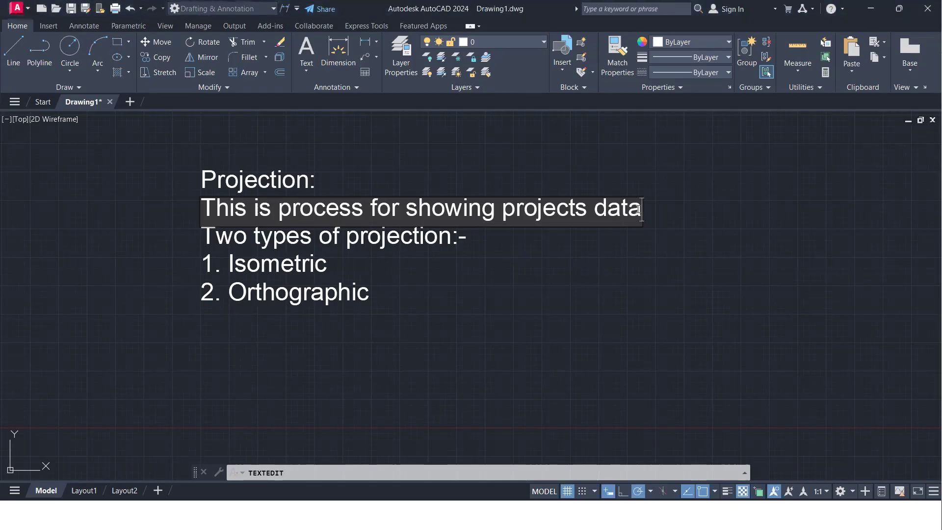
Step: Append "/object/views" to the end of the projection definition line and finish editing the text
{"action": "type", "text": "/objr"}
{"action": "key", "text": "BackSpace"}
{"action": "type", "text": "ect/views"}
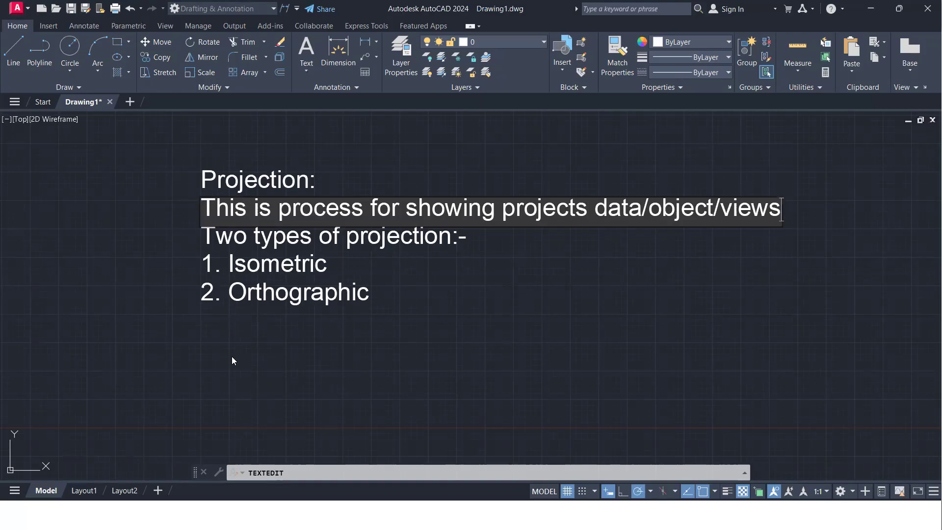
{"action": "left_click", "coordinate": [356, 280]}
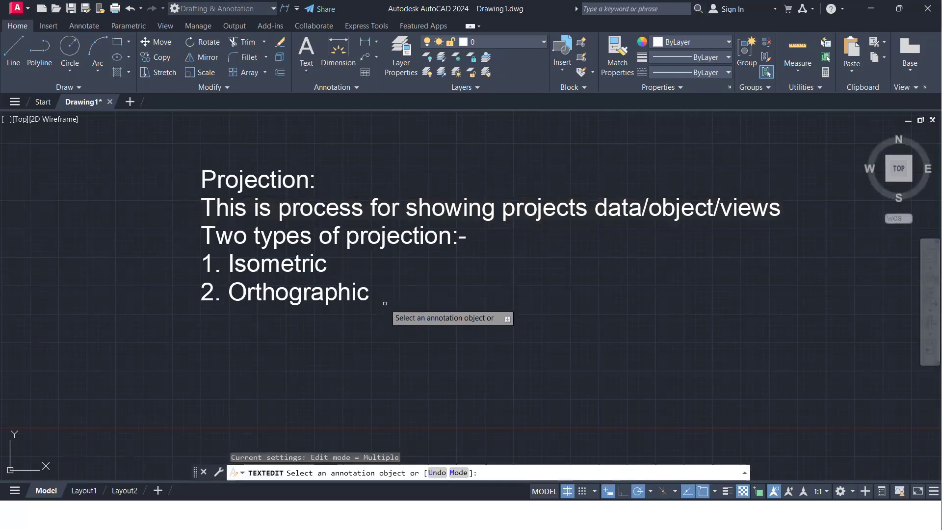
{"action": "key", "text": "Escape"}
Step: Open the recent drawing Projection View
{"action": "middle_click_drag", "start_coordinate": [379, 289], "coordinate": [330, 216]}
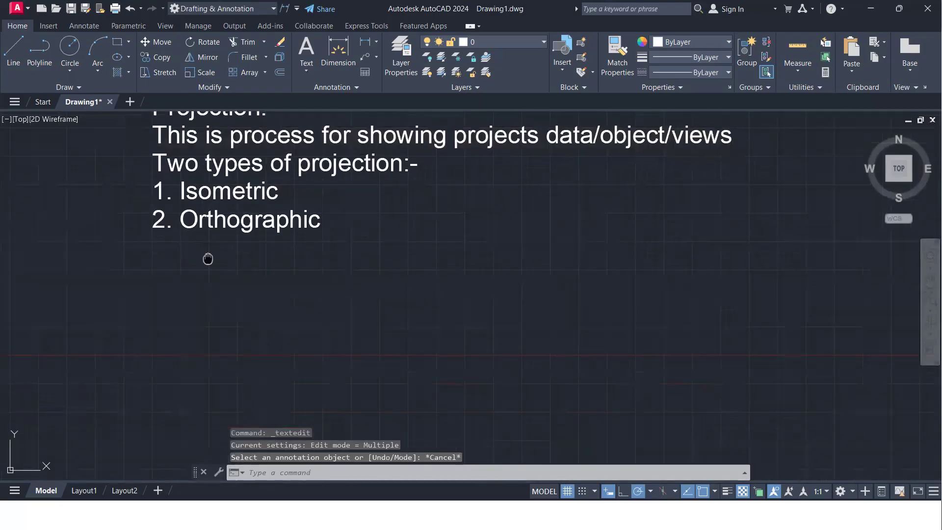
{"action": "middle_click_drag", "start_coordinate": [208, 259], "coordinate": [217, 248]}
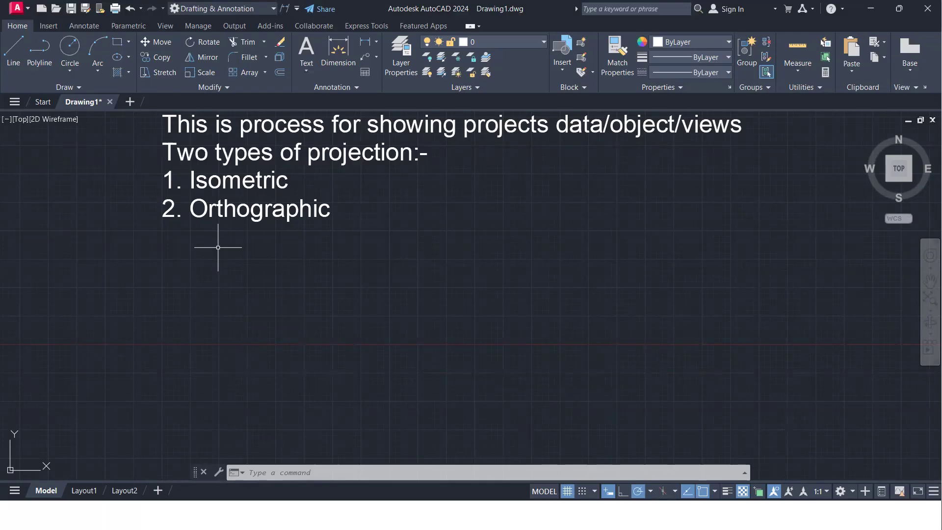
{"action": "left_click", "coordinate": [35, 102]}
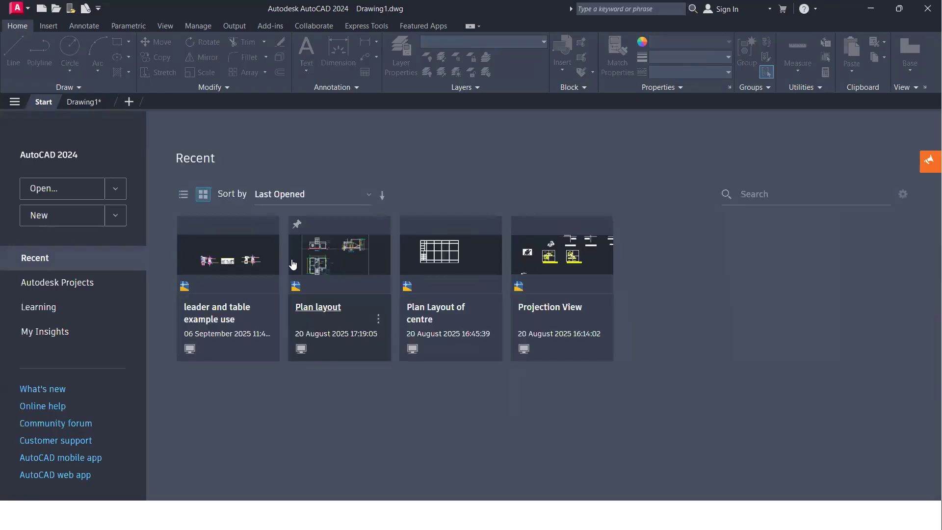
{"action": "left_click", "coordinate": [521, 307]}
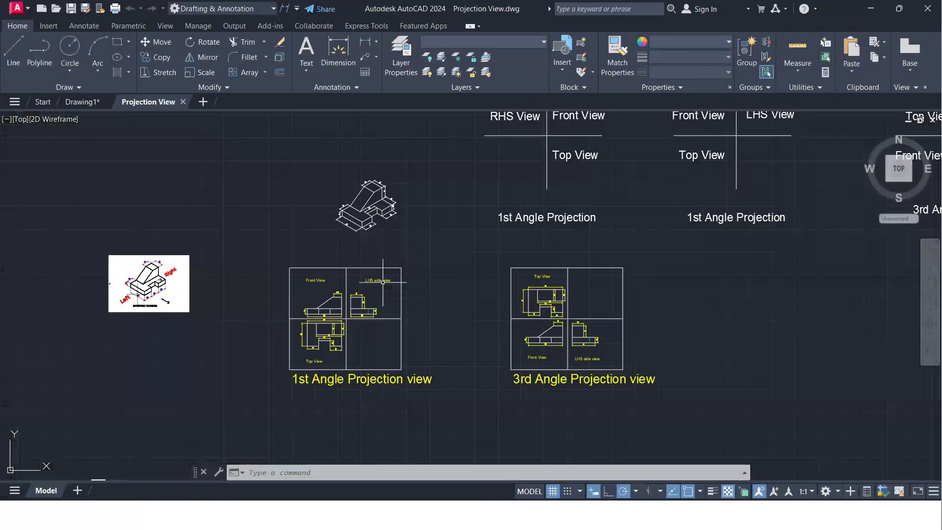
Step: Examine the front, LHS side and top views in the 1st Angle Projection layout
{"action": "scroll", "coordinate": [324, 382], "scroll_direction": "up", "scroll_amount": 3}
{"action": "scroll", "coordinate": [403, 260], "scroll_direction": "down", "scroll_amount": 1}
{"action": "middle_click_drag", "start_coordinate": [426, 221], "coordinate": [396, 315]}
{"action": "middle_click_drag", "start_coordinate": [399, 230], "coordinate": [420, 402]}
{"action": "mouse_move", "coordinate": [487, 210]}
{"action": "middle_mouse_down"}
{"action": "mouse_move", "coordinate": [479, 272]}
{"action": "mouse_move", "coordinate": [441, 199]}
{"action": "mouse_move", "coordinate": [421, 192]}
{"action": "middle_mouse_up"}
{"action": "middle_click_drag", "start_coordinate": [423, 319], "coordinate": [413, 205]}
{"action": "scroll", "coordinate": [354, 364], "scroll_direction": "up", "scroll_amount": 1}
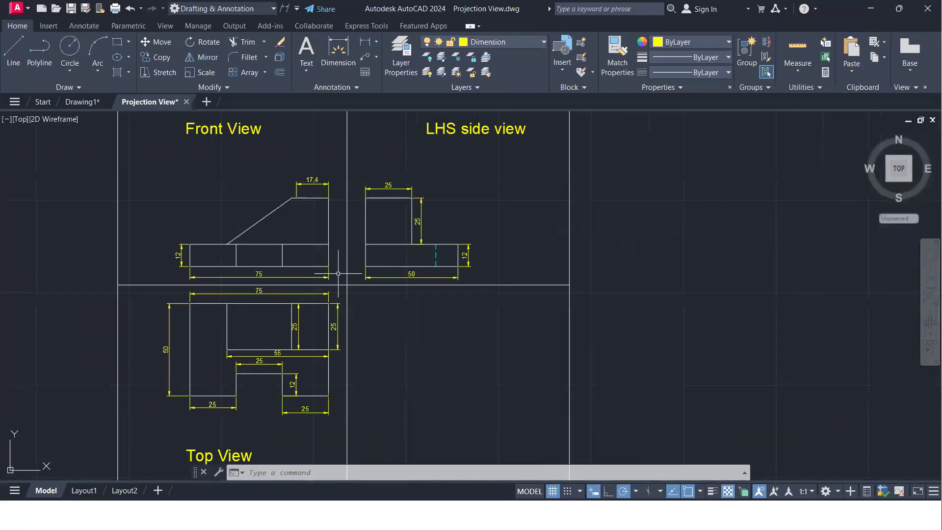
{"action": "scroll", "coordinate": [381, 284], "scroll_direction": "down", "scroll_amount": 1}
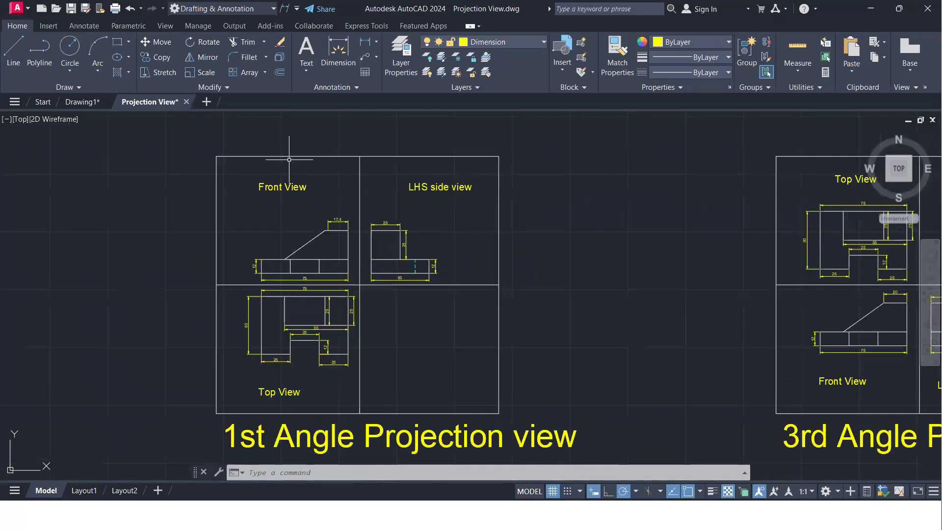
Step: Compare the view arrangement of the 3rd Angle Projection layout with the 1st Angle Projection layout and the isometric reference
{"action": "mouse_move", "coordinate": [578, 340]}
{"action": "middle_mouse_down"}
{"action": "mouse_move", "coordinate": [180, 382]}
{"action": "mouse_move", "coordinate": [185, 322]}
{"action": "middle_mouse_up"}
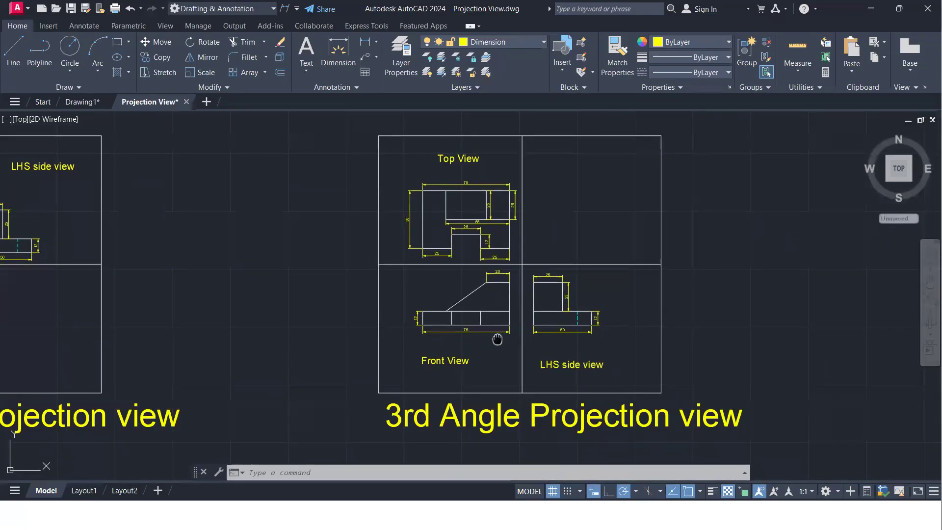
{"action": "middle_click_drag", "start_coordinate": [497, 340], "coordinate": [517, 337]}
{"action": "scroll", "coordinate": [516, 337], "scroll_direction": "up", "scroll_amount": 2}
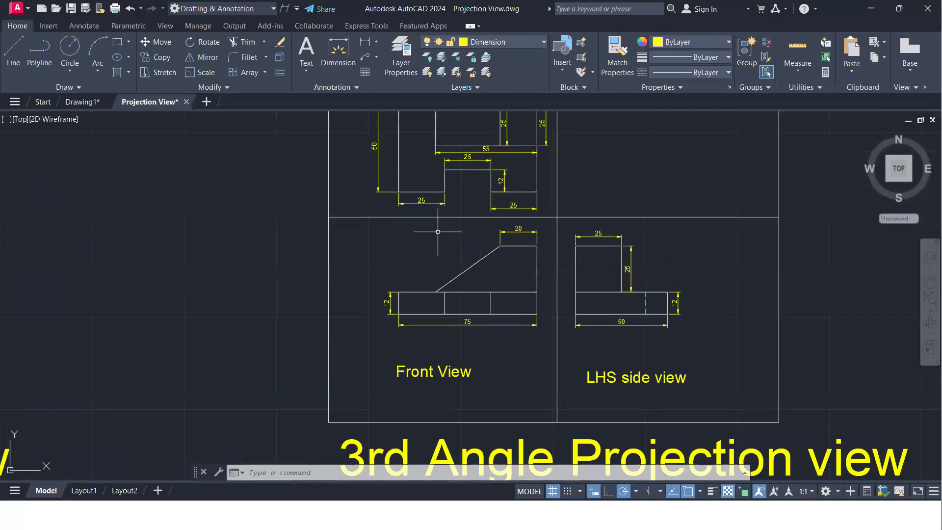
{"action": "scroll", "coordinate": [225, 288], "scroll_direction": "down", "scroll_amount": 2}
{"action": "mouse_move", "coordinate": [225, 289]}
{"action": "middle_mouse_down"}
{"action": "mouse_move", "coordinate": [829, 393]}
{"action": "mouse_move", "coordinate": [759, 317]}
{"action": "middle_mouse_up"}
{"action": "scroll", "coordinate": [488, 291], "scroll_direction": "up", "scroll_amount": 2}
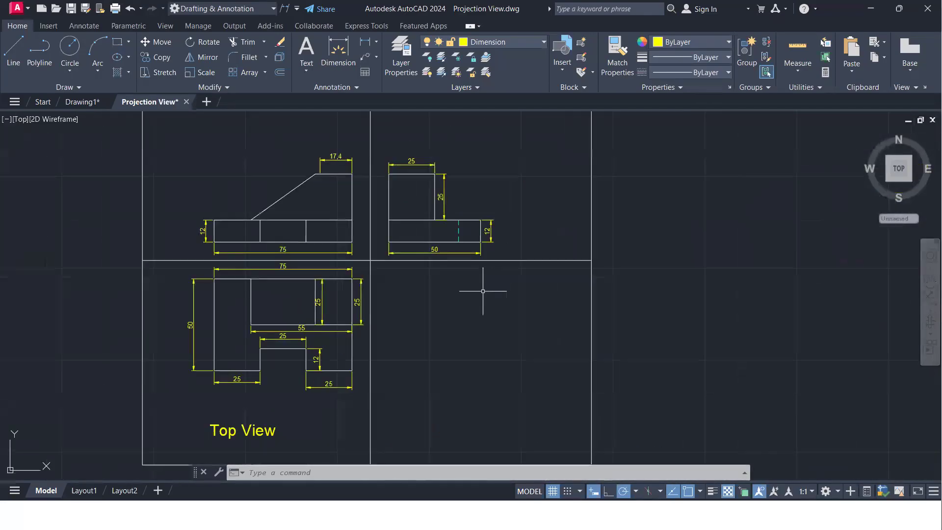
{"action": "middle_click_drag", "start_coordinate": [444, 286], "coordinate": [458, 269]}
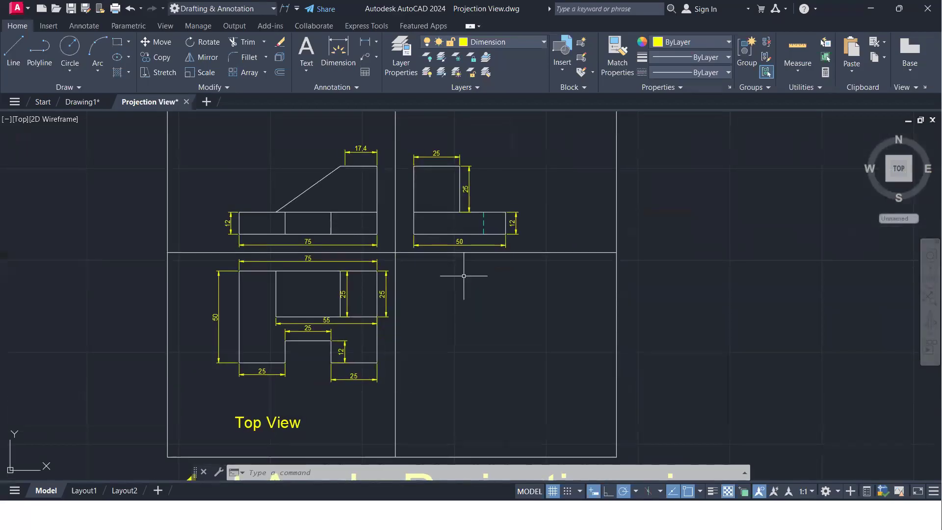
{"action": "scroll", "coordinate": [458, 269], "scroll_direction": "down", "scroll_amount": 2}
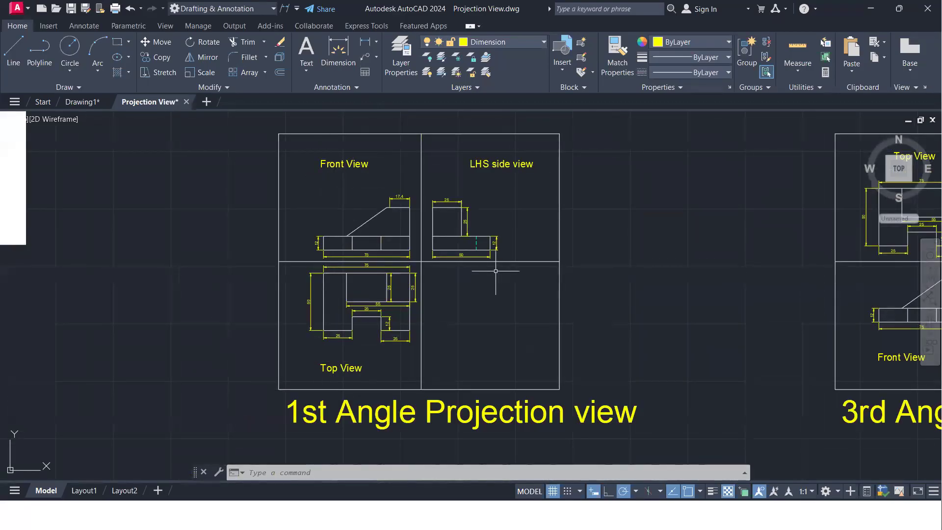
{"action": "scroll", "coordinate": [495, 270], "scroll_direction": "down", "scroll_amount": 2}
{"action": "key", "text": "ctrl+a"}
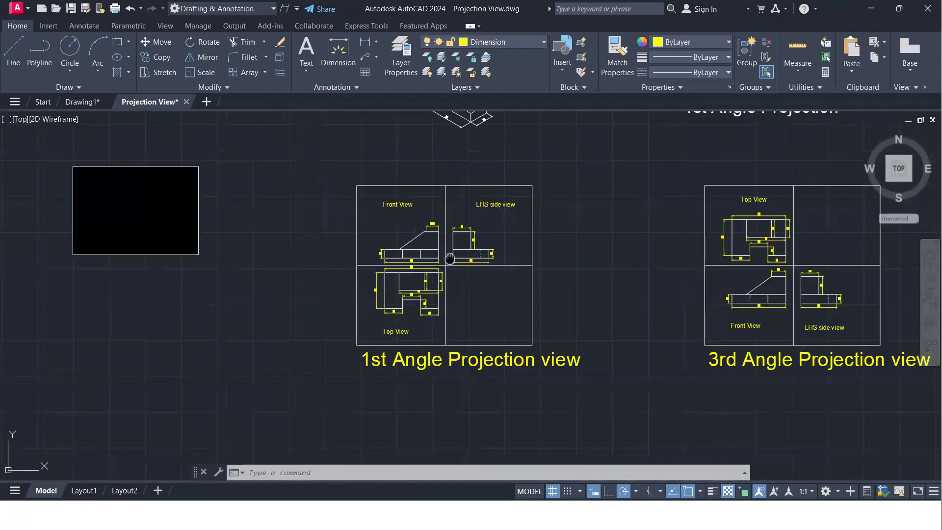
{"action": "middle_click_drag", "start_coordinate": [450, 259], "coordinate": [746, 296]}
{"action": "scroll", "coordinate": [438, 227], "scroll_direction": "up", "scroll_amount": 2}
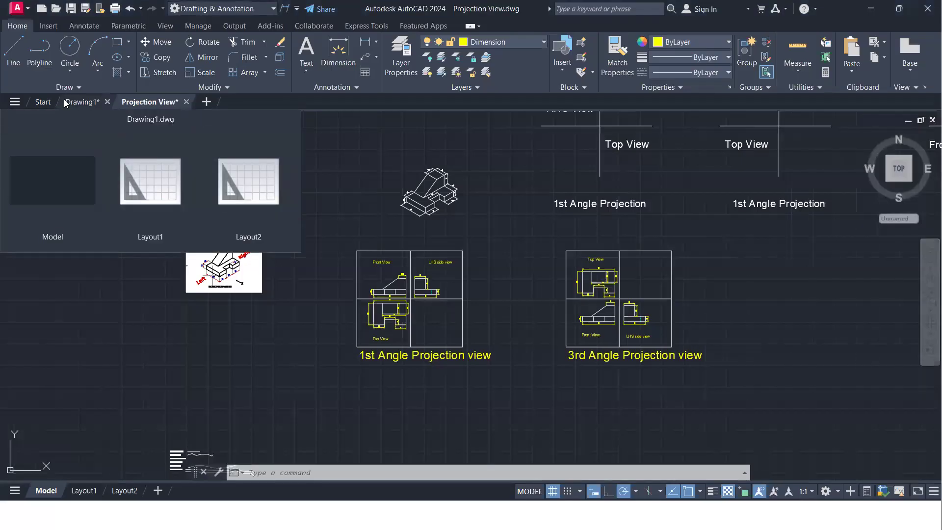
Step: Return to Drawing1 and review the projection definition and the two listed types, Isometric and Orthographic
{"action": "left_click", "coordinate": [72, 100]}
{"action": "middle_click_drag", "start_coordinate": [315, 272], "coordinate": [377, 310]}
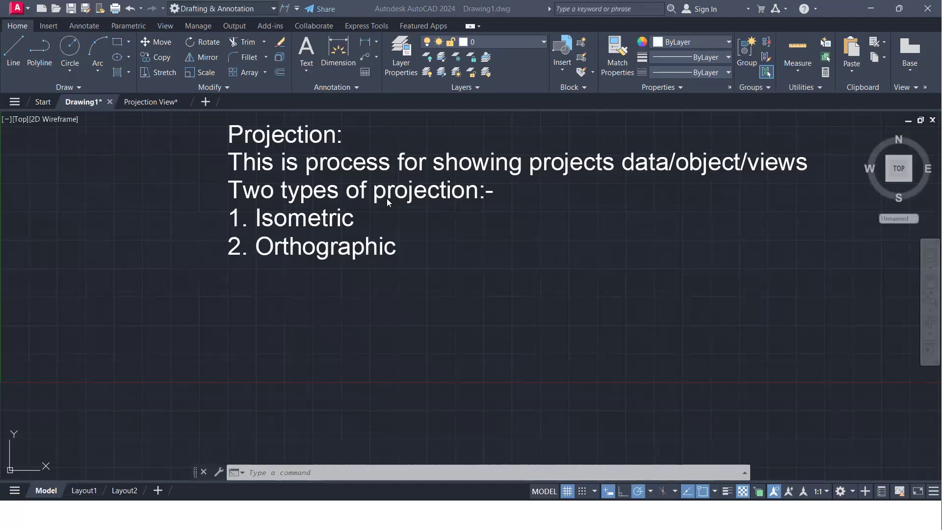
{"action": "scroll", "coordinate": [397, 229], "scroll_direction": "down", "scroll_amount": 2}
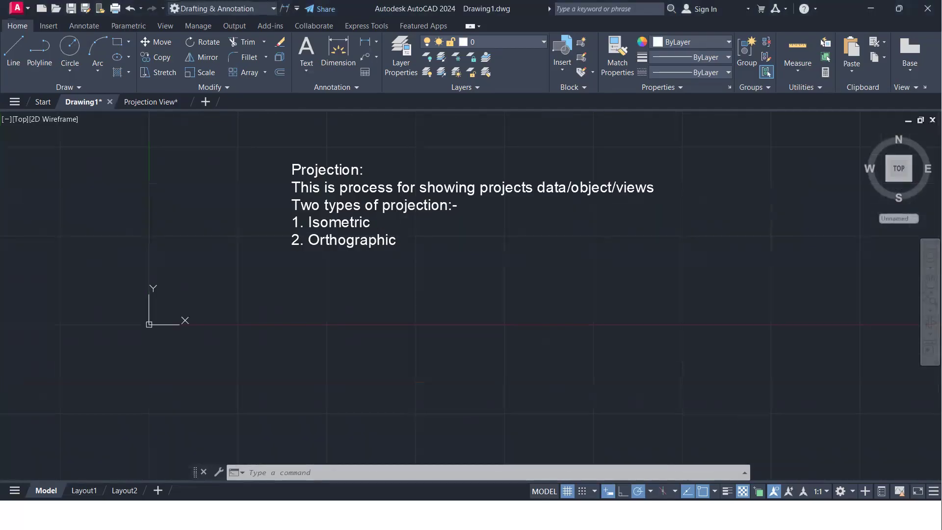
{"action": "mouse_move", "coordinate": [395, 224]}
{"action": "middle_mouse_down"}
{"action": "mouse_move", "coordinate": [398, 210]}
{"action": "mouse_move", "coordinate": [320, 257]}
{"action": "mouse_move", "coordinate": [268, 314]}
{"action": "mouse_move", "coordinate": [121, 338]}
{"action": "mouse_move", "coordinate": [128, 327]}
{"action": "middle_mouse_up"}
{"action": "middle_click_drag", "start_coordinate": [433, 220], "coordinate": [351, 218]}
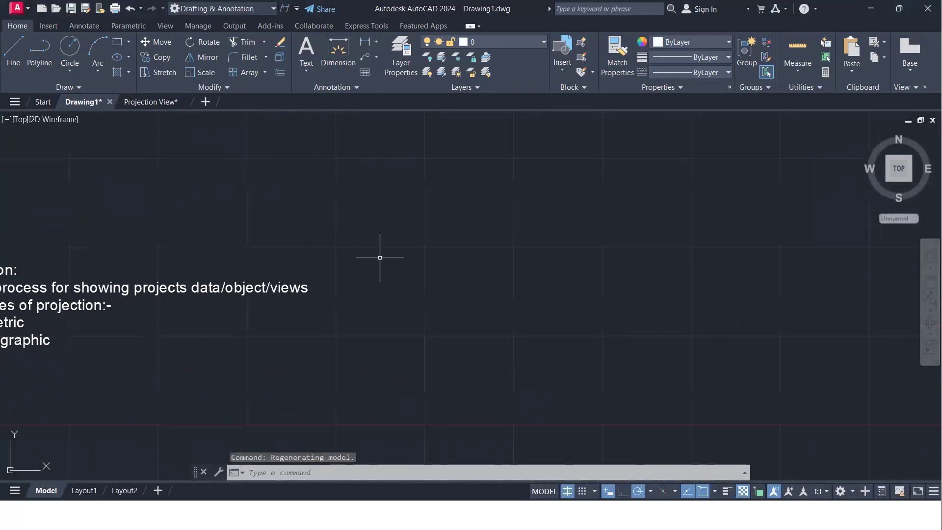
{"action": "scroll", "coordinate": [380, 254], "scroll_direction": "up", "scroll_amount": 3}
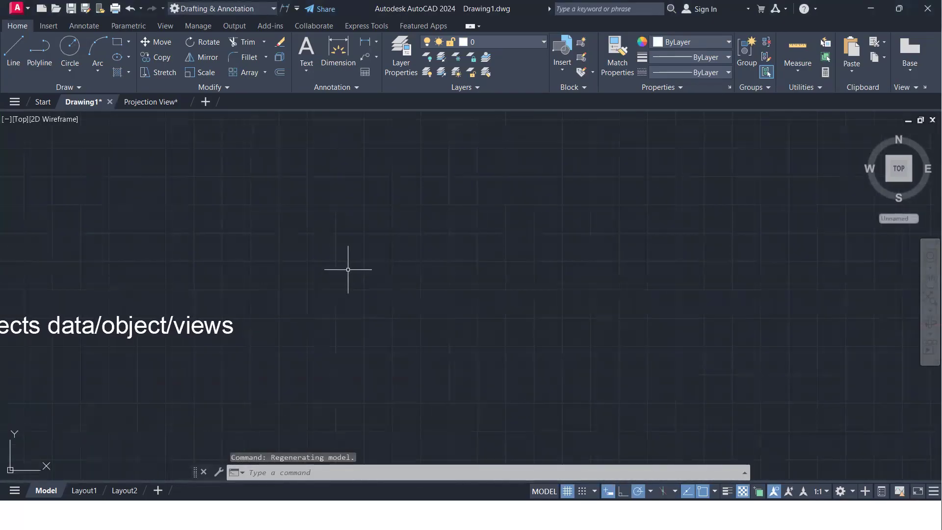
{"action": "mouse_move", "coordinate": [298, 292]}
{"action": "middle_mouse_down"}
{"action": "mouse_move", "coordinate": [540, 250]}
{"action": "mouse_move", "coordinate": [860, 227]}
{"action": "middle_mouse_up"}
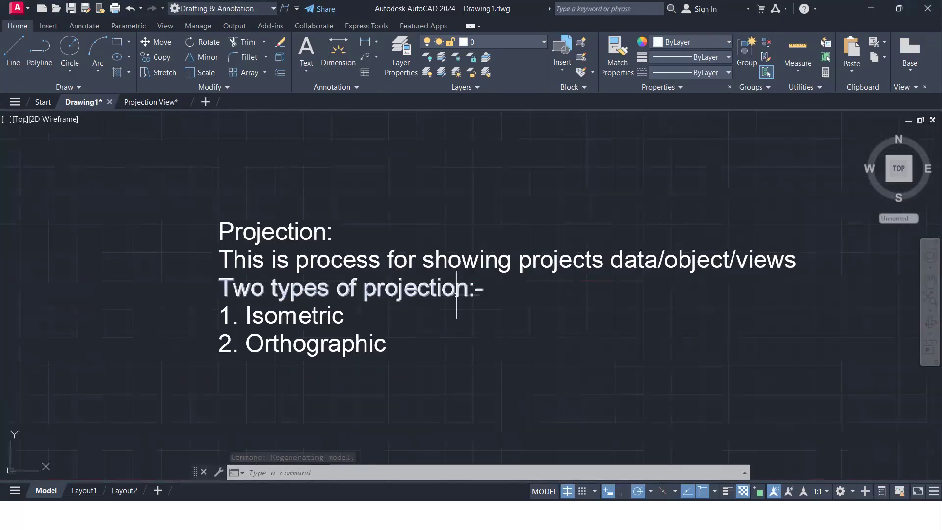
{"action": "scroll", "coordinate": [292, 301], "scroll_direction": "up", "scroll_amount": 4}
{"action": "middle_click_drag", "start_coordinate": [312, 341], "coordinate": [325, 288]}
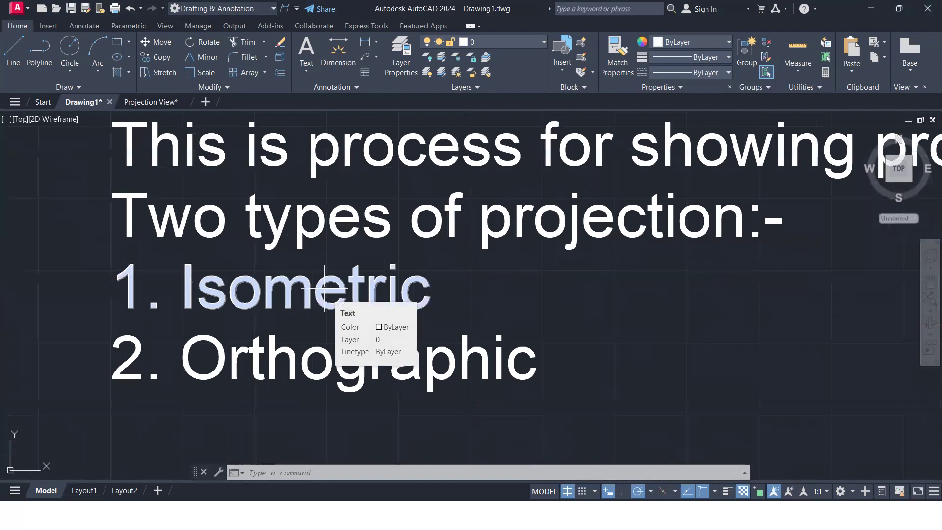
{"action": "scroll", "coordinate": [324, 288], "scroll_direction": "down", "scroll_amount": 2}
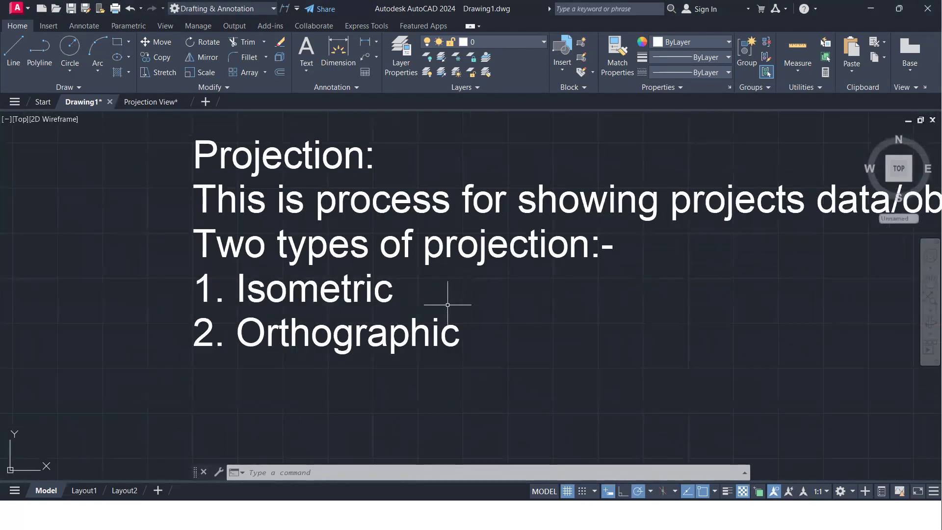
{"action": "middle_click_drag", "start_coordinate": [458, 300], "coordinate": [397, 304]}
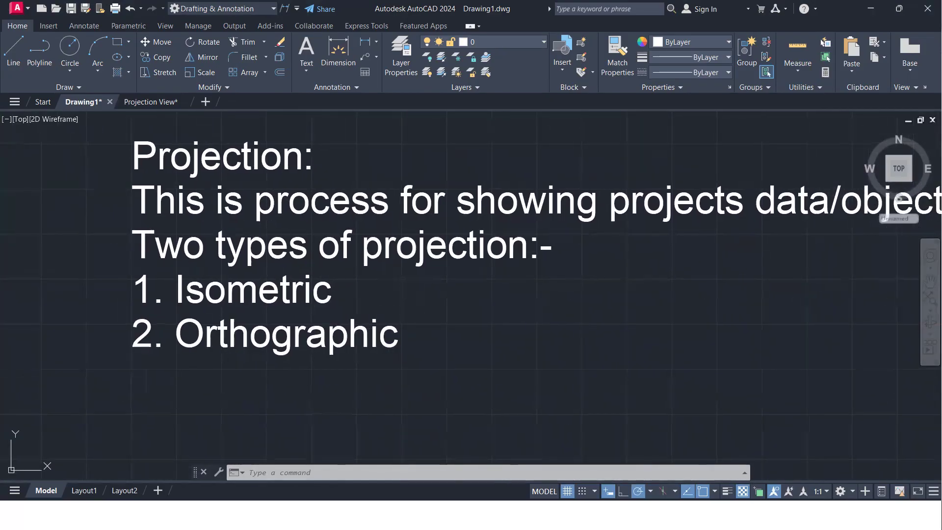
{"action": "middle_click_drag", "start_coordinate": [346, 330], "coordinate": [325, 314]}
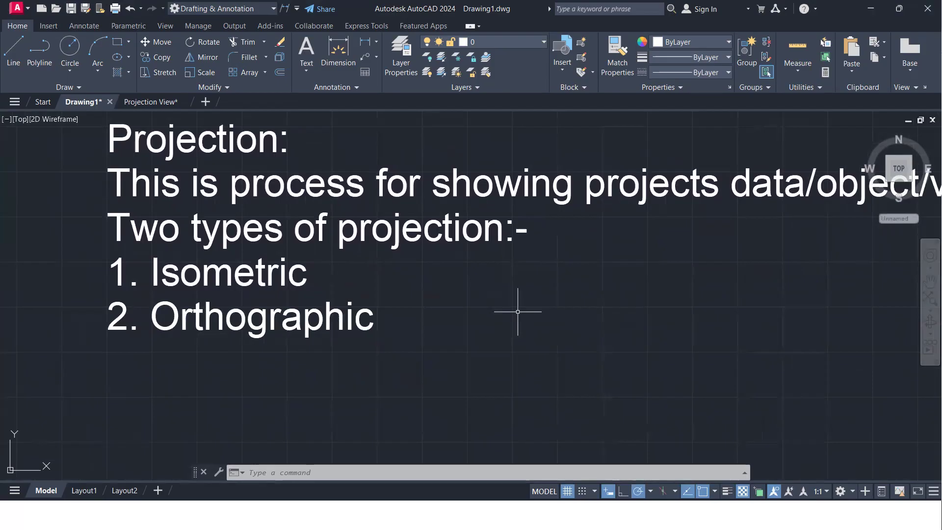
{"action": "scroll", "coordinate": [517, 300], "scroll_direction": "down", "scroll_amount": 4}
{"action": "mouse_move", "coordinate": [513, 309]}
{"action": "middle_mouse_down"}
{"action": "mouse_move", "coordinate": [315, 325]}
{"action": "mouse_move", "coordinate": [319, 316]}
{"action": "middle_mouse_up"}
{"action": "scroll", "coordinate": [197, 327], "scroll_direction": "up", "scroll_amount": 4}
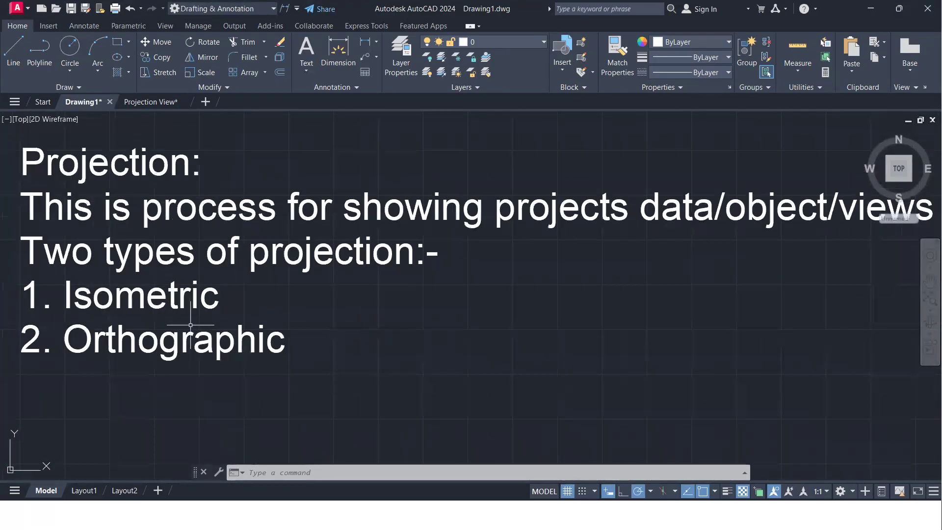
Step: Place single-line text with 0 rotation in the empty area beside the projection notes, reading "Orthographic Projection:"
{"action": "scroll", "coordinate": [186, 320], "scroll_direction": "down", "scroll_amount": 2}
{"action": "middle_click_drag", "start_coordinate": [418, 316], "coordinate": [148, 316]}
{"action": "middle_click_drag", "start_coordinate": [477, 278], "coordinate": [260, 325]}
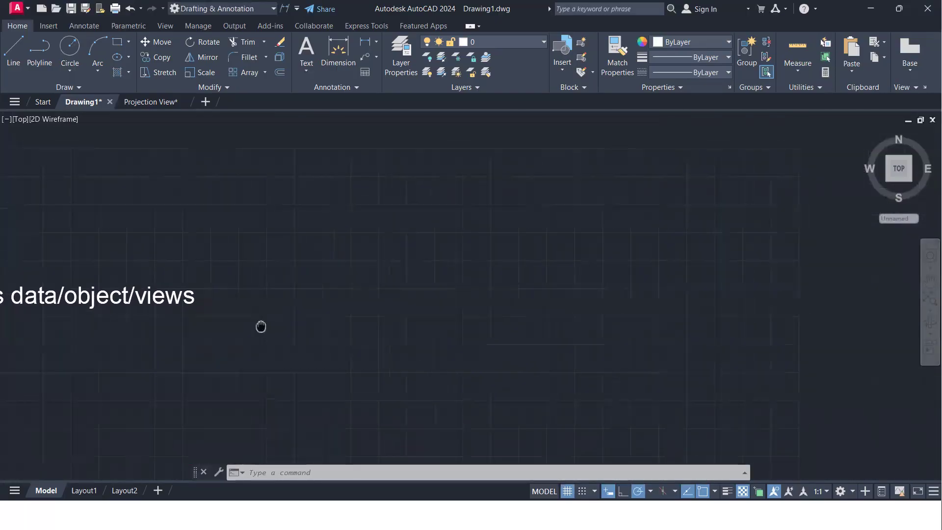
{"action": "middle_click_drag", "start_coordinate": [340, 234], "coordinate": [330, 246]}
{"action": "scroll", "coordinate": [329, 245], "scroll_direction": "up", "scroll_amount": 2}
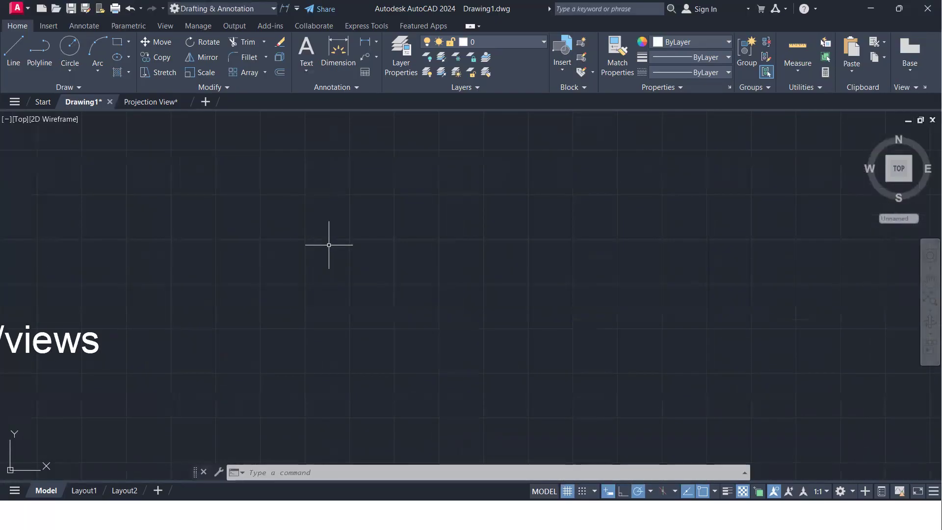
{"action": "type", "text": "dt"}
{"action": "key", "text": "Return"}
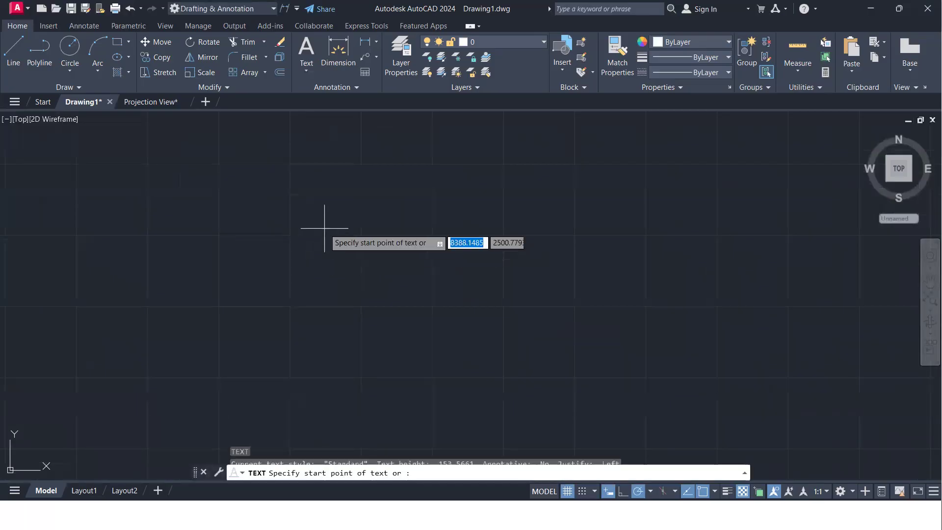
{"action": "left_click", "coordinate": [319, 220]}
{"action": "left_click", "coordinate": [318, 241]}
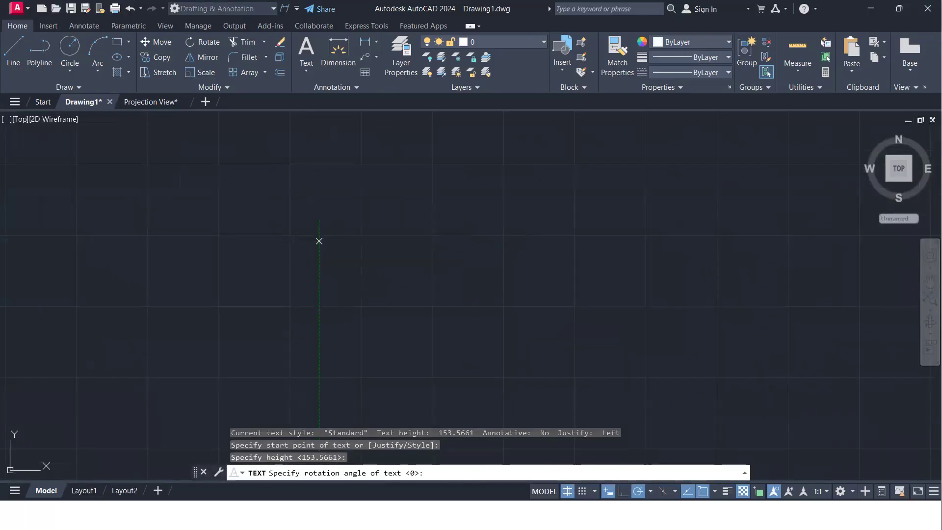
{"action": "key", "text": "Return"}
{"action": "type", "text": "Or"}
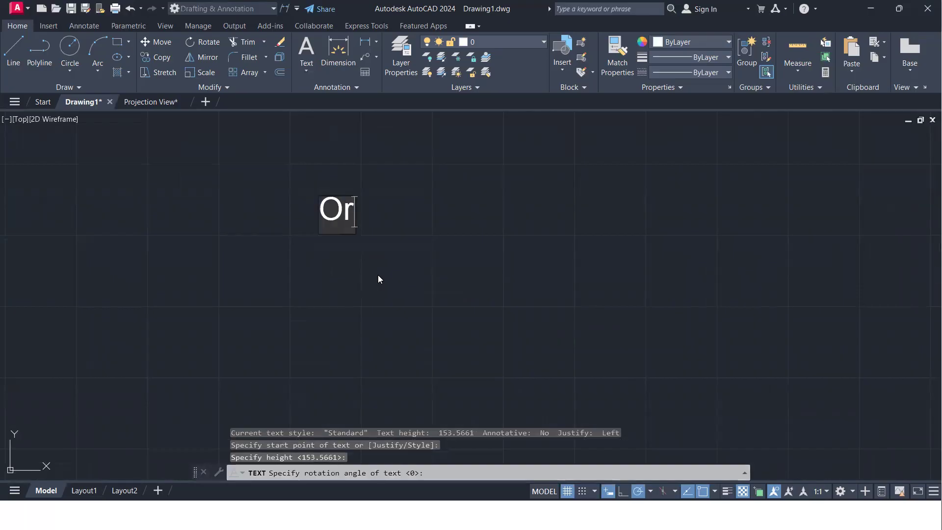
{"action": "type", "text": "thogra"}
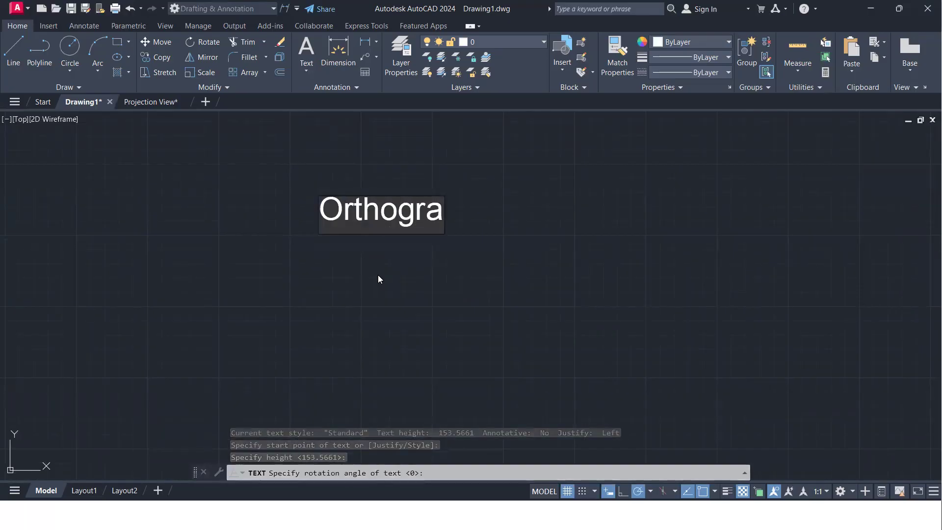
{"action": "type", "text": "phic p"}
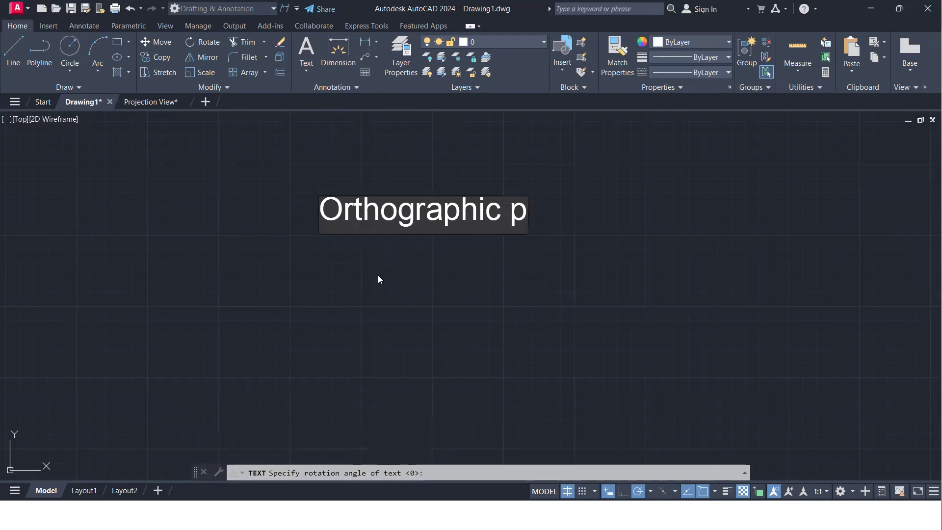
{"action": "key", "text": "BackSpace"}
{"action": "type", "text": "P"}
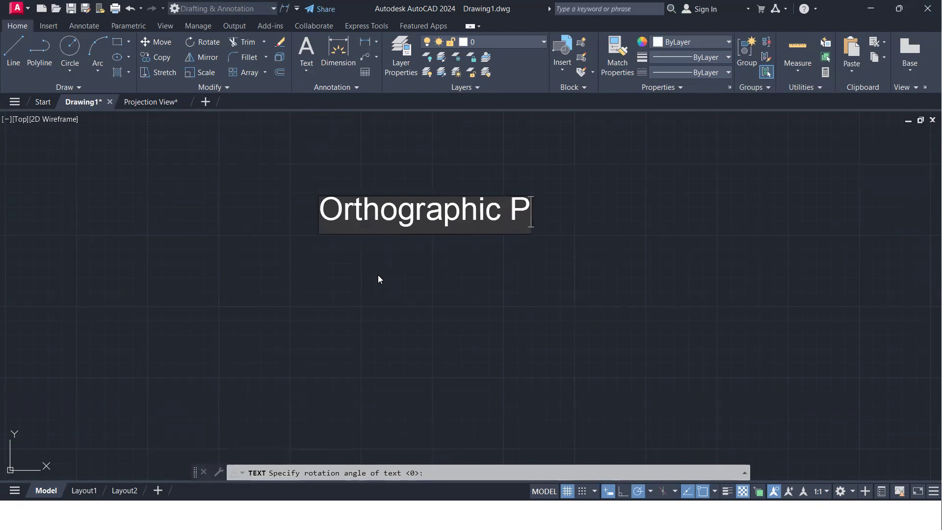
{"action": "type", "text": "rojection"}
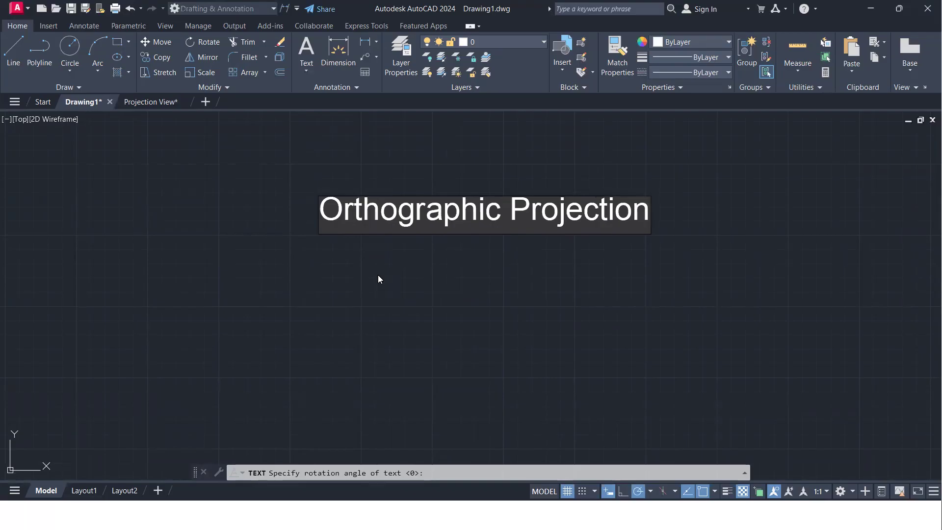
{"action": "type", "text": ":"}
Step: Begin a line below the Orthographic Projection heading, reading "This is type of projection we use to project the object on behalf of"
{"action": "key", "text": "Return"}
{"action": "type", "text": "Th"}
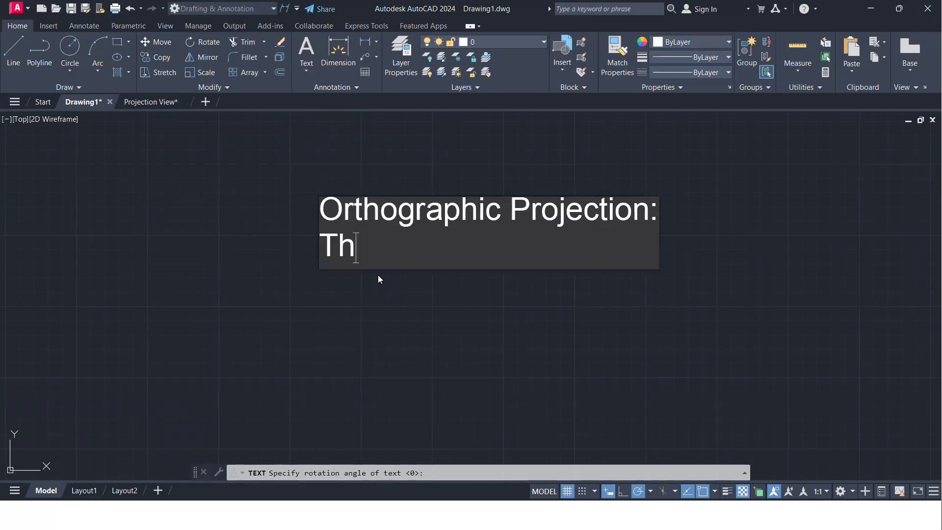
{"action": "type", "text": "is is type "}
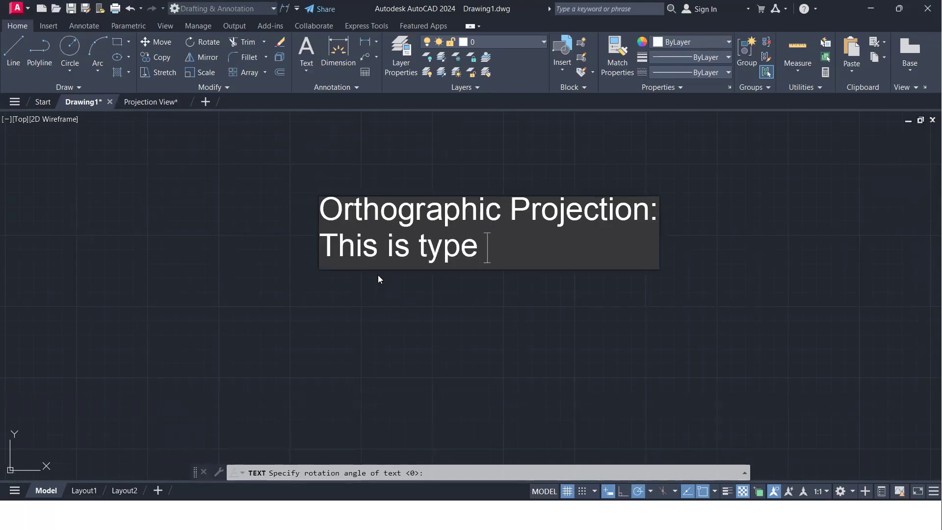
{"action": "type", "text": "of projection we "}
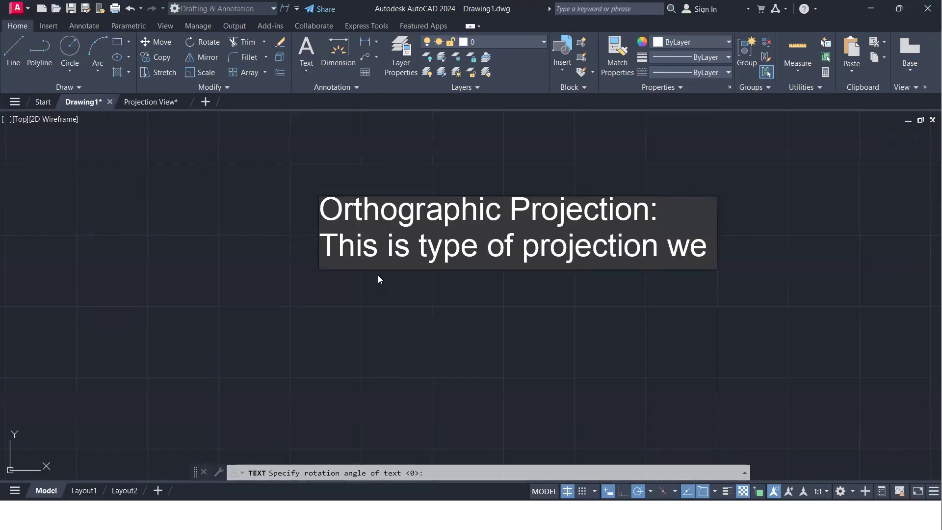
{"action": "type", "text": "use to "}
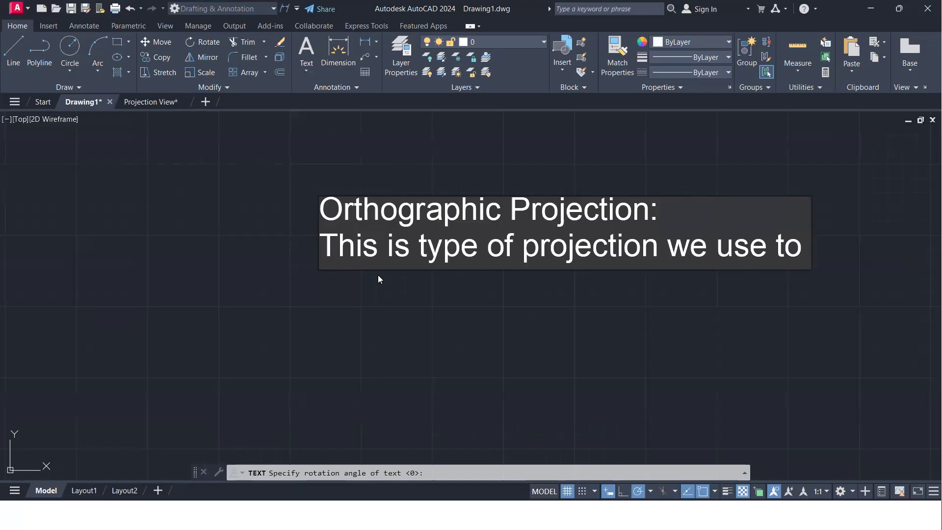
{"action": "type", "text": "project the o"}
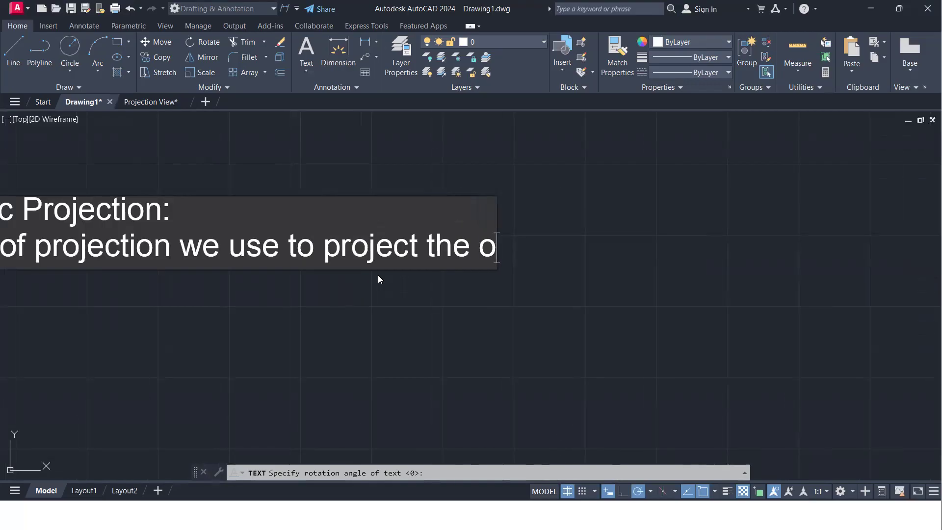
{"action": "type", "text": "bject on behalf of"}
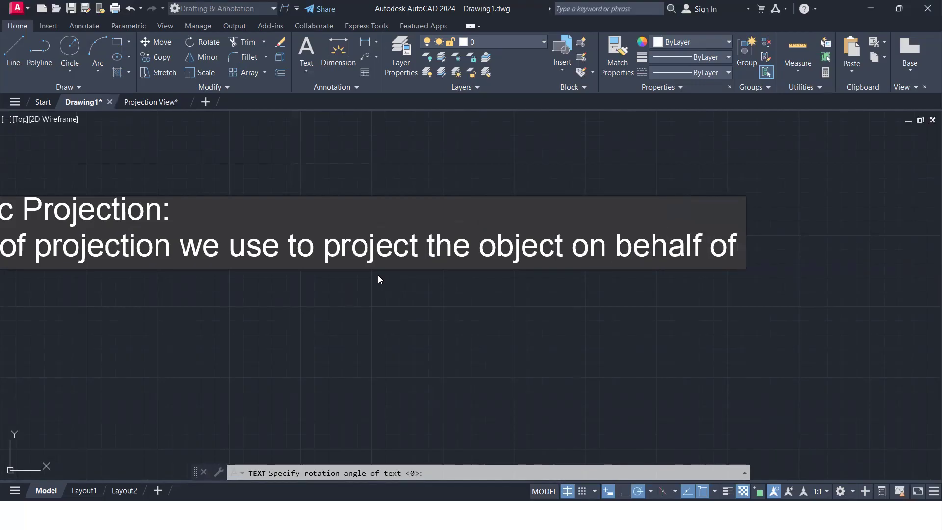
Step: Continue the orthographic definition line with "different views and different in form 2D Drafting"
{"action": "type", "text": " diffre"}
{"action": "key", "text": "BackSpace"}
{"action": "key", "text": "BackSpace"}
{"action": "type", "text": "erent "}
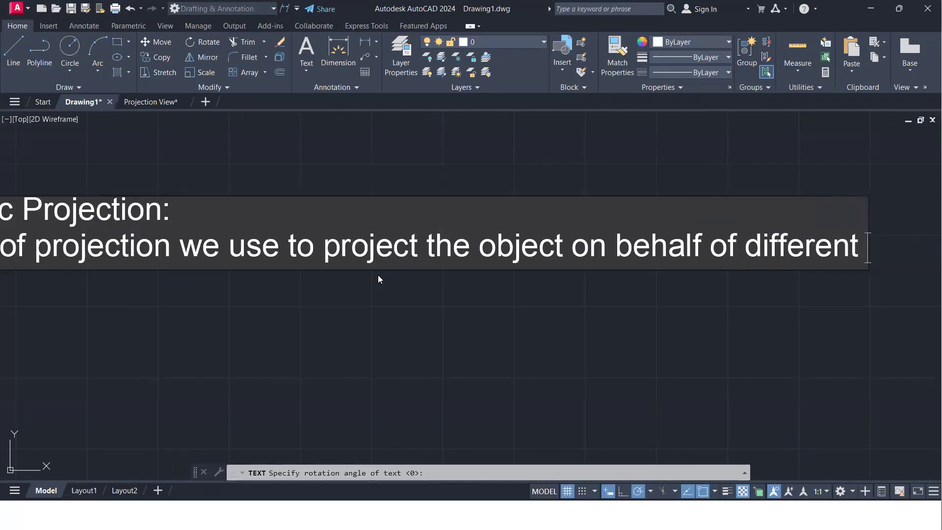
{"action": "type", "text": "vie"}
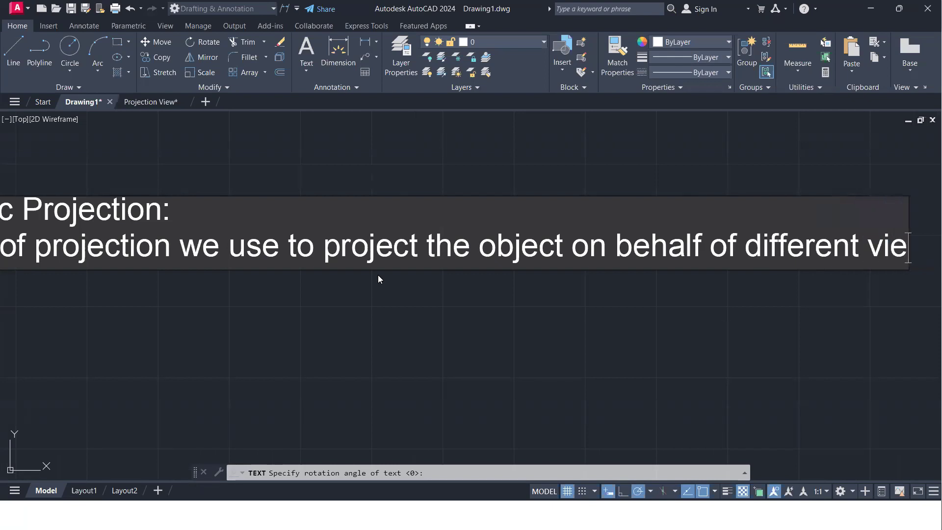
{"action": "type", "text": "ws and"}
{"action": "key", "text": "BackSpace"}
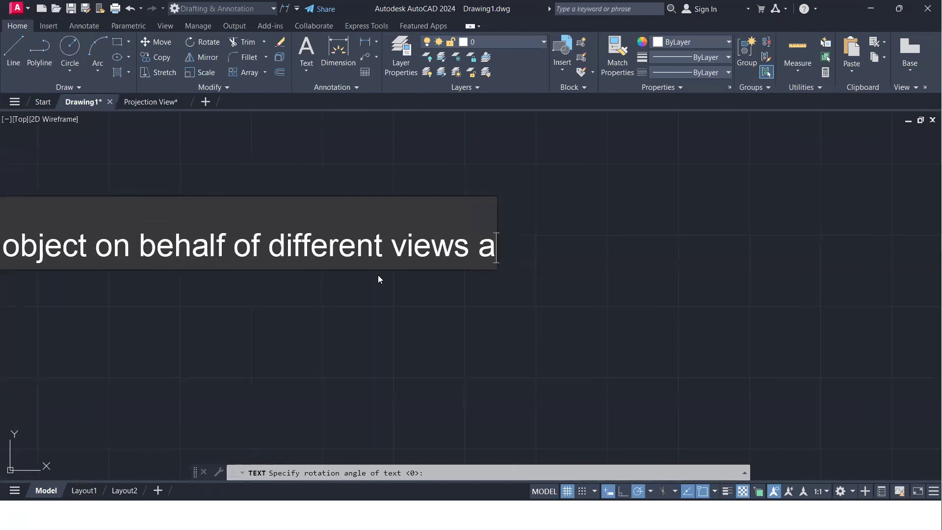
{"action": "type", "text": "nd dof"}
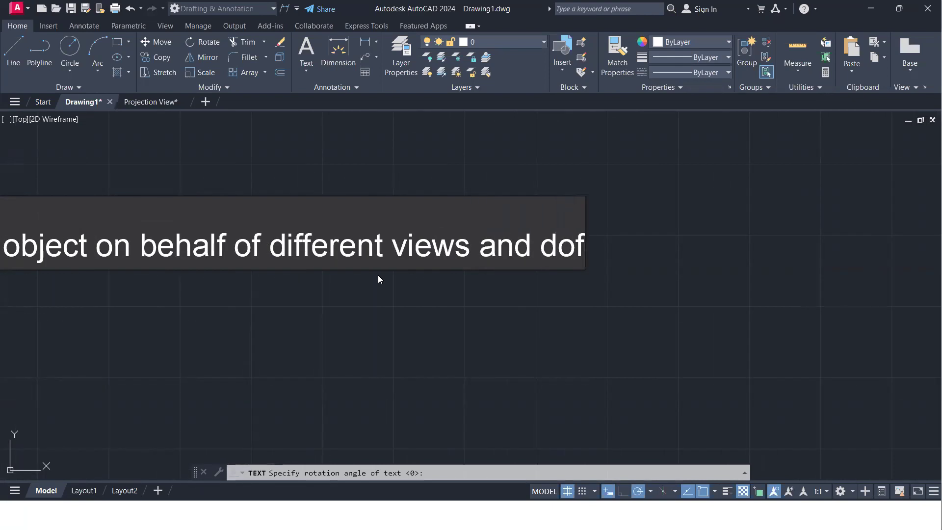
{"action": "key", "text": "BackSpace"}
{"action": "key", "text": "BackSpace"}
{"action": "type", "text": "iffer"}
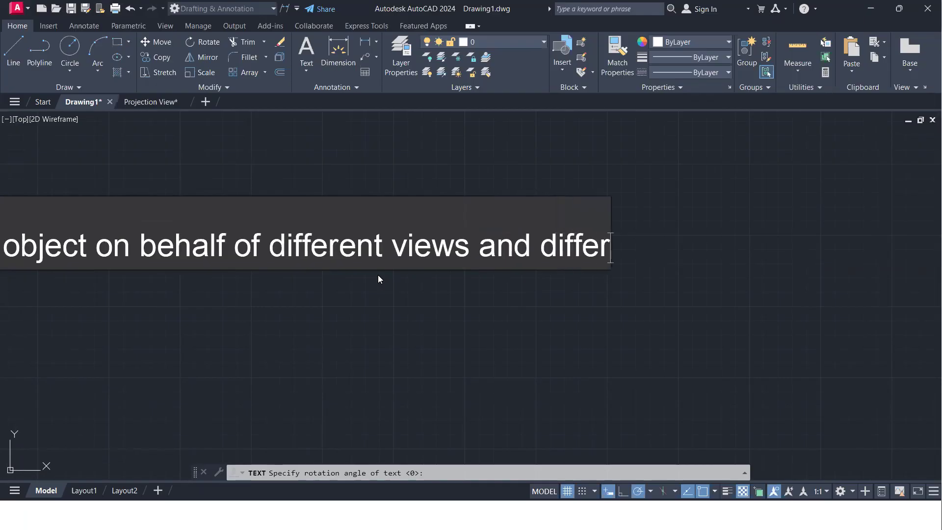
{"action": "type", "text": "ent in form"}
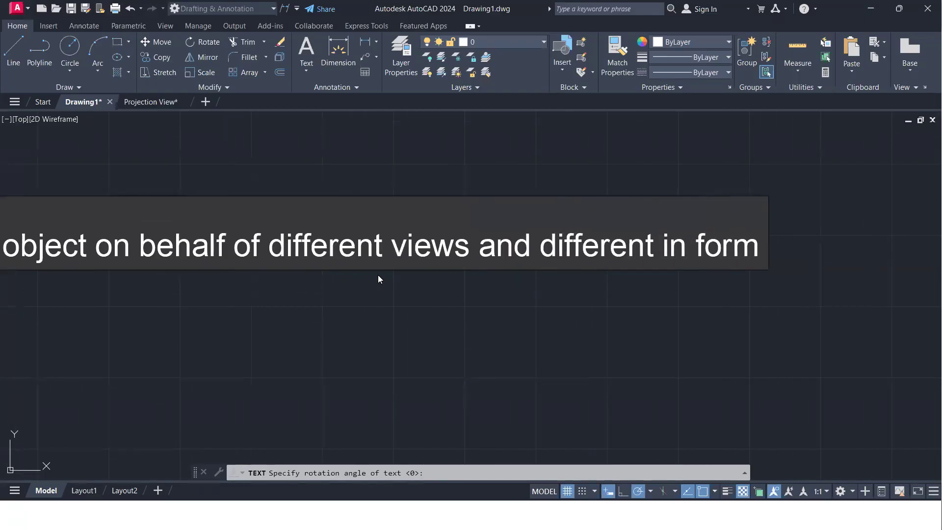
{"action": "type", "text": " 2D Drafting"}
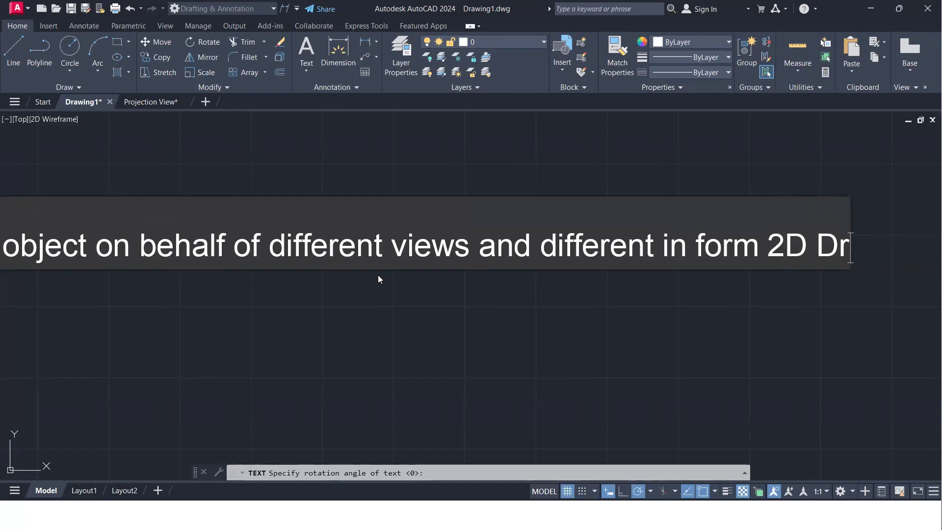
Step: Remove "2D" before "Drafting" in the orthographic definition line so it ends with "in form Drafting"
{"action": "key", "text": "Left"}
{"action": "key", "text": "Left"}
{"action": "key", "text": "Left"}
{"action": "key", "text": "Left"}
{"action": "key", "text": "Left"}
{"action": "key", "text": "Left"}
{"action": "key", "text": "Left"}
{"action": "key", "text": "Left"}
{"action": "key", "text": "Left"}
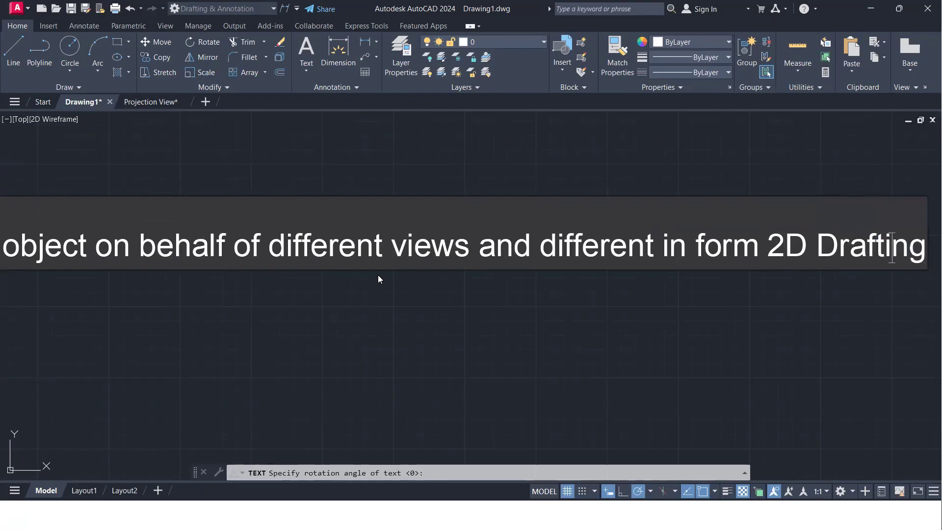
{"action": "key", "text": "Delete"}
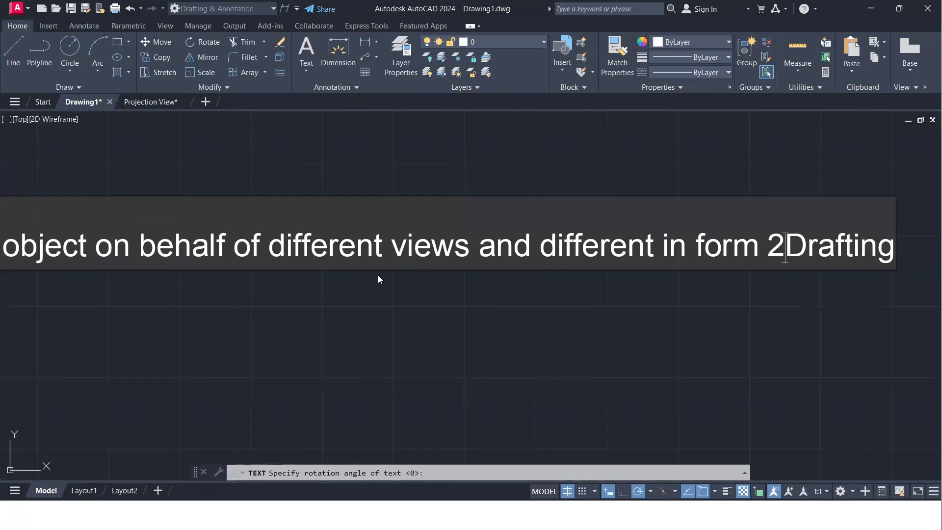
{"action": "key", "text": "BackSpace"}
{"action": "key", "text": "BackSpace"}
{"action": "key", "text": "Right"}
{"action": "key", "text": "Right"}
{"action": "key", "text": "Right"}
{"action": "key", "text": "Right"}
{"action": "key", "text": "Right"}
{"action": "key", "text": "Right"}
{"action": "key", "text": "Right"}
{"action": "key", "text": "Right"}
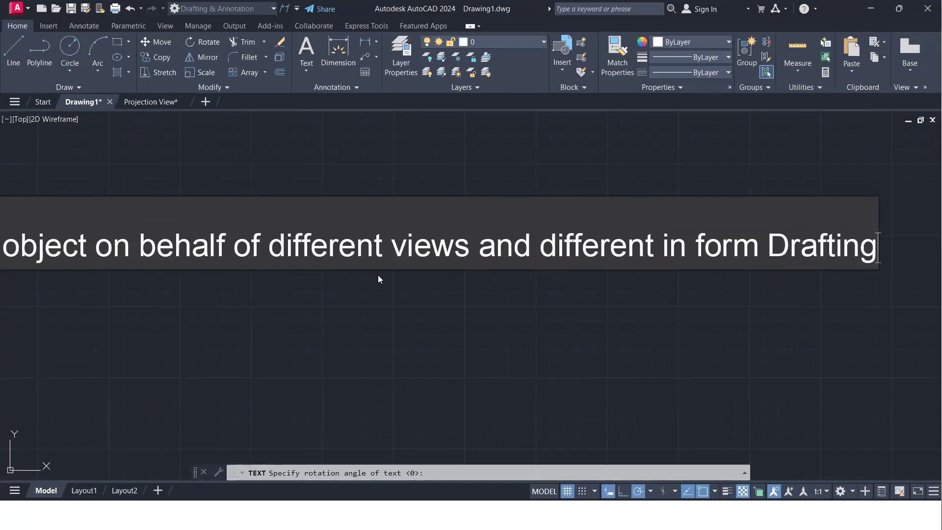
Step: Add a third text line below the definition, reading "For Othographic Projection we use two types of projections:-"
{"action": "key", "text": "Return"}
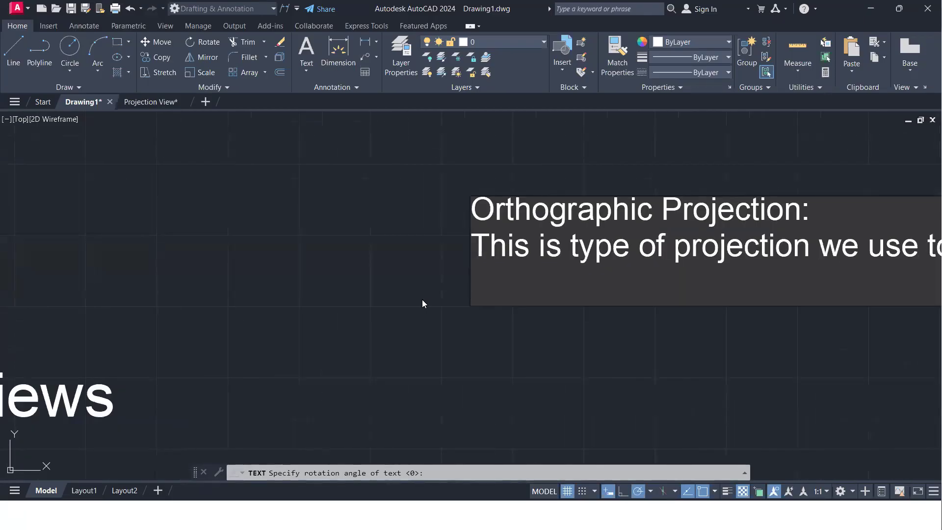
{"action": "type", "text": "For Othograp"}
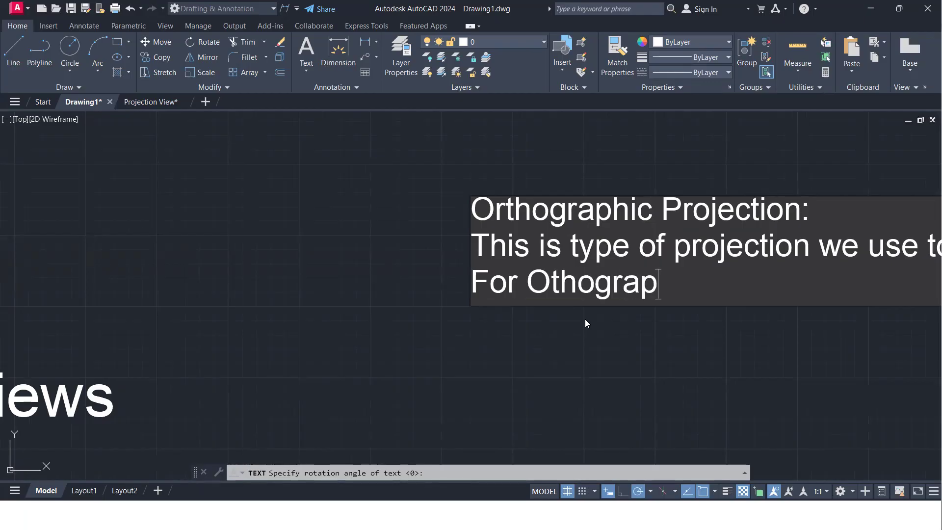
{"action": "type", "text": "hic Pro"}
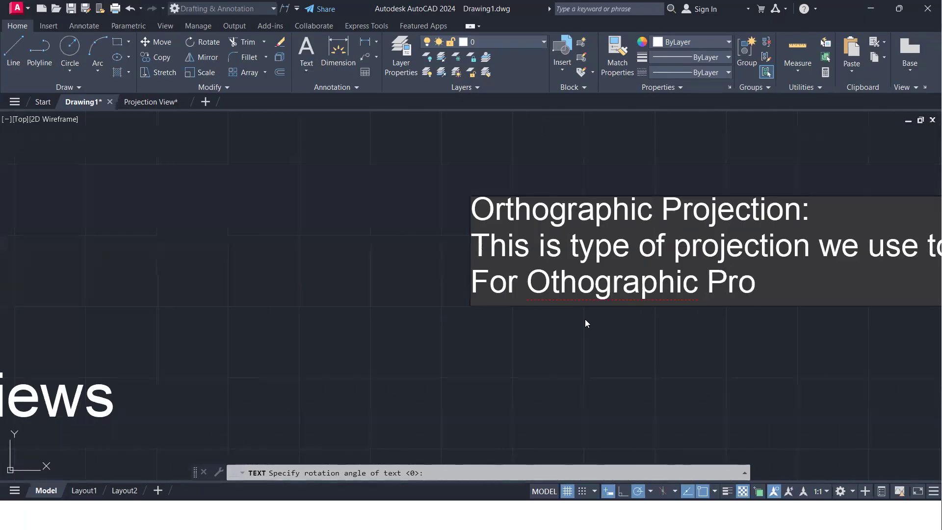
{"action": "type", "text": "jection we "}
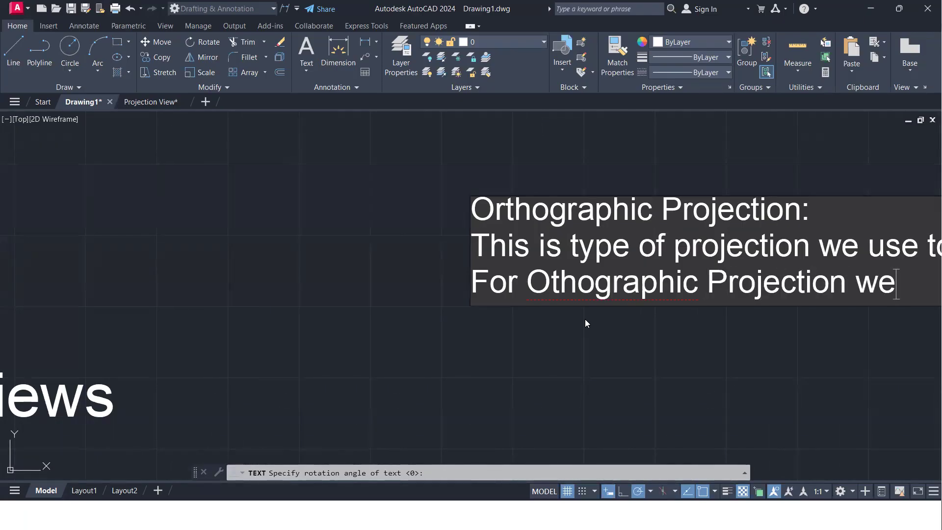
{"action": "type", "text": "use"}
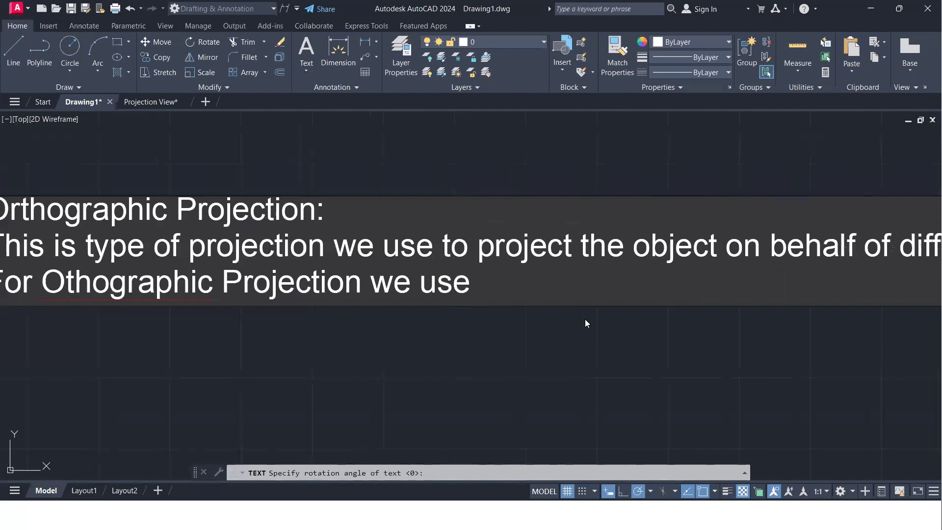
{"action": "type", "text": " two ty"}
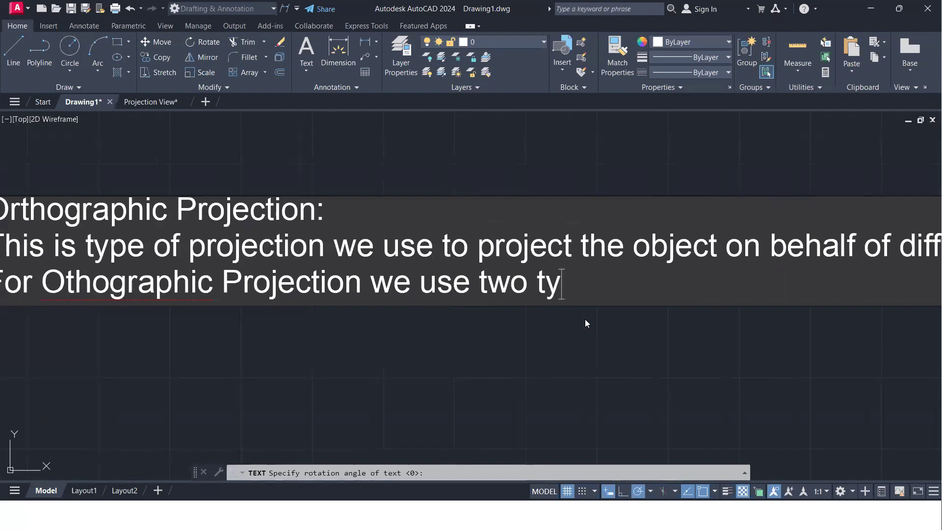
{"action": "type", "text": "pes of pro"}
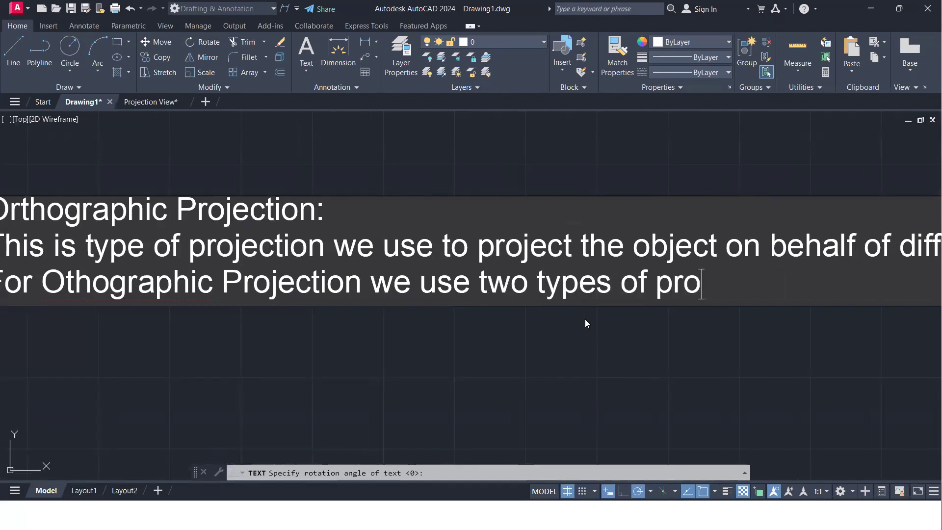
{"action": "type", "text": "jection"}
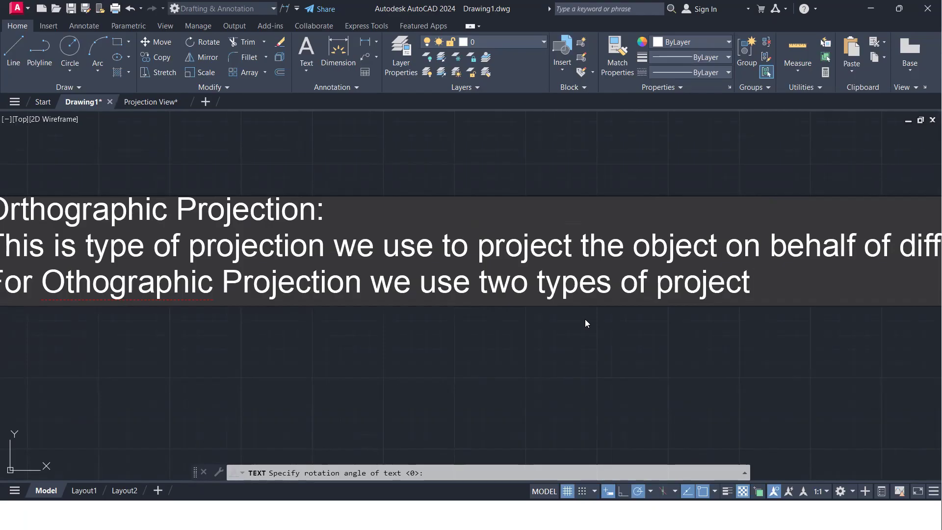
{"action": "type", "text": "s:"}
Step: List the two types on separate lines as "1. 1st Angle Projection" and "2. 3rd Angle Projection"
{"action": "key", "text": "Return"}
{"action": "type", "text": "1. I"}
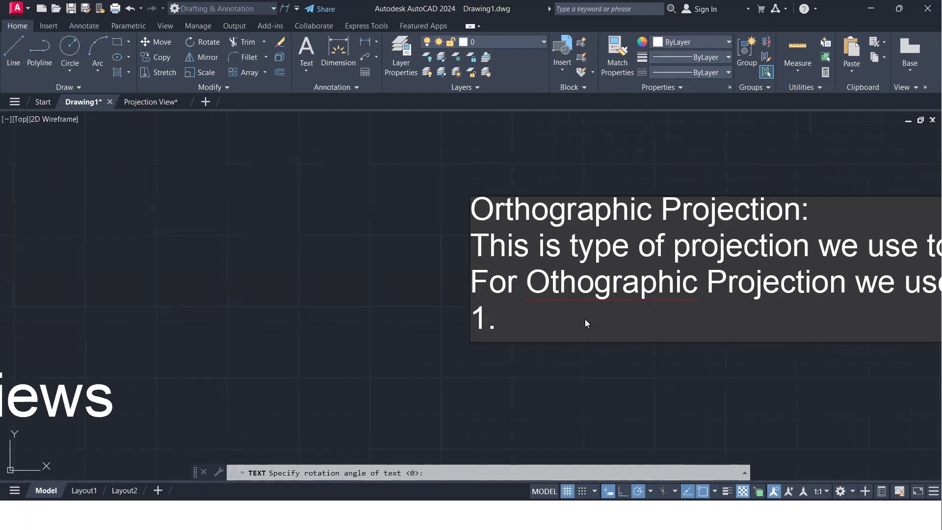
{"action": "key", "text": "BackSpace"}
{"action": "type", "text": "1st An"}
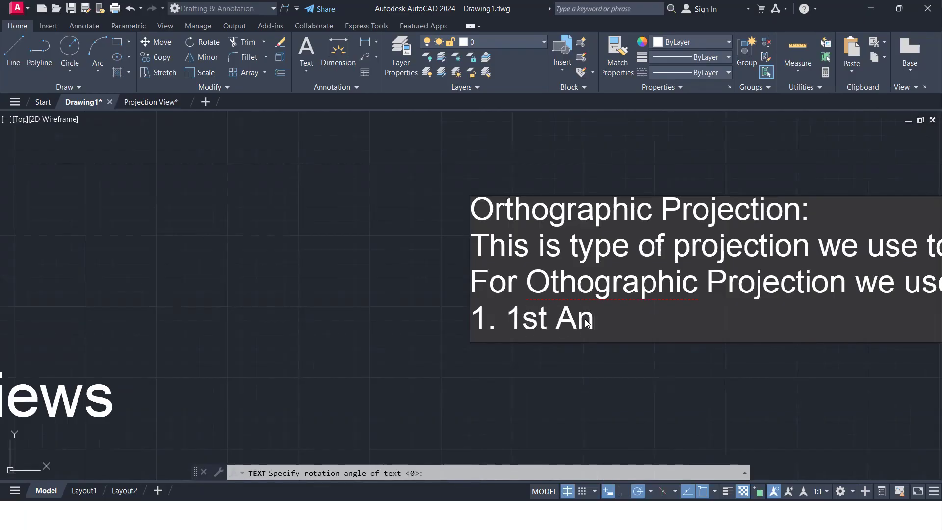
{"action": "type", "text": "gle Proje"}
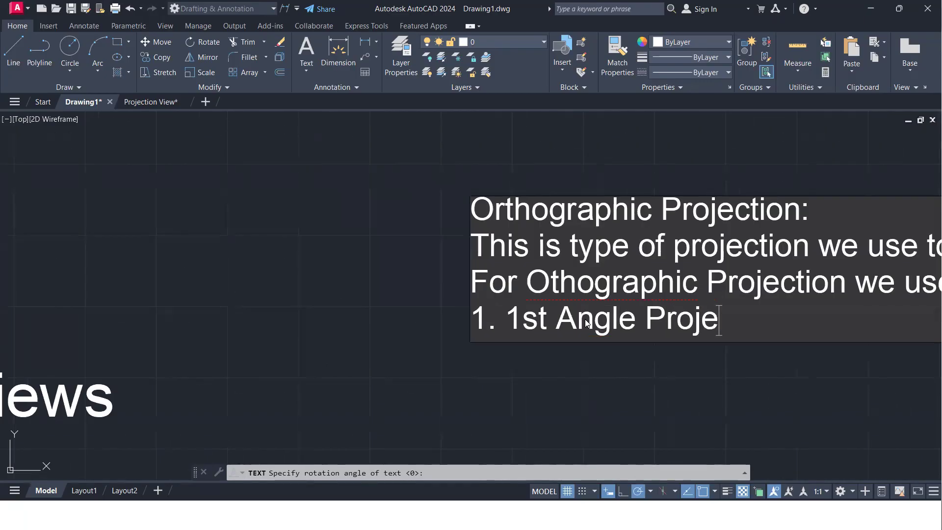
{"action": "type", "text": "ction"}
{"action": "key", "text": "Return"}
{"action": "type", "text": "2. 3rd An"}
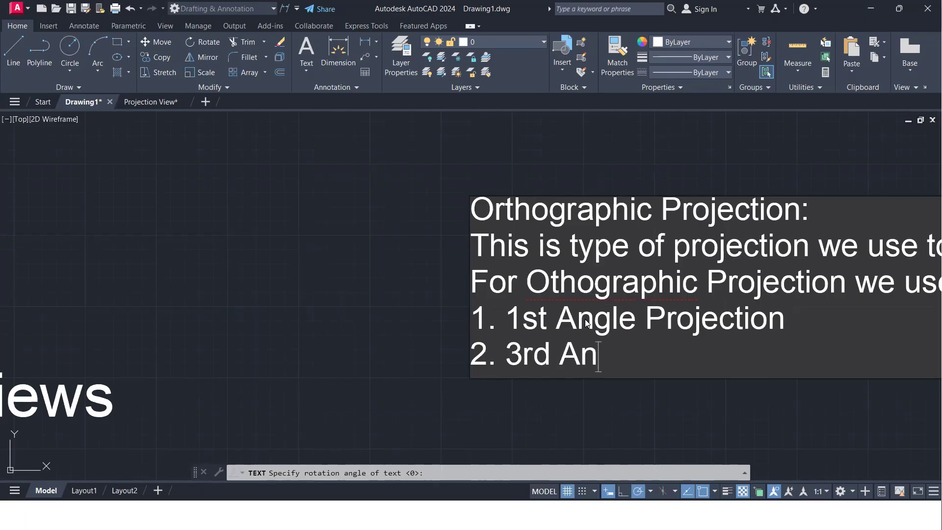
{"action": "type", "text": "gle Proje"}
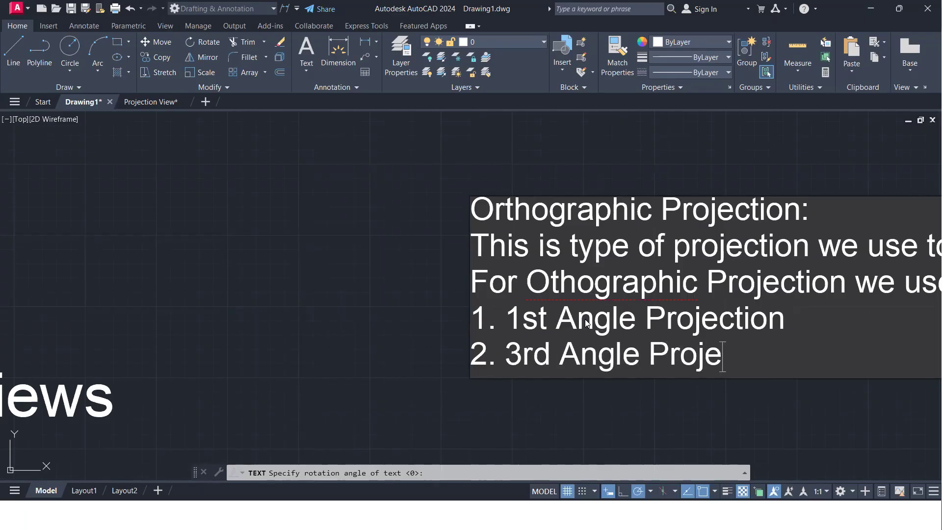
{"action": "type", "text": "ction"}
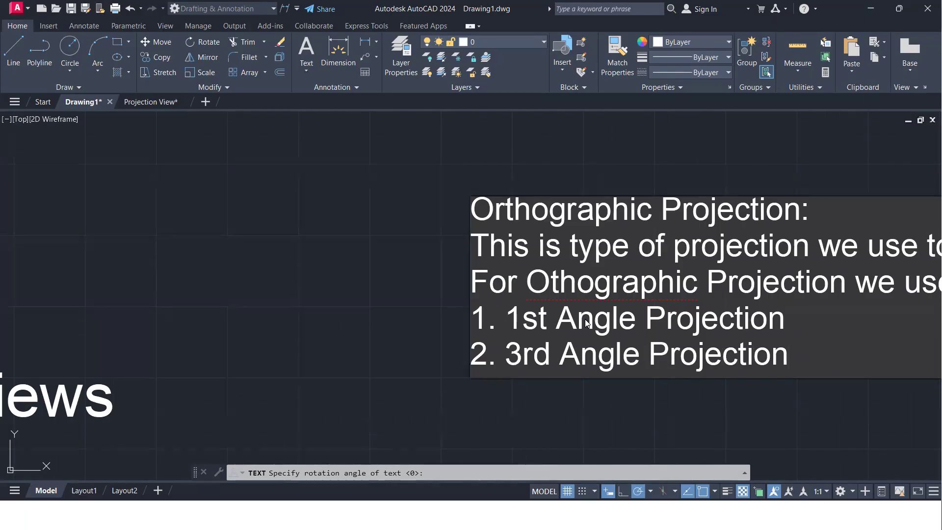
Step: Append "(ISO Based)" to the 1st Angle Projection line and "(American Based)" to the 3rd Angle Projection line
{"action": "type", "text": "(IS"}
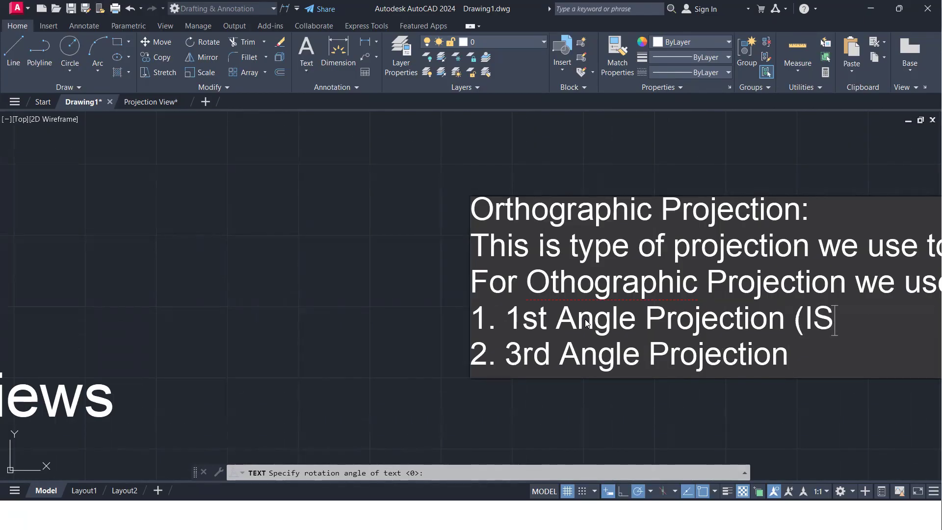
{"action": "type", "text": "O Based"}
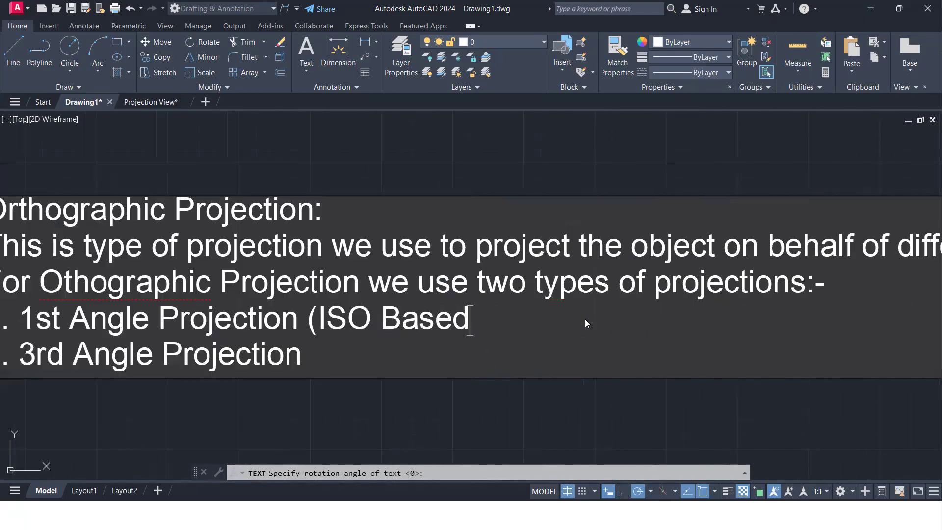
{"action": "type", "text": ")"}
{"action": "type", "text": " ("}
{"action": "type", "text": "ASM"}
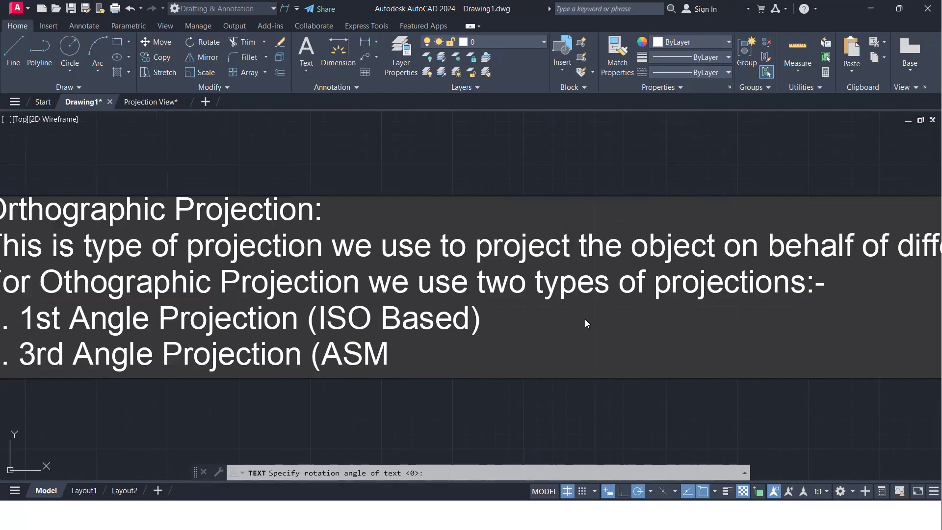
{"action": "type", "text": "E"}
{"action": "key", "text": "BackSpace"}
{"action": "key", "text": "BackSpace"}
{"action": "key", "text": "BackSpace"}
{"action": "type", "text": "er"}
{"action": "key", "text": "BackSpace"}
{"action": "key", "text": "BackSpace"}
{"action": "type", "text": "ican Based"}
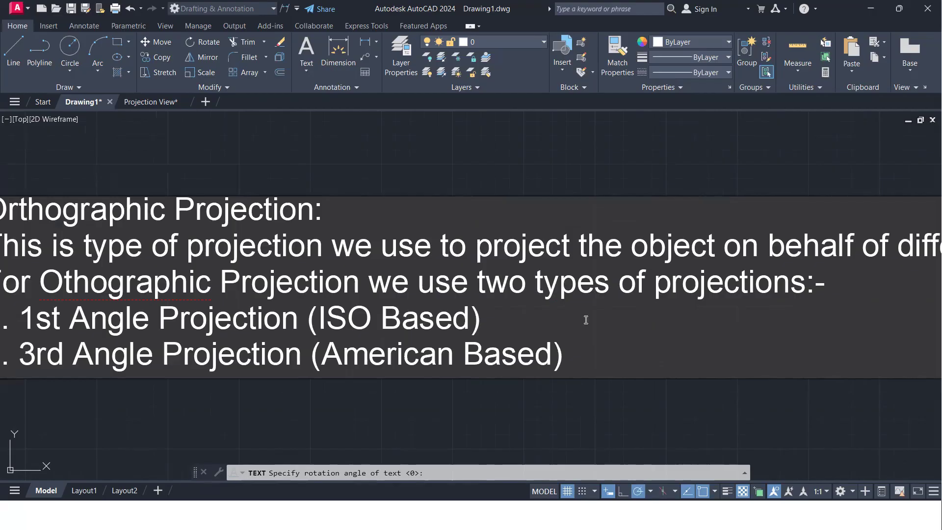
{"action": "scroll", "coordinate": [426, 340], "scroll_direction": "down", "scroll_amount": 5}
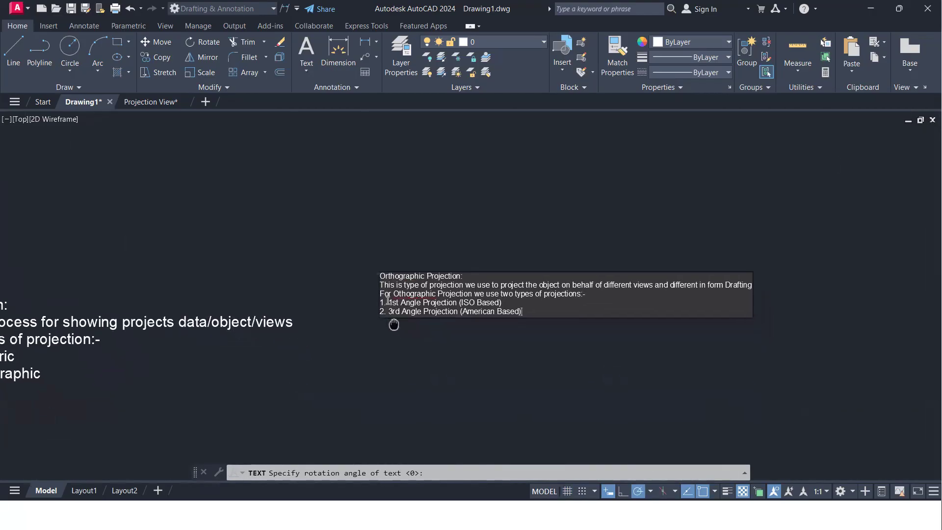
Step: Finish the text entry for the orthographic projection notes
{"action": "scroll", "coordinate": [417, 328], "scroll_direction": "up", "scroll_amount": 2}
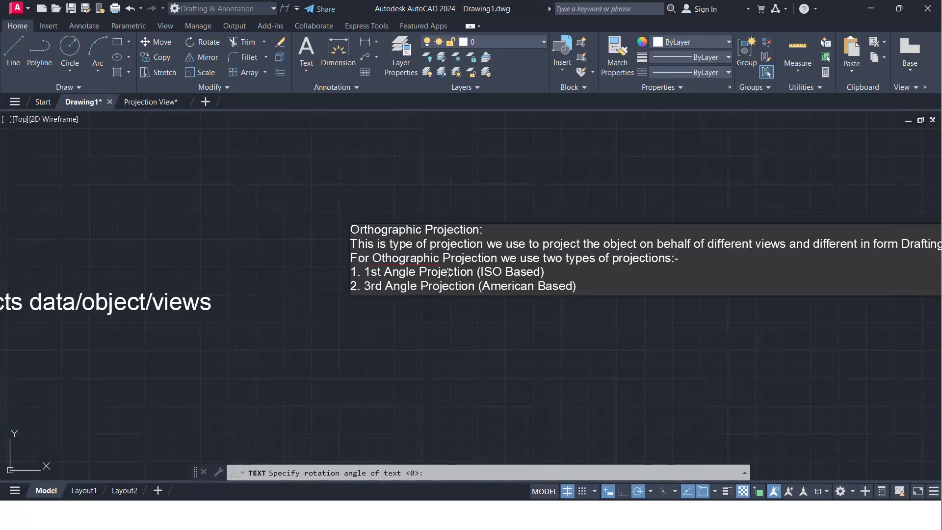
{"action": "middle_click_drag", "start_coordinate": [465, 315], "coordinate": [467, 272]}
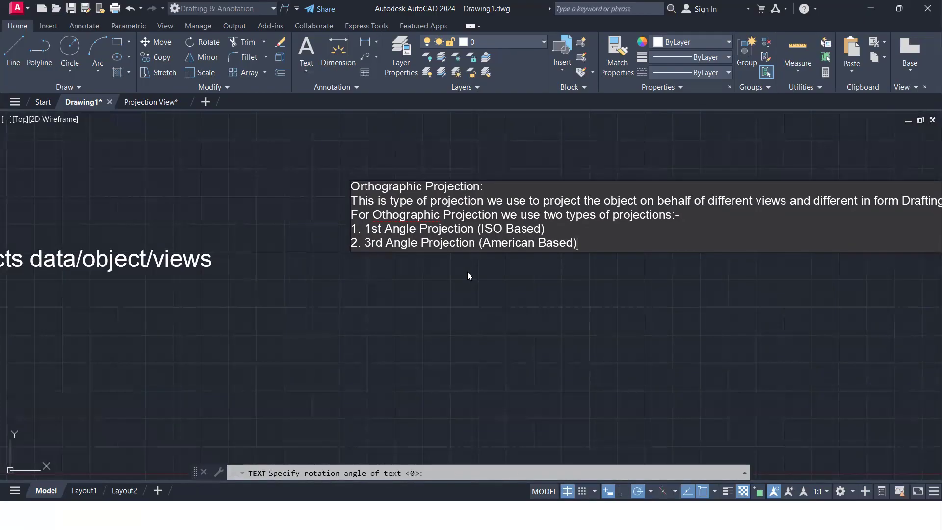
{"action": "scroll", "coordinate": [410, 252], "scroll_direction": "up", "scroll_amount": 4}
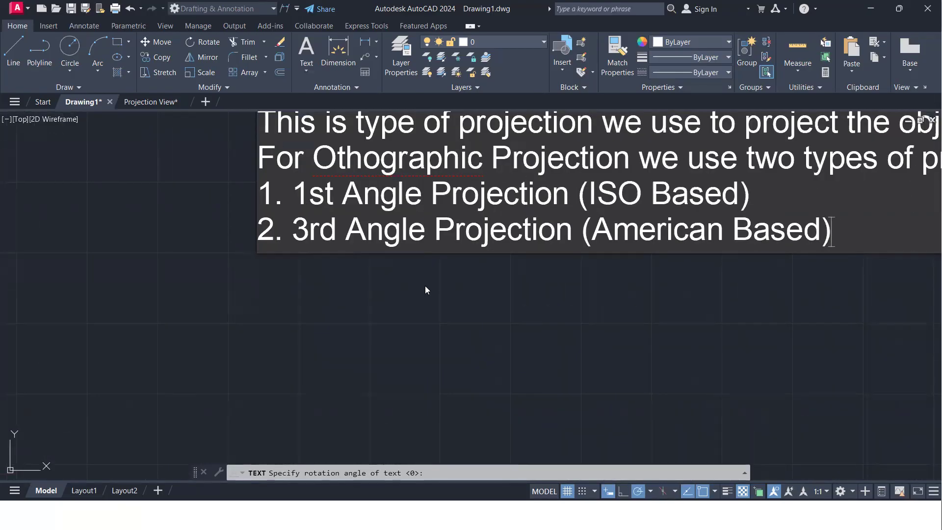
{"action": "key", "text": "Return"}
{"action": "key", "text": "Return"}
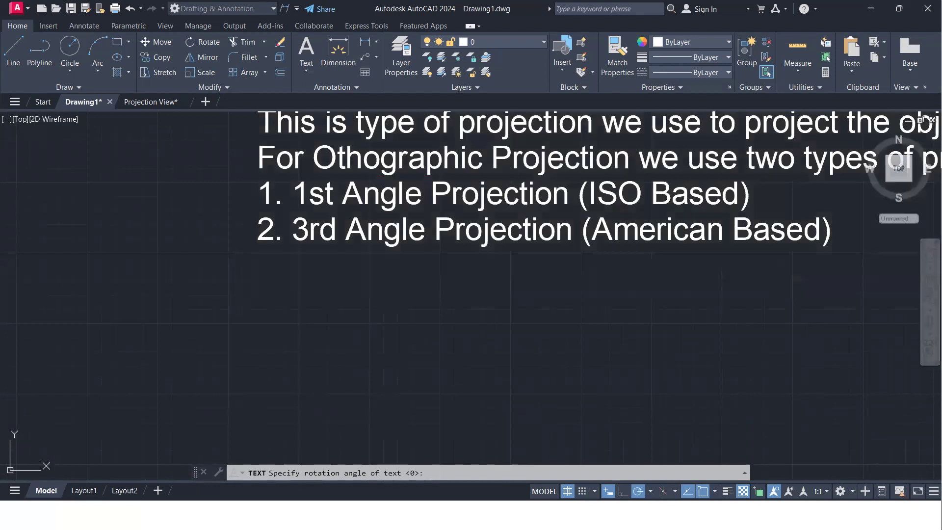
Step: Switch to the Projection View drawing and examine its 1st and 3rd Angle Projection view layouts and quadrant diagrams
{"action": "left_click", "coordinate": [157, 102]}
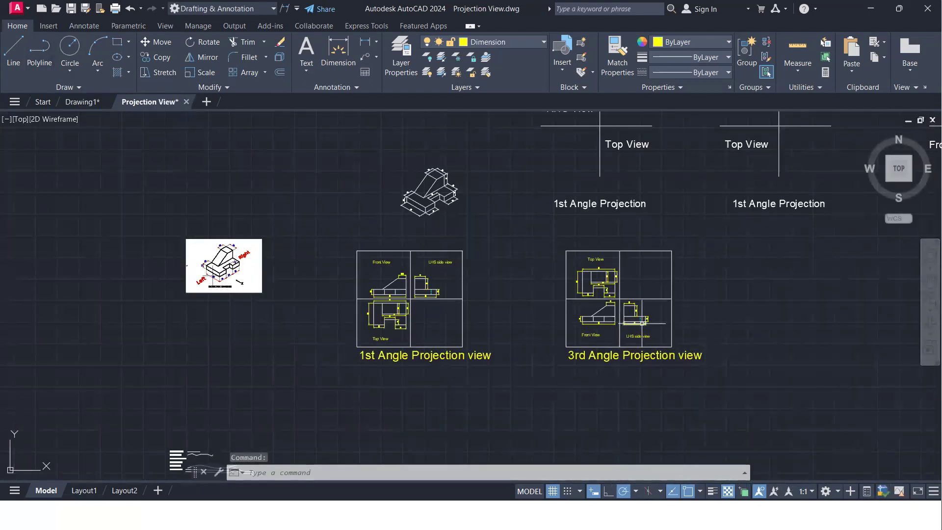
{"action": "scroll", "coordinate": [641, 322], "scroll_direction": "up", "scroll_amount": 2}
{"action": "scroll", "coordinate": [233, 291], "scroll_direction": "down", "scroll_amount": 5}
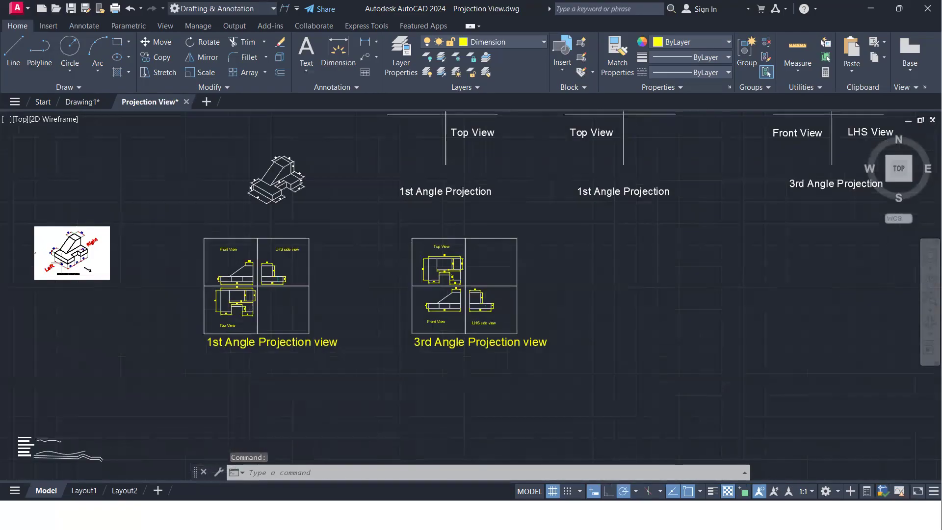
{"action": "scroll", "coordinate": [253, 326], "scroll_direction": "up", "scroll_amount": 5}
{"action": "scroll", "coordinate": [324, 314], "scroll_direction": "down", "scroll_amount": 3}
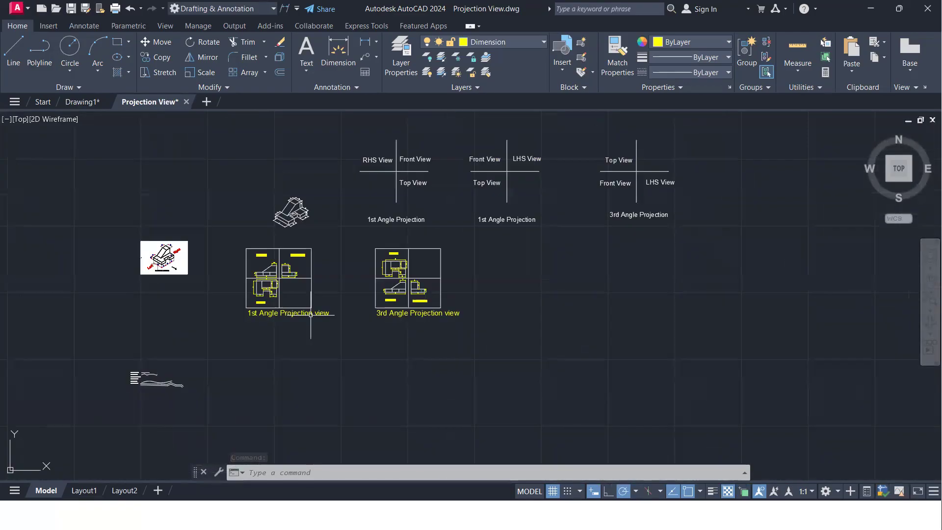
{"action": "scroll", "coordinate": [521, 195], "scroll_direction": "up", "scroll_amount": 6}
{"action": "scroll", "coordinate": [521, 195], "scroll_direction": "down", "scroll_amount": 2}
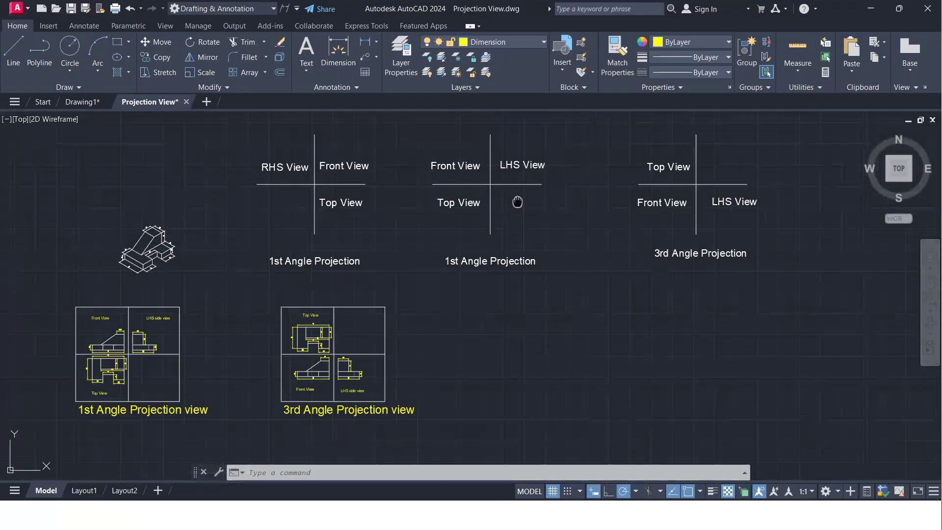
{"action": "middle_click_drag", "start_coordinate": [515, 202], "coordinate": [595, 193]}
{"action": "scroll", "coordinate": [595, 193], "scroll_direction": "down", "scroll_amount": 2}
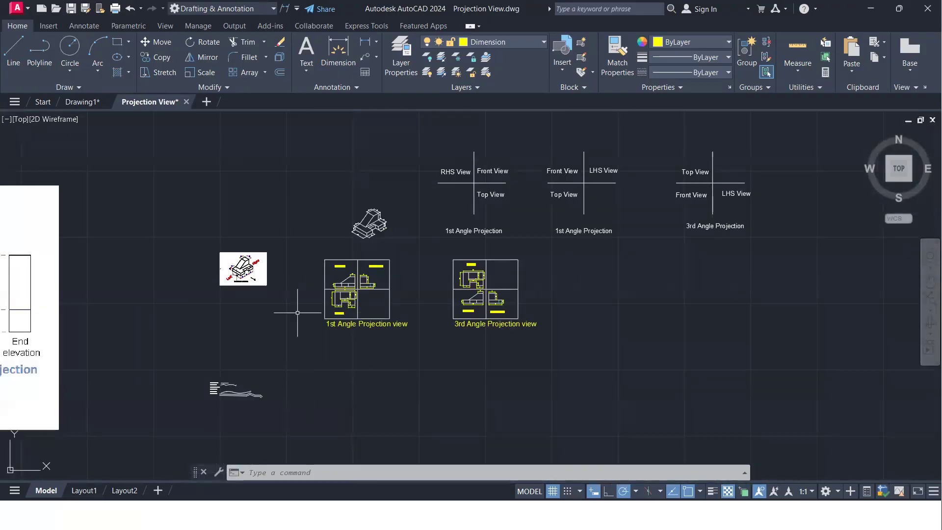
Step: Return to Drawing1 and draw a rectangle about 1800 units wide in the empty area beyond the orthographic projection notes
{"action": "left_click", "coordinate": [74, 100]}
{"action": "middle_click_drag", "start_coordinate": [479, 296], "coordinate": [147, 278]}
{"action": "middle_click_drag", "start_coordinate": [702, 256], "coordinate": [300, 319]}
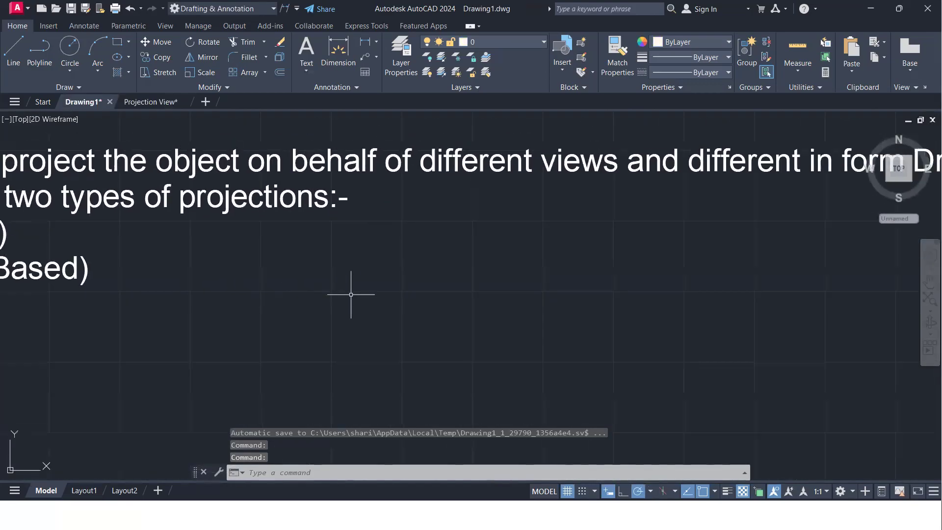
{"action": "middle_click_drag", "start_coordinate": [537, 240], "coordinate": [351, 237]}
{"action": "scroll", "coordinate": [351, 237], "scroll_direction": "down", "scroll_amount": 2}
{"action": "middle_click_drag", "start_coordinate": [490, 259], "coordinate": [367, 206]}
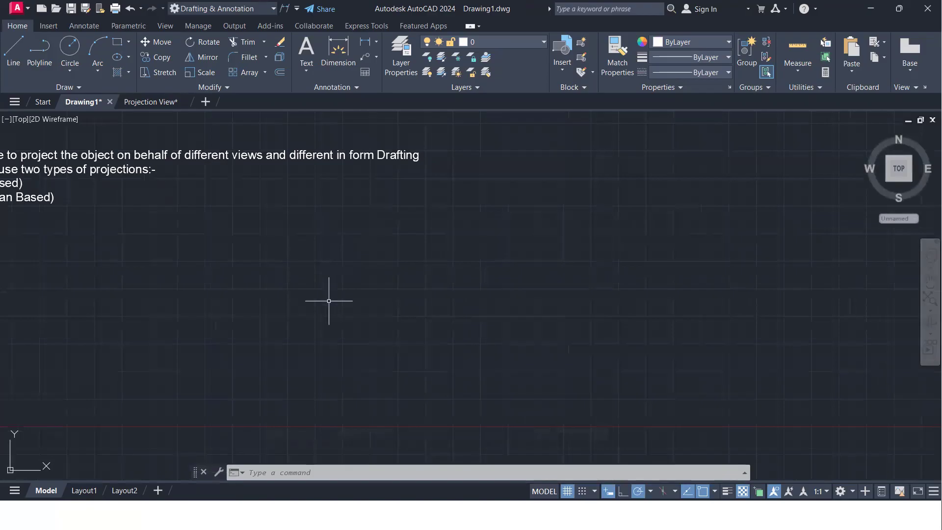
{"action": "key", "text": "Return"}
{"action": "left_click", "coordinate": [278, 226]}
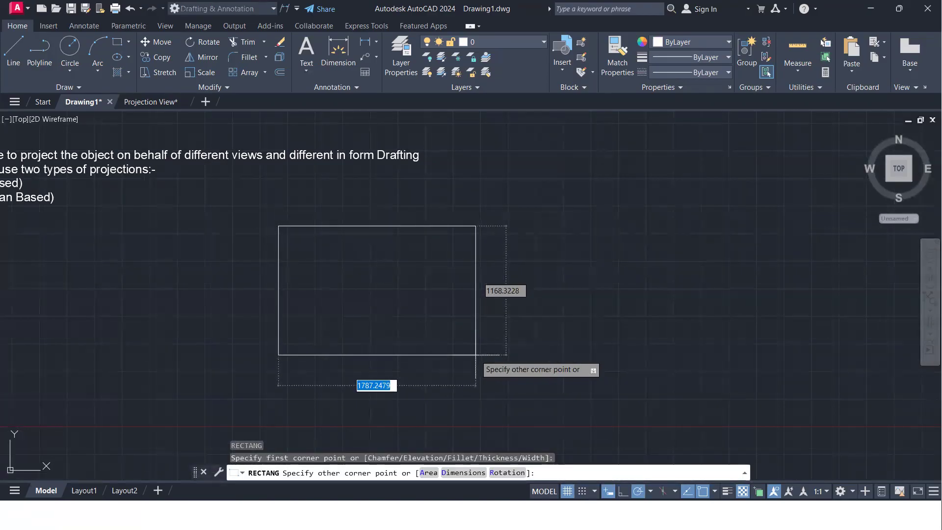
{"action": "left_click", "coordinate": [478, 373]}
Step: Divide the rectangle into four equal quadrants with a horizontal and a vertical line between its edge midpoints
{"action": "type", "text": "l"}
{"action": "key", "text": "Return"}
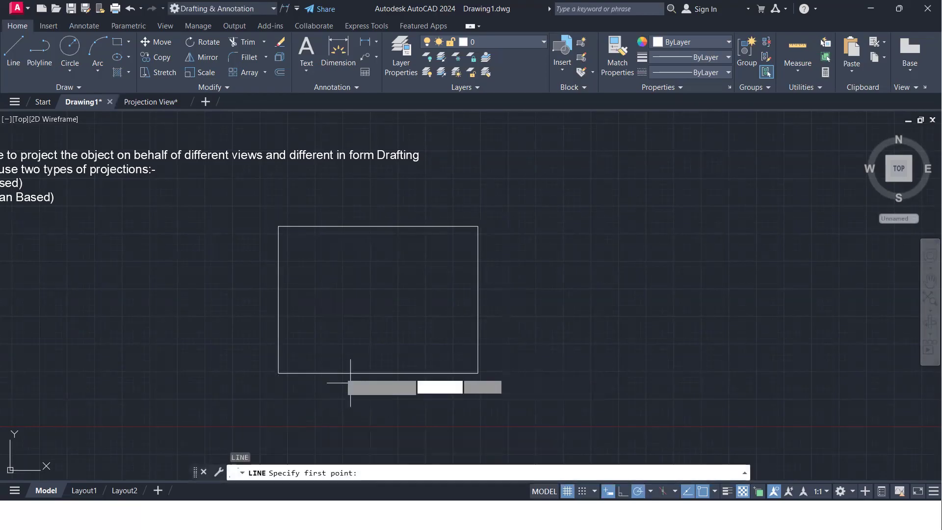
{"action": "left_click", "coordinate": [278, 300]}
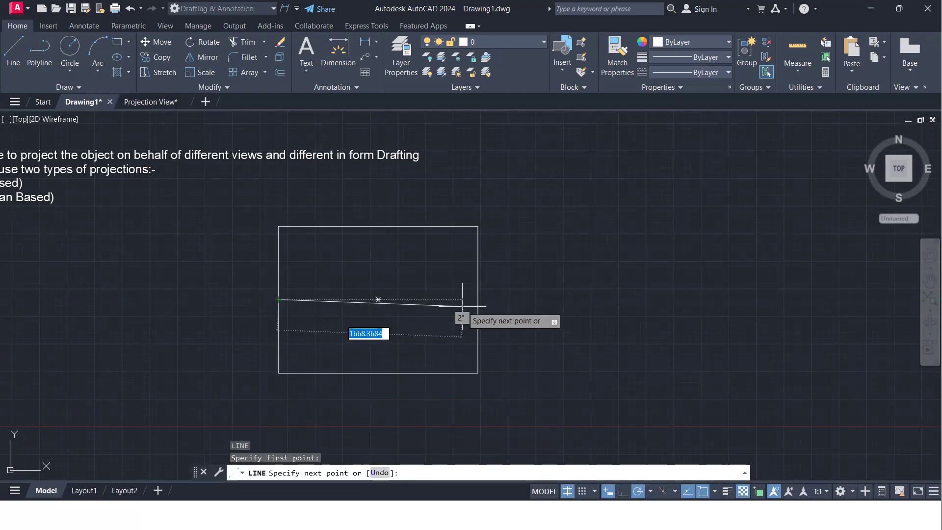
{"action": "left_click", "coordinate": [478, 299]}
{"action": "key", "text": "Return"}
{"action": "key", "text": "Return"}
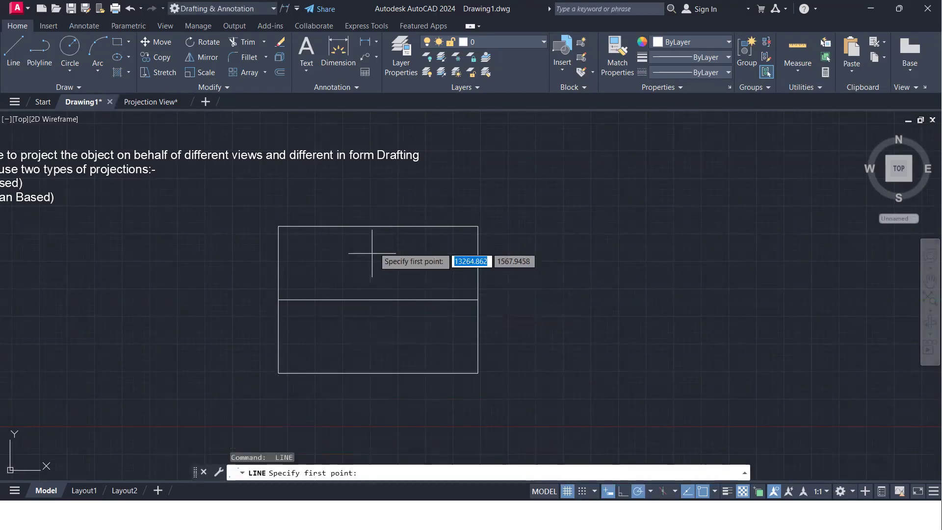
{"action": "left_click", "coordinate": [378, 226]}
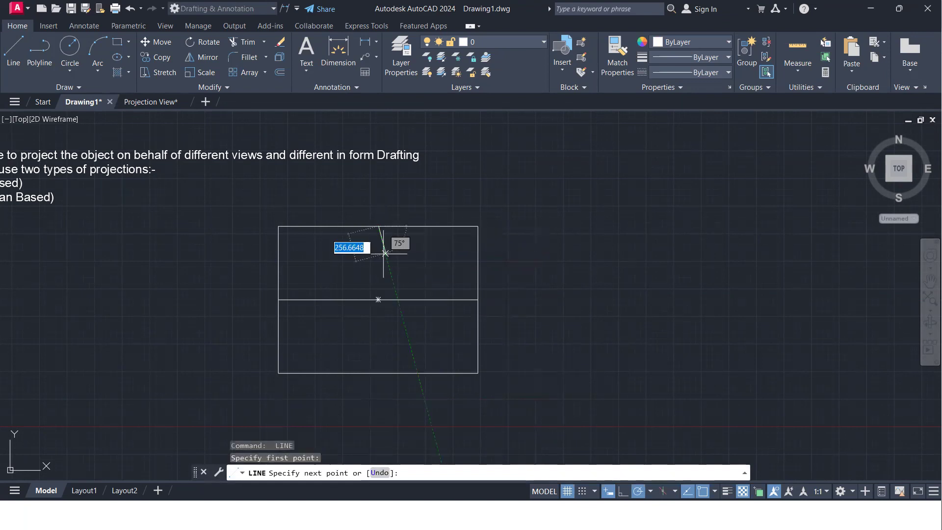
{"action": "left_click", "coordinate": [378, 373]}
{"action": "key", "text": "Return"}
Step: Copy the divided rectangle horizontally to the right by about 2605 units
{"action": "left_click", "coordinate": [561, 405]}
{"action": "left_click", "coordinate": [196, 169]}
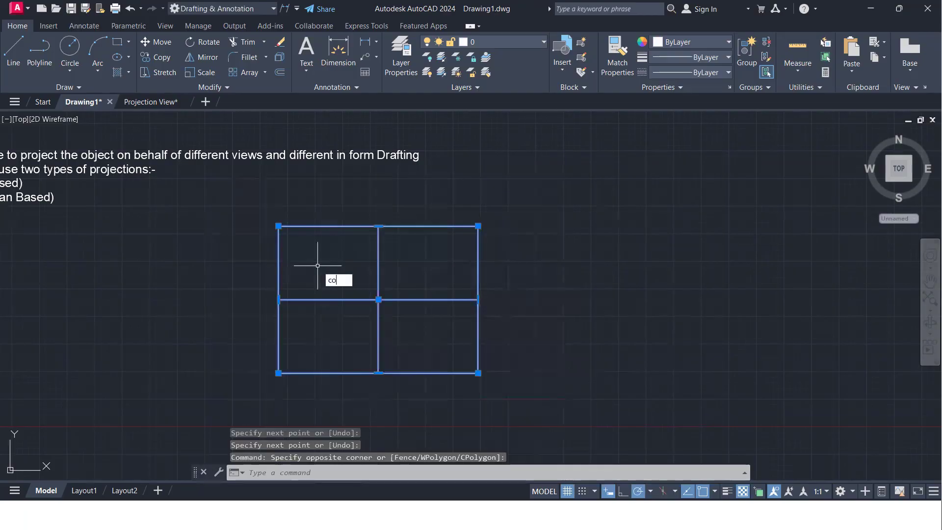
{"action": "key", "text": "Return"}
{"action": "left_click", "coordinate": [319, 275]}
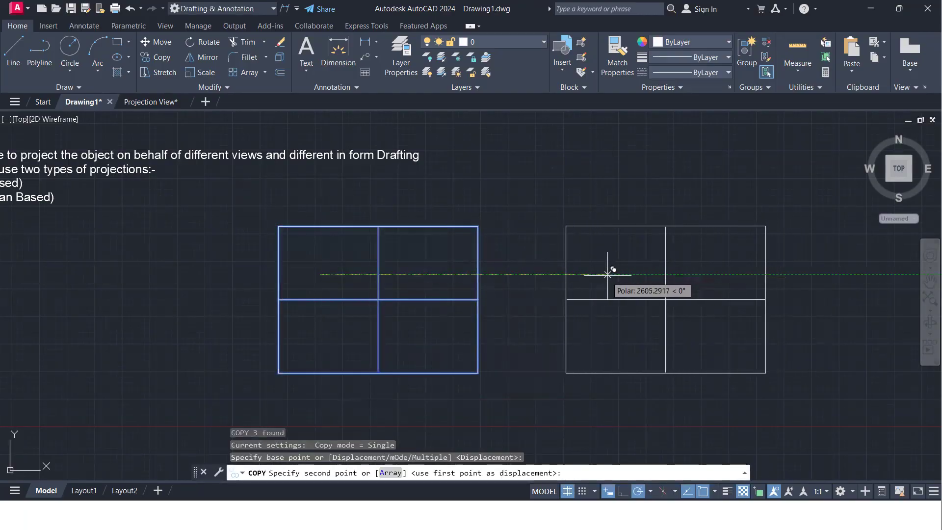
{"action": "left_click", "coordinate": [607, 274]}
Step: Move both four-quadrant frames farther to the right, away from the orthographic projection notes
{"action": "scroll", "coordinate": [506, 305], "scroll_direction": "down", "scroll_amount": 2}
{"action": "middle_click_drag", "start_coordinate": [504, 304], "coordinate": [310, 295]}
{"action": "left_click", "coordinate": [549, 369]}
{"action": "left_click", "coordinate": [135, 262]}
{"action": "type", "text": "M"}
{"action": "key", "text": "Return"}
{"action": "left_click", "coordinate": [366, 311]}
{"action": "left_click", "coordinate": [514, 286]}
Step: Copy the pair of four-quadrant frames horizontally to the right, using the first frame's lower-right corner as base point
{"action": "middle_click_drag", "start_coordinate": [514, 286], "coordinate": [324, 299]}
{"action": "left_click", "coordinate": [574, 344]}
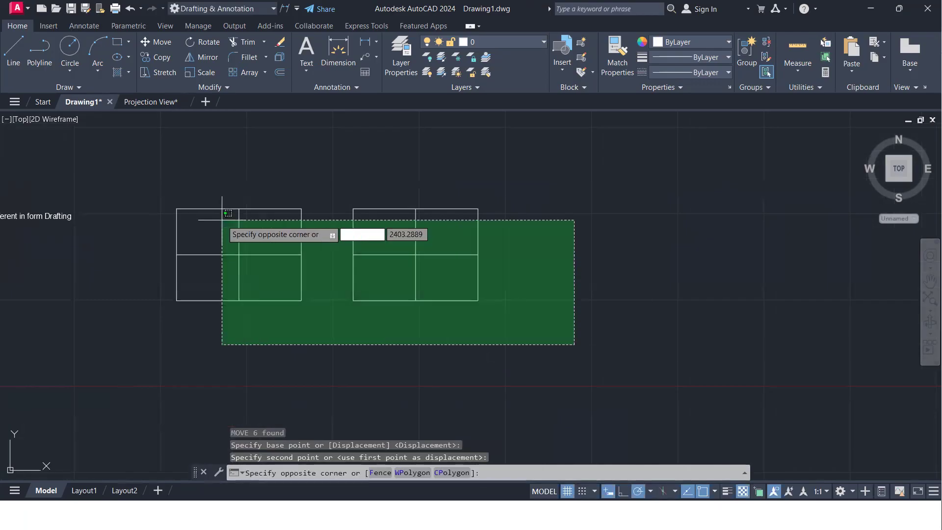
{"action": "left_click", "coordinate": [228, 213]}
{"action": "key", "text": "Return"}
{"action": "left_click", "coordinate": [302, 300]}
{"action": "left_click", "coordinate": [778, 300]}
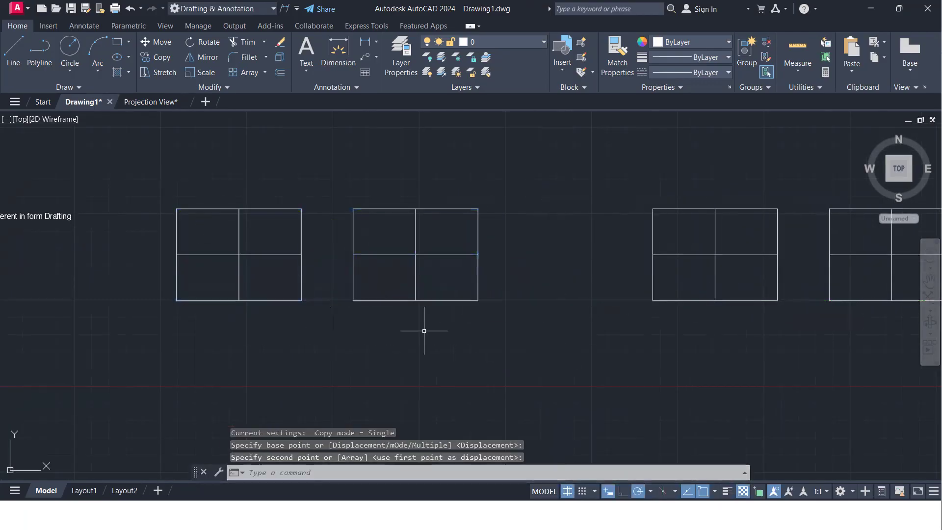
Step: Add text about 140 units high in the first frame's upper-left quadrant, reading "Front" and "View" on two lines
{"action": "scroll", "coordinate": [441, 378], "scroll_direction": "up", "scroll_amount": 1}
{"action": "scroll", "coordinate": [245, 316], "scroll_direction": "up", "scroll_amount": 5}
{"action": "scroll", "coordinate": [246, 324], "scroll_direction": "down", "scroll_amount": 5}
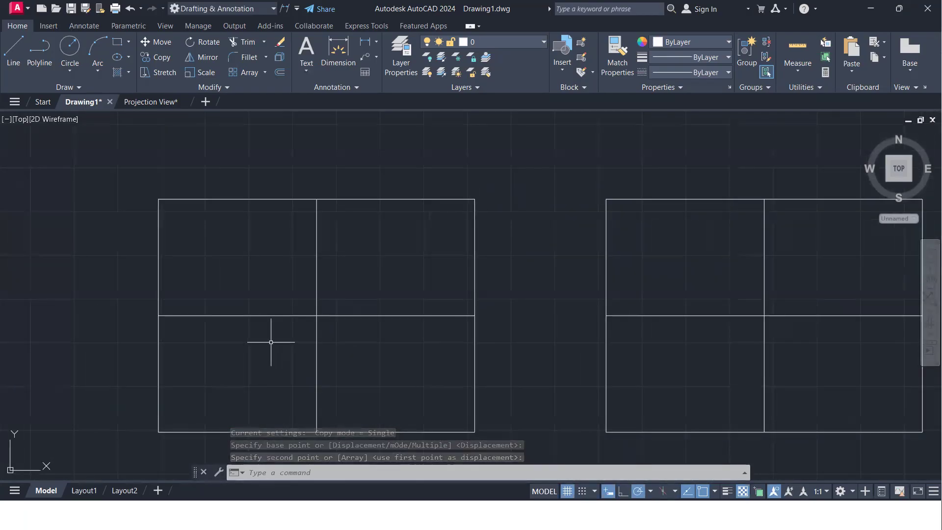
{"action": "type", "text": "d"}
{"action": "key", "text": "Return"}
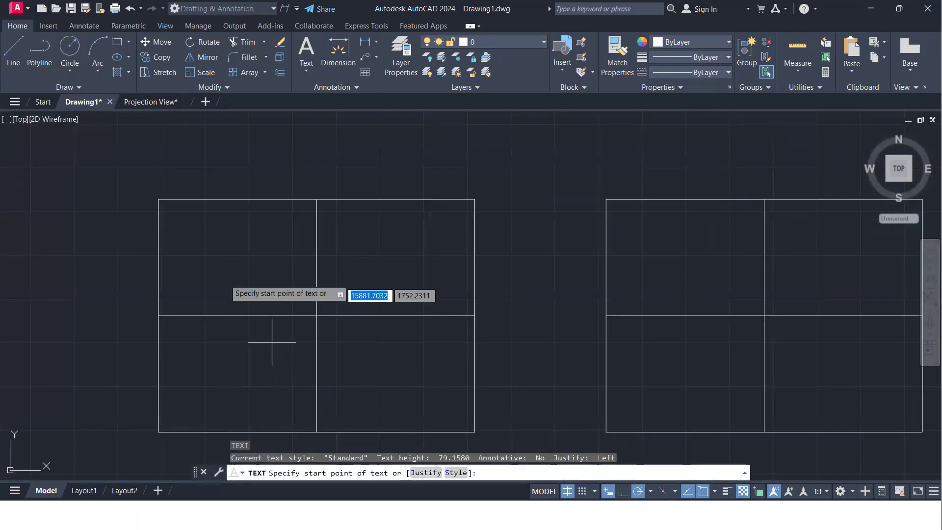
{"action": "left_click", "coordinate": [221, 247]}
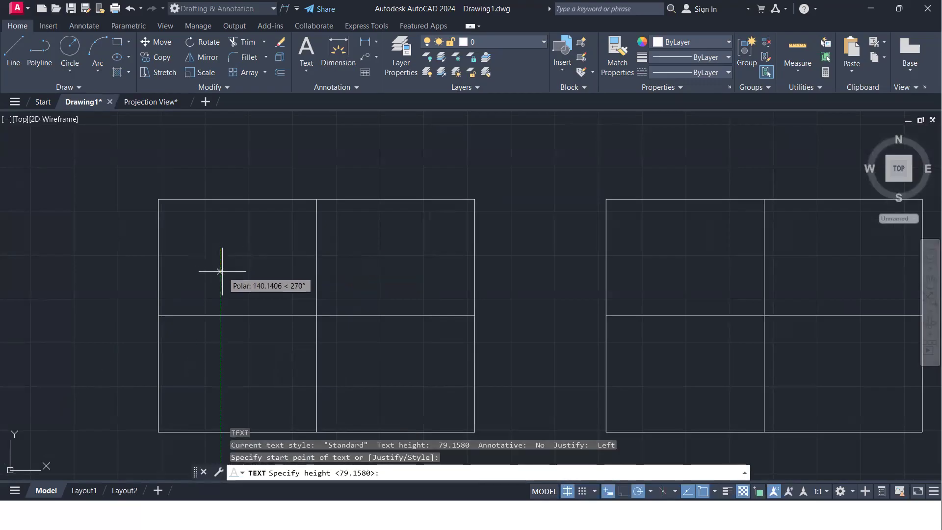
{"action": "key", "text": "Return"}
{"action": "key", "text": "Return"}
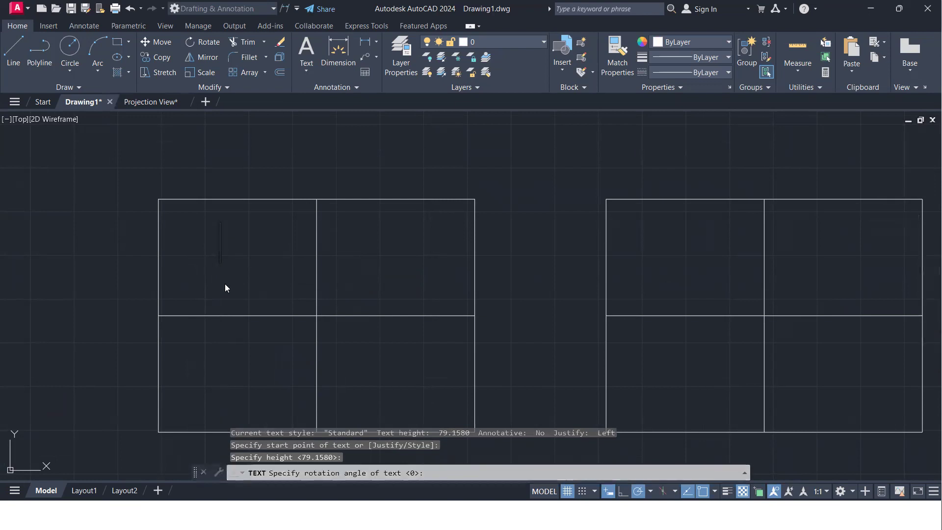
{"action": "type", "text": "Front"}
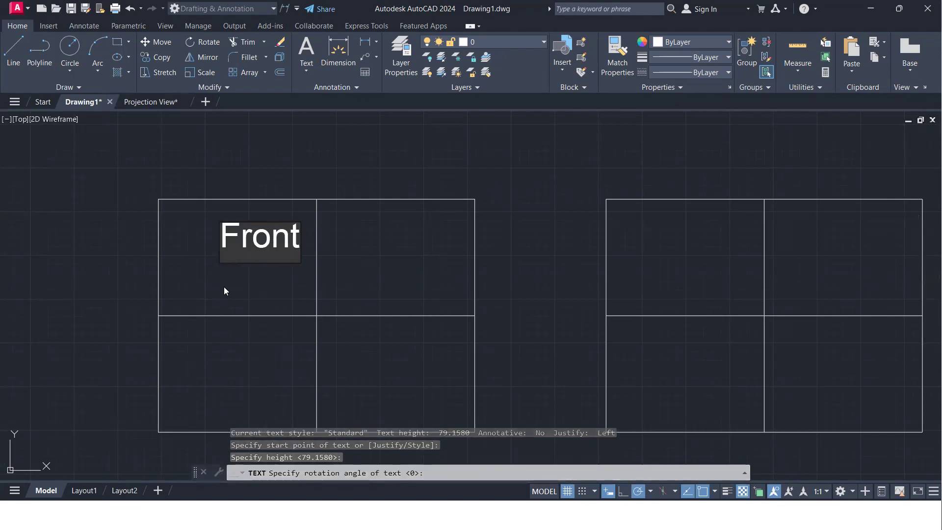
{"action": "key", "text": "Return"}
{"action": "type", "text": "Voew"}
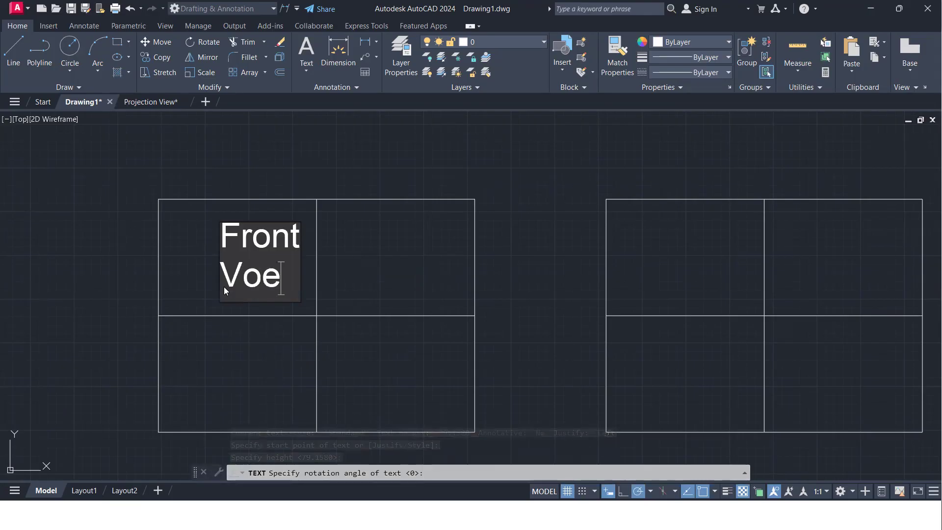
{"action": "key", "text": "BackSpace"}
{"action": "key", "text": "BackSpace"}
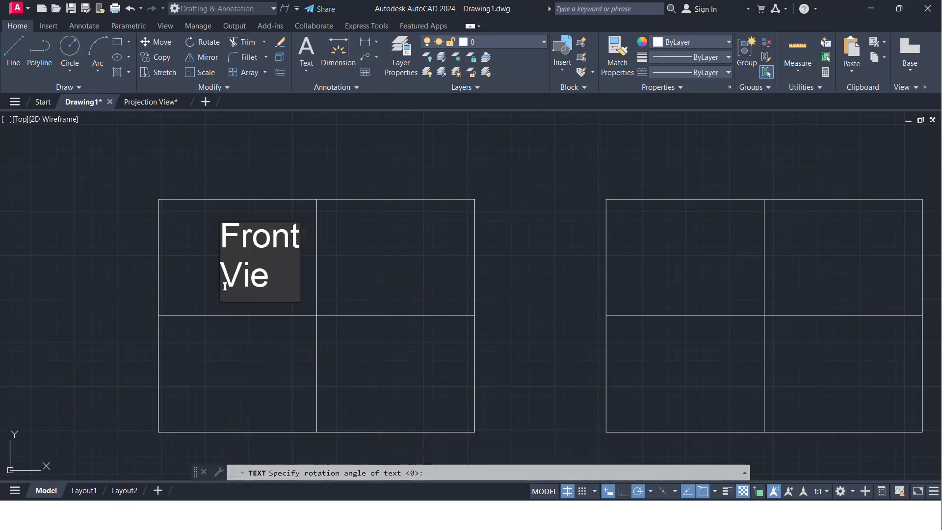
{"action": "key", "text": "Return"}
{"action": "key", "text": "Return"}
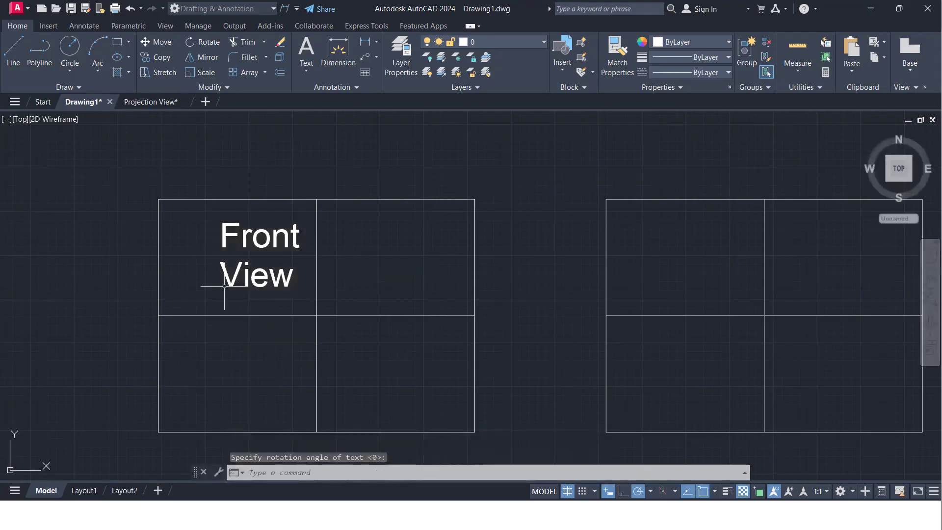
Step: Erase the two text lines "Front" and "View" from the first frame's upper-left quadrant
{"action": "left_click", "coordinate": [245, 262]}
{"action": "left_click", "coordinate": [252, 254]}
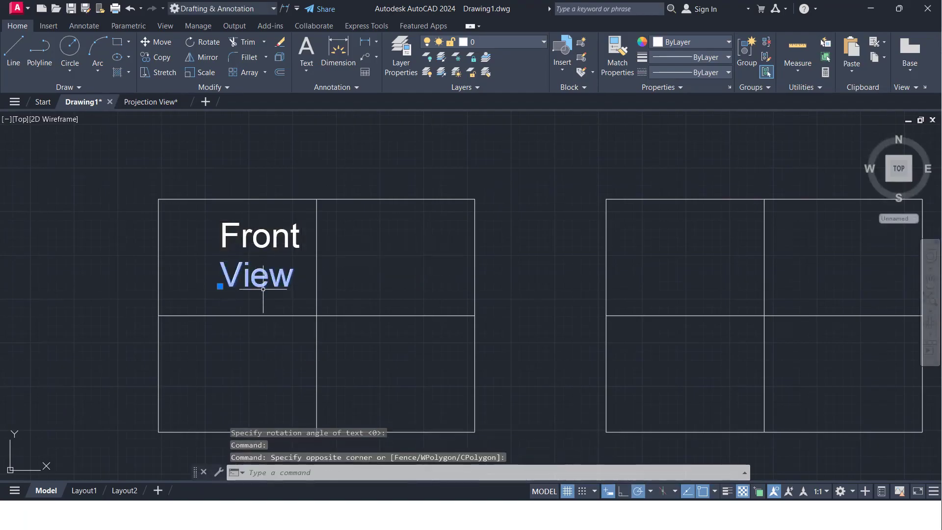
{"action": "left_click", "coordinate": [287, 298]}
{"action": "left_click", "coordinate": [234, 240]}
{"action": "key", "text": "Delete"}
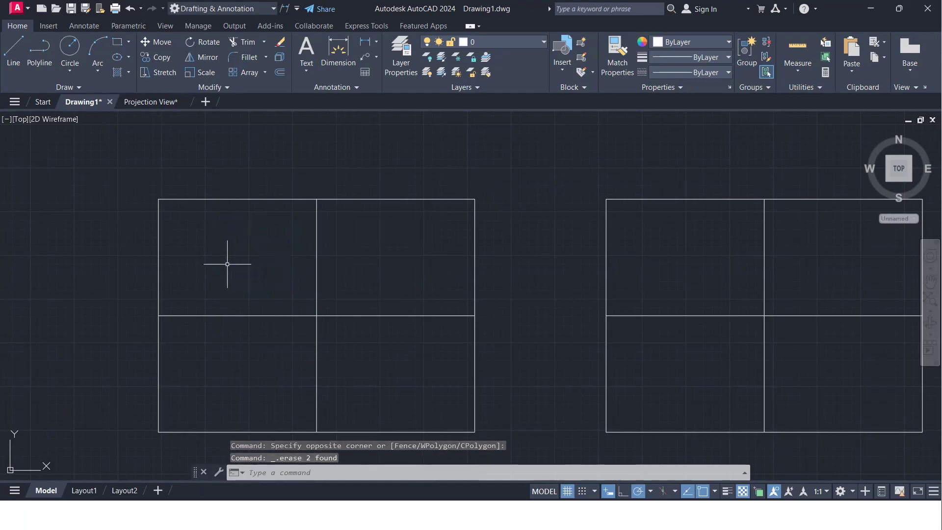
Step: Add the single-line text "Front View" in the upper-left quadrant of the first frame
{"action": "type", "text": "dt"}
{"action": "key", "text": "Return"}
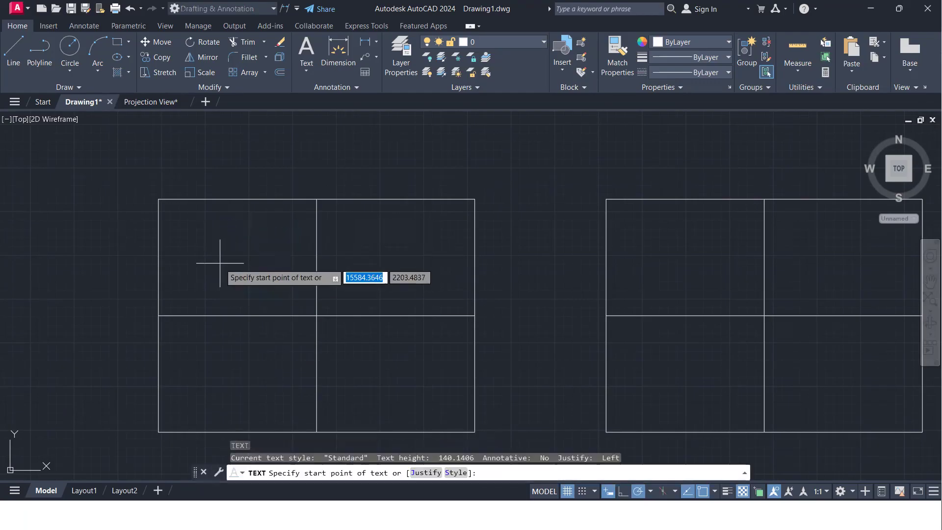
{"action": "left_click", "coordinate": [198, 250]}
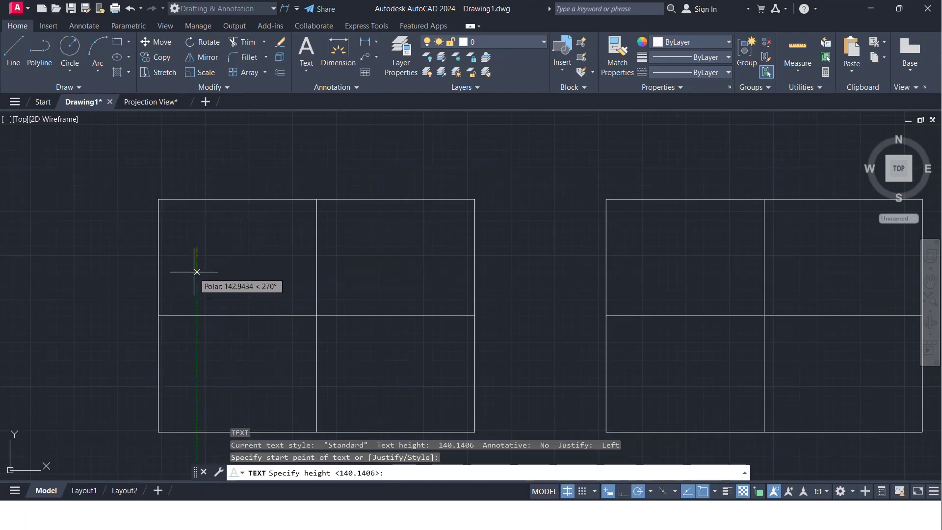
{"action": "key", "text": "Return"}
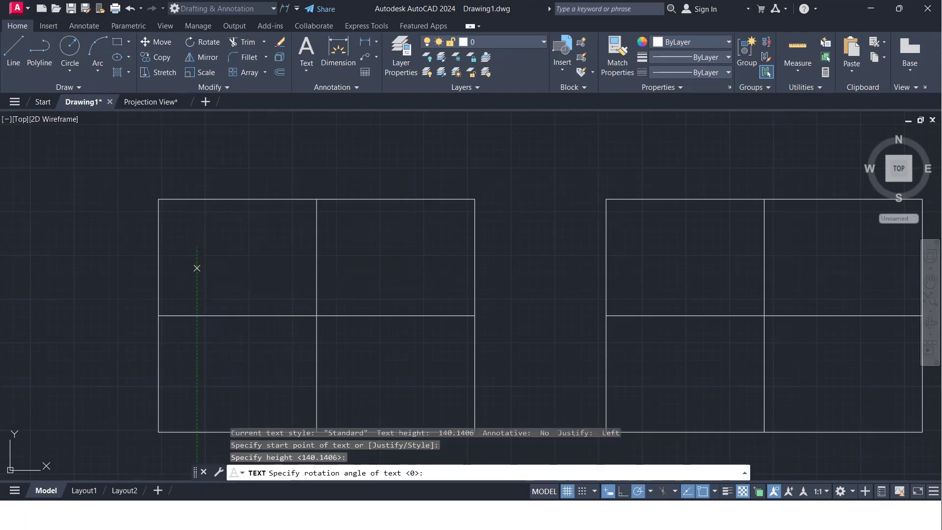
{"action": "type", "text": "Fro"}
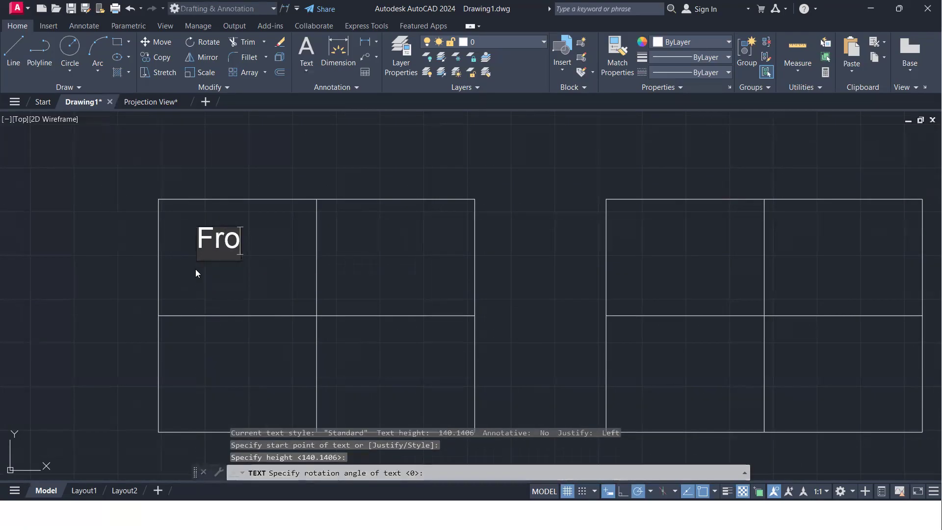
{"action": "type", "text": "nt View"}
{"action": "key", "text": "Return"}
{"action": "key", "text": "Return"}
Step: Move the "Front View" text down and left so it fits inside the first frame's upper-left quadrant
{"action": "left_click", "coordinate": [234, 257]}
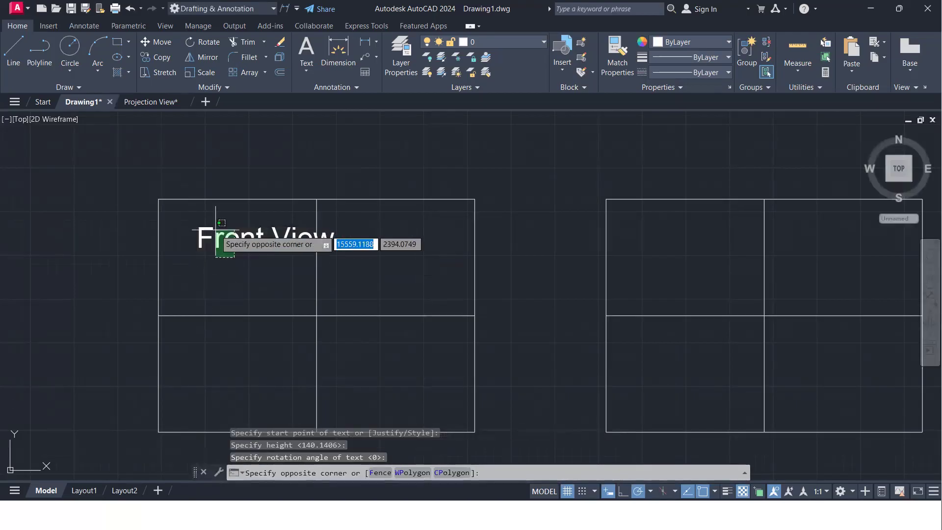
{"action": "left_click", "coordinate": [216, 229]}
{"action": "key", "text": "Return"}
{"action": "left_click", "coordinate": [197, 247]}
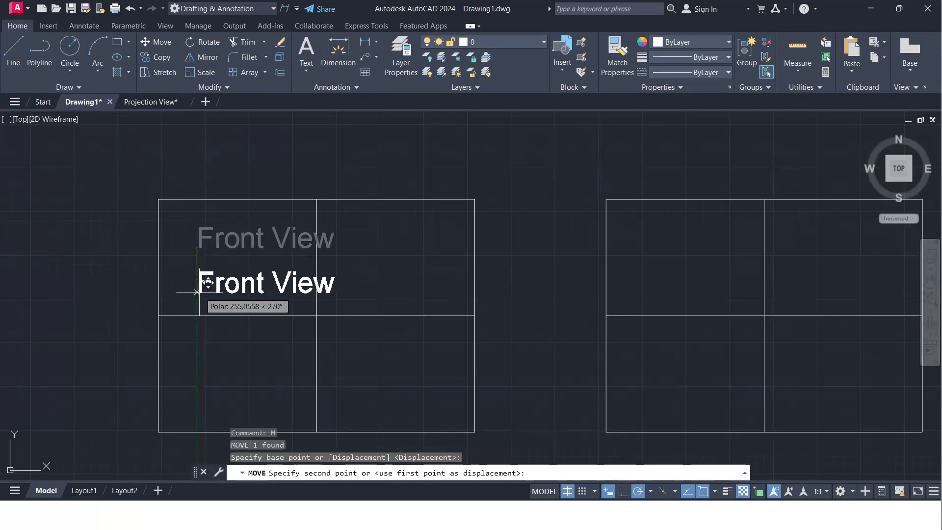
{"action": "left_click", "coordinate": [167, 280]}
Step: Copy the "Front View" text horizontally into the first frame's upper-right quadrant
{"action": "left_click", "coordinate": [273, 294]}
{"action": "left_click", "coordinate": [240, 269]}
{"action": "type", "text": "co"}
{"action": "key", "text": "Return"}
{"action": "left_click", "coordinate": [166, 279]}
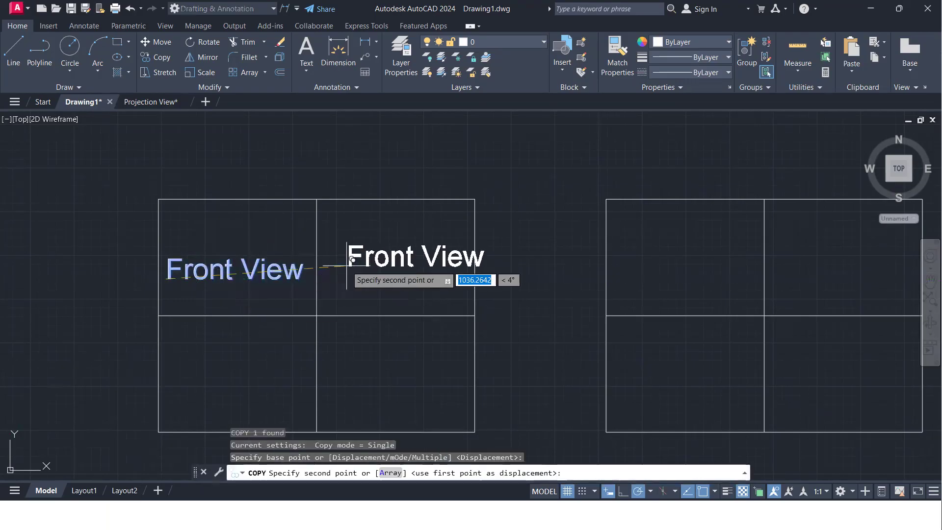
{"action": "left_click", "coordinate": [332, 279]}
Step: Copy the upper-left "Front View" text straight down into the first frame's lower-left quadrant
{"action": "left_click", "coordinate": [236, 284]}
{"action": "left_click", "coordinate": [210, 248]}
{"action": "type", "text": "co"}
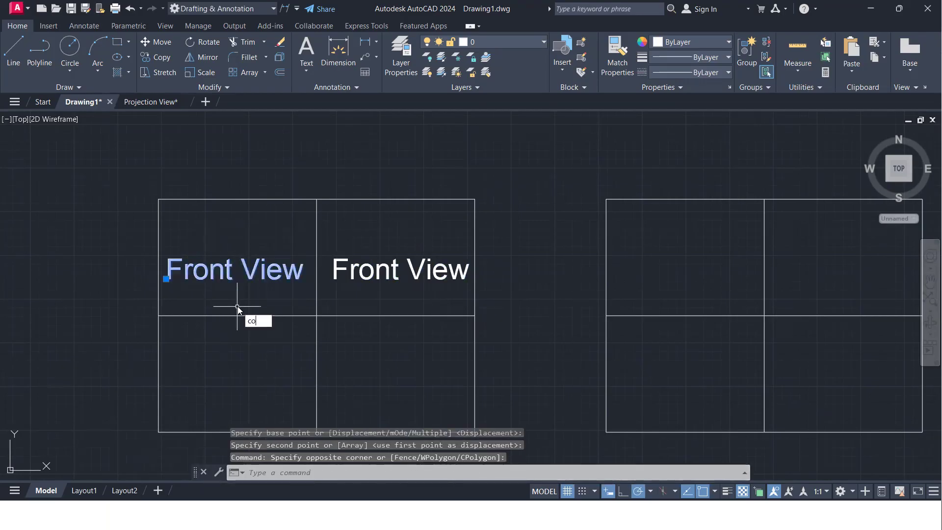
{"action": "key", "text": "Return"}
{"action": "left_click", "coordinate": [234, 304]}
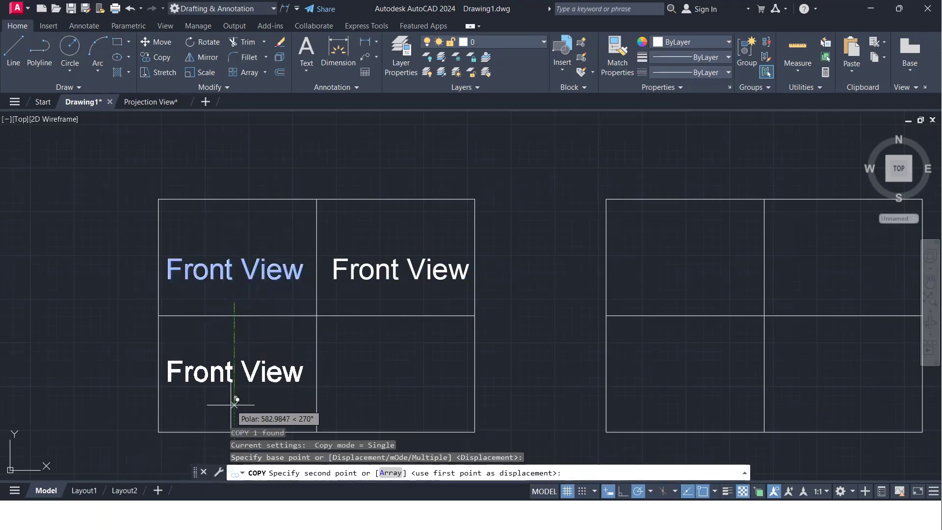
{"action": "left_click", "coordinate": [235, 403]}
Step: Change the text in the first frame's lower-left quadrant to "Top View"
{"action": "left_click", "coordinate": [218, 380]}
{"action": "left_click", "coordinate": [229, 374]}
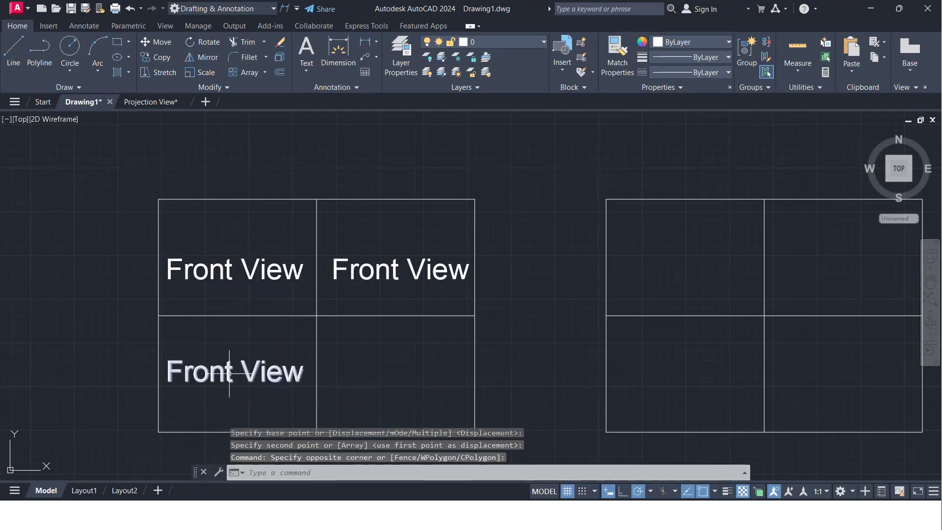
{"action": "double_click", "coordinate": [232, 374]}
{"action": "left_click", "coordinate": [232, 374]}
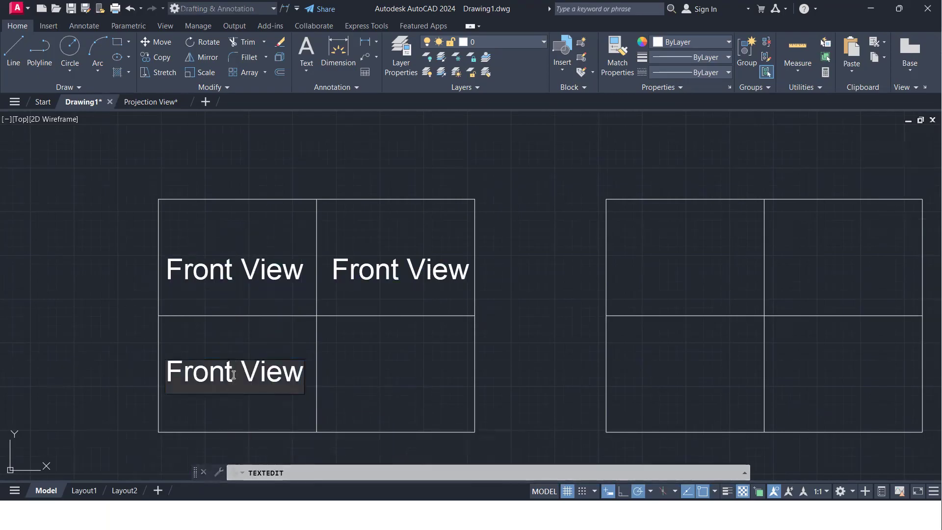
{"action": "key", "text": "BackSpace"}
{"action": "key", "text": "BackSpace"}
{"action": "key", "text": "BackSpace"}
{"action": "key", "text": "BackSpace"}
{"action": "key", "text": "BackSpace"}
{"action": "type", "text": "Top"}
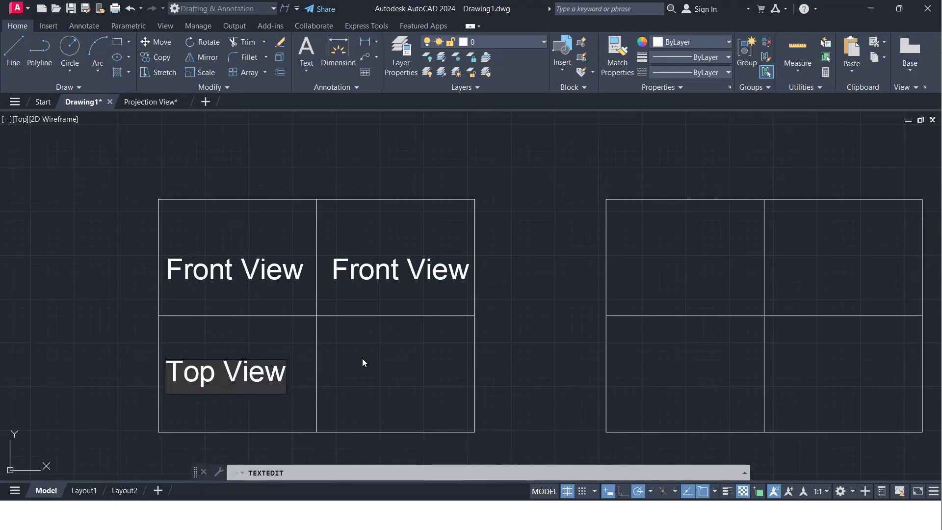
{"action": "key", "text": "Return"}
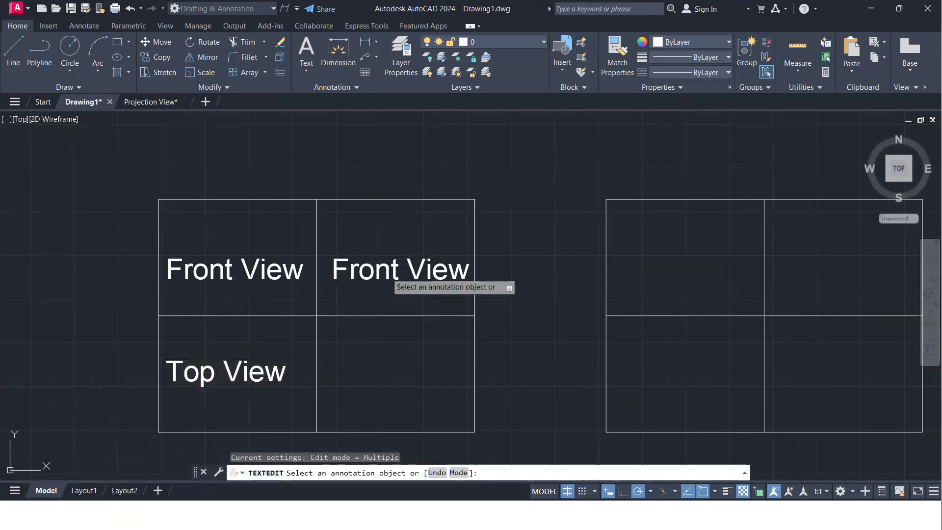
{"action": "double_click", "coordinate": [393, 281]}
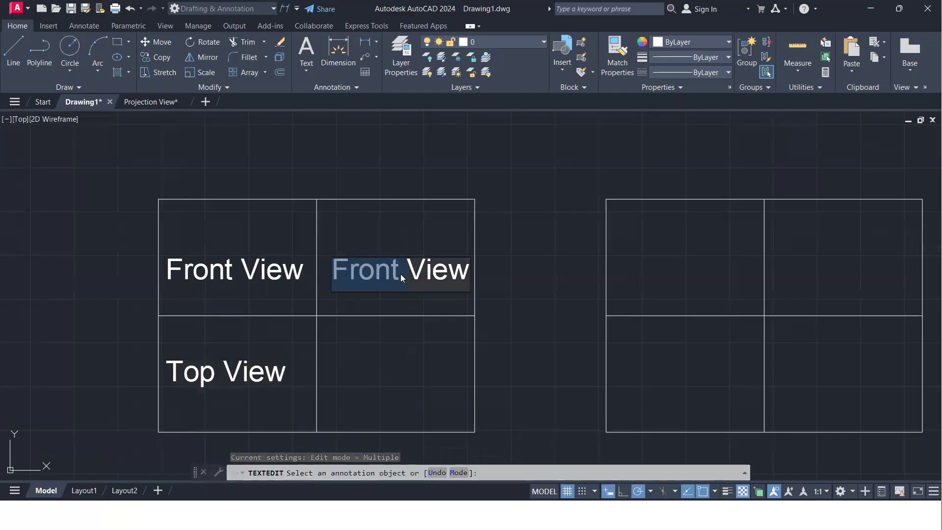
{"action": "key", "text": "BackSpace"}
{"action": "type", "text": "LHS"}
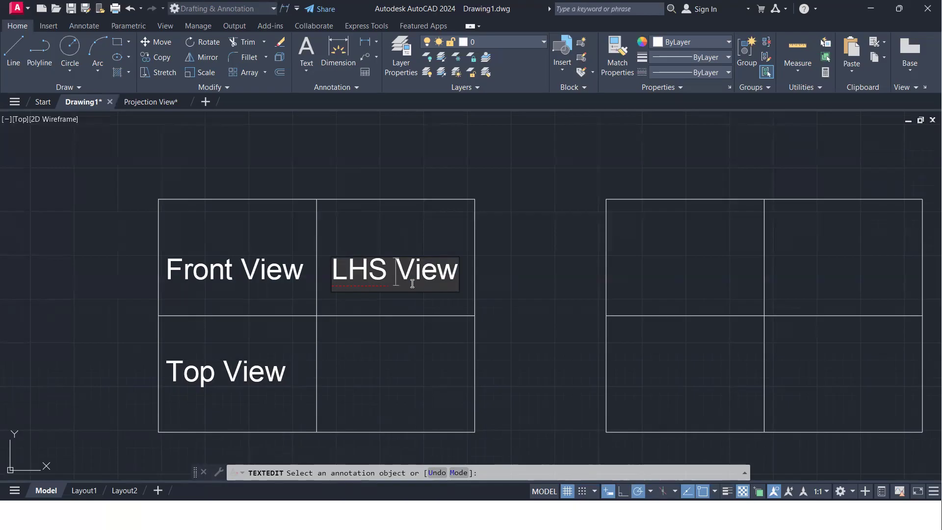
{"action": "key", "text": "Escape"}
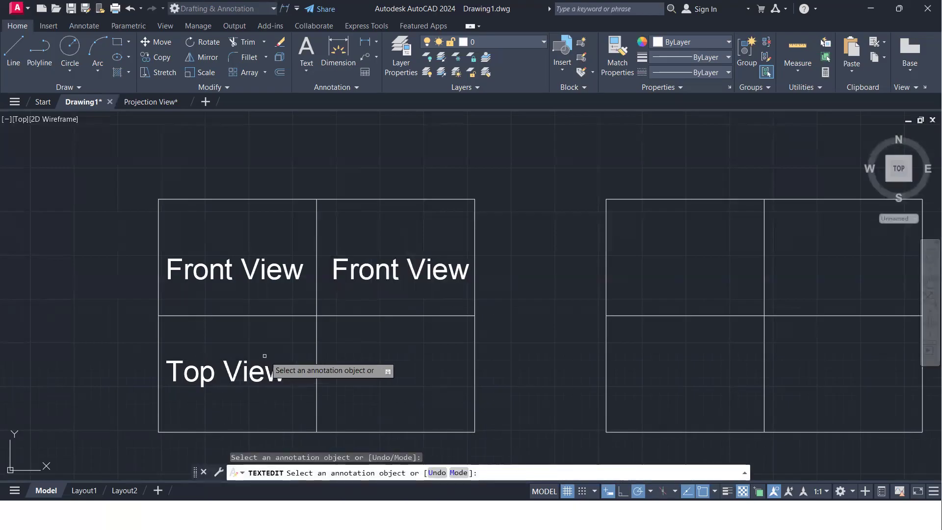
Step: Change the text in the first frame's upper-right quadrant to "LHS View" and finish text editing
{"action": "double_click", "coordinate": [391, 272]}
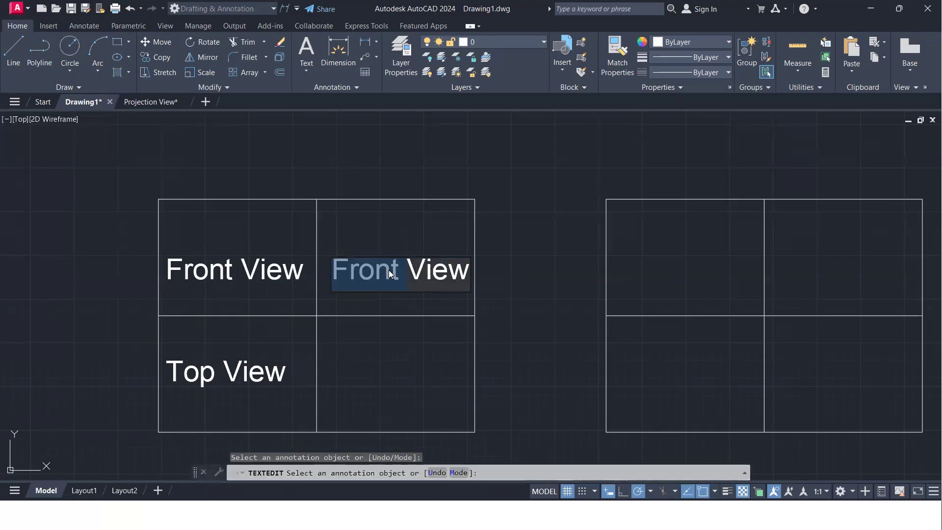
{"action": "key", "text": "BackSpace"}
{"action": "key", "text": "BackSpace"}
{"action": "key", "text": "BackSpace"}
{"action": "key", "text": "BackSpace"}
{"action": "key", "text": "BackSpace"}
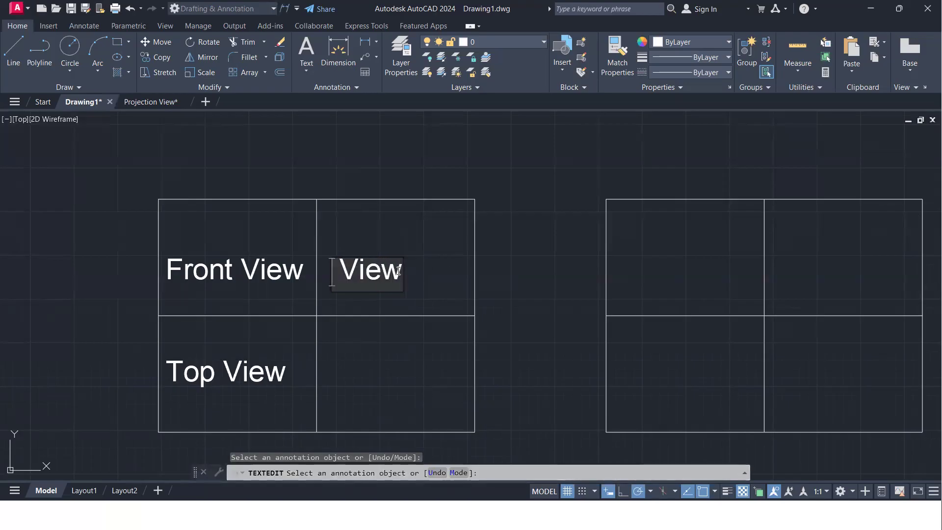
{"action": "type", "text": "LHS"}
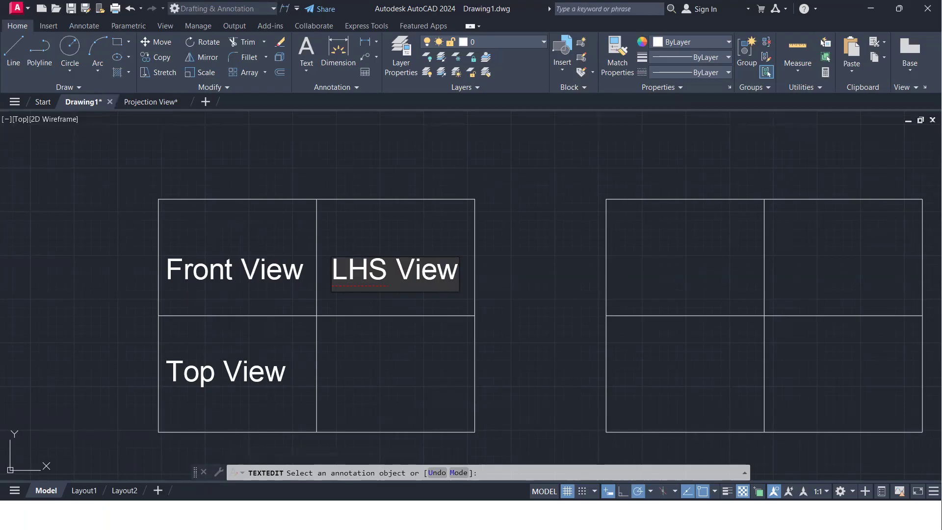
{"action": "key", "text": "Return"}
{"action": "middle_click_drag", "start_coordinate": [394, 280], "coordinate": [349, 258]}
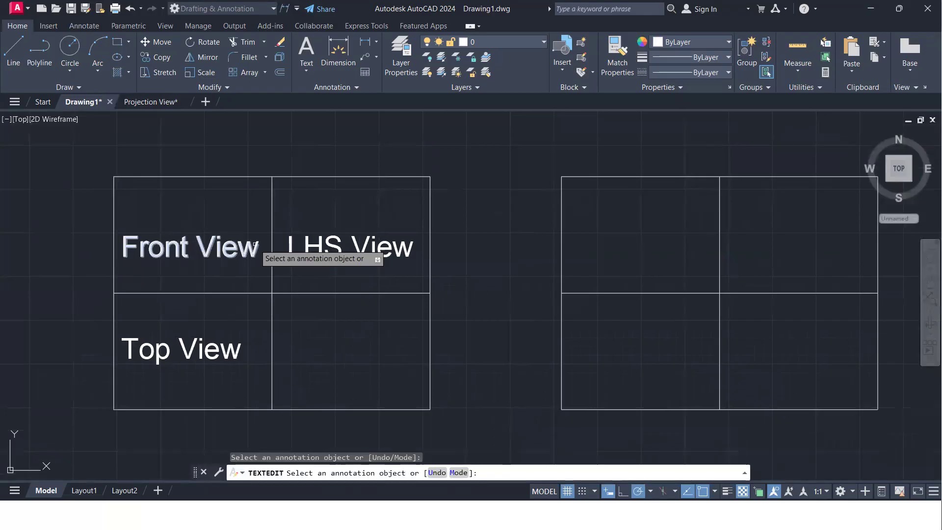
{"action": "key", "text": "Return"}
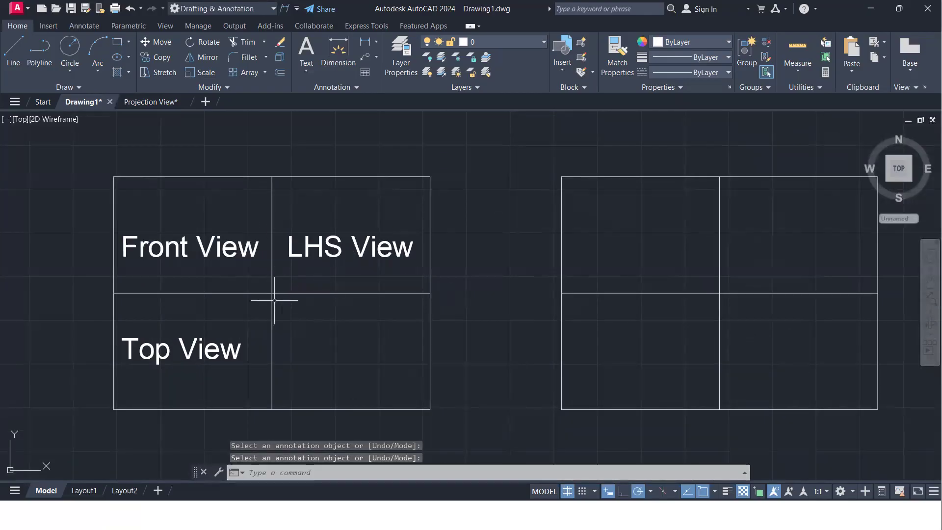
Step: Copy the "Front View" text from the first frame into the second frame's upper-right quadrant
{"action": "left_click", "coordinate": [234, 258]}
{"action": "left_click", "coordinate": [198, 246]}
{"action": "type", "text": "co"}
{"action": "key", "text": "Return"}
{"action": "left_click", "coordinate": [217, 246]}
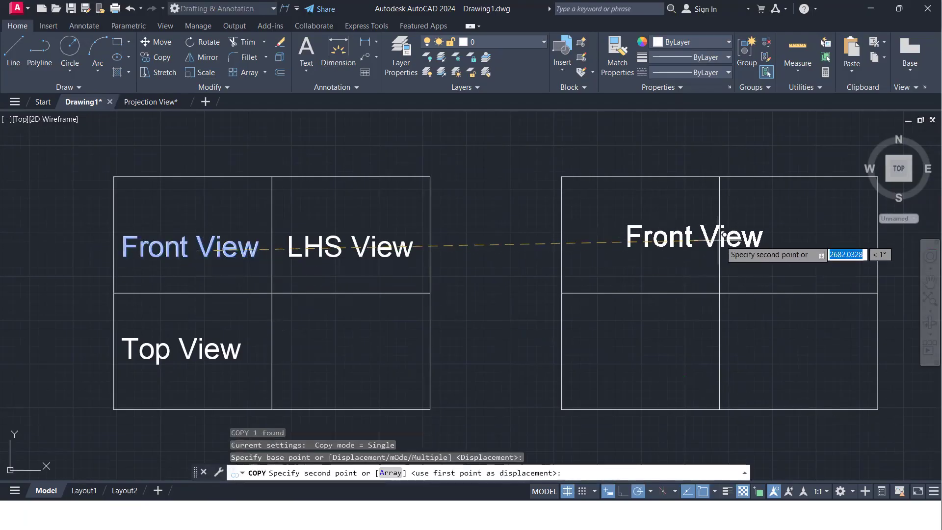
{"action": "left_click", "coordinate": [823, 241]}
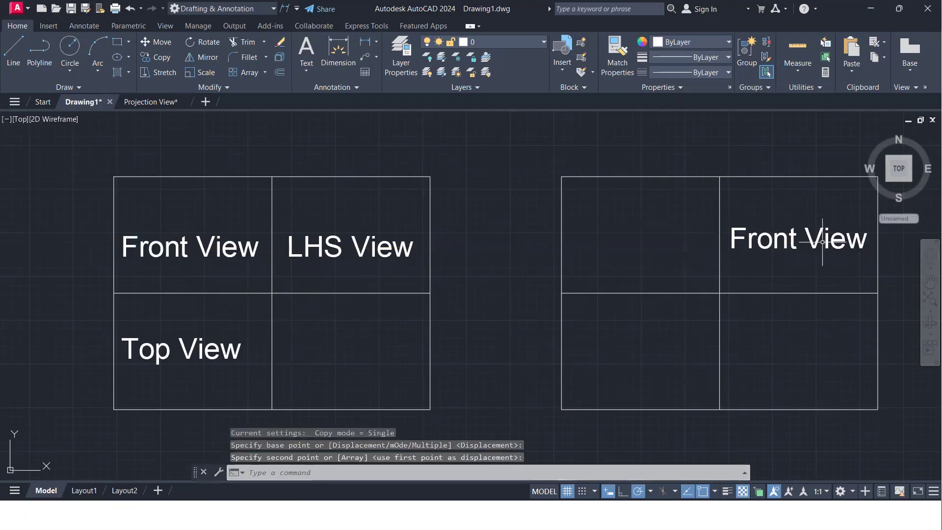
Step: Copy the "Top View" text from the first frame into the second frame's lower-right quadrant
{"action": "middle_click_drag", "start_coordinate": [224, 311], "coordinate": [181, 275]}
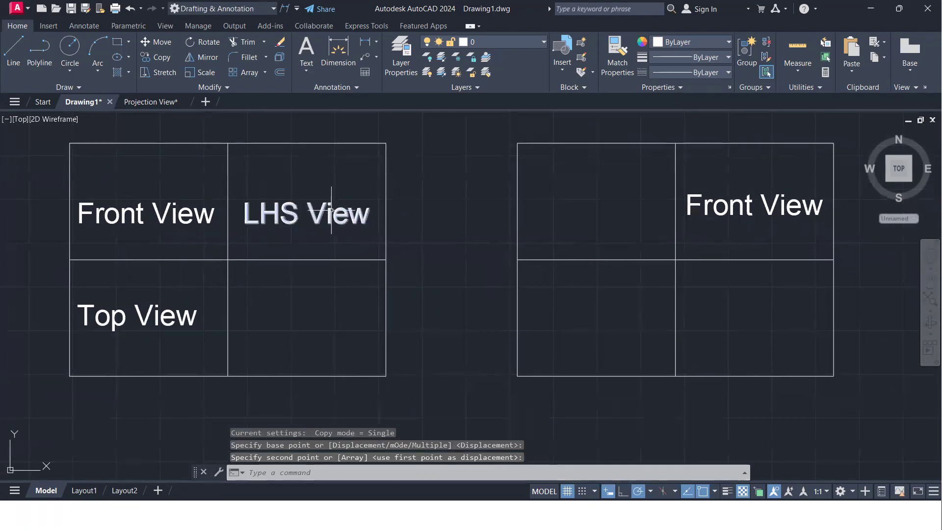
{"action": "left_click", "coordinate": [128, 340]}
{"action": "left_click", "coordinate": [118, 312]}
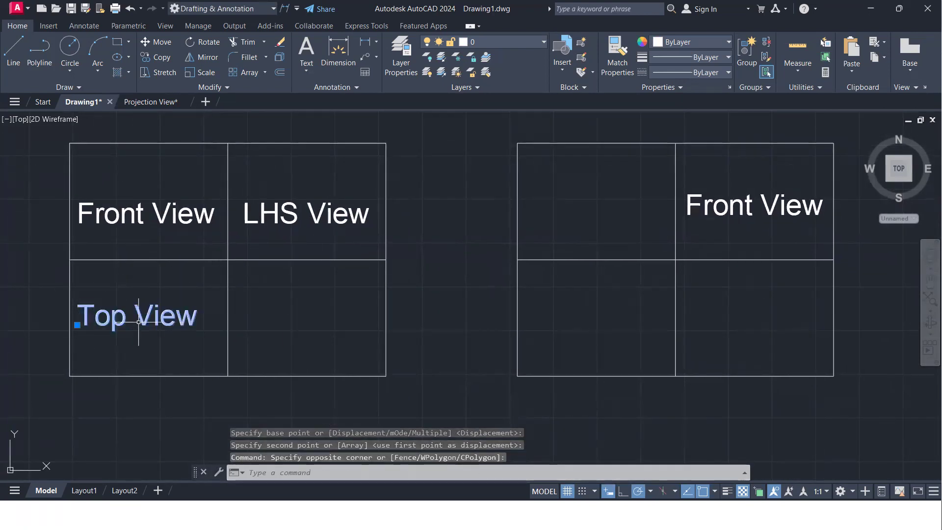
{"action": "key", "text": "Return"}
{"action": "left_click", "coordinate": [141, 318]}
{"action": "left_click", "coordinate": [758, 310]}
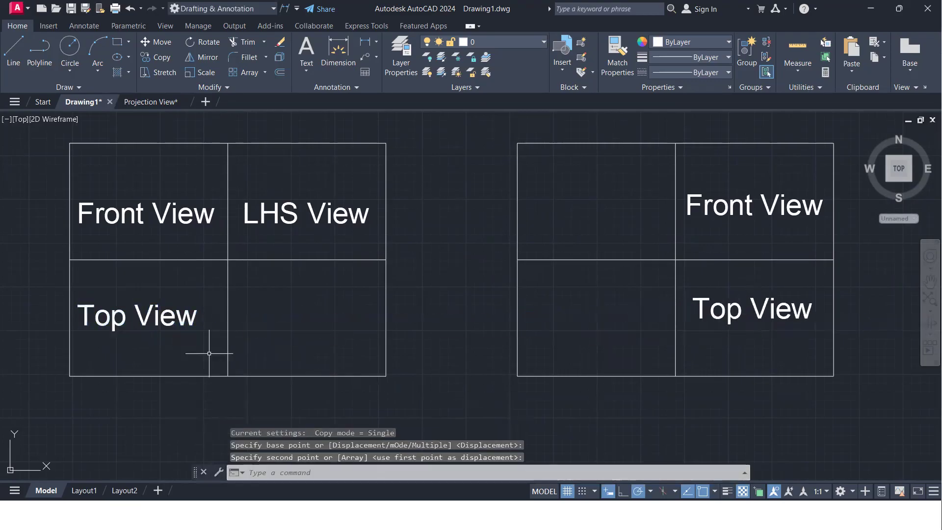
Step: Copy the "LHS View" text horizontally from the first frame into the second frame's upper-left quadrant
{"action": "left_click", "coordinate": [288, 239]}
{"action": "left_click", "coordinate": [267, 229]}
{"action": "left_click", "coordinate": [292, 238]}
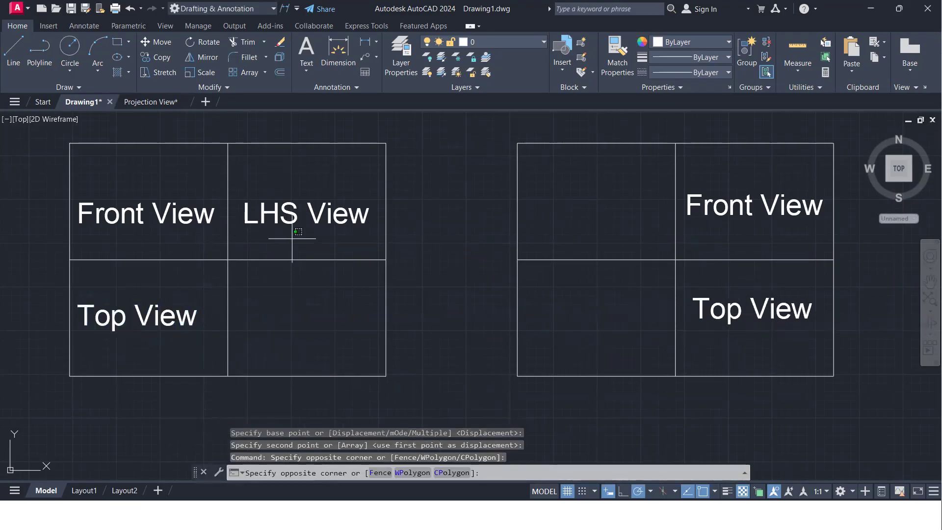
{"action": "left_click", "coordinate": [271, 222]}
{"action": "type", "text": "co"}
{"action": "key", "text": "Return"}
{"action": "left_click", "coordinate": [309, 252]}
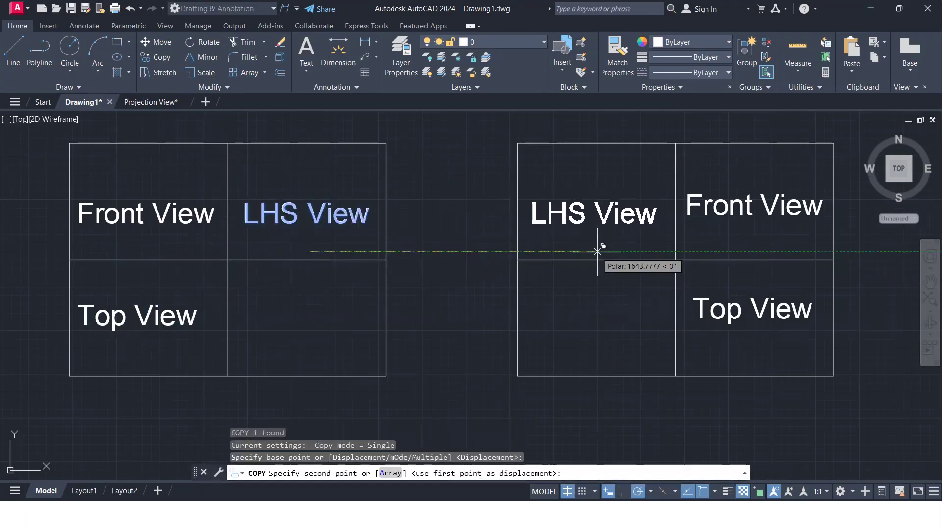
{"action": "left_click", "coordinate": [596, 251]}
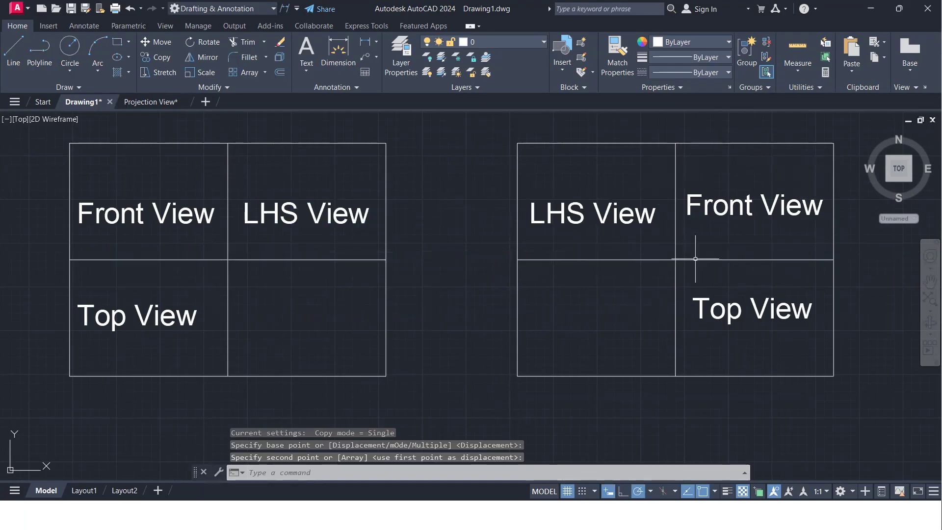
Step: Change the text in the second frame's upper-left quadrant to "RHS View"
{"action": "middle_click_drag", "start_coordinate": [714, 236], "coordinate": [643, 257]}
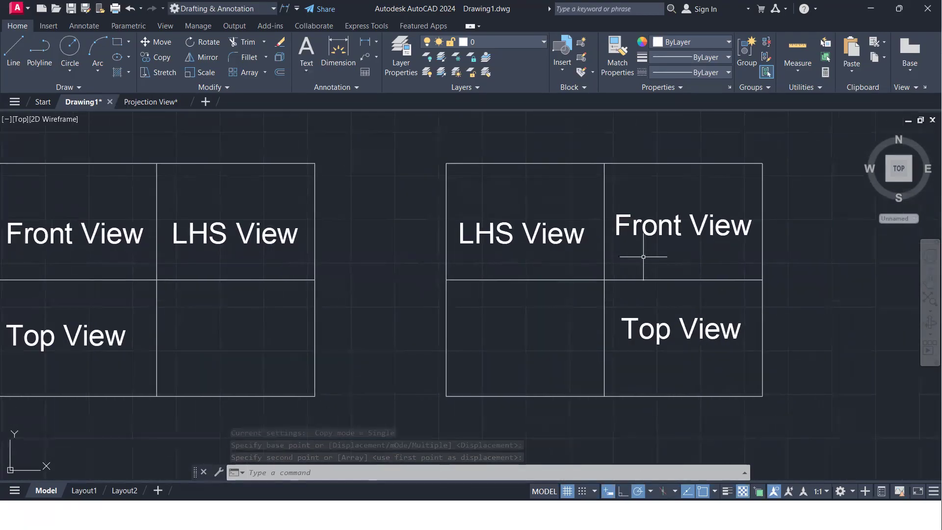
{"action": "left_click", "coordinate": [481, 236]}
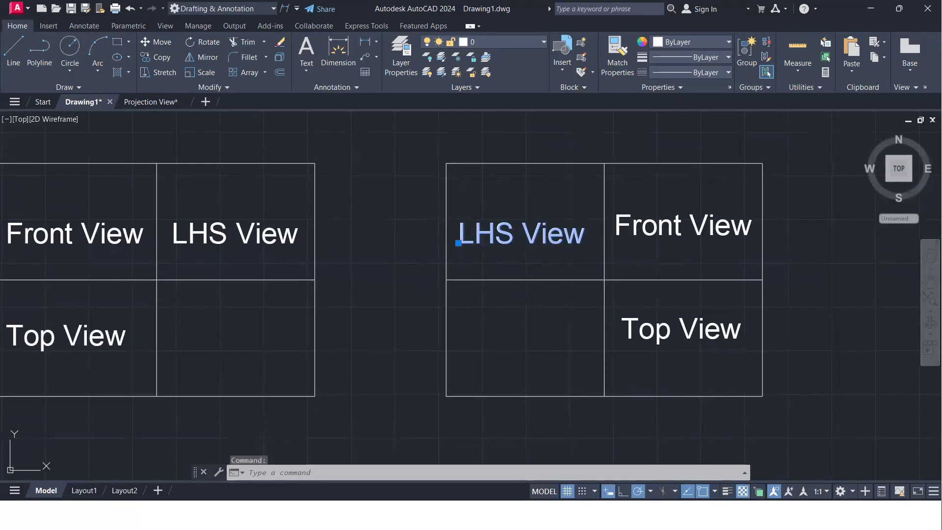
{"action": "double_click", "coordinate": [503, 240]}
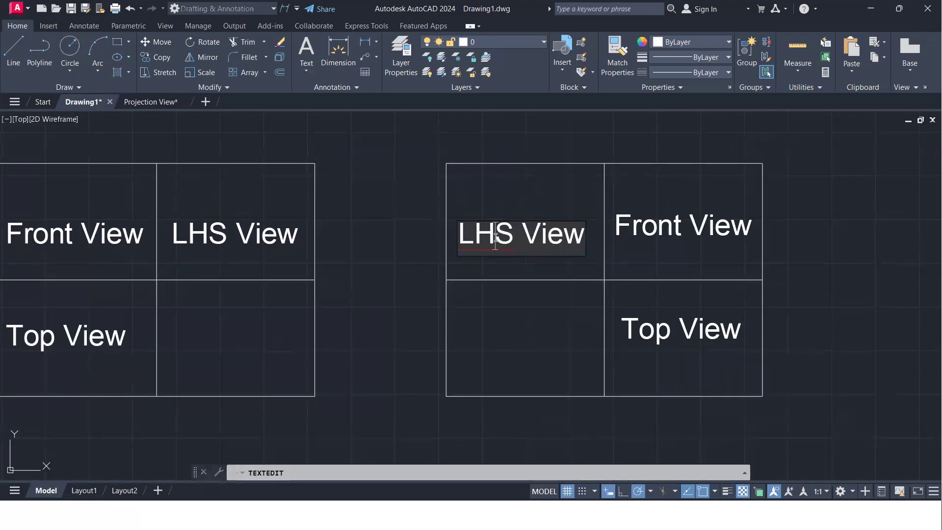
{"action": "key", "text": "BackSpace"}
{"action": "type", "text": "R"}
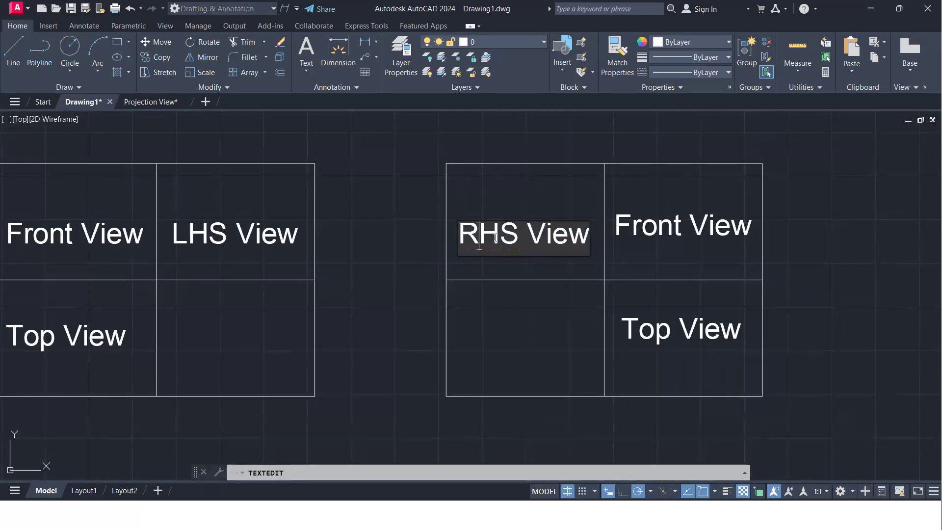
{"action": "left_click", "coordinate": [546, 273]}
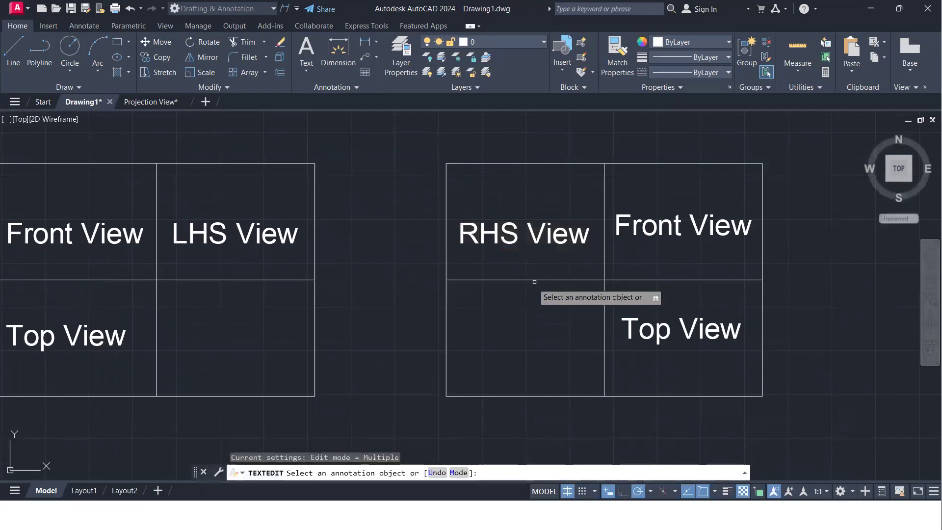
Step: Add the single-line text title "First Angle Projection" above the first two frames, unrotated and larger than the view labels
{"action": "scroll", "coordinate": [240, 322], "scroll_direction": "down", "scroll_amount": 2}
{"action": "middle_click_drag", "start_coordinate": [240, 322], "coordinate": [277, 328]}
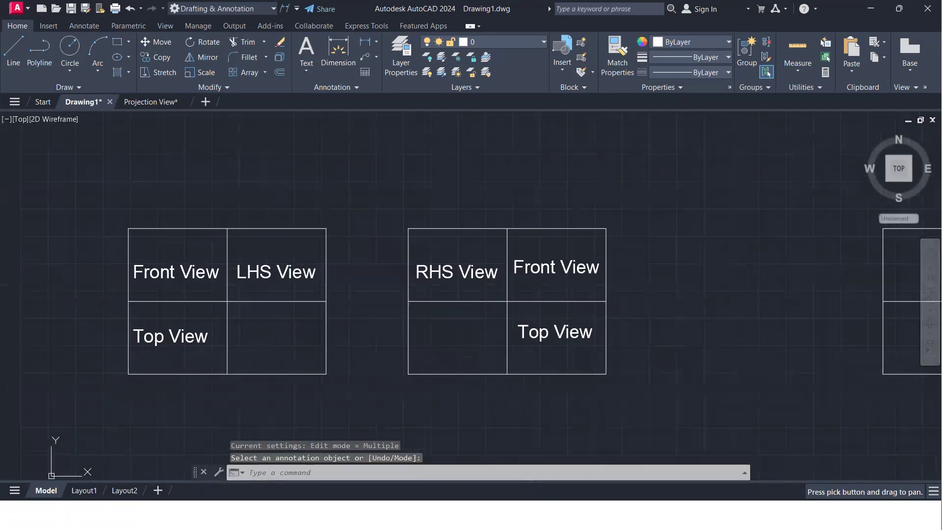
{"action": "type", "text": "dt"}
{"action": "key", "text": "Return"}
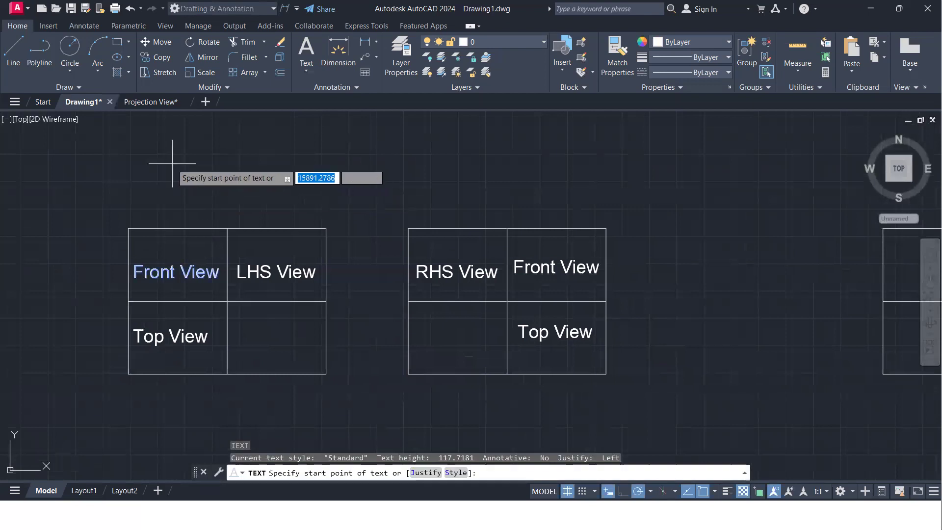
{"action": "left_click", "coordinate": [167, 157]}
{"action": "left_click", "coordinate": [167, 185]}
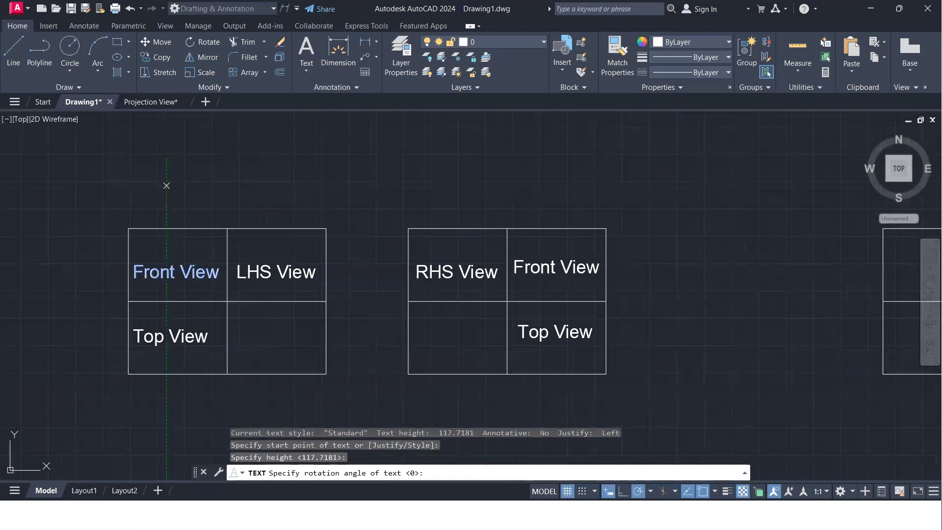
{"action": "key", "text": "Return"}
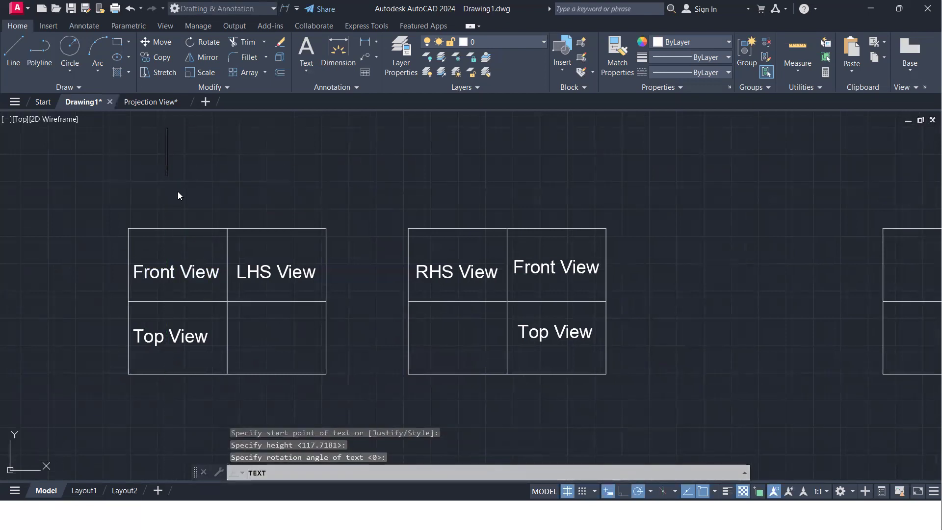
{"action": "type", "text": "First Angl"}
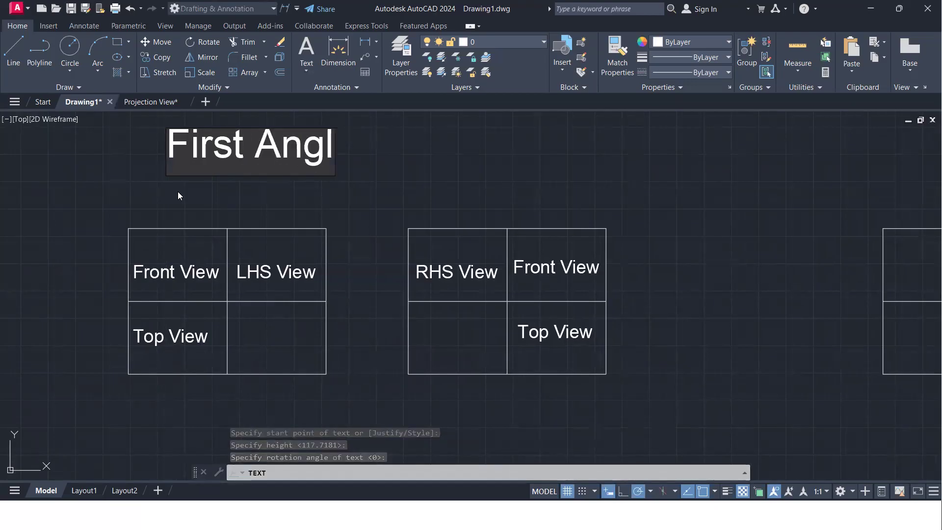
{"action": "type", "text": "e Pr"}
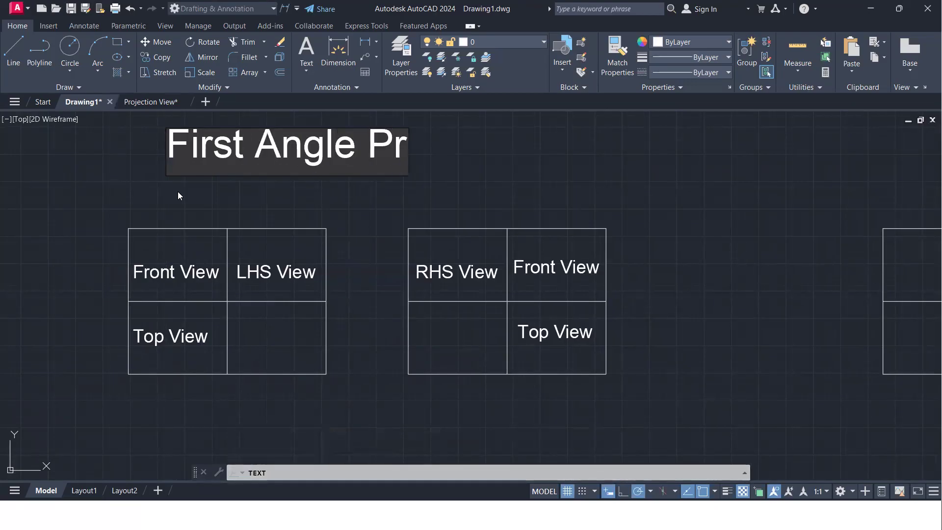
{"action": "type", "text": "ojection"}
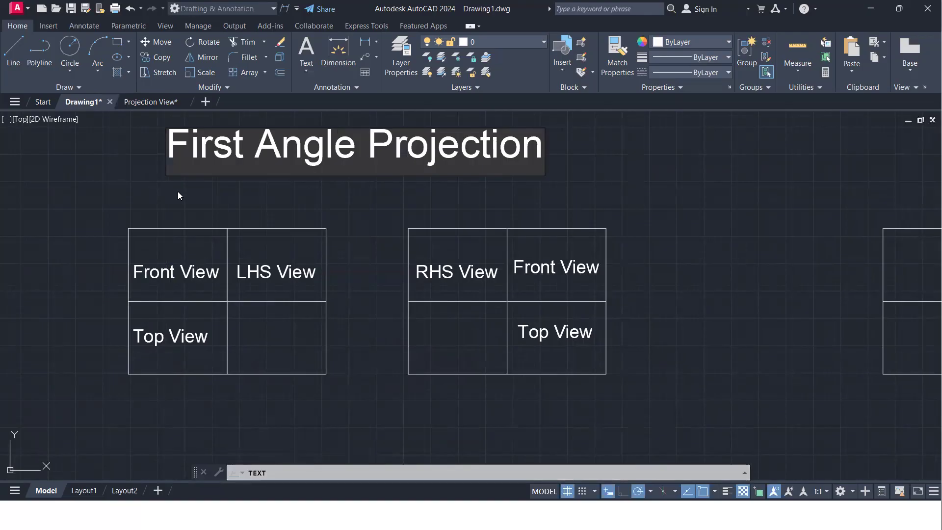
{"action": "key", "text": "Return"}
{"action": "key", "text": "Return"}
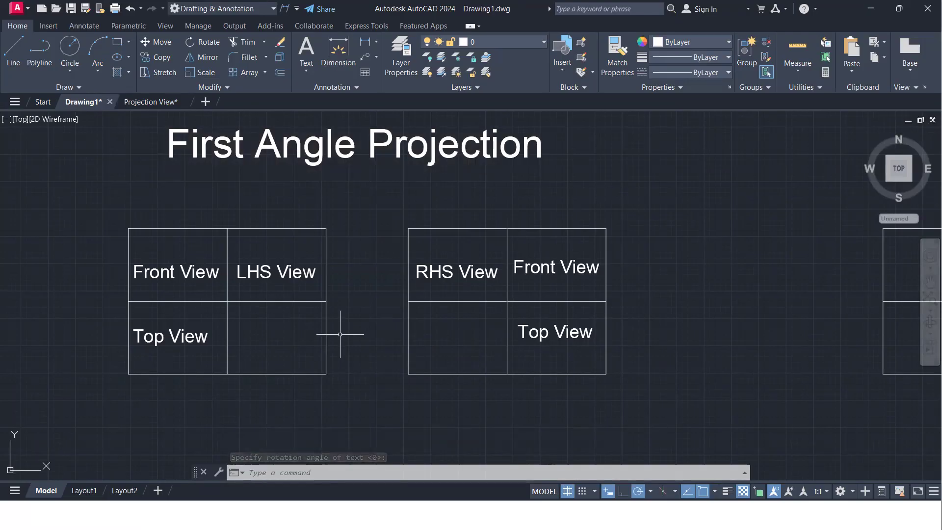
Step: Examine the view arrangement in the two first-angle frames, the two empty frames and the Projection View reference drawing
{"action": "scroll", "coordinate": [338, 326], "scroll_direction": "down", "scroll_amount": 2}
{"action": "scroll", "coordinate": [343, 328], "scroll_direction": "up", "scroll_amount": 2}
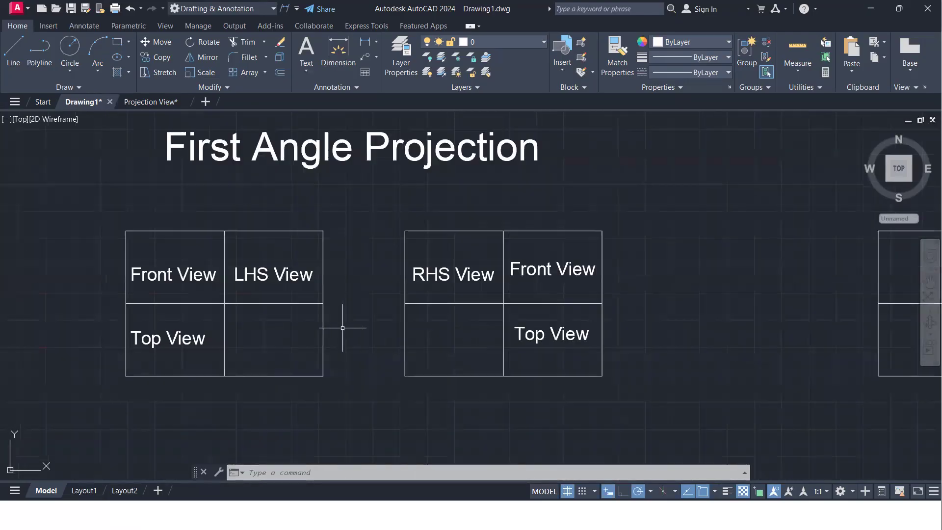
{"action": "middle_click_drag", "start_coordinate": [343, 327], "coordinate": [350, 333]}
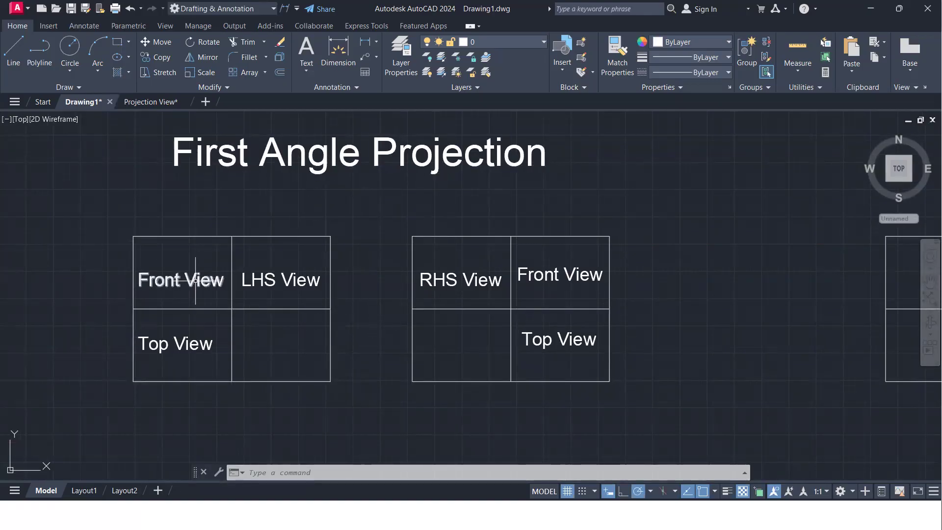
{"action": "scroll", "coordinate": [195, 281], "scroll_direction": "up", "scroll_amount": 2}
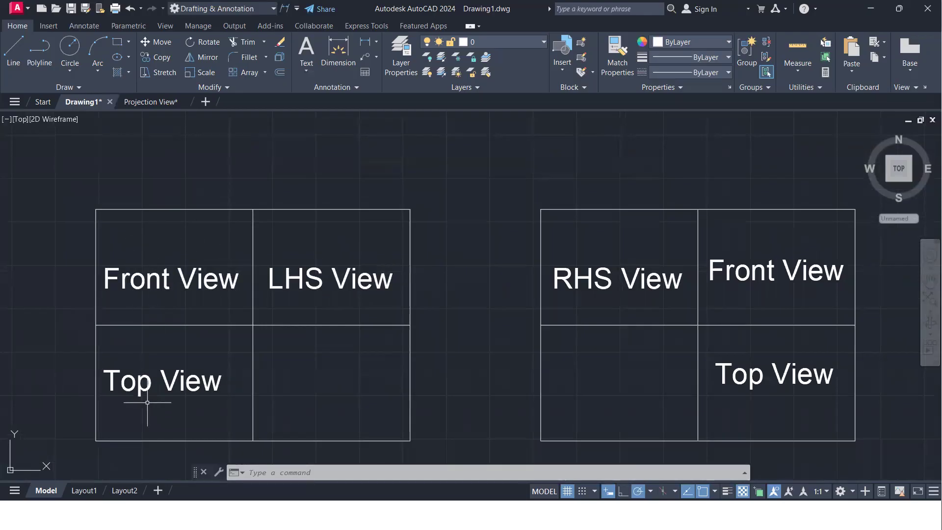
{"action": "middle_click_drag", "start_coordinate": [728, 297], "coordinate": [658, 279]}
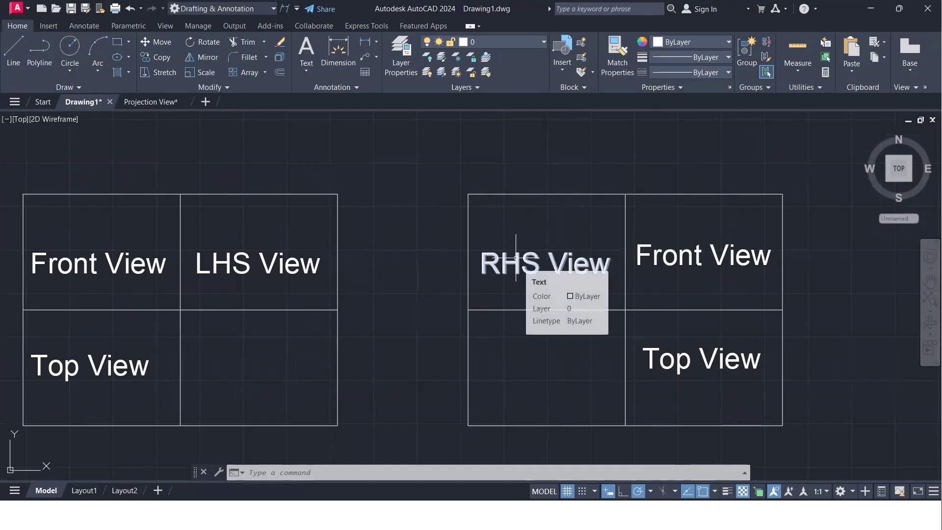
{"action": "scroll", "coordinate": [656, 403], "scroll_direction": "down", "scroll_amount": 4}
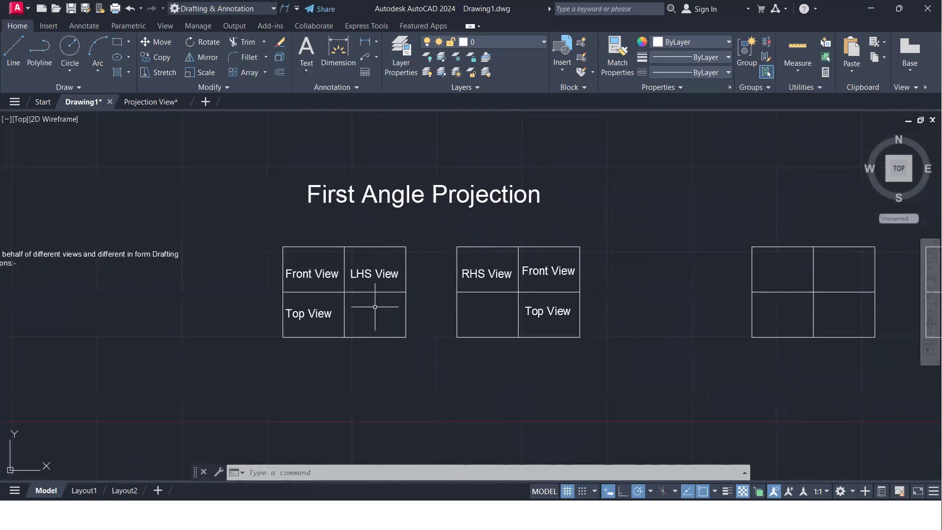
{"action": "scroll", "coordinate": [375, 309], "scroll_direction": "up", "scroll_amount": 2}
{"action": "middle_click_drag", "start_coordinate": [418, 264], "coordinate": [395, 270]}
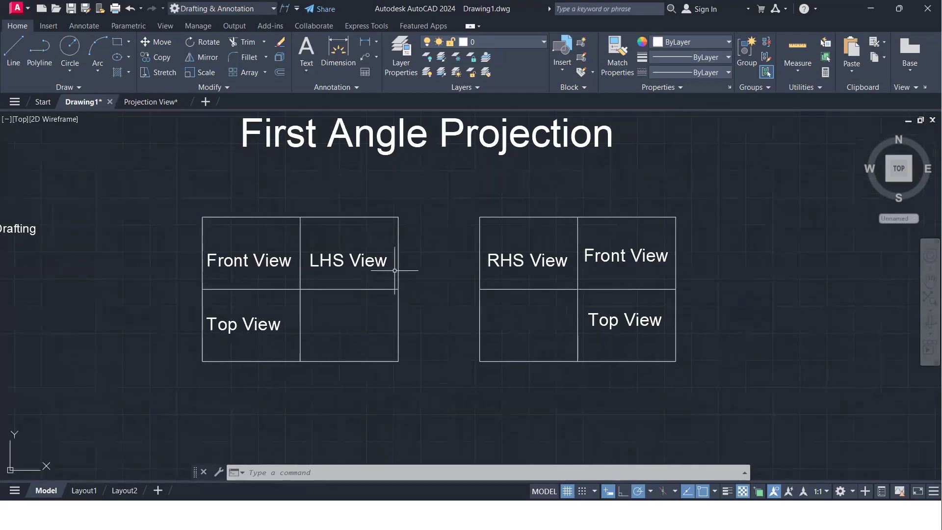
{"action": "mouse_move", "coordinate": [394, 271]}
{"action": "middle_mouse_down"}
{"action": "mouse_move", "coordinate": [359, 288]}
{"action": "mouse_move", "coordinate": [309, 280]}
{"action": "middle_mouse_up"}
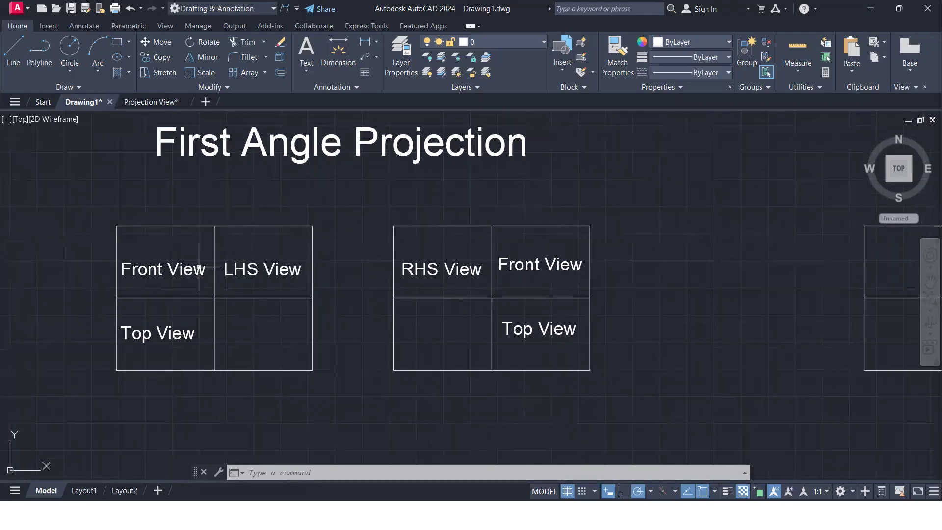
{"action": "middle_click_drag", "start_coordinate": [488, 286], "coordinate": [211, 281]}
{"action": "middle_click_drag", "start_coordinate": [511, 269], "coordinate": [274, 305]}
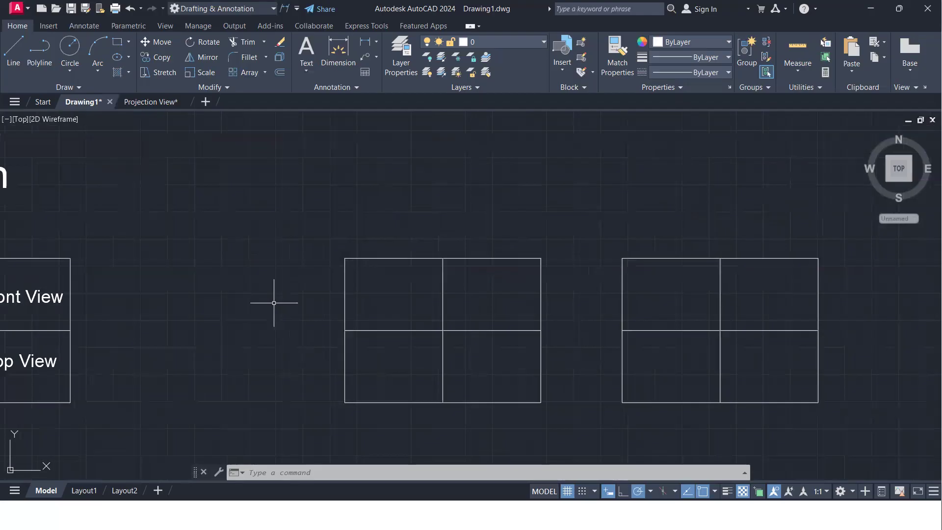
{"action": "left_click", "coordinate": [156, 103]}
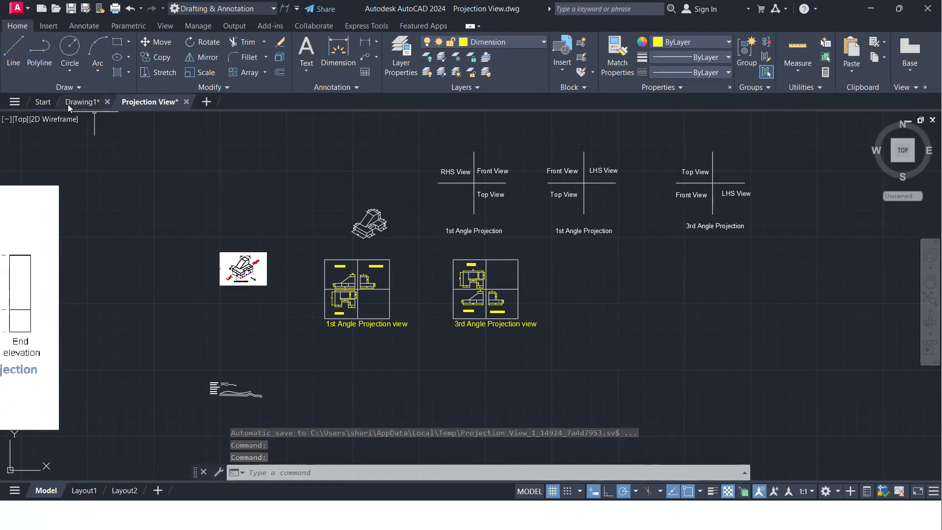
{"action": "left_click", "coordinate": [81, 102]}
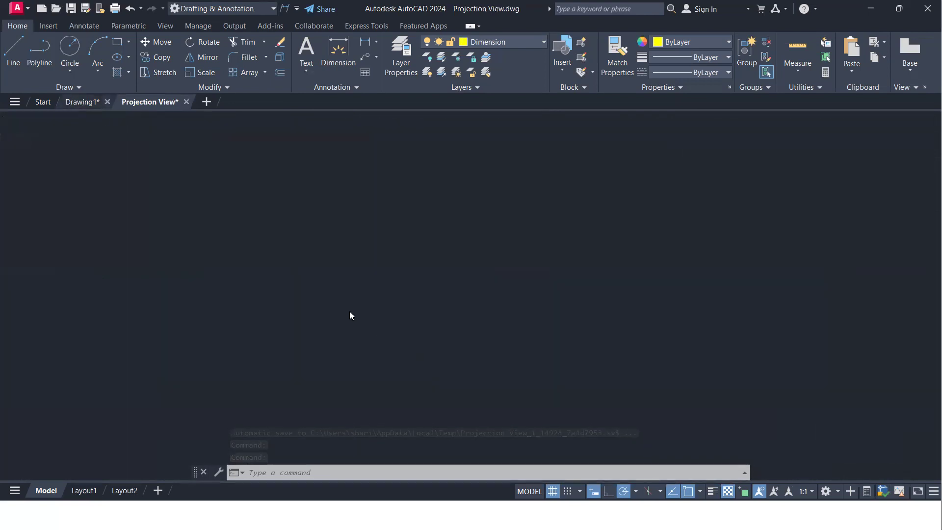
Step: Copy the "Front View" text from the second frame into the third frame's lower-left quadrant
{"action": "scroll", "coordinate": [149, 324], "scroll_direction": "down", "scroll_amount": 1}
{"action": "middle_click_drag", "start_coordinate": [142, 326], "coordinate": [253, 309]}
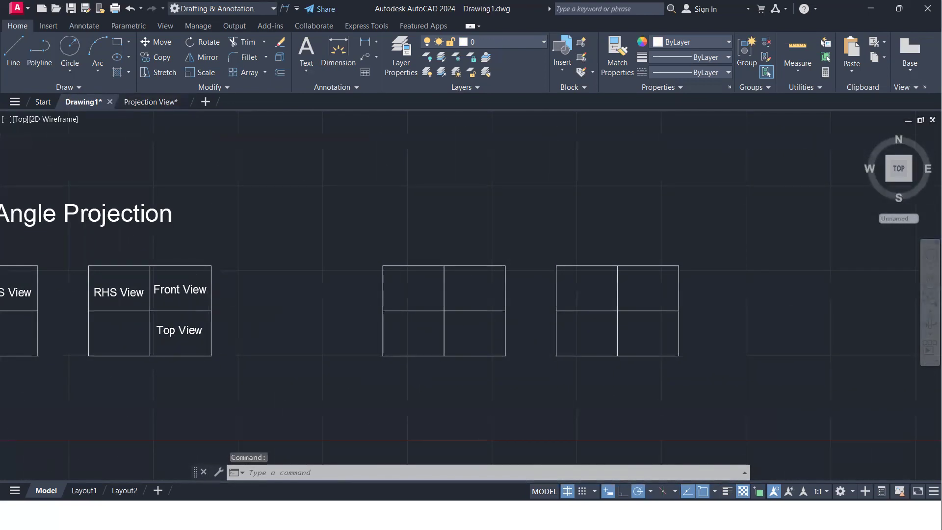
{"action": "scroll", "coordinate": [206, 304], "scroll_direction": "up", "scroll_amount": 1}
{"action": "left_click", "coordinate": [189, 297]}
{"action": "left_click", "coordinate": [191, 304]}
{"action": "type", "text": "co"}
{"action": "key", "text": "Return"}
{"action": "left_click", "coordinate": [150, 279]}
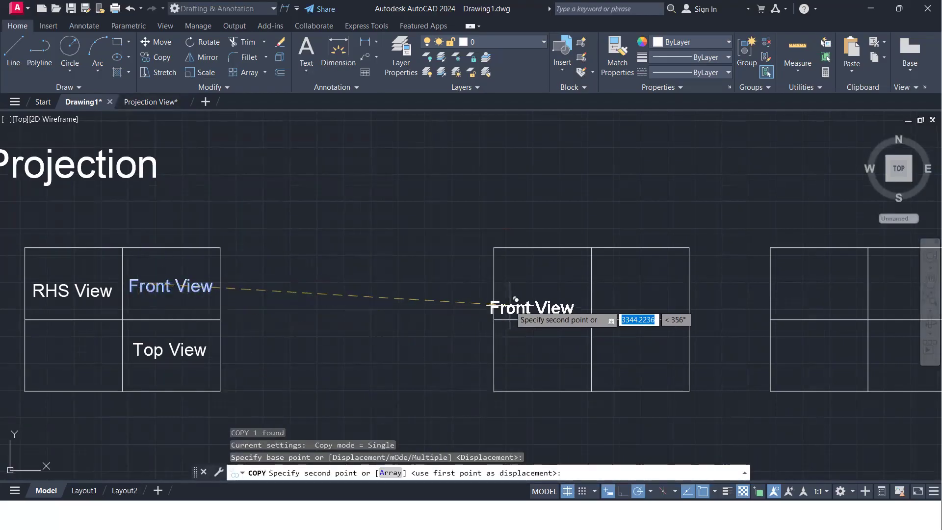
{"action": "left_click", "coordinate": [522, 355]}
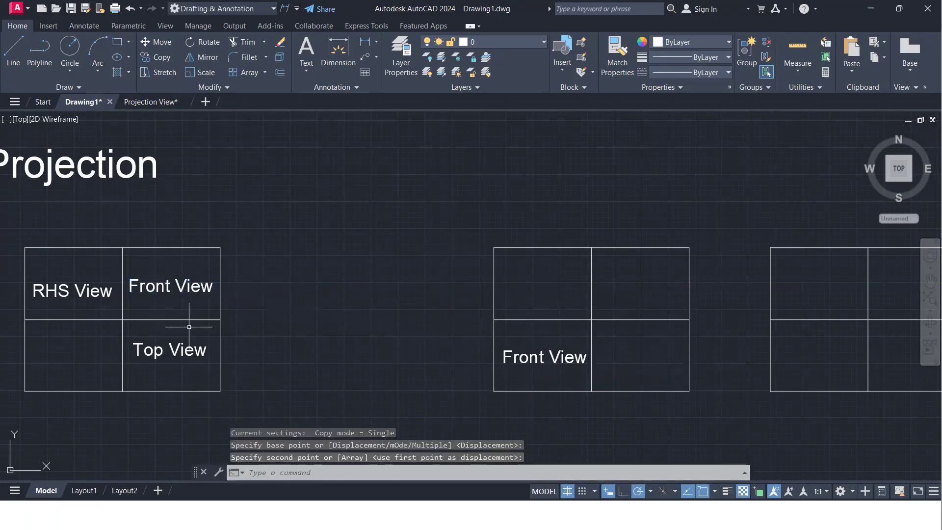
Step: Copy the "Top View" text from the second frame into the third frame's upper-left quadrant
{"action": "left_click", "coordinate": [178, 355]}
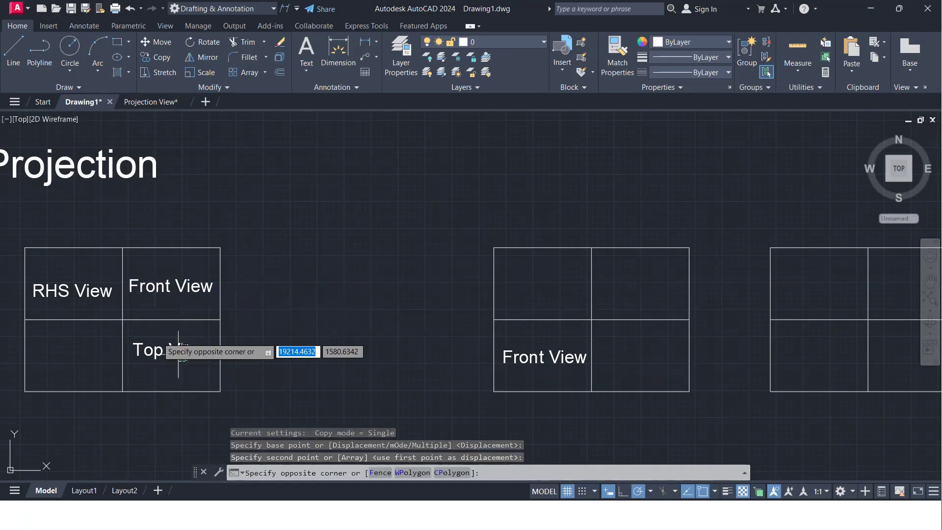
{"action": "left_click", "coordinate": [178, 354]}
{"action": "type", "text": "co"}
{"action": "key", "text": "Return"}
{"action": "left_click", "coordinate": [177, 346]}
{"action": "left_click", "coordinate": [555, 287]}
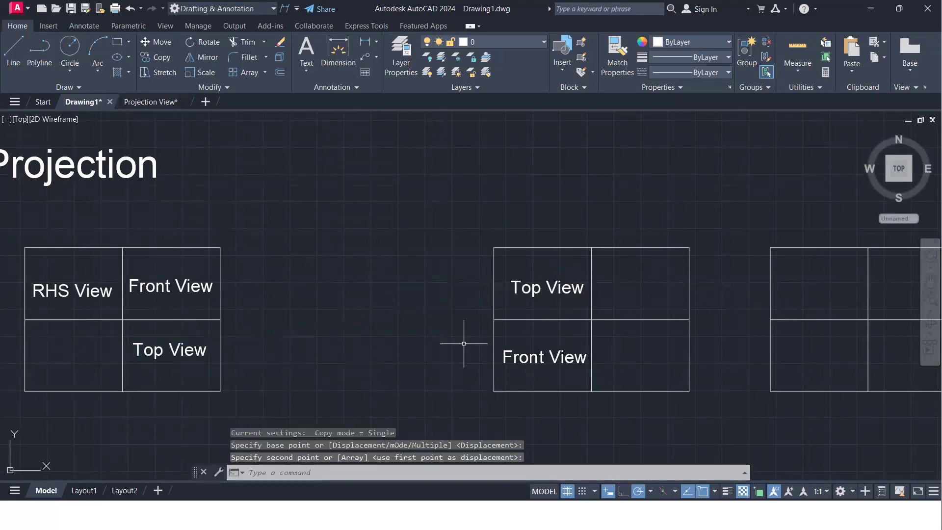
Step: Copy the "LHS View" text from the first frame into the third frame's lower-right quadrant
{"action": "mouse_move", "coordinate": [141, 305]}
{"action": "middle_mouse_down"}
{"action": "mouse_move", "coordinate": [185, 296]}
{"action": "mouse_move", "coordinate": [345, 303]}
{"action": "middle_mouse_up"}
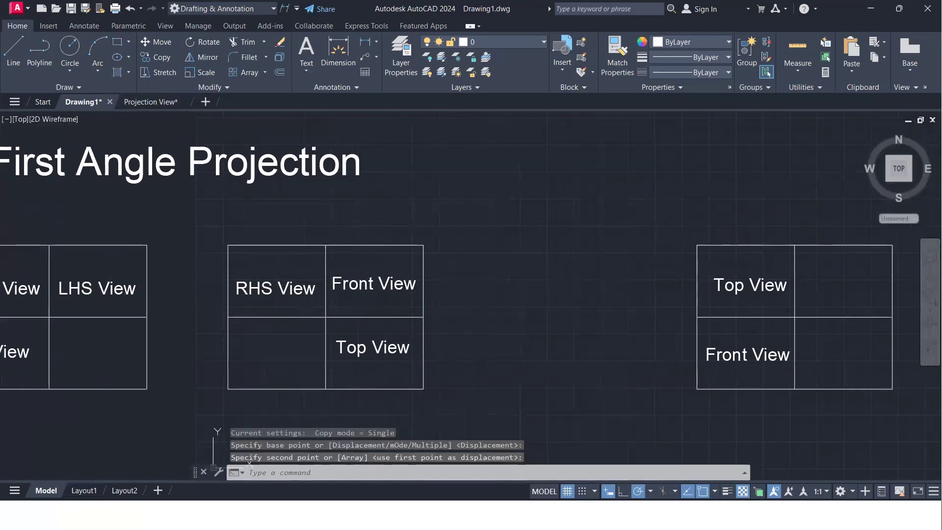
{"action": "left_click", "coordinate": [125, 301]}
{"action": "left_click", "coordinate": [181, 332]}
{"action": "type", "text": "co"}
{"action": "key", "text": "Return"}
{"action": "left_click", "coordinate": [60, 294]}
{"action": "middle_click_drag", "start_coordinate": [505, 371], "coordinate": [191, 345]}
{"action": "left_click", "coordinate": [492, 318]}
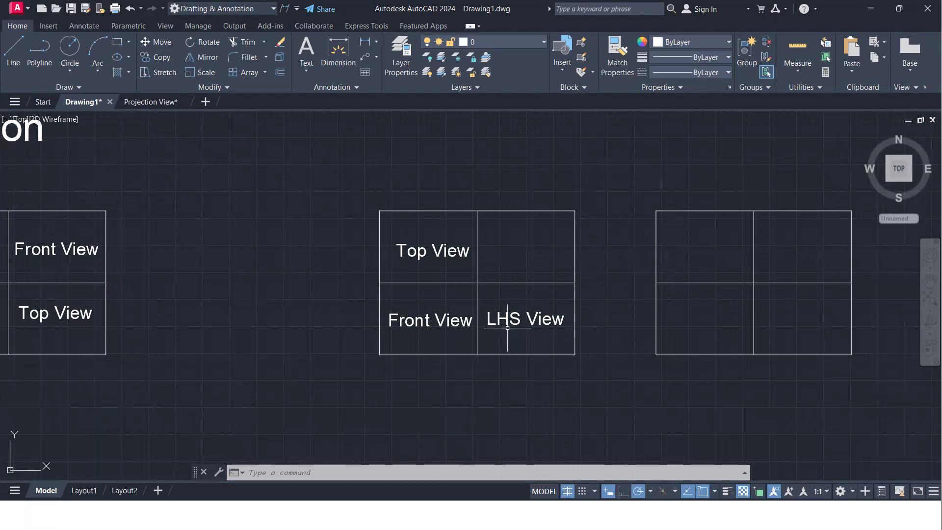
Step: Copy the "Front View" text horizontally from the third frame into the fourth frame's lower-right quadrant
{"action": "middle_click_drag", "start_coordinate": [574, 319], "coordinate": [489, 328]}
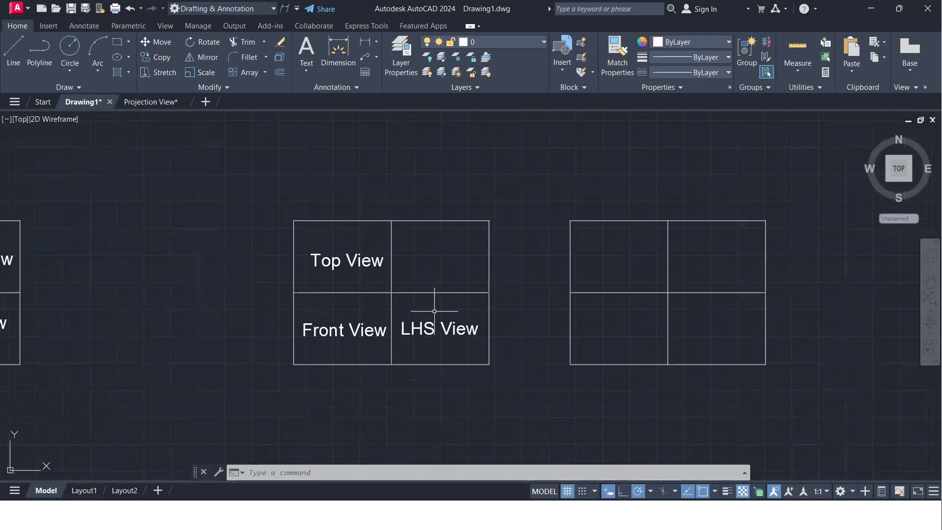
{"action": "left_click", "coordinate": [349, 342]}
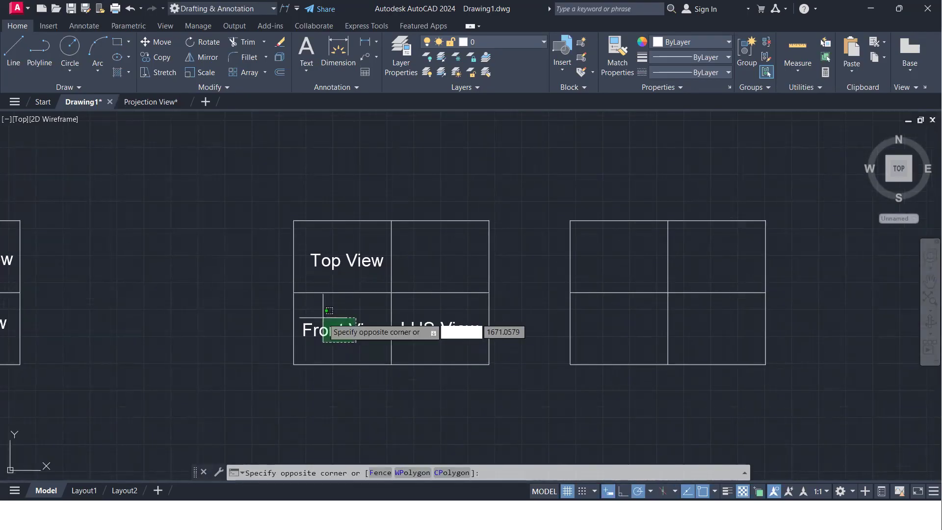
{"action": "left_click", "coordinate": [316, 324]}
{"action": "type", "text": "co"}
{"action": "key", "text": "Return"}
{"action": "left_click", "coordinate": [345, 329]}
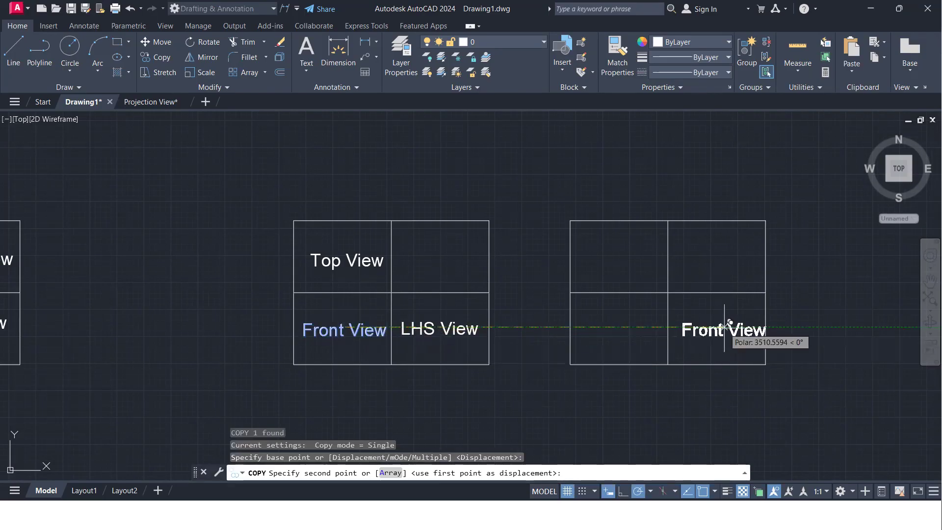
{"action": "left_click", "coordinate": [718, 330]}
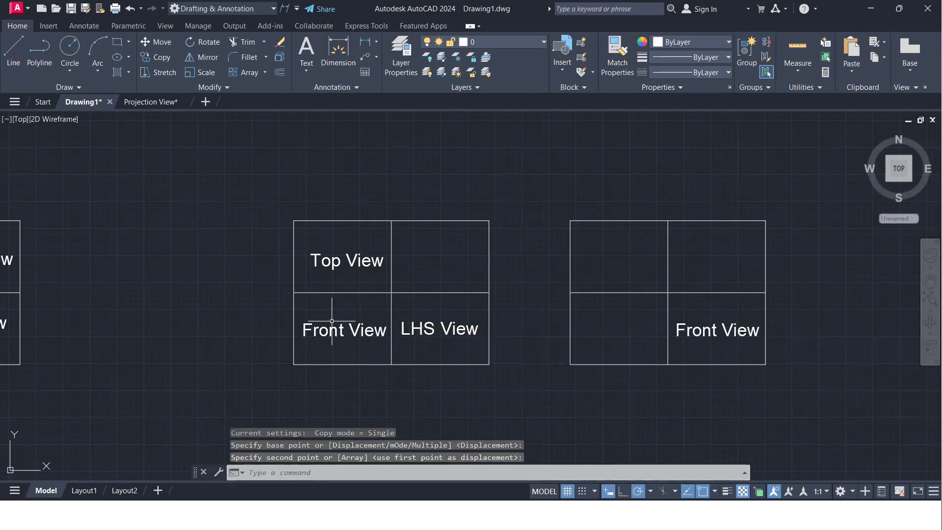
Step: Copy the "Top View" text from the third frame into the fourth frame's upper-right quadrant
{"action": "left_click", "coordinate": [375, 266]}
{"action": "left_click", "coordinate": [335, 251]}
{"action": "left_click", "coordinate": [353, 263]}
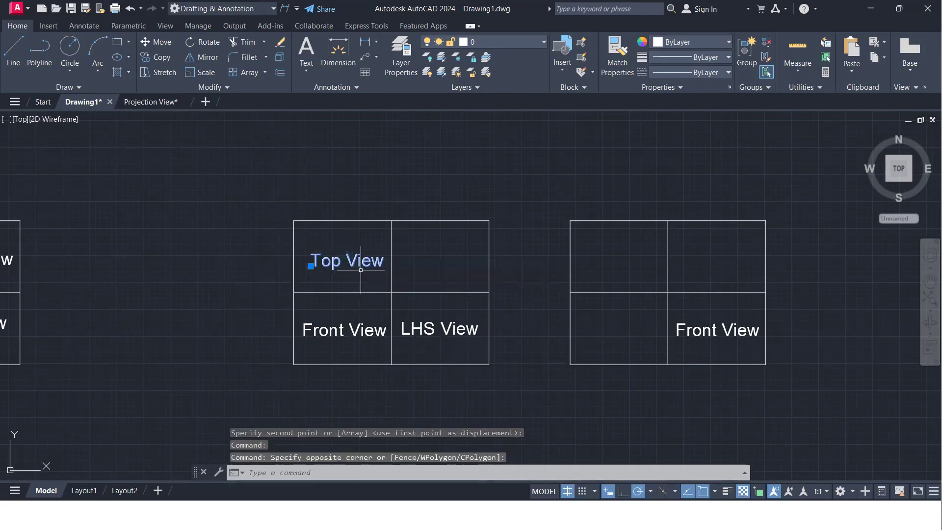
{"action": "type", "text": "o"}
{"action": "key", "text": "Return"}
{"action": "left_click", "coordinate": [342, 260]}
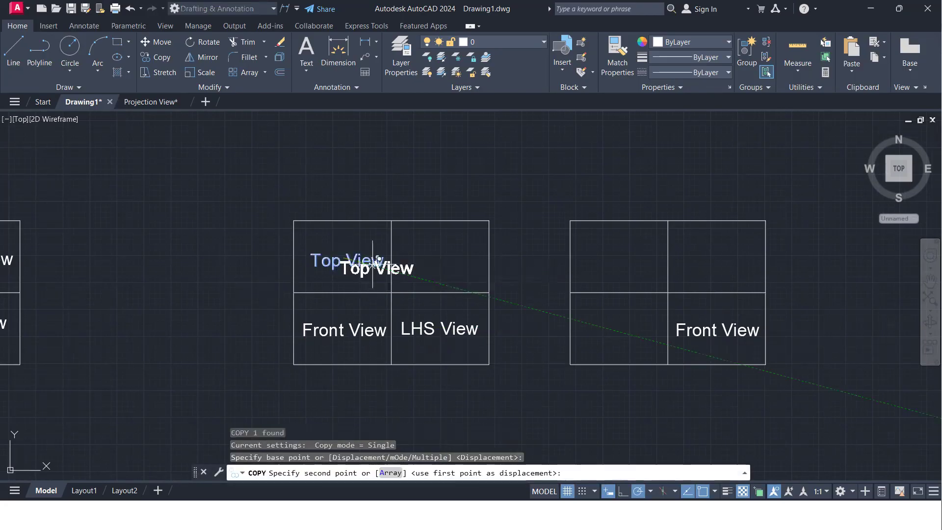
{"action": "left_click", "coordinate": [706, 258]}
Step: Copy the "RHS View" text from the second frame into the fourth frame's lower-left quadrant
{"action": "middle_click_drag", "start_coordinate": [13, 365], "coordinate": [193, 368]}
{"action": "left_click", "coordinate": [79, 279]}
{"action": "left_click", "coordinate": [73, 282]}
{"action": "type", "text": "co"}
{"action": "key", "text": "Return"}
{"action": "left_click", "coordinate": [73, 280]}
{"action": "middle_click_drag", "start_coordinate": [616, 343], "coordinate": [217, 338]}
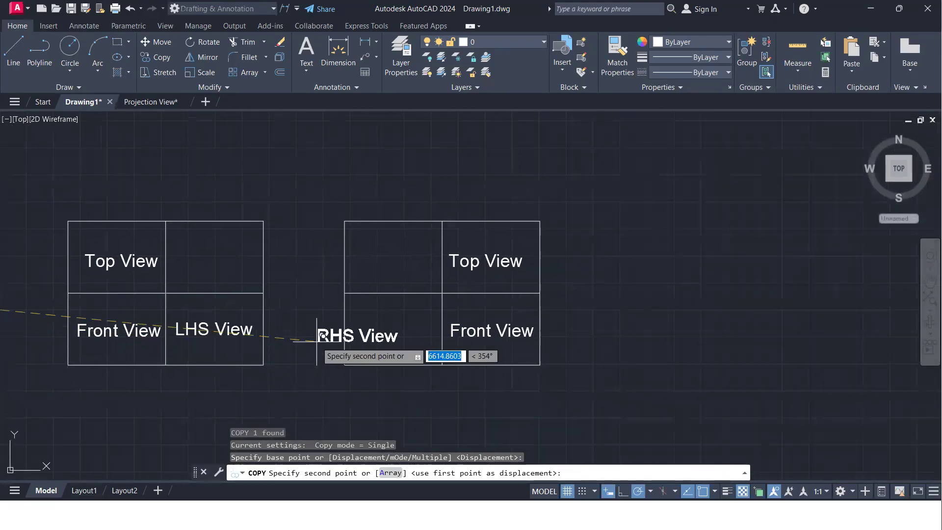
{"action": "left_click", "coordinate": [357, 335]}
Step: Copy the "First Angle Projection" title horizontally to sit above the third and fourth frames
{"action": "mouse_move", "coordinate": [311, 349]}
{"action": "middle_mouse_down"}
{"action": "mouse_move", "coordinate": [389, 395]}
{"action": "mouse_move", "coordinate": [488, 375]}
{"action": "middle_mouse_up"}
{"action": "scroll", "coordinate": [58, 240], "scroll_direction": "down", "scroll_amount": 2}
{"action": "middle_click_drag", "start_coordinate": [46, 237], "coordinate": [315, 241]}
{"action": "left_click", "coordinate": [314, 243]}
{"action": "left_click", "coordinate": [248, 185]}
{"action": "type", "text": "co"}
{"action": "key", "text": "Return"}
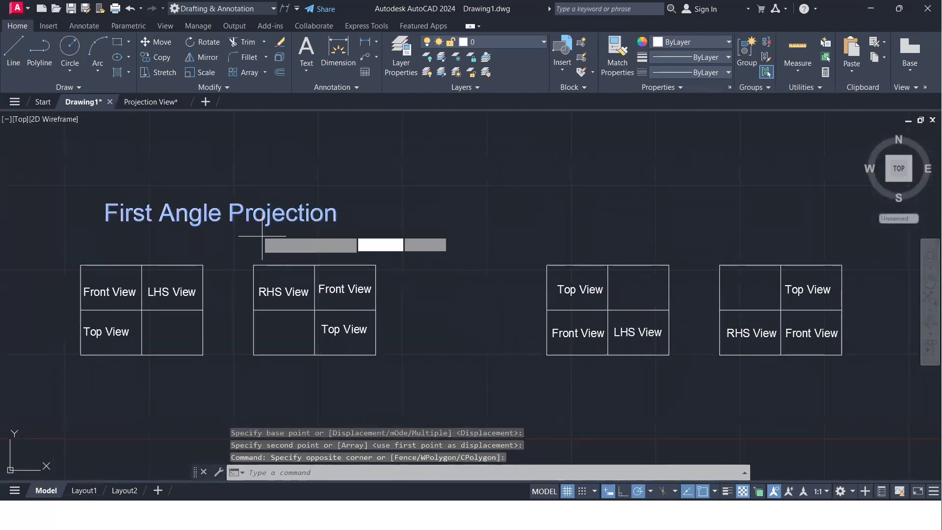
{"action": "left_click", "coordinate": [104, 220]}
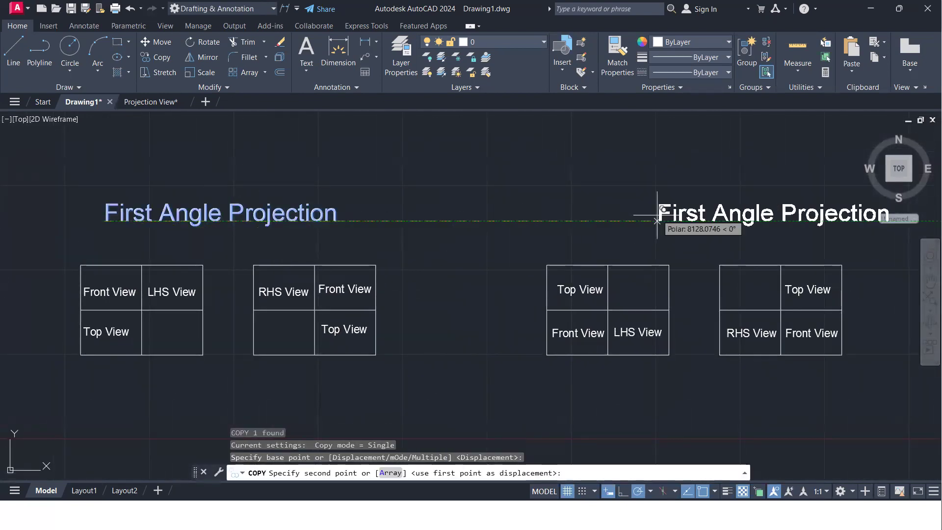
{"action": "left_click", "coordinate": [579, 221]}
{"action": "scroll", "coordinate": [580, 221], "scroll_direction": "up", "scroll_amount": 2}
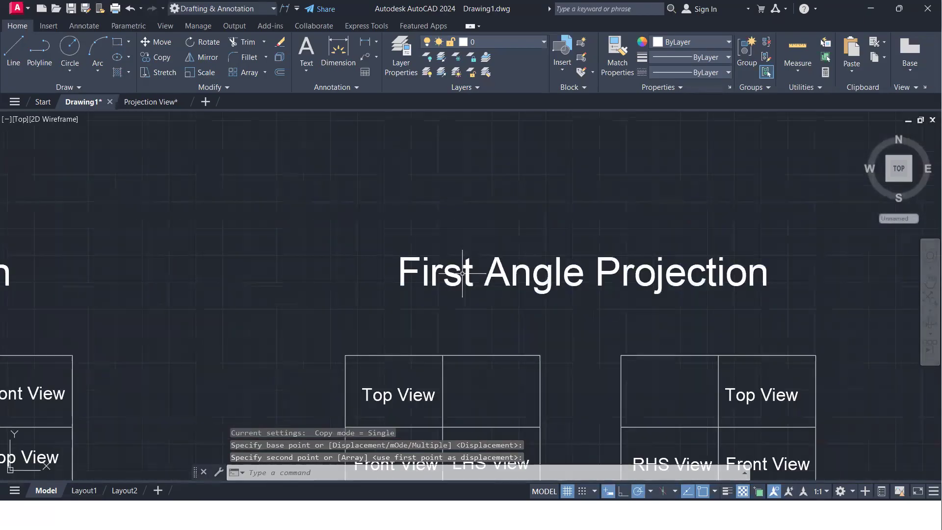
Step: Change the copied title above the third and fourth frames to "Third Angle Projection"
{"action": "left_click", "coordinate": [462, 267]}
{"action": "left_click", "coordinate": [467, 280]}
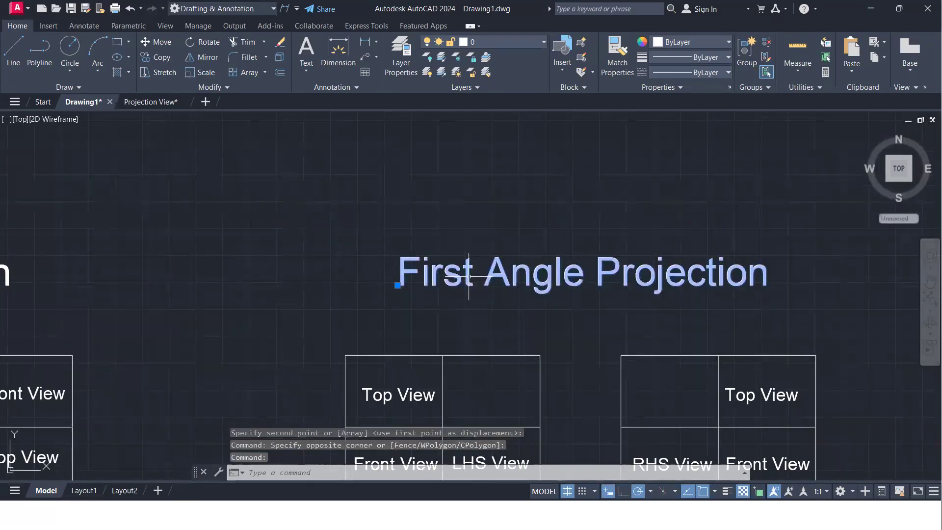
{"action": "double_click", "coordinate": [471, 280]}
{"action": "left_click", "coordinate": [471, 280]}
{"action": "key", "text": "BackSpace"}
{"action": "key", "text": "BackSpace"}
{"action": "key", "text": "BackSpace"}
{"action": "key", "text": "BackSpace"}
{"action": "key", "text": "BackSpace"}
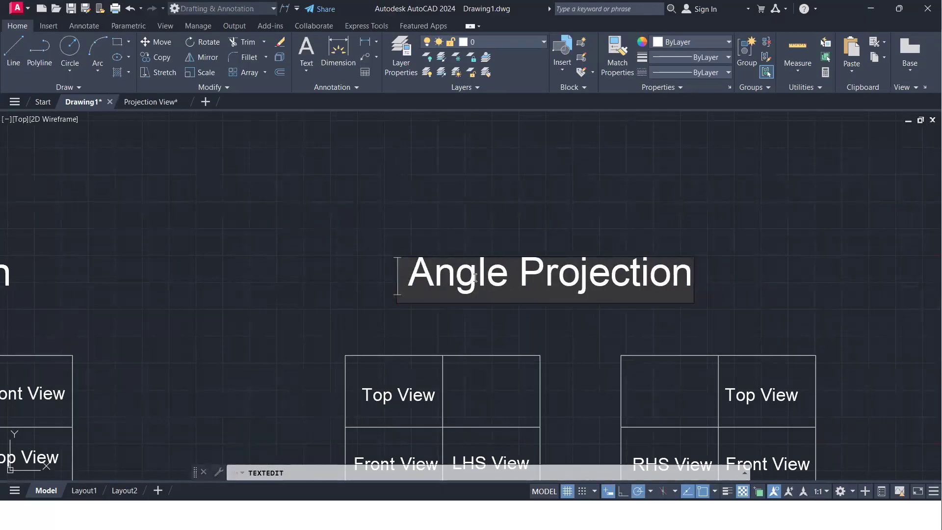
{"action": "type", "text": "Third"}
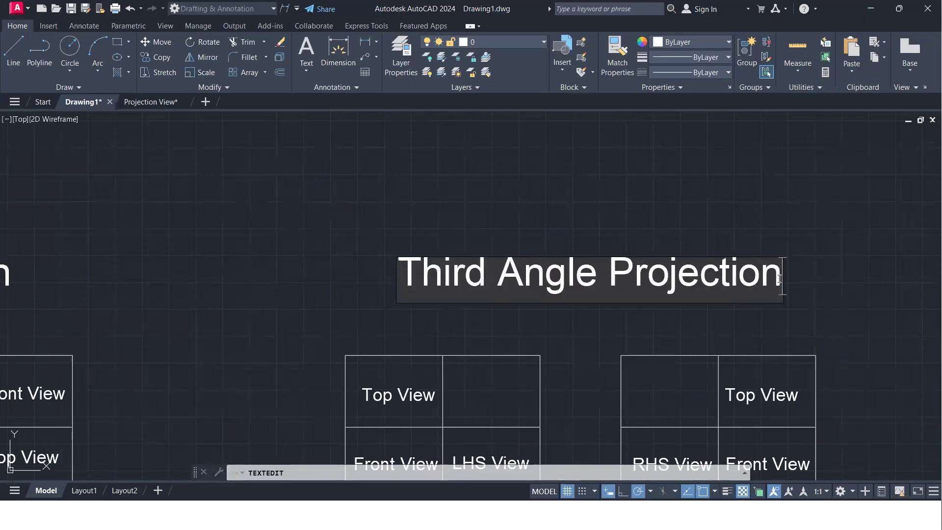
{"action": "key", "text": "Return"}
{"action": "scroll", "coordinate": [658, 306], "scroll_direction": "down", "scroll_amount": 5}
{"action": "key", "text": "Escape"}
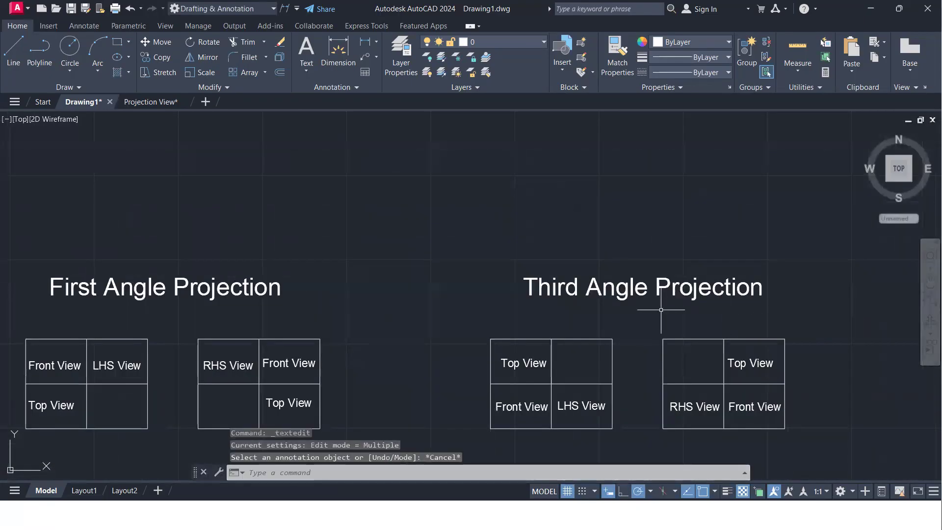
Step: Compare the view placement in the First Angle Projection frames with that in the Third Angle Projection frames
{"action": "middle_click_drag", "start_coordinate": [639, 301], "coordinate": [549, 252]}
{"action": "scroll", "coordinate": [253, 311], "scroll_direction": "up", "scroll_amount": 2}
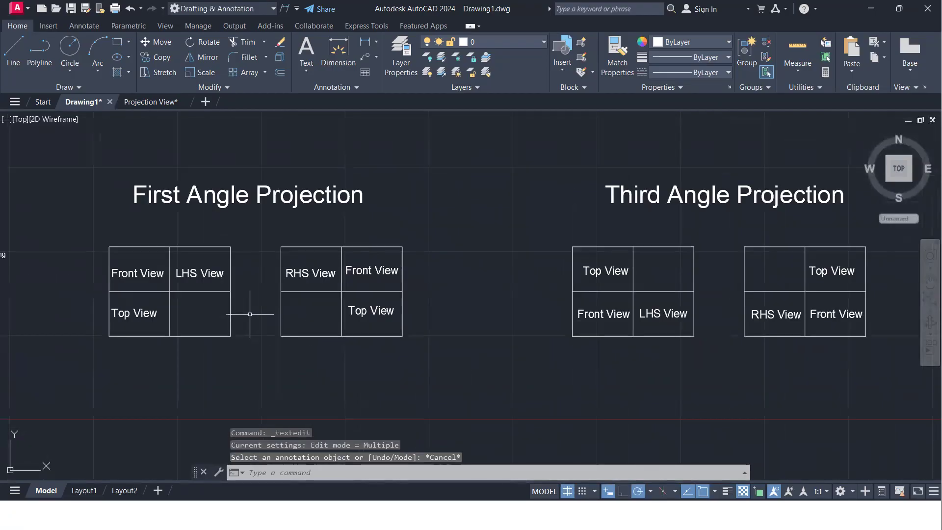
{"action": "middle_click_drag", "start_coordinate": [186, 295], "coordinate": [229, 280]}
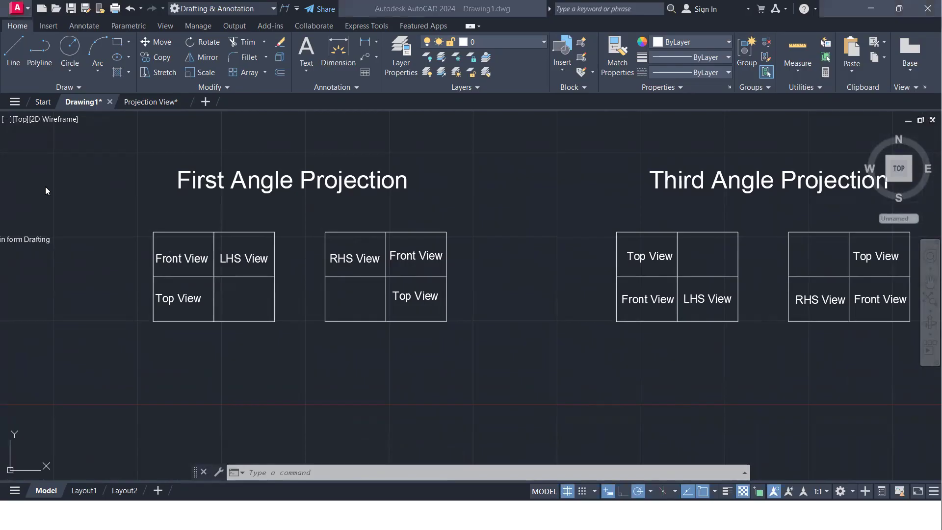
{"action": "left_click_drag", "start_coordinate": [140, 217], "coordinate": [484, 280]}
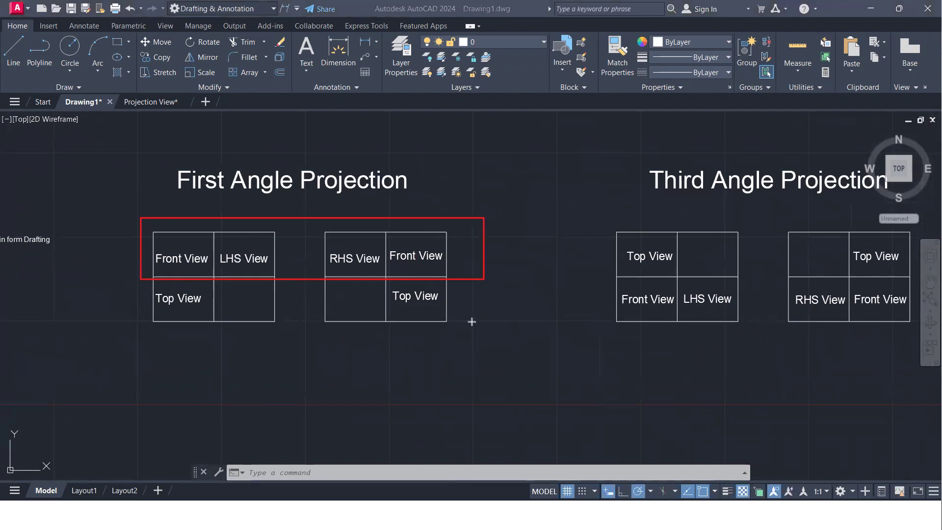
{"action": "left_click_drag", "start_coordinate": [591, 268], "coordinate": [919, 348]}
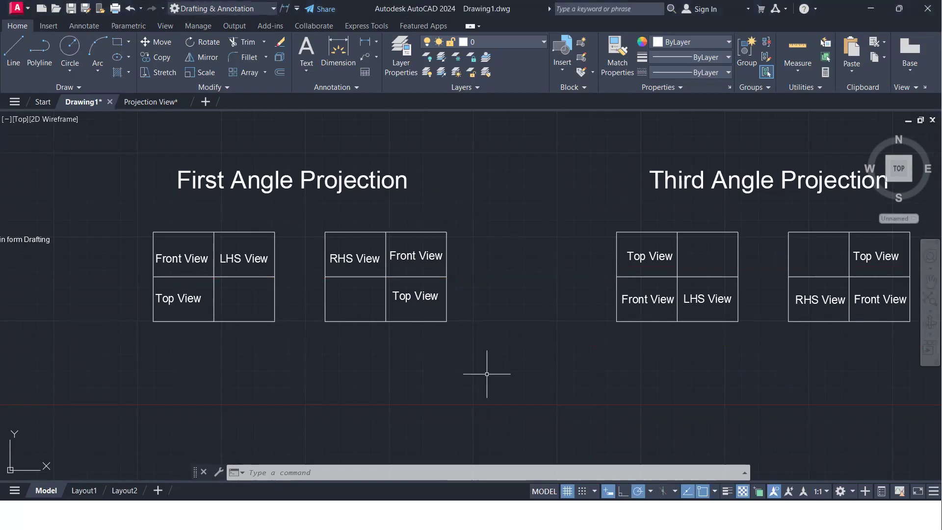
{"action": "middle_click_drag", "start_coordinate": [497, 360], "coordinate": [437, 367]}
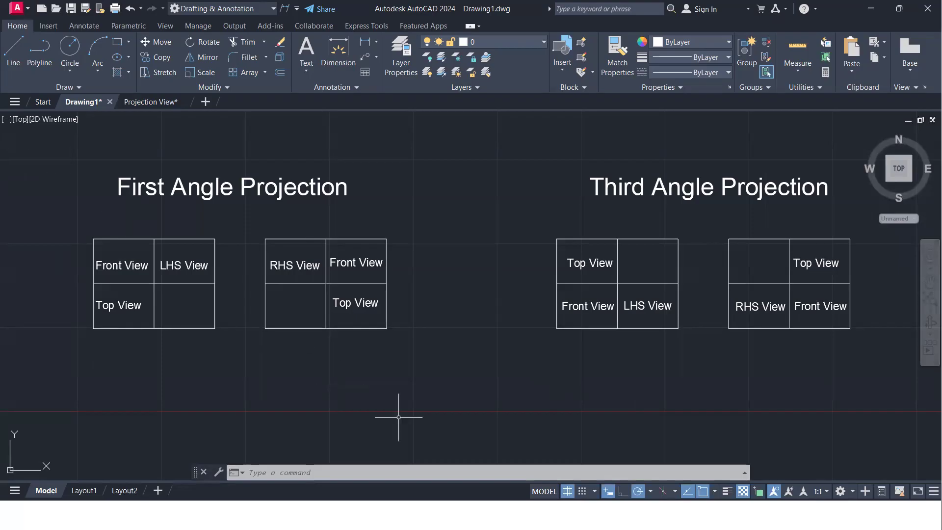
{"action": "left_click", "coordinate": [927, 508]}
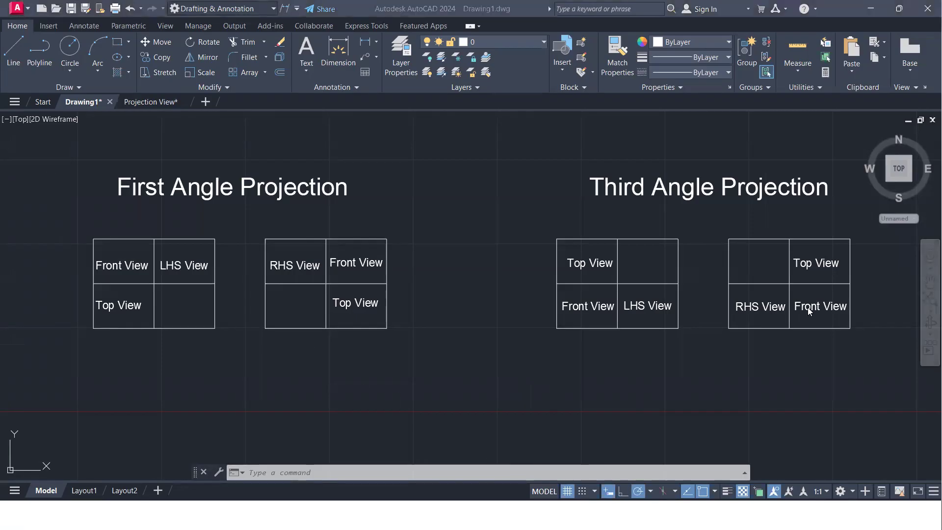
Step: Switch to the Chrome browser and search Google in a new tab for "projection example"
{"action": "key", "text": "alt+Tab"}
{"action": "key", "text": "alt+Tab"}
{"action": "key", "text": "alt+Tab"}
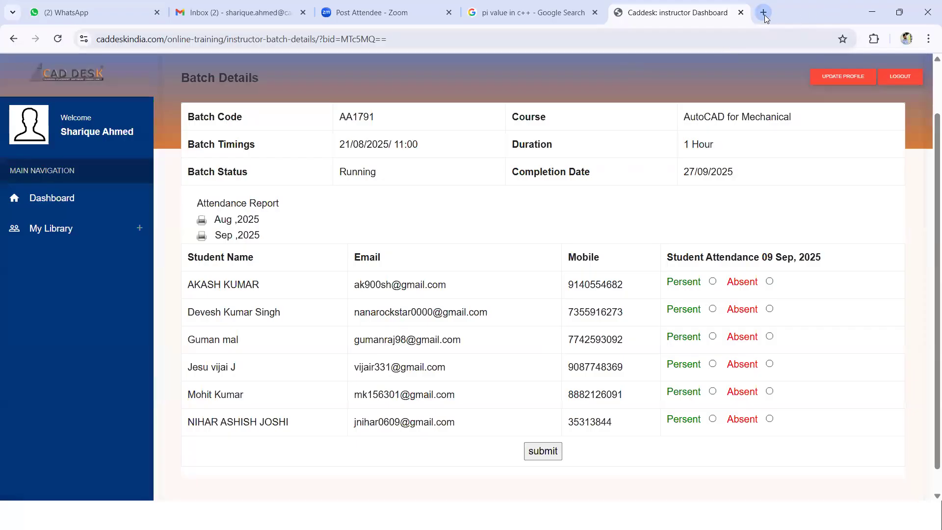
{"action": "left_click", "coordinate": [763, 12]}
{"action": "left_click", "coordinate": [280, 248]}
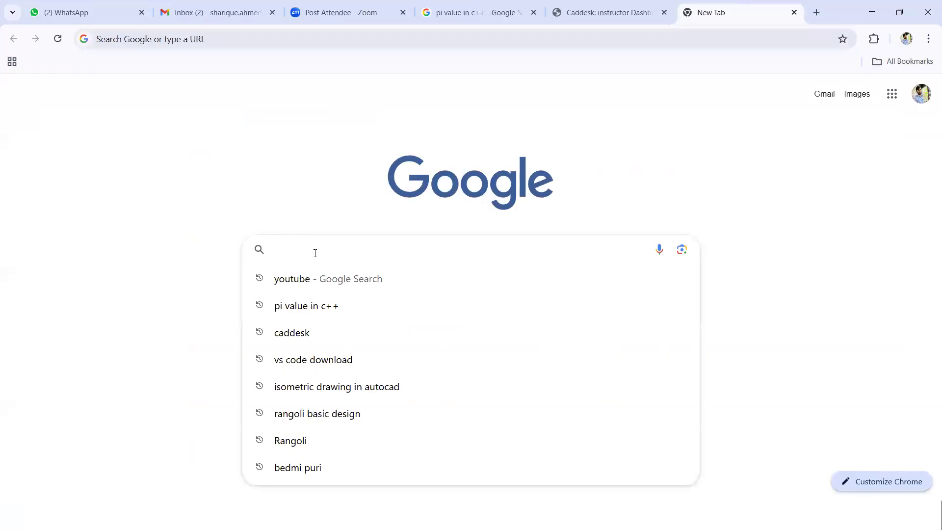
{"action": "type", "text": "pro"}
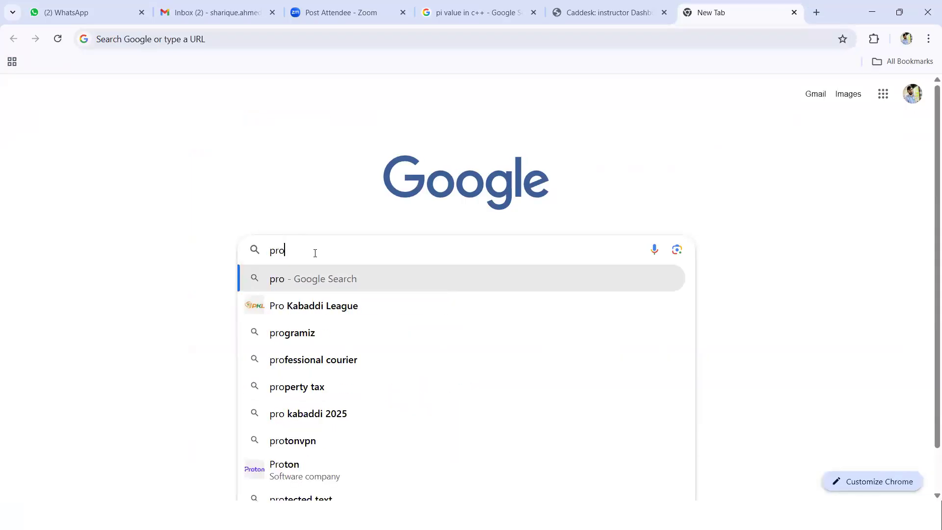
{"action": "type", "text": "jection"}
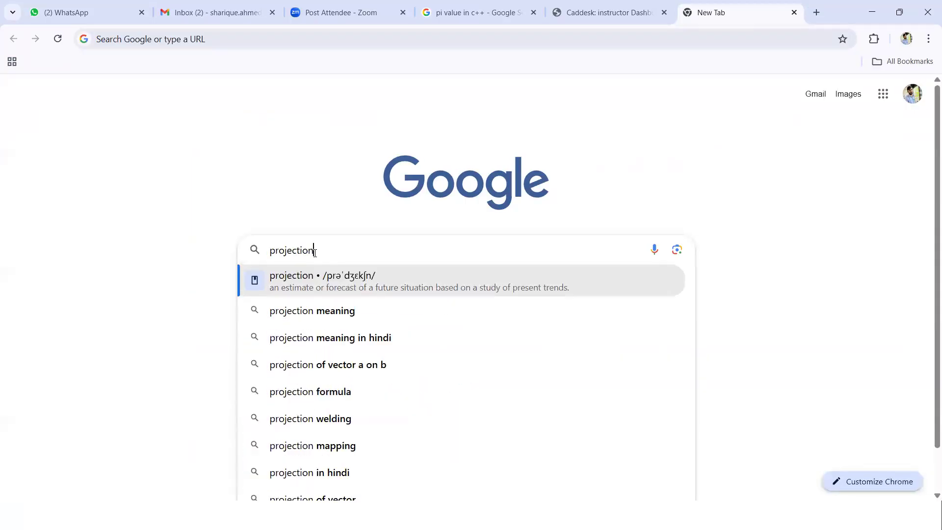
{"action": "type", "text": " example"}
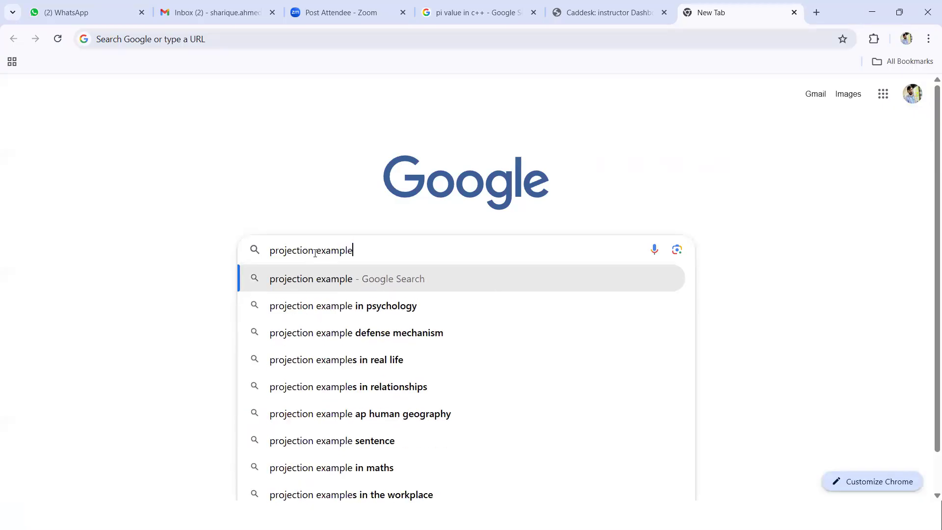
{"action": "key", "text": "Return"}
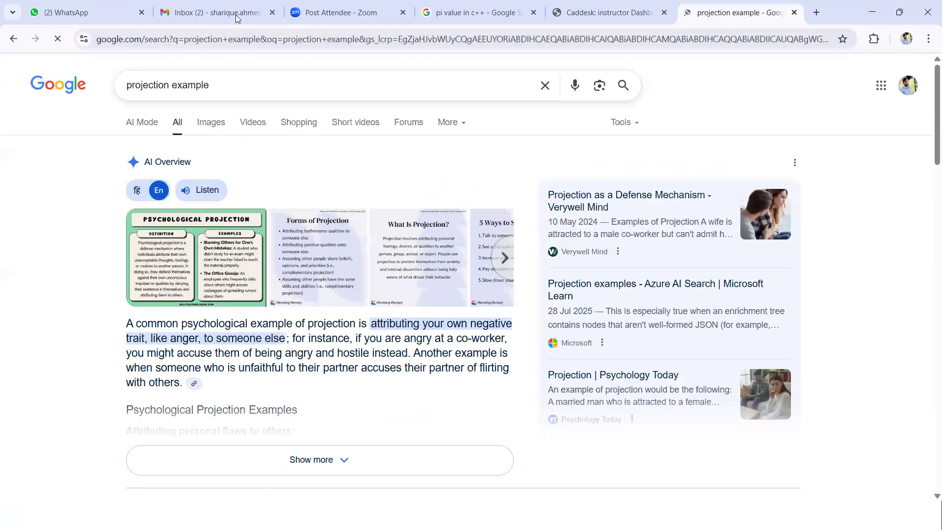
Step: Refine the Google search to "projection example in autcad" and show the image results
{"action": "left_click", "coordinate": [235, 87]}
{"action": "type", "text": "i"}
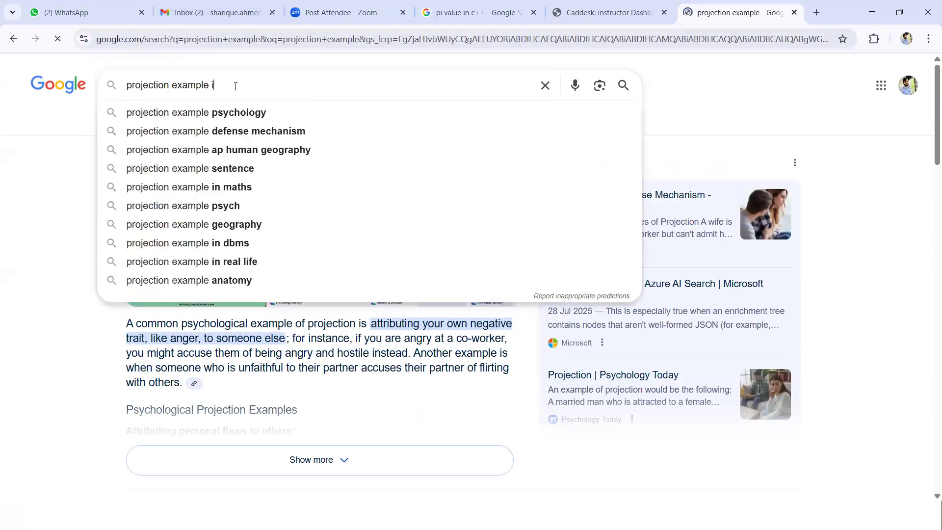
{"action": "type", "text": "n aut"}
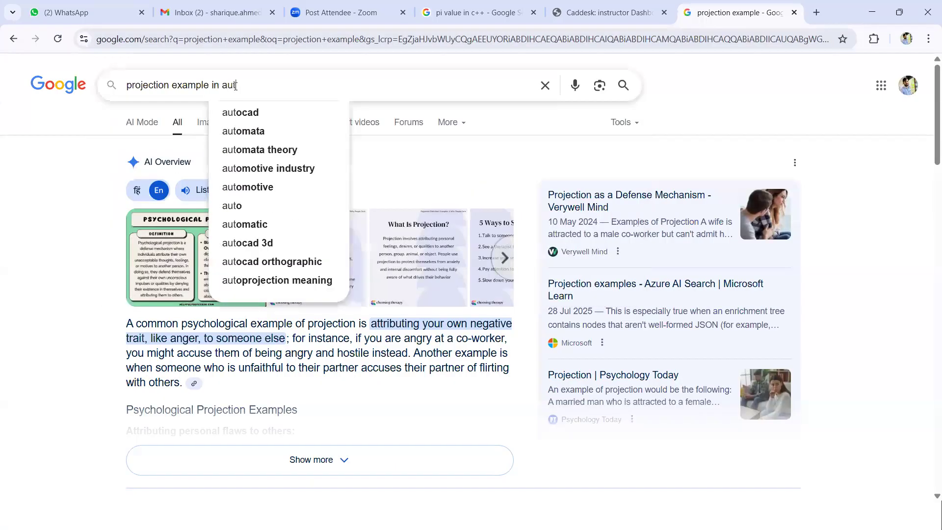
{"action": "key", "text": "Return"}
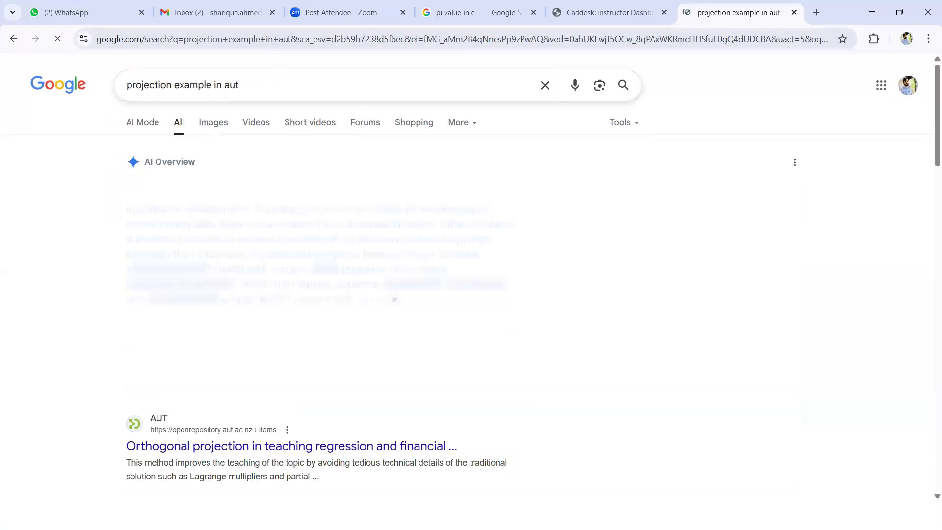
{"action": "left_click", "coordinate": [280, 79]}
{"action": "type", "text": "cad"}
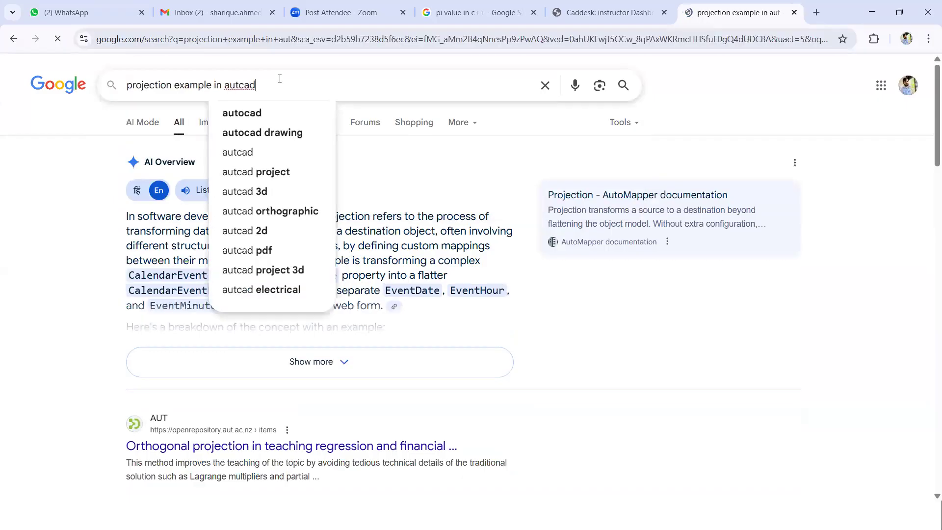
{"action": "key", "text": "Return"}
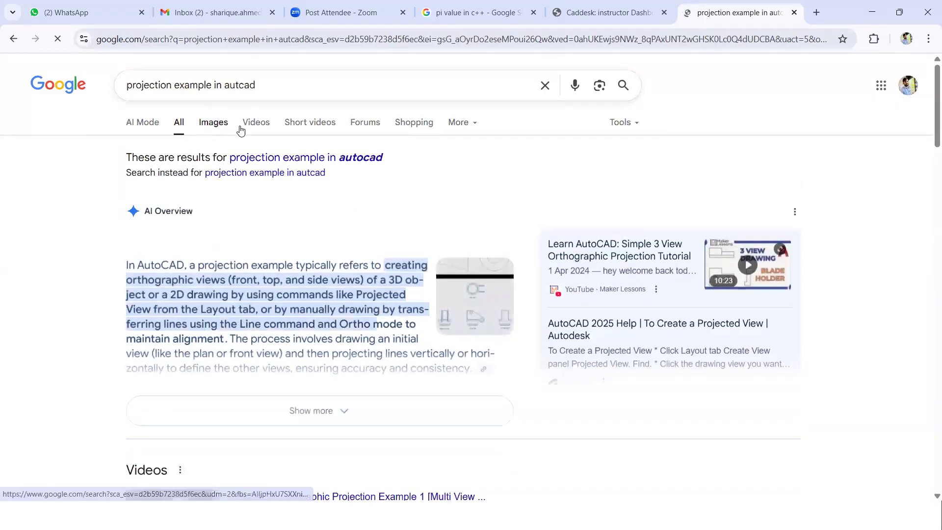
{"action": "left_click", "coordinate": [213, 122]}
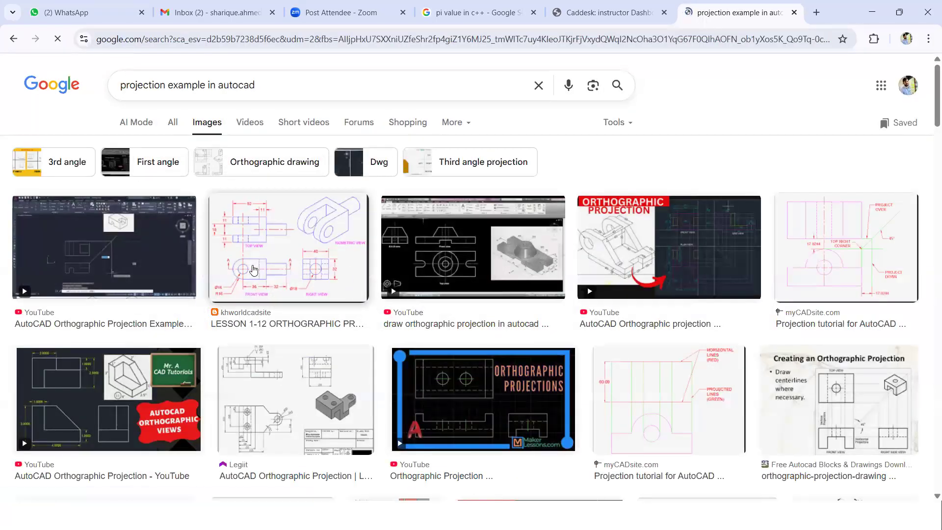
Step: Look through the image results for a suitable orthographic projection example
{"action": "scroll", "coordinate": [230, 265], "scroll_direction": "down", "scroll_amount": 1}
{"action": "scroll", "coordinate": [103, 310], "scroll_direction": "down", "scroll_amount": 1}
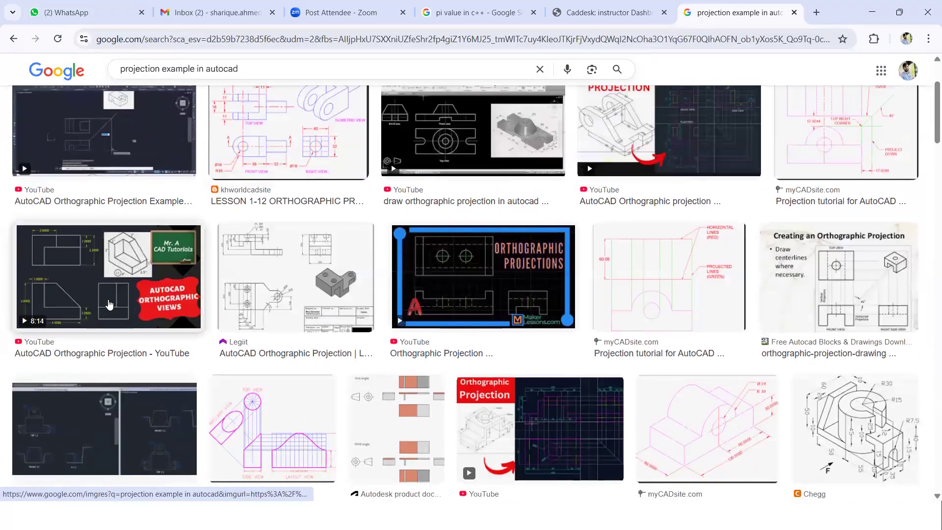
{"action": "scroll", "coordinate": [109, 305], "scroll_direction": "up", "scroll_amount": 1}
{"action": "scroll", "coordinate": [473, 196], "scroll_direction": "down", "scroll_amount": 1}
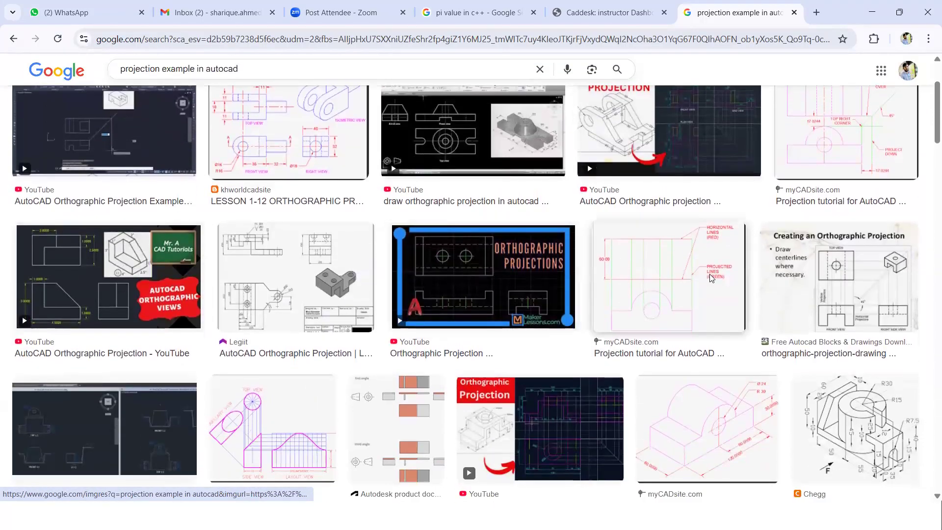
{"action": "scroll", "coordinate": [711, 278], "scroll_direction": "down", "scroll_amount": 1}
{"action": "scroll", "coordinate": [144, 319], "scroll_direction": "down", "scroll_amount": 1}
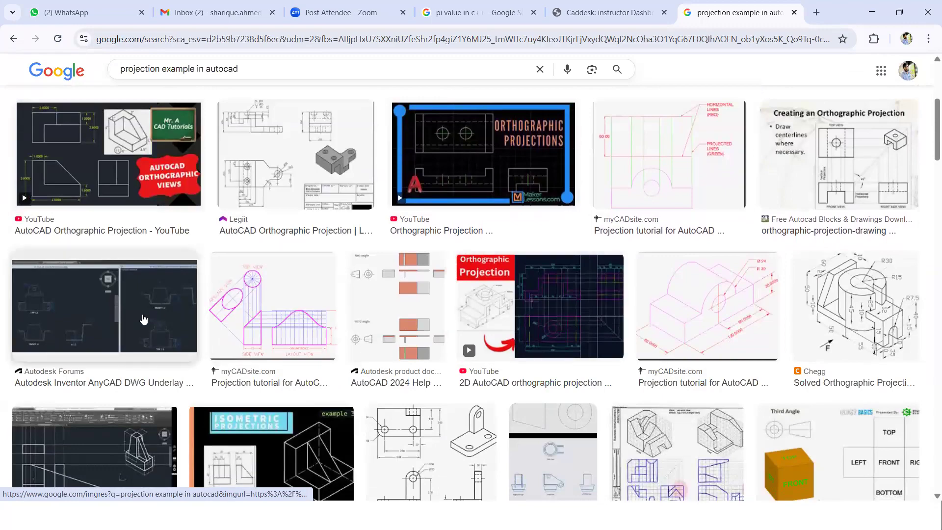
{"action": "scroll", "coordinate": [144, 320], "scroll_direction": "down", "scroll_amount": 3}
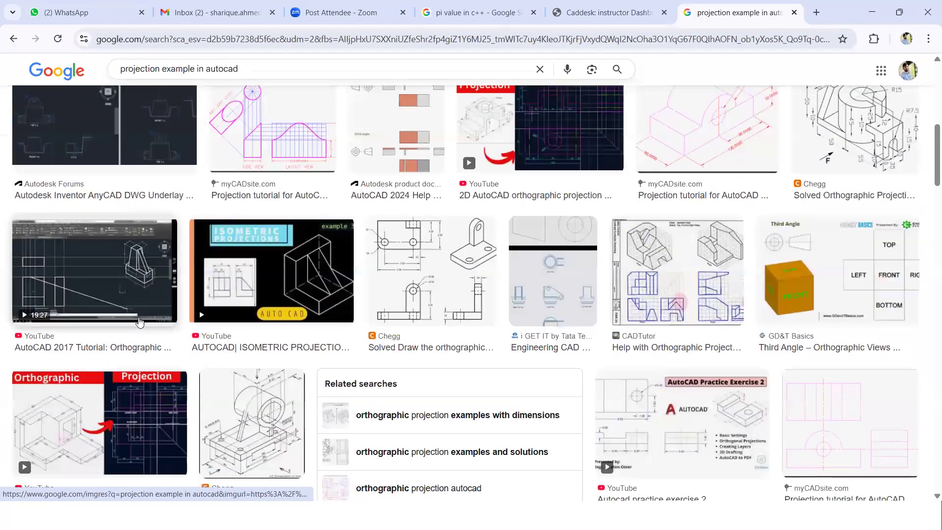
{"action": "scroll", "coordinate": [140, 322], "scroll_direction": "down", "scroll_amount": 6}
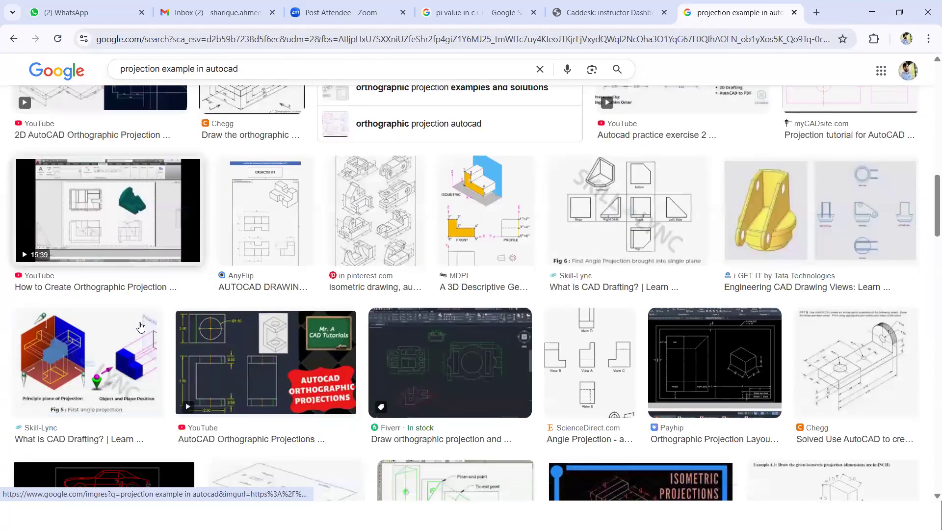
{"action": "scroll", "coordinate": [141, 326], "scroll_direction": "up", "scroll_amount": 10}
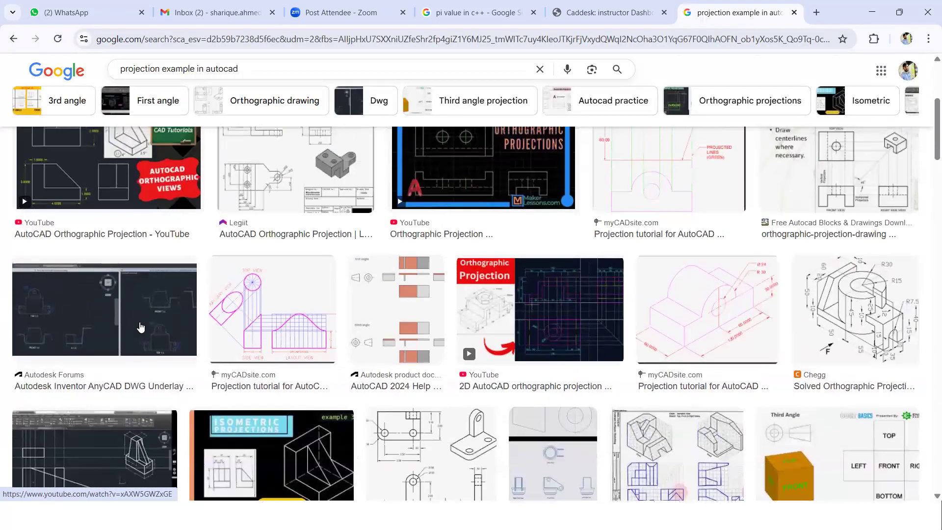
{"action": "scroll", "coordinate": [140, 327], "scroll_direction": "up", "scroll_amount": 5}
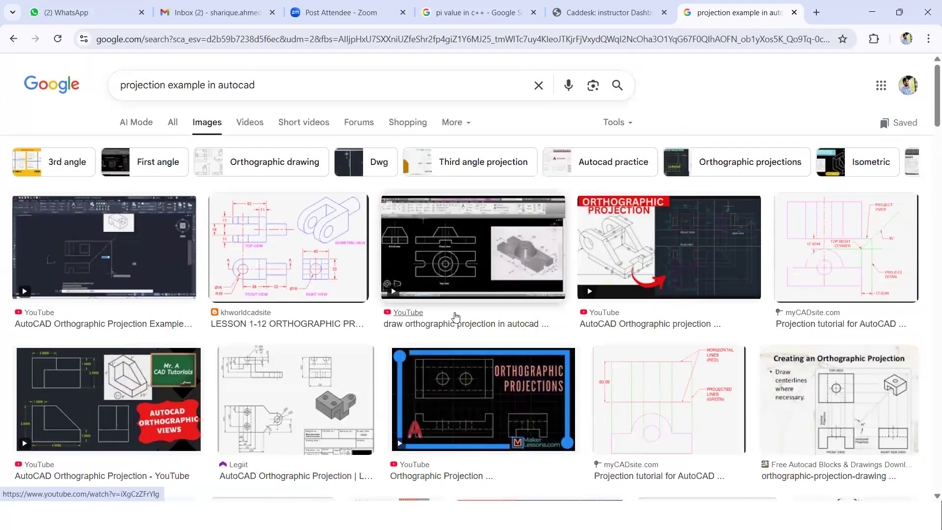
Step: Switch back to AutoCAD and copy the isometric drawing image in the Projection View drawing to the clipboard
{"action": "key", "text": "alt+Tab"}
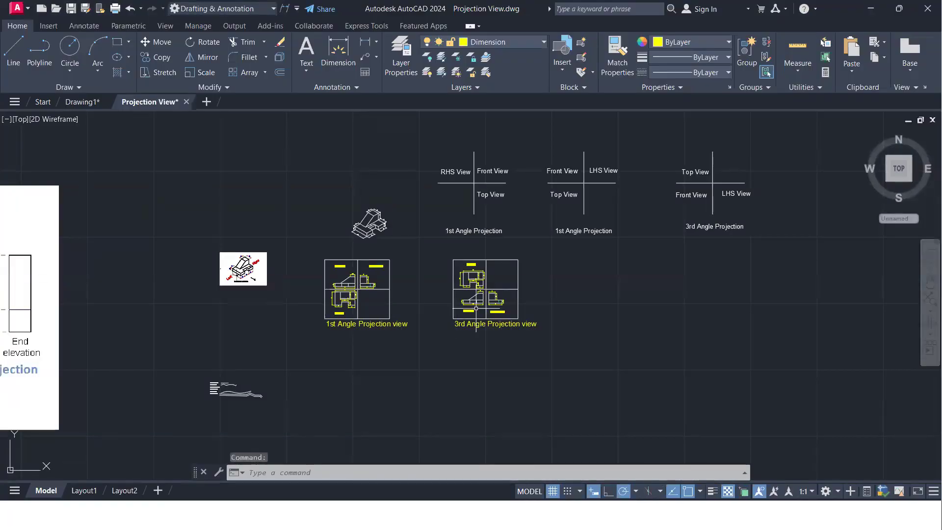
{"action": "left_click", "coordinate": [80, 103]}
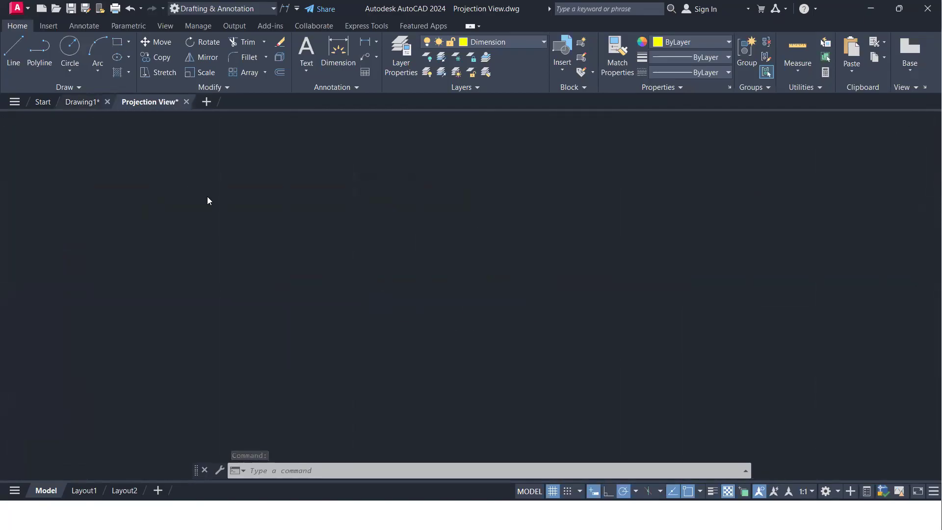
{"action": "left_click", "coordinate": [132, 103]}
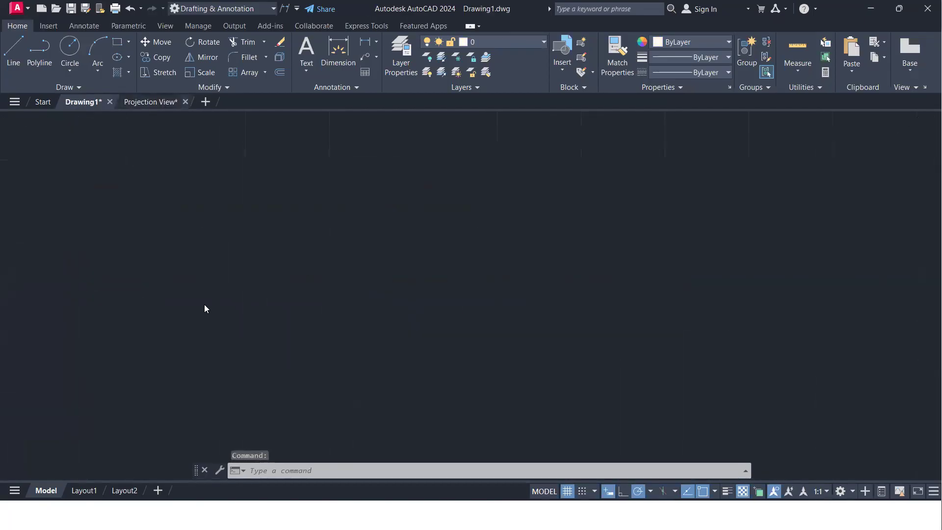
{"action": "scroll", "coordinate": [225, 265], "scroll_direction": "up", "scroll_amount": 5}
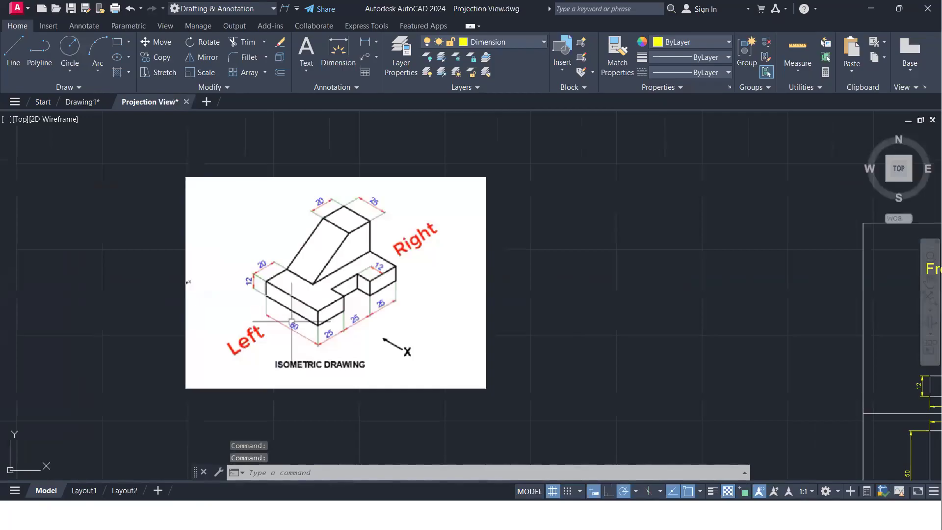
{"action": "left_click", "coordinate": [521, 402]}
{"action": "left_click", "coordinate": [353, 291]}
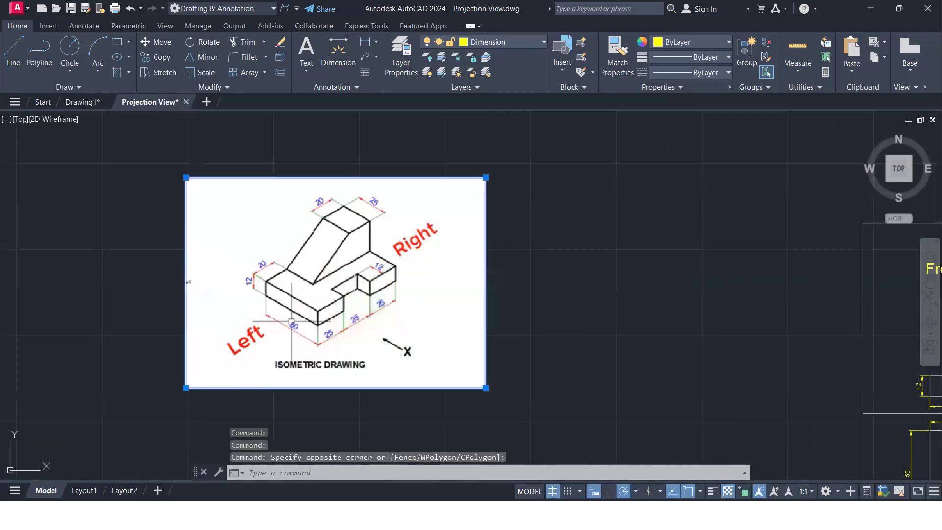
{"action": "key", "text": "ctrl+c"}
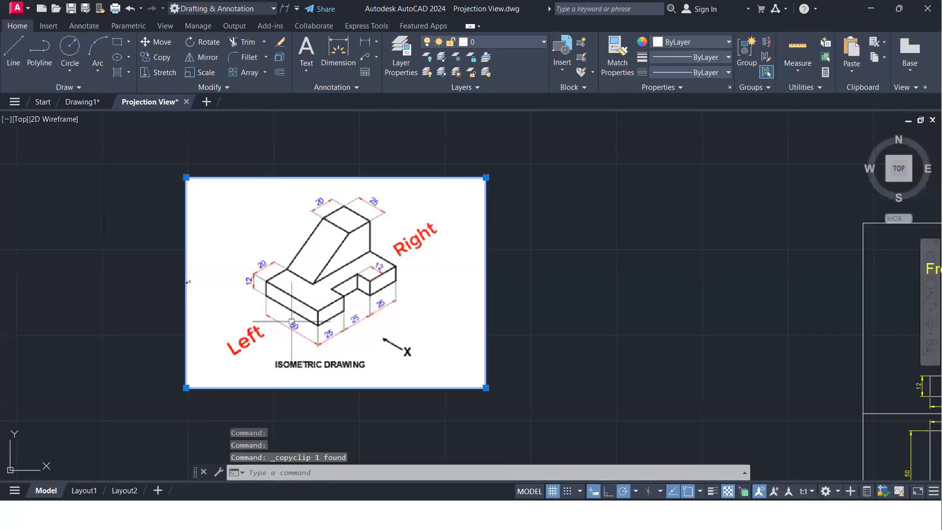
Step: Switch to the Drawing1 drawing and paste the copied isometric image into the empty space near the projection frames
{"action": "left_click", "coordinate": [82, 102]}
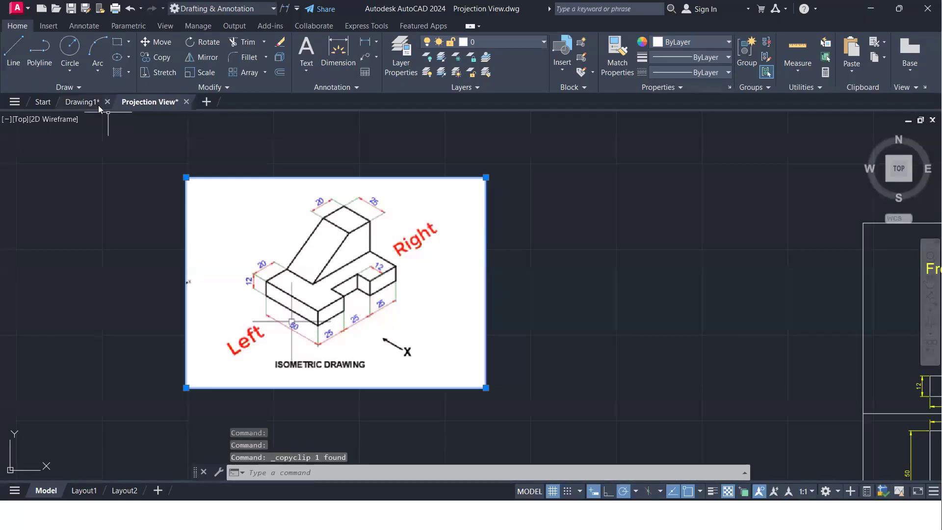
{"action": "scroll", "coordinate": [300, 244], "scroll_direction": "down", "scroll_amount": 2}
{"action": "middle_click_drag", "start_coordinate": [309, 216], "coordinate": [389, 424]}
{"action": "key", "text": "ctrl+v"}
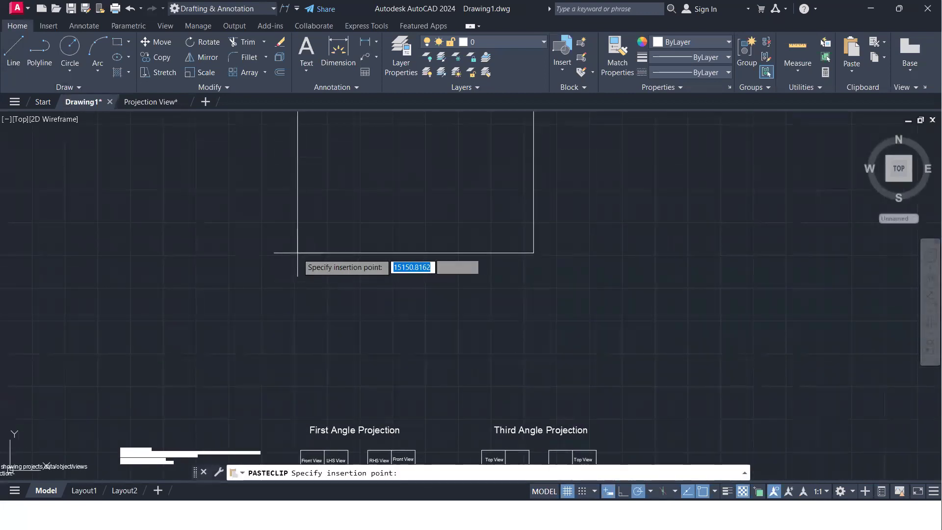
{"action": "left_click", "coordinate": [248, 319]}
{"action": "middle_click_drag", "start_coordinate": [418, 191], "coordinate": [297, 244]}
{"action": "scroll", "coordinate": [332, 226], "scroll_direction": "up", "scroll_amount": 1}
{"action": "scroll", "coordinate": [297, 245], "scroll_direction": "down", "scroll_amount": 1}
{"action": "scroll", "coordinate": [373, 234], "scroll_direction": "up", "scroll_amount": 2}
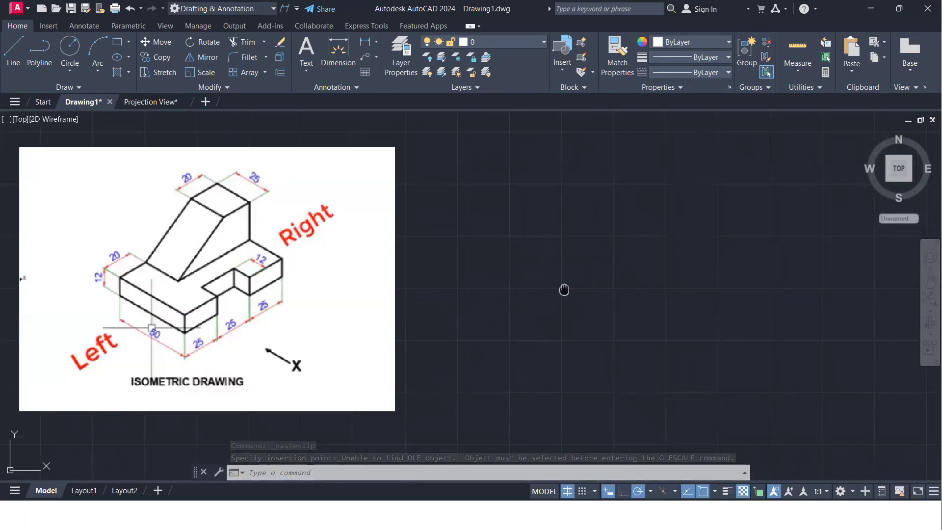
{"action": "middle_click_drag", "start_coordinate": [563, 290], "coordinate": [548, 291]}
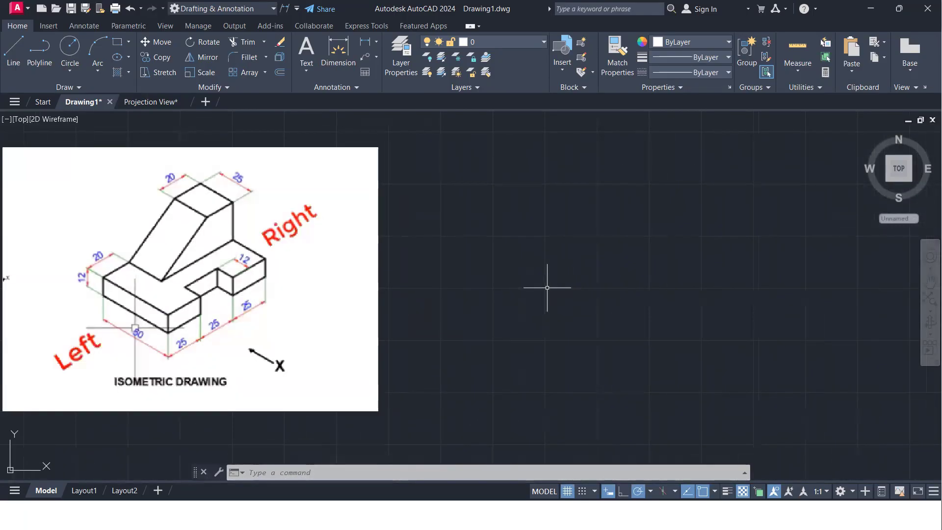
{"action": "type", "text": "l"}
{"action": "key", "text": "Return"}
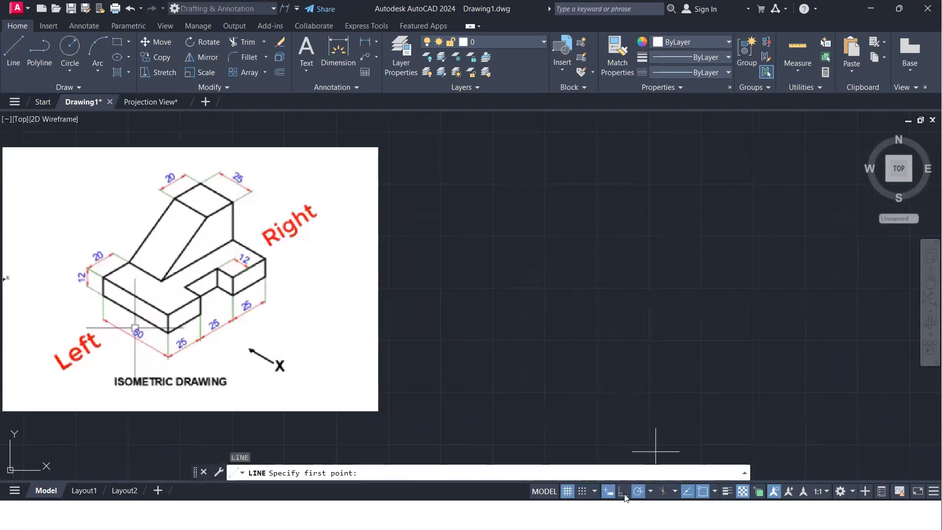
{"action": "left_click", "coordinate": [666, 491]}
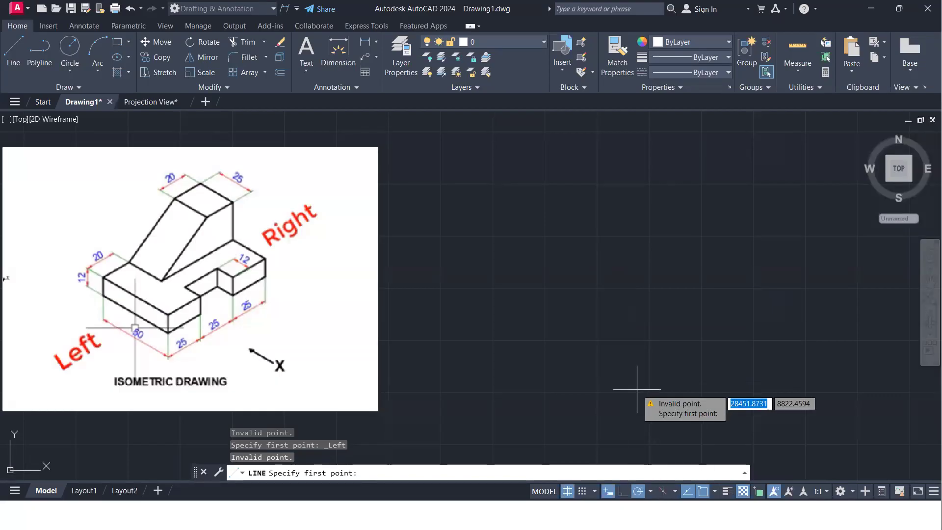
{"action": "key", "text": "Escape"}
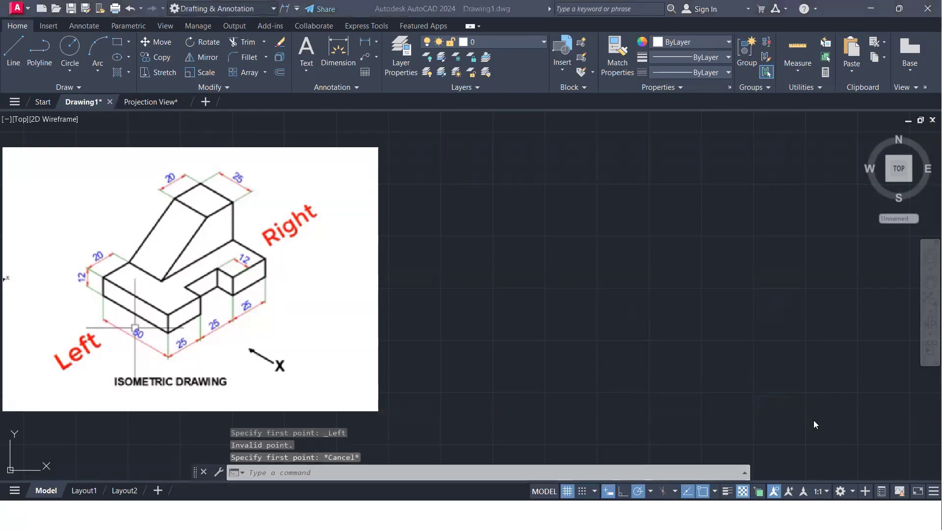
Step: Turn on isometric drafting with the left isoplane and draw a 50-unit line sloping down at 330° beside the isometric image
{"action": "left_click", "coordinate": [663, 491]}
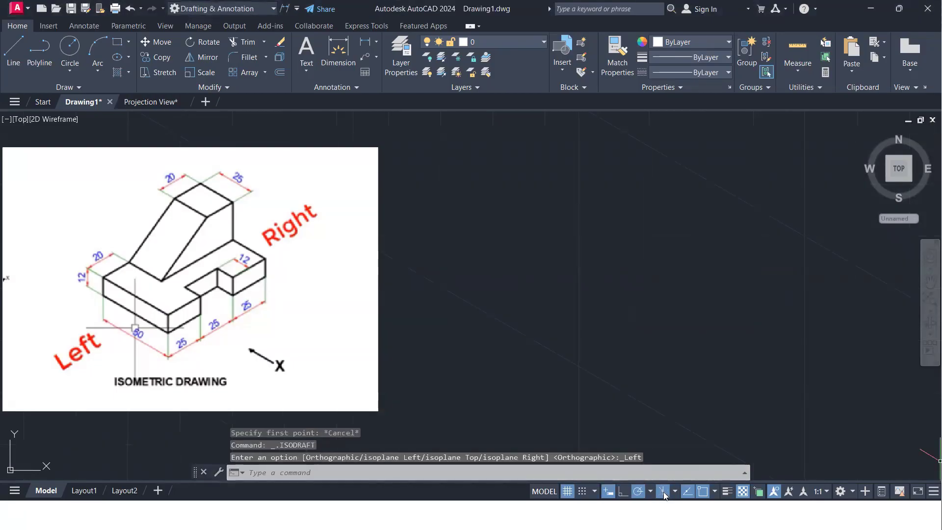
{"action": "type", "text": "l"}
{"action": "key", "text": "Return"}
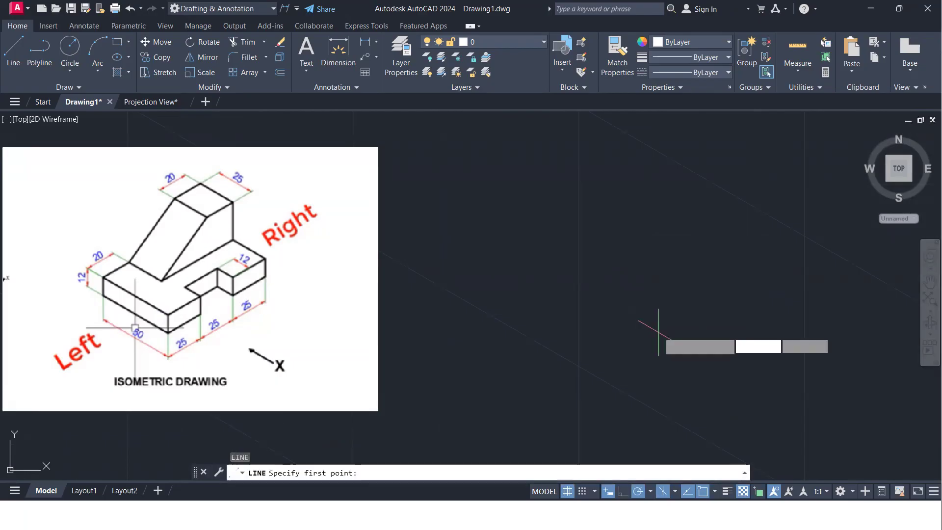
{"action": "left_click", "coordinate": [621, 295]}
{"action": "mouse_move", "coordinate": [703, 343]}
{"action": "middle_mouse_down"}
{"action": "mouse_move", "coordinate": [648, 330]}
{"action": "mouse_move", "coordinate": [658, 330]}
{"action": "middle_mouse_up"}
{"action": "scroll", "coordinate": [658, 330], "scroll_direction": "up", "scroll_amount": 2}
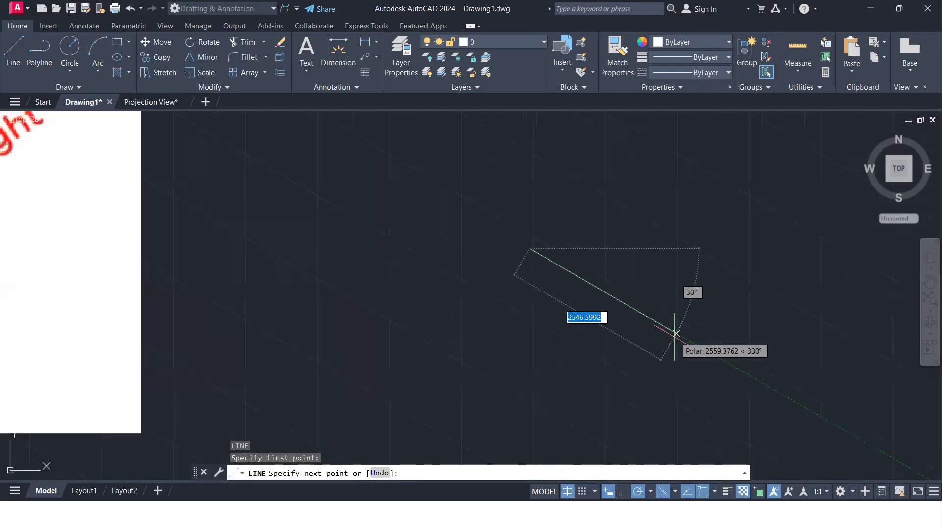
{"action": "type", "text": "50"}
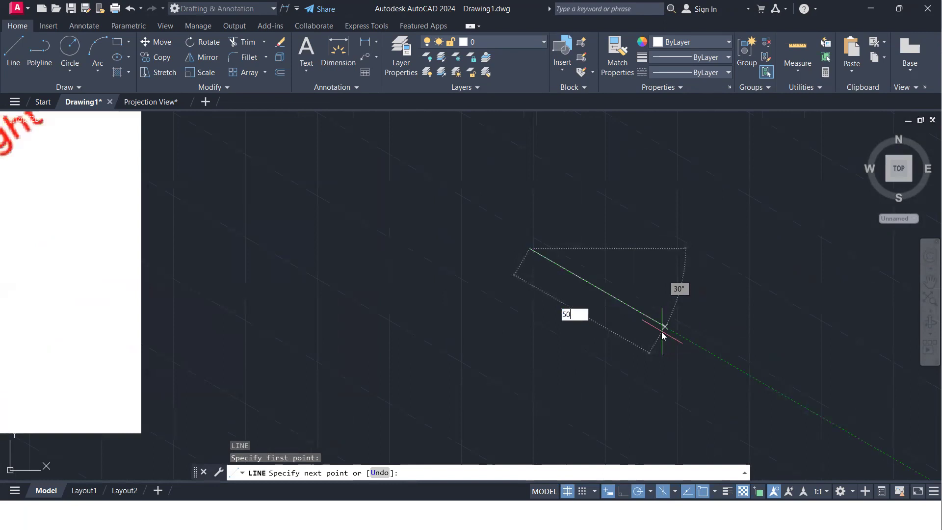
{"action": "key", "text": "Return"}
{"action": "scroll", "coordinate": [522, 267], "scroll_direction": "up", "scroll_amount": 5}
{"action": "middle_click_drag", "start_coordinate": [522, 268], "coordinate": [582, 366]}
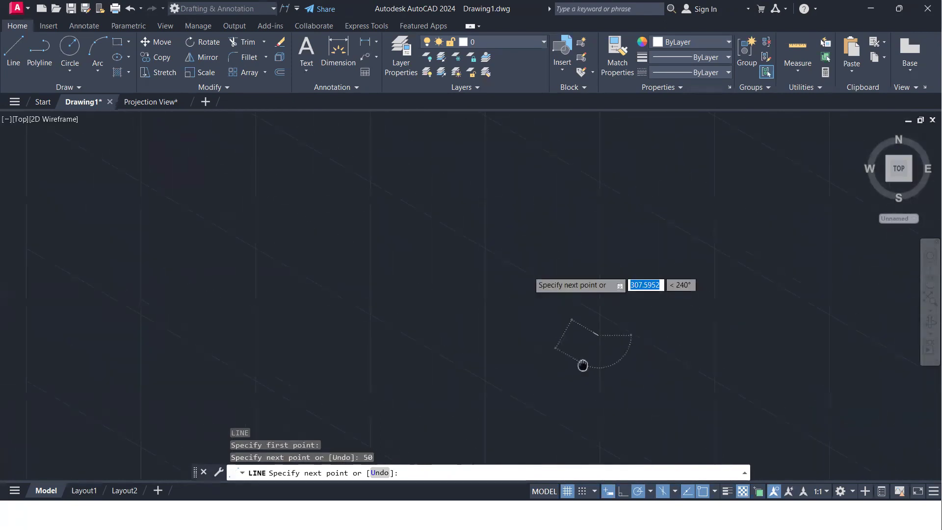
{"action": "scroll", "coordinate": [647, 342], "scroll_direction": "down", "scroll_amount": 1}
{"action": "key", "text": "Return"}
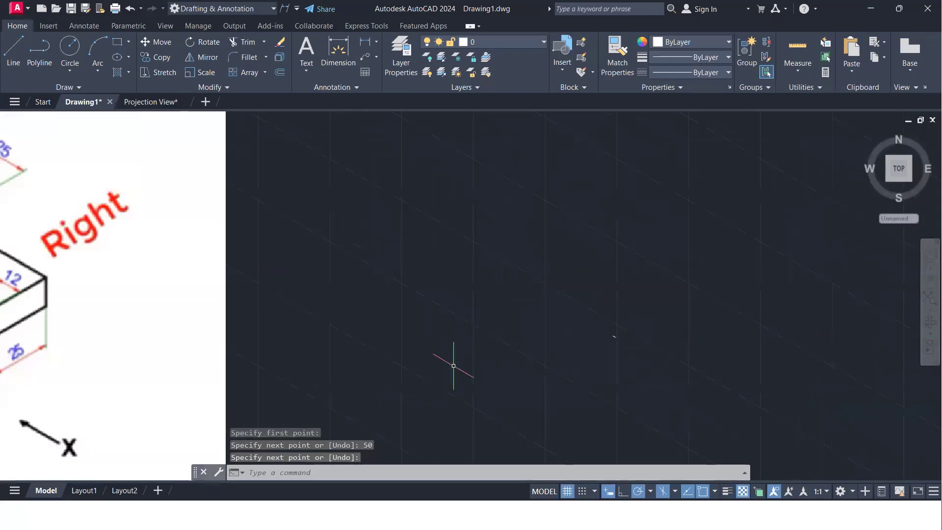
Step: Scale the pasted isometric image down by eye from a base point near the image
{"action": "left_click", "coordinate": [272, 352]}
{"action": "left_click", "coordinate": [181, 303]}
{"action": "type", "text": "sc"}
{"action": "key", "text": "Return"}
{"action": "left_click", "coordinate": [281, 343]}
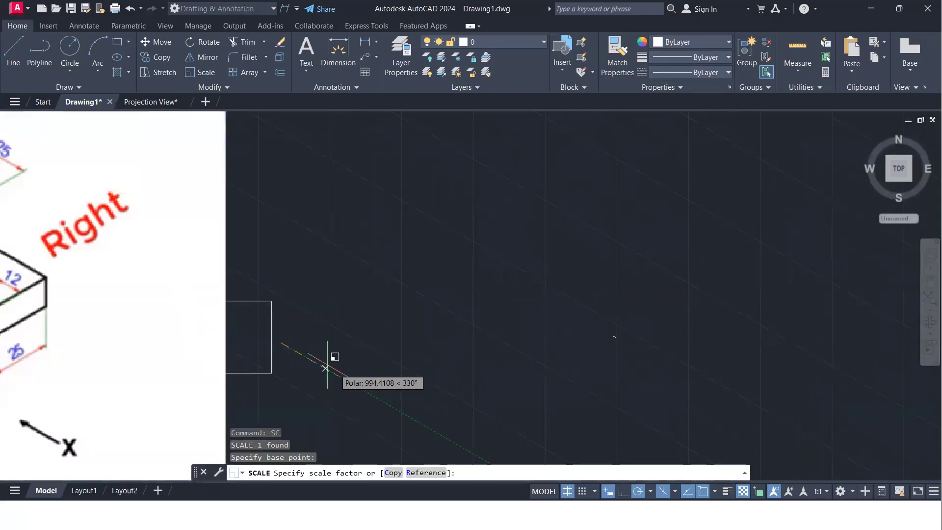
{"action": "left_click", "coordinate": [307, 356]}
Step: Move the reduced isometric image close to the 50-unit sloping line
{"action": "left_click", "coordinate": [314, 385]}
{"action": "left_click", "coordinate": [235, 325]}
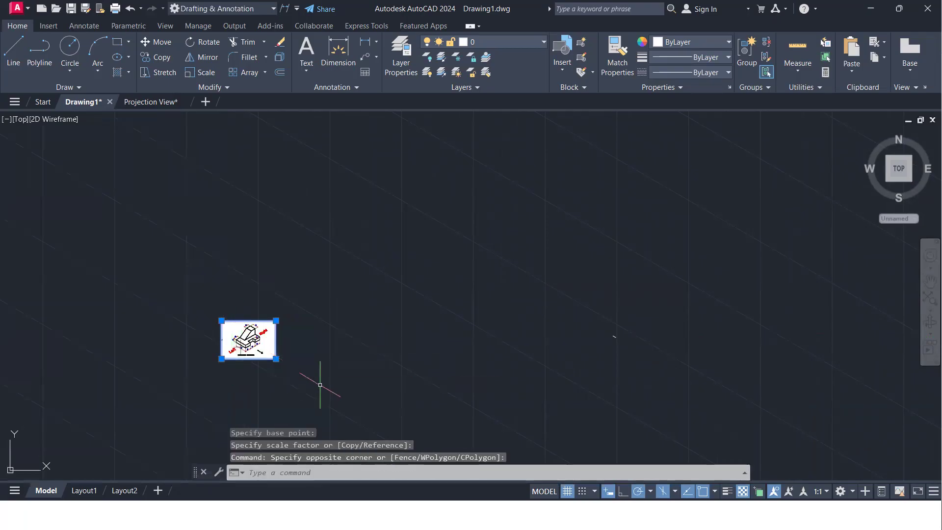
{"action": "type", "text": "m"}
{"action": "key", "text": "Return"}
{"action": "left_click", "coordinate": [308, 371]}
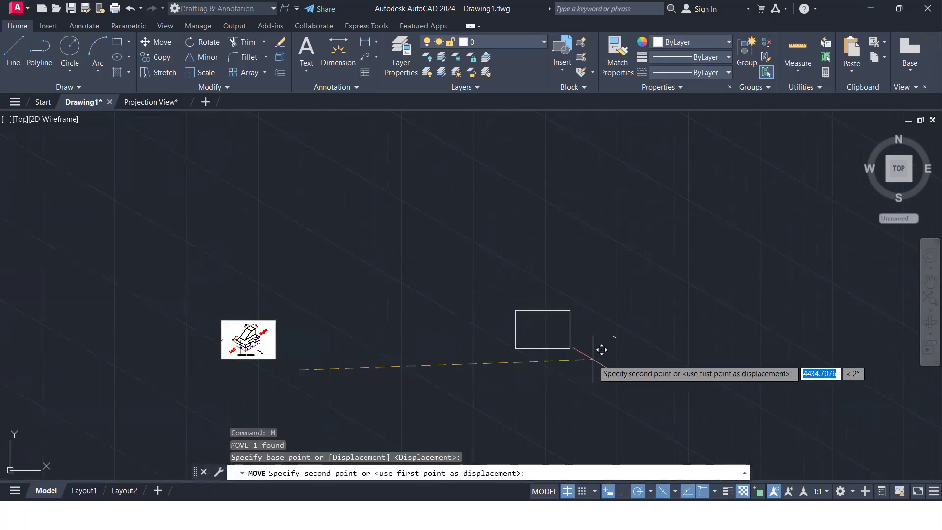
{"action": "left_click", "coordinate": [608, 361]}
{"action": "scroll", "coordinate": [608, 361], "scroll_direction": "up", "scroll_amount": 2}
{"action": "scroll", "coordinate": [539, 365], "scroll_direction": "up", "scroll_amount": 4}
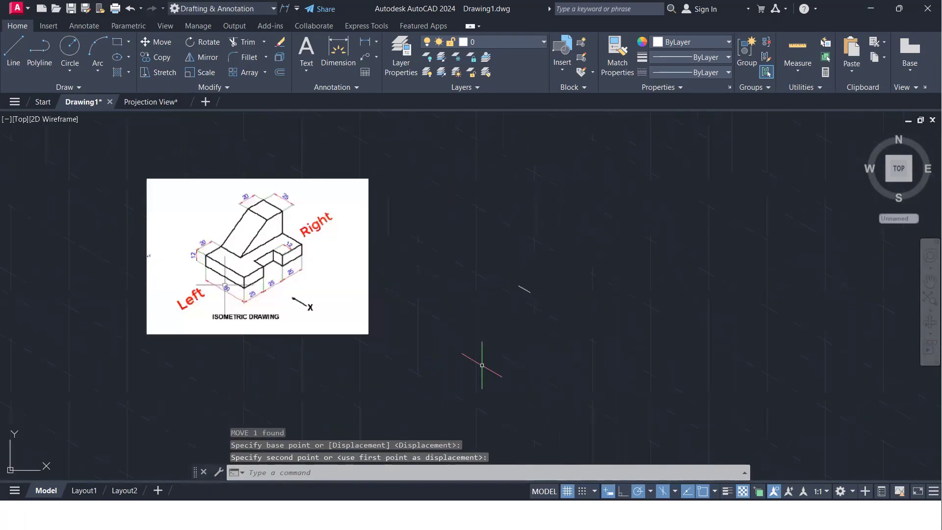
Step: Scale the isometric image down twice more by eye so its size suits the 50-unit line
{"action": "left_click", "coordinate": [437, 344]}
{"action": "left_click", "coordinate": [283, 260]}
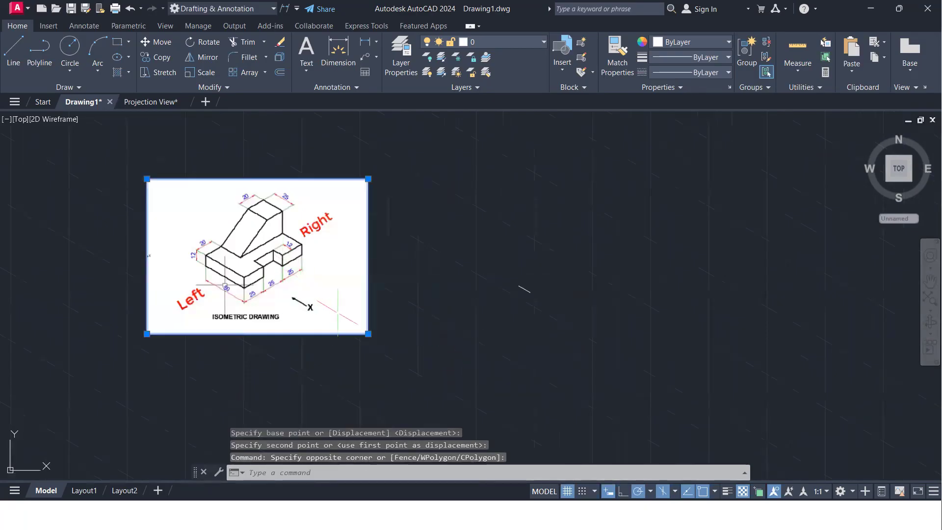
{"action": "key", "text": "Return"}
{"action": "left_click", "coordinate": [367, 313]}
{"action": "left_click", "coordinate": [388, 332]}
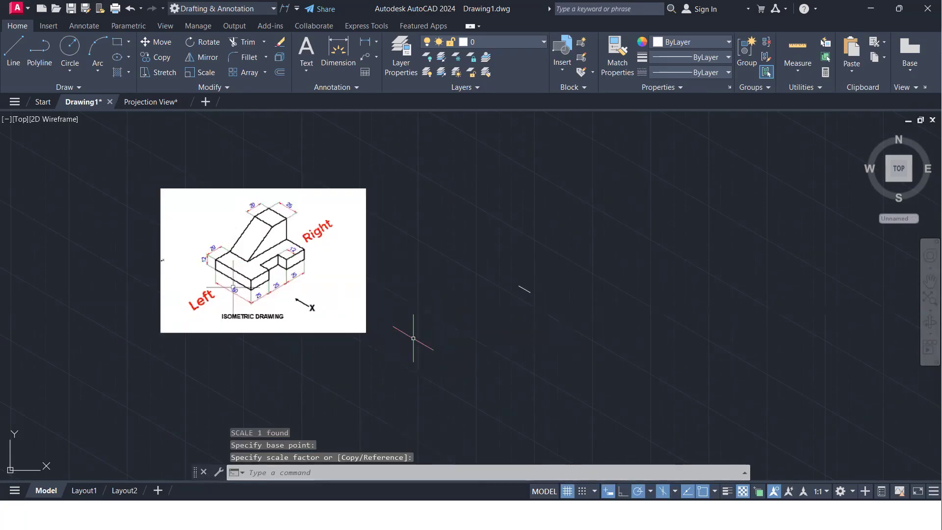
{"action": "left_click", "coordinate": [413, 338]}
{"action": "left_click", "coordinate": [364, 304]}
{"action": "type", "text": "sc"}
{"action": "key", "text": "Return"}
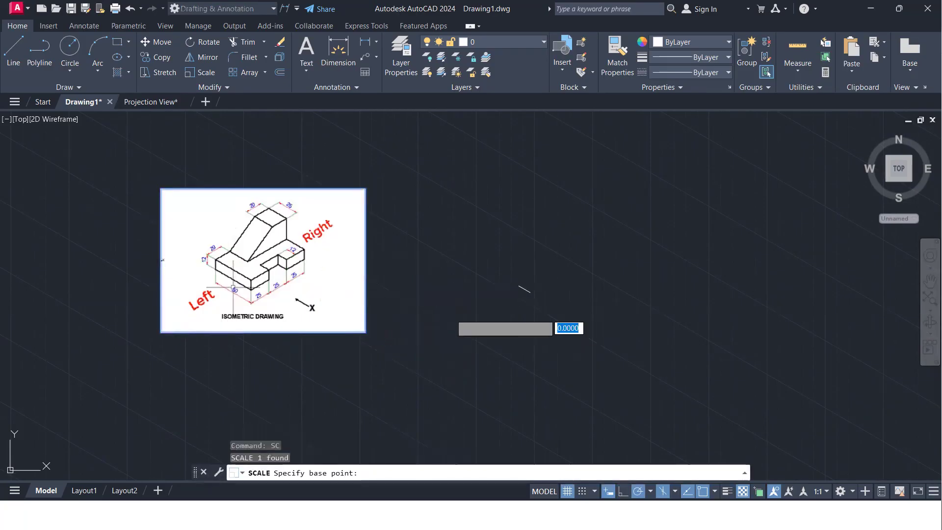
{"action": "left_click", "coordinate": [451, 314]}
{"action": "scroll", "coordinate": [444, 319], "scroll_direction": "up", "scroll_amount": 3}
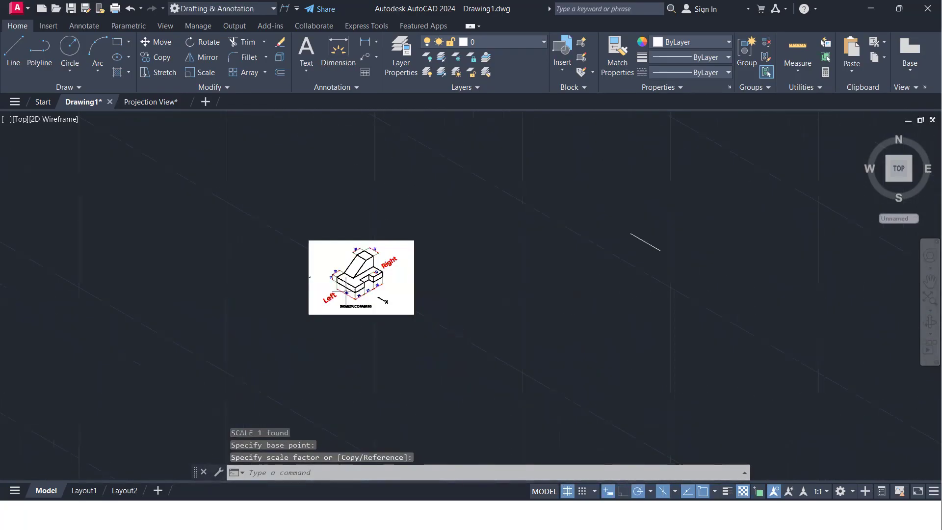
{"action": "middle_click_drag", "start_coordinate": [443, 319], "coordinate": [383, 359]}
Step: Move the isometric image again so it sits just beside the sloping line as a drawing reference
{"action": "left_click", "coordinate": [383, 360]}
{"action": "left_click", "coordinate": [277, 294]}
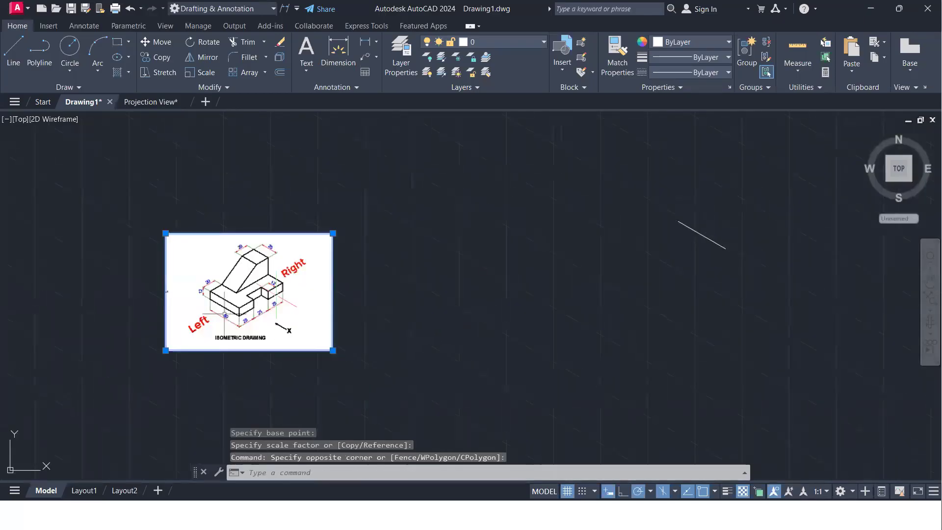
{"action": "type", "text": "m"}
{"action": "key", "text": "Return"}
{"action": "left_click", "coordinate": [316, 319]}
{"action": "left_click", "coordinate": [550, 245]}
{"action": "middle_click_drag", "start_coordinate": [580, 287], "coordinate": [473, 360]}
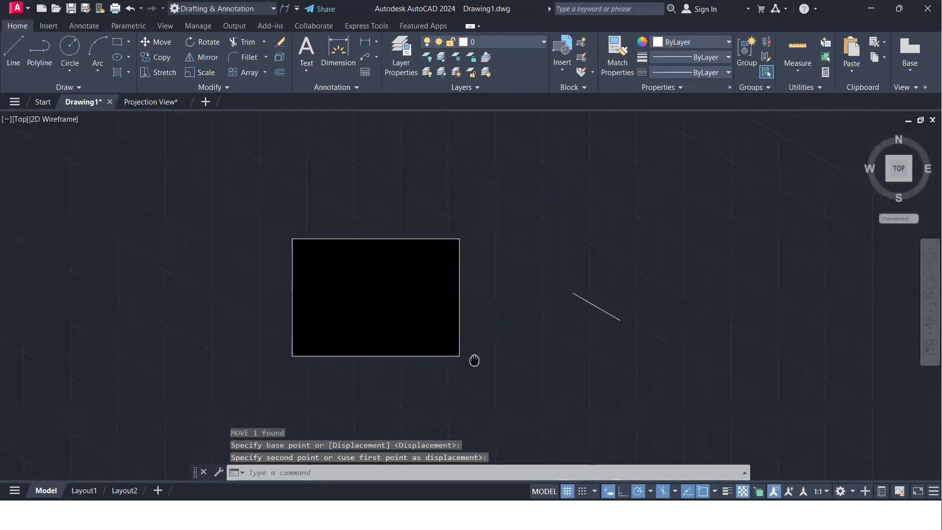
{"action": "scroll", "coordinate": [422, 355], "scroll_direction": "up", "scroll_amount": 4}
{"action": "scroll", "coordinate": [424, 355], "scroll_direction": "down", "scroll_amount": 2}
{"action": "scroll", "coordinate": [424, 356], "scroll_direction": "up", "scroll_amount": 2}
{"action": "scroll", "coordinate": [425, 355], "scroll_direction": "down", "scroll_amount": 2}
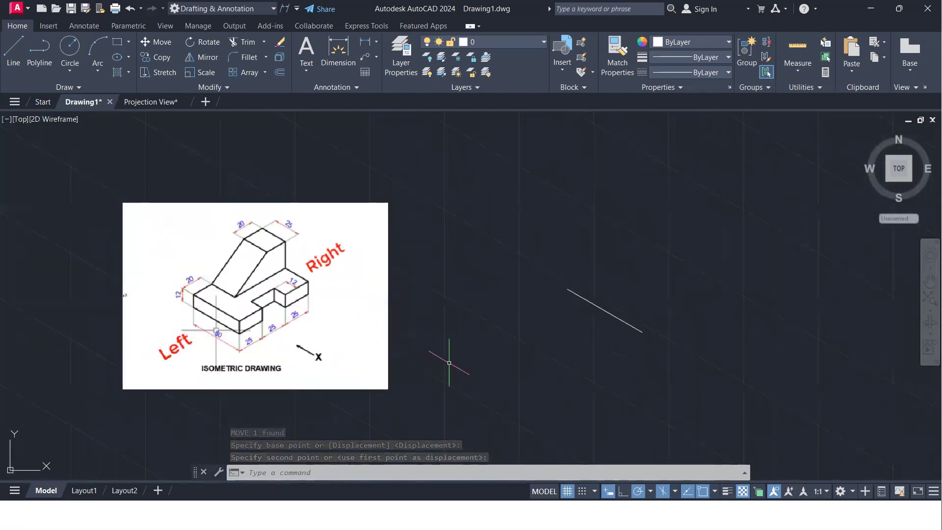
Step: Begin a new line at the lower end of the 50-unit sloping line
{"action": "type", "text": "l"}
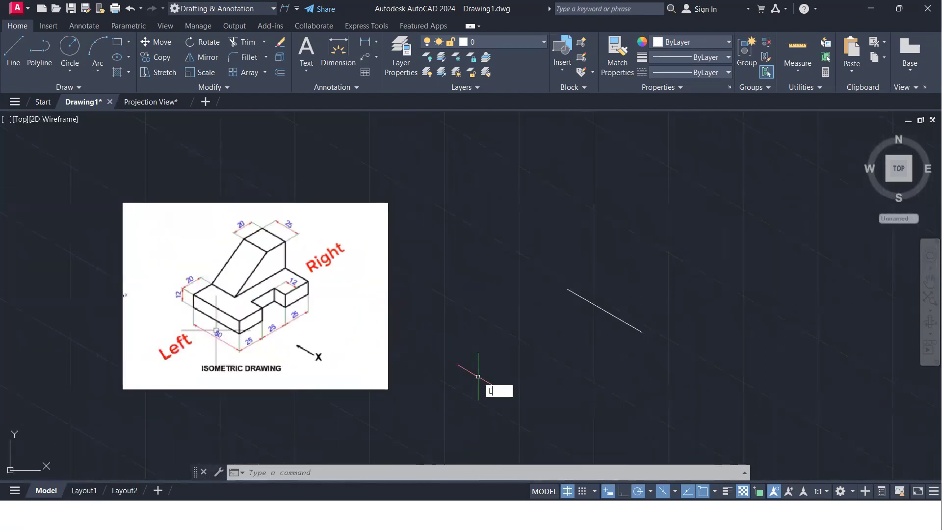
{"action": "key", "text": "Return"}
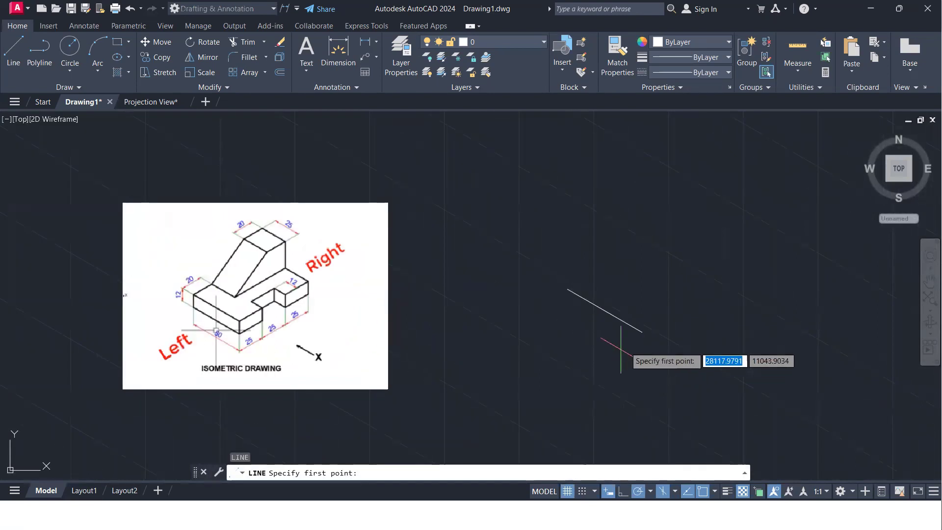
{"action": "left_click", "coordinate": [642, 332]}
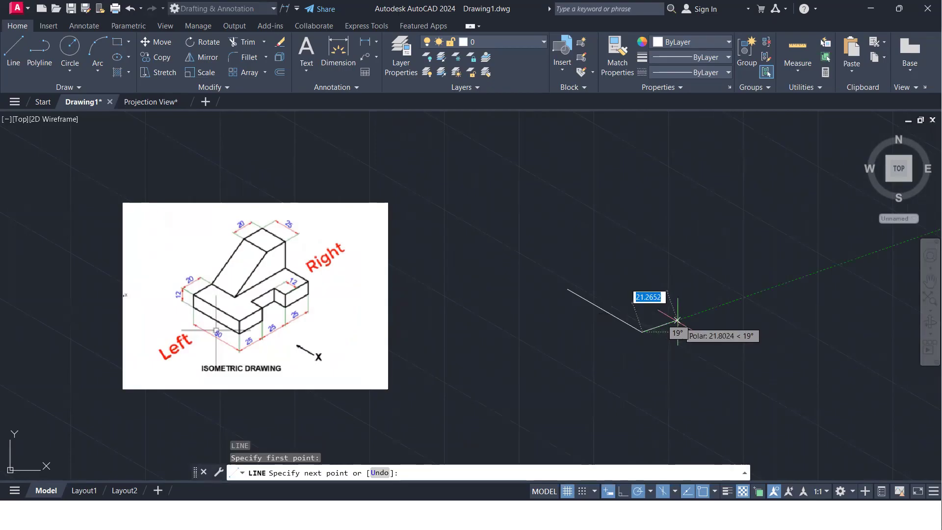
Step: Try a 25-unit segment at 19° followed by a 12-unit segment at 150°, and undo both segments
{"action": "type", "text": "25"}
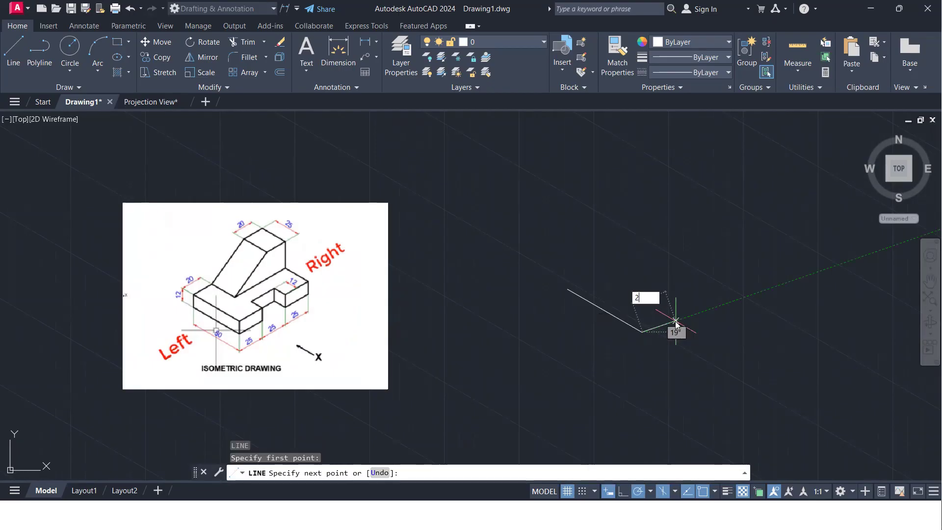
{"action": "key", "text": "Return"}
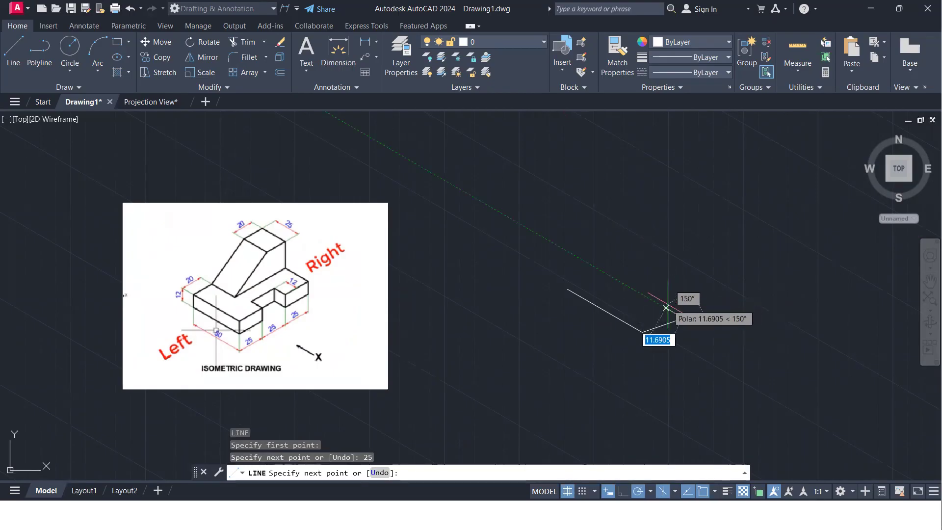
{"action": "type", "text": "12"}
{"action": "key", "text": "Return"}
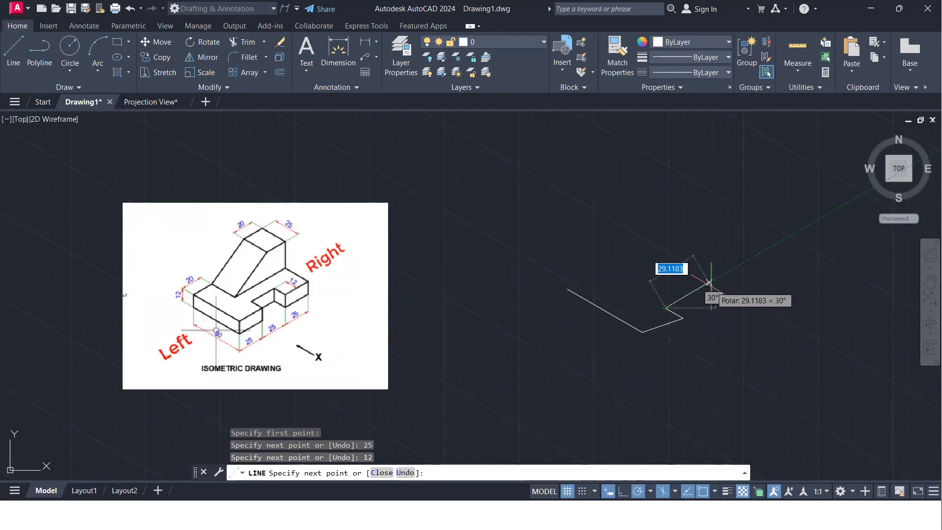
{"action": "key", "text": "ctrl+z"}
{"action": "key", "text": "ctrl+z"}
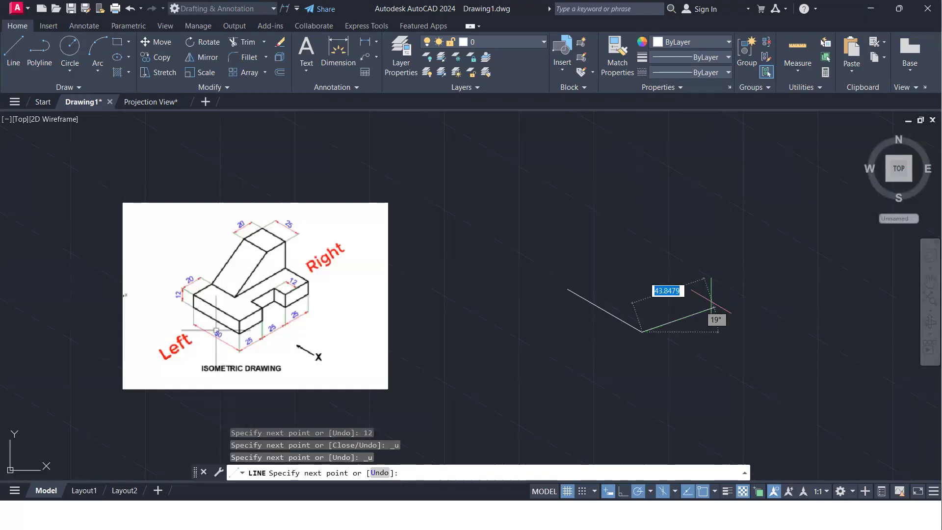
Step: Draw the lower front outline with consecutive segments of 25 at 30°, 12 at 150°, 25 at 30°, 12 at 330° and 25 at 30°
{"action": "type", "text": "25"}
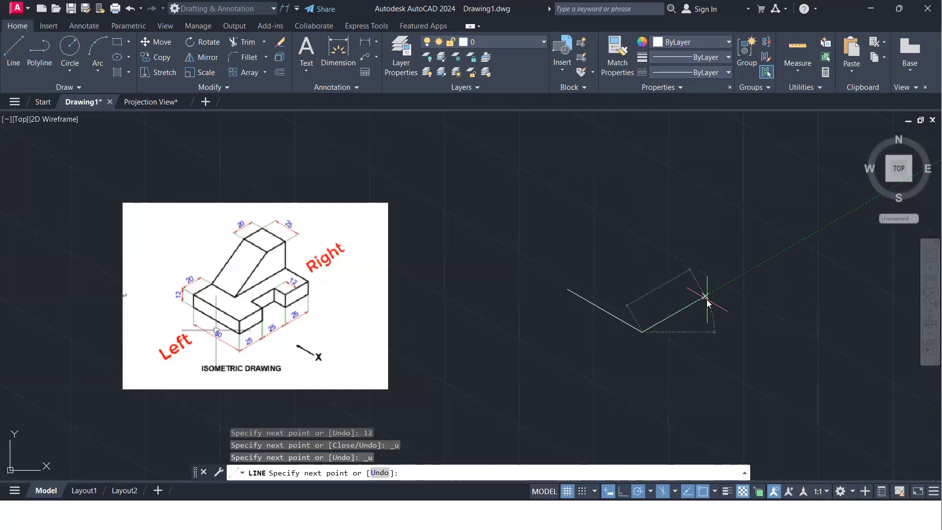
{"action": "key", "text": "Return"}
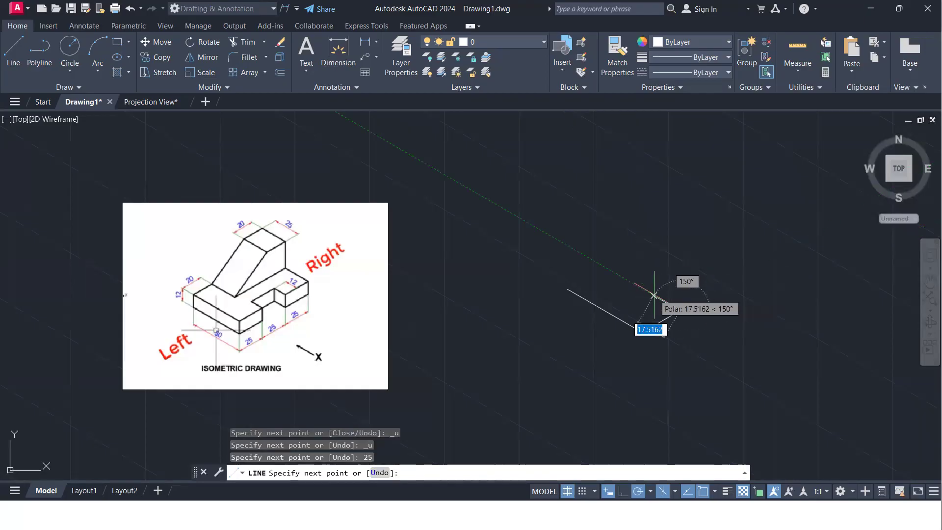
{"action": "type", "text": "12"}
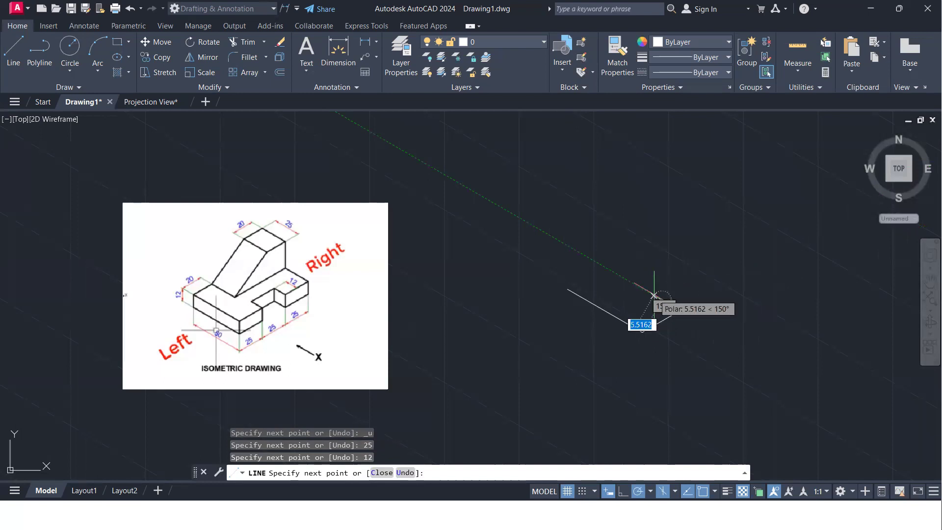
{"action": "key", "text": "Return"}
{"action": "type", "text": "25"}
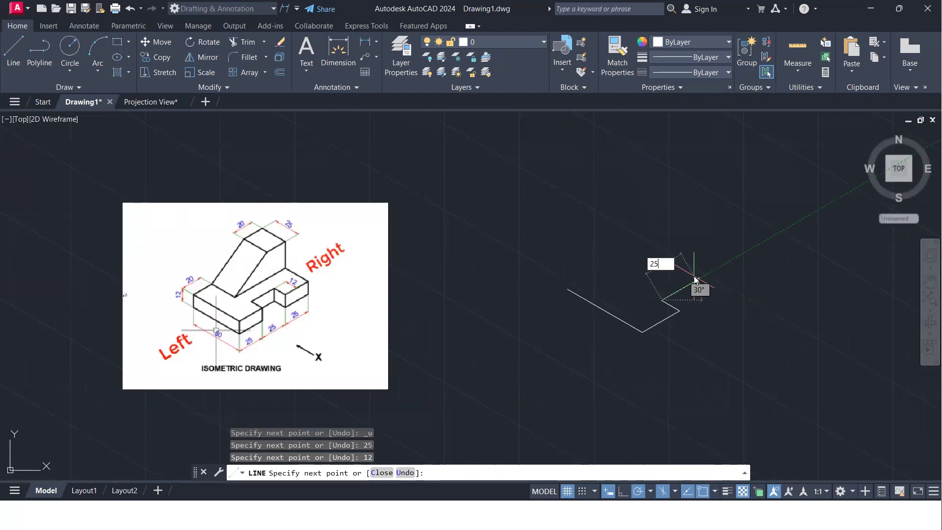
{"action": "key", "text": "Return"}
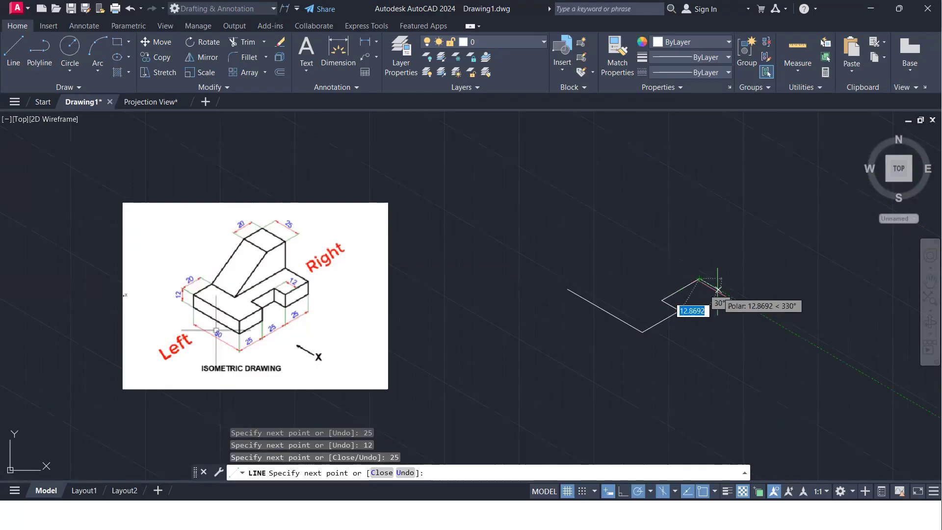
{"action": "type", "text": "12"}
{"action": "key", "text": "Return"}
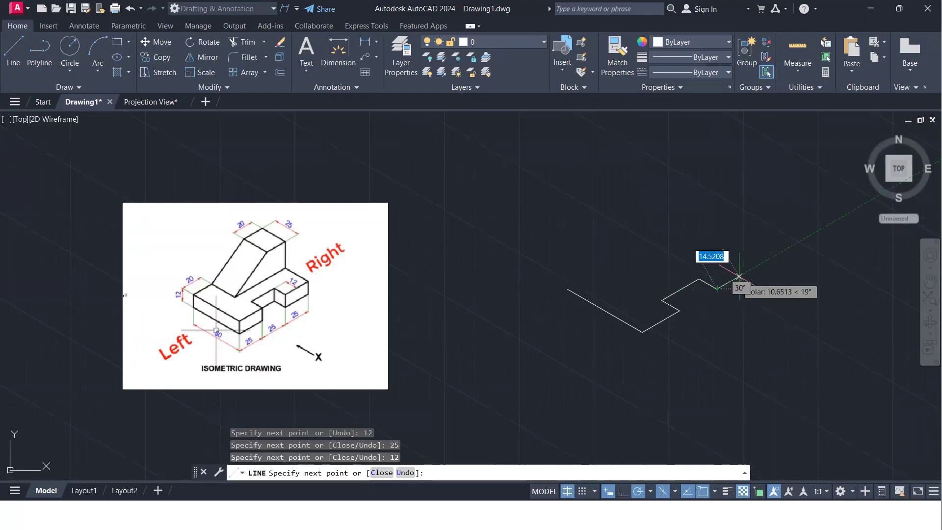
{"action": "type", "text": "25"}
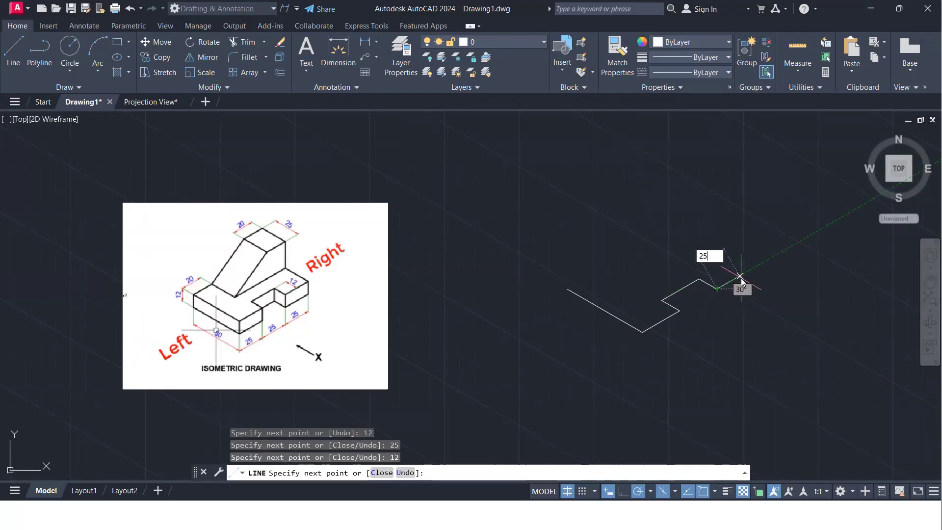
{"action": "key", "text": "Return"}
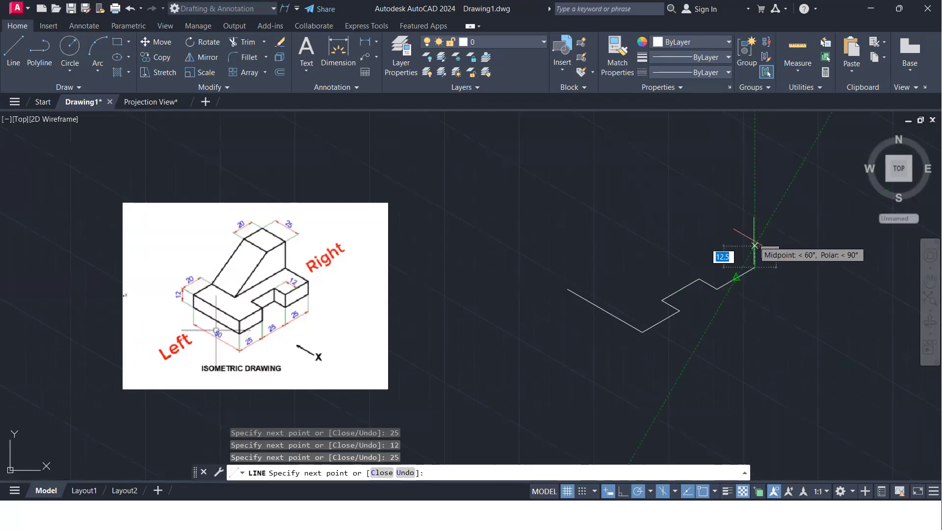
Step: Continue the outline 12 units vertically up, then back along the notch with 25 at 210°, 12 at 150°, 25 at 210° and 12 at 330°
{"action": "type", "text": "12"}
{"action": "key", "text": "Return"}
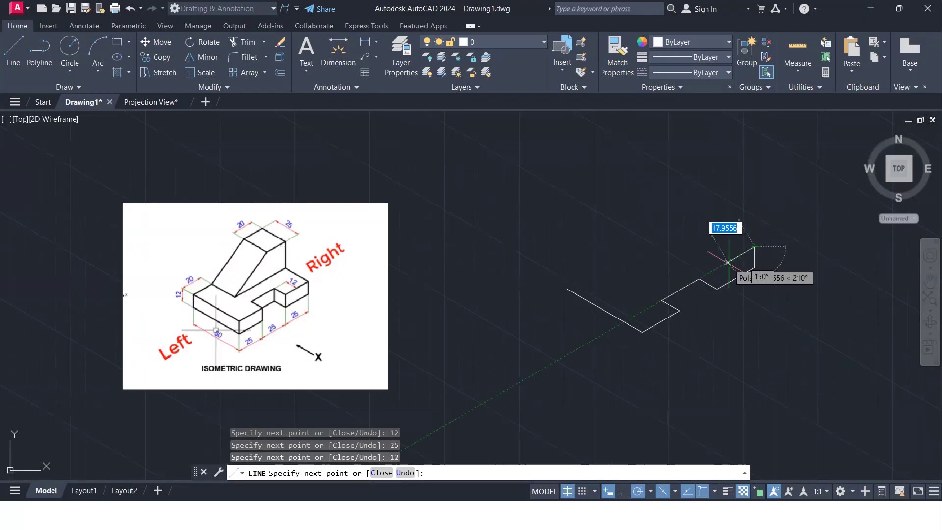
{"action": "type", "text": "25"}
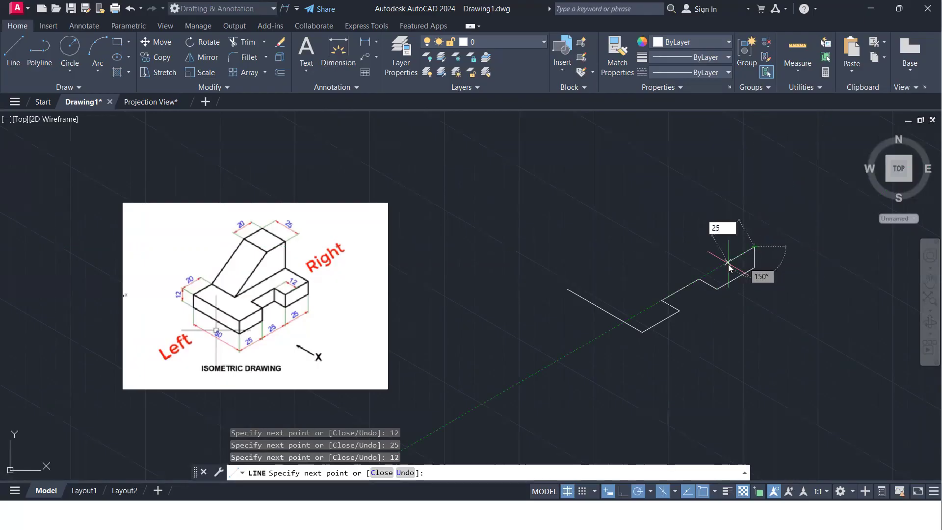
{"action": "key", "text": "Return"}
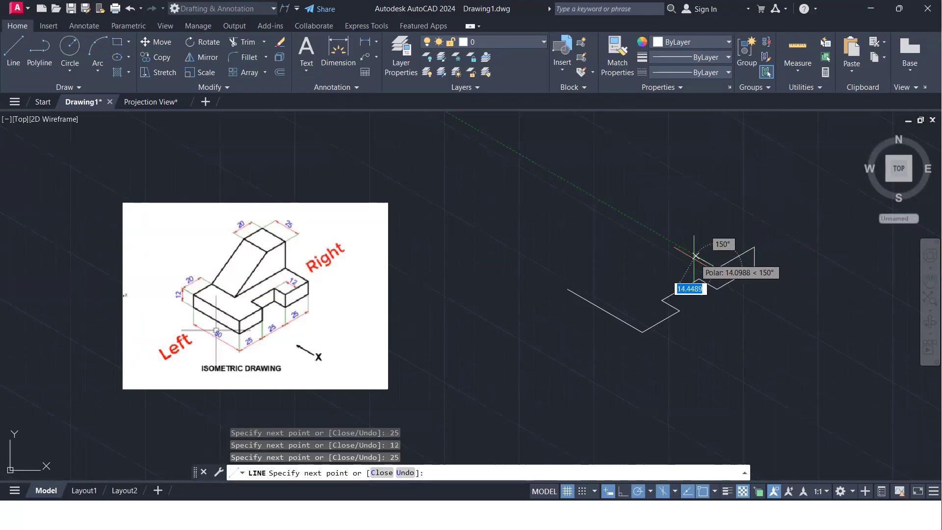
{"action": "type", "text": "12"}
{"action": "key", "text": "Return"}
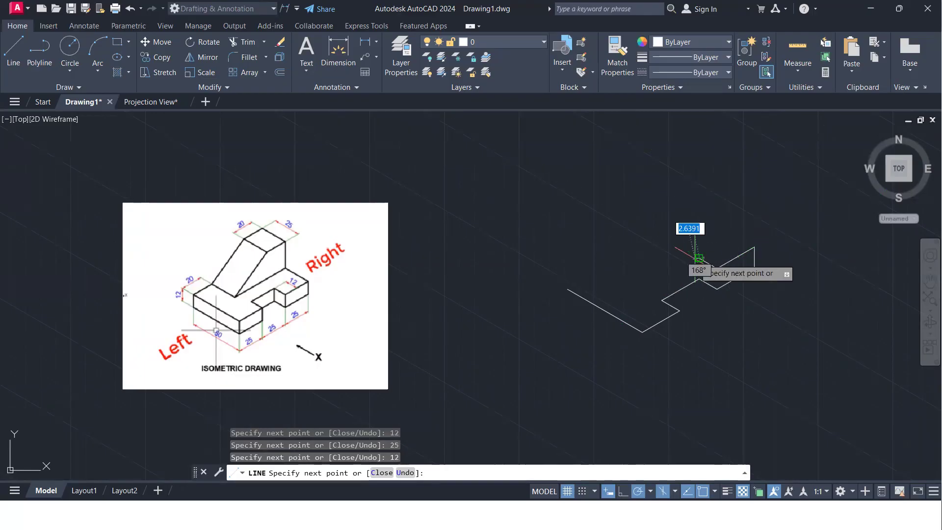
{"action": "type", "text": "25"}
{"action": "key", "text": "Return"}
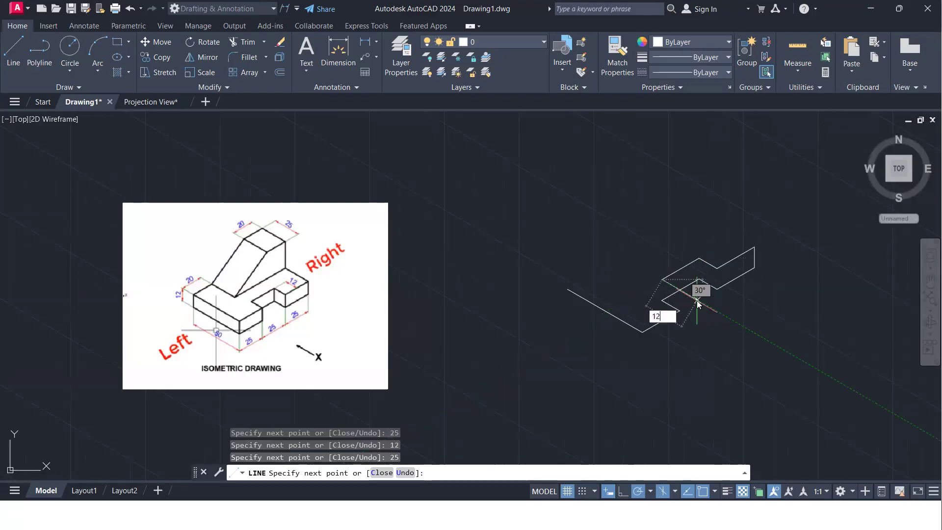
{"action": "type", "text": "12"}
{"action": "key", "text": "Return"}
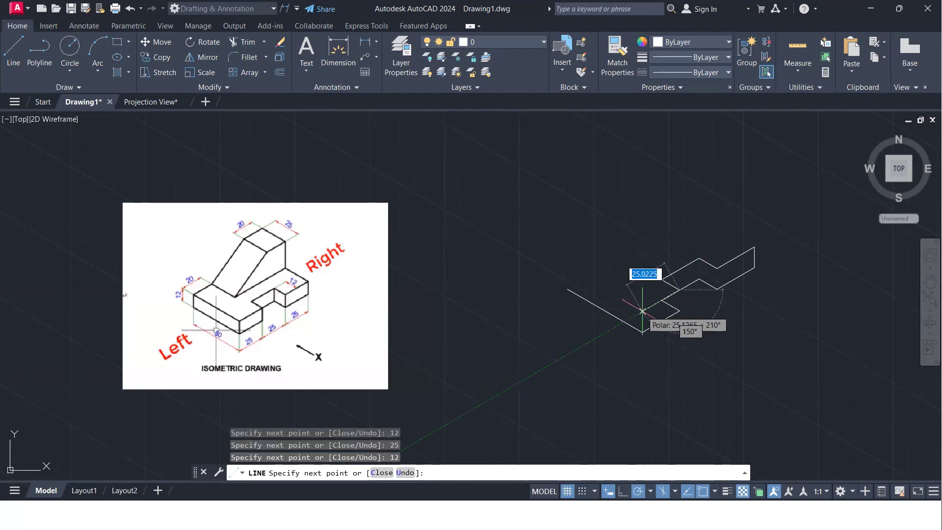
Step: Finish the base's upper edge with segments of 25 at 210° and 50 at 150°, and close it down to the sloping line's upper end
{"action": "type", "text": "2"}
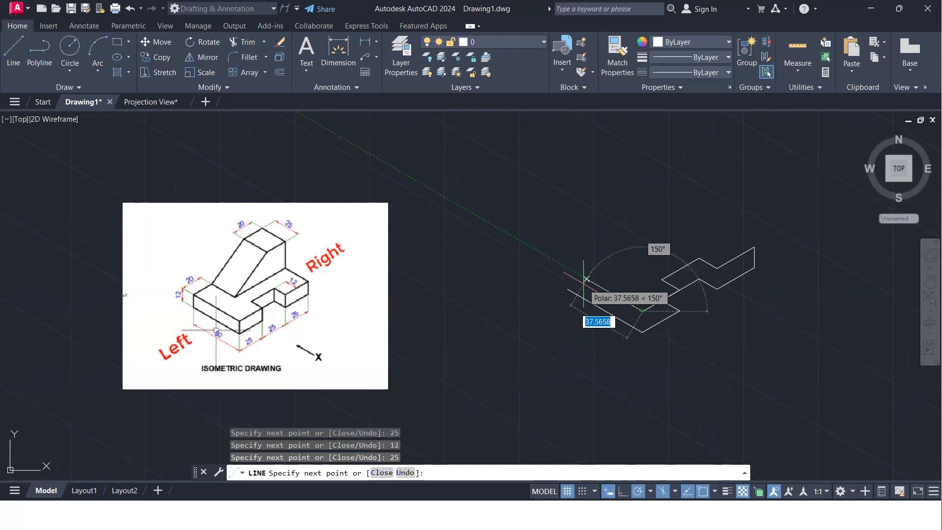
{"action": "type", "text": "50"}
{"action": "key", "text": "Return"}
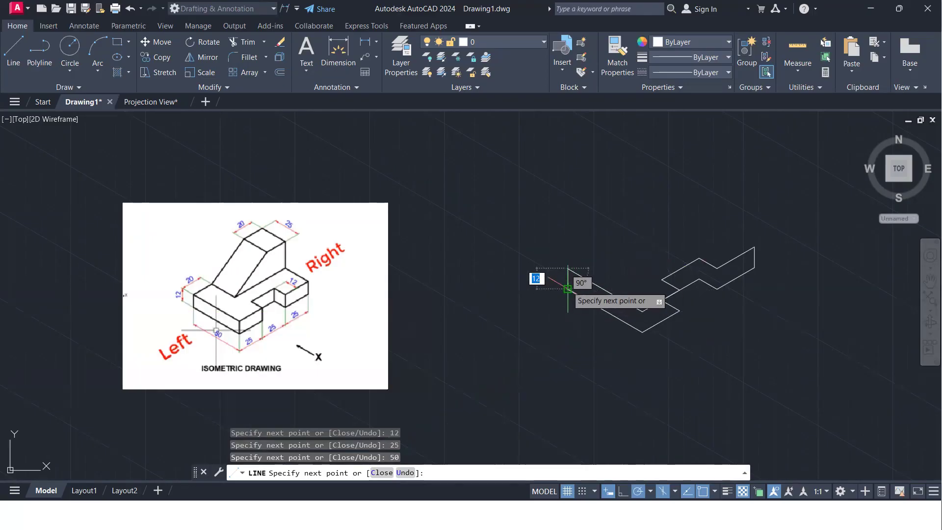
{"action": "key", "text": "Return"}
Step: Draw the vertical edges at the base's front corner and at the inner corner of the notch
{"action": "key", "text": "Return"}
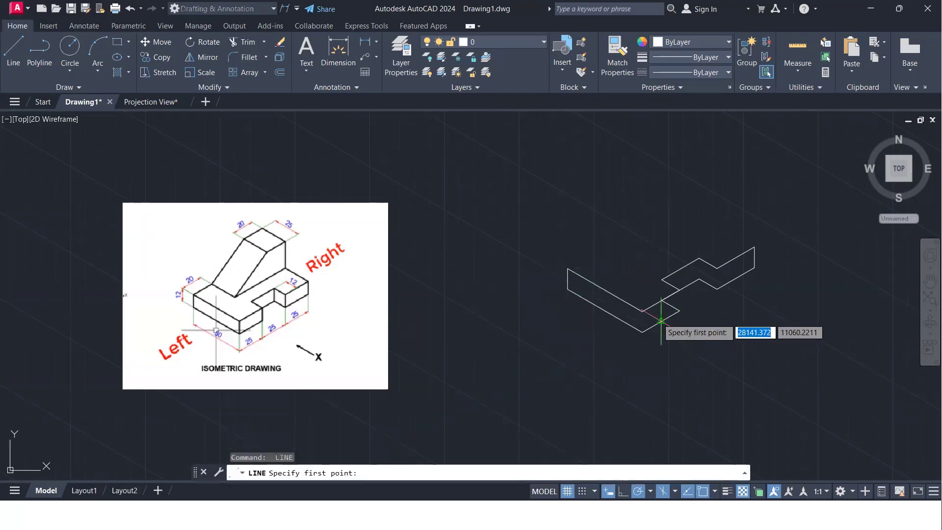
{"action": "left_click", "coordinate": [642, 311]}
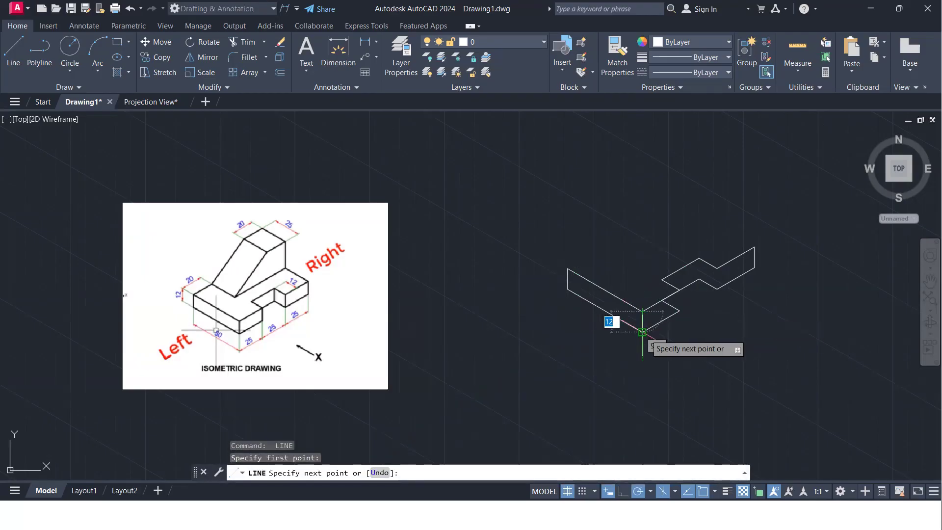
{"action": "key", "text": "Return"}
{"action": "key", "text": "Return"}
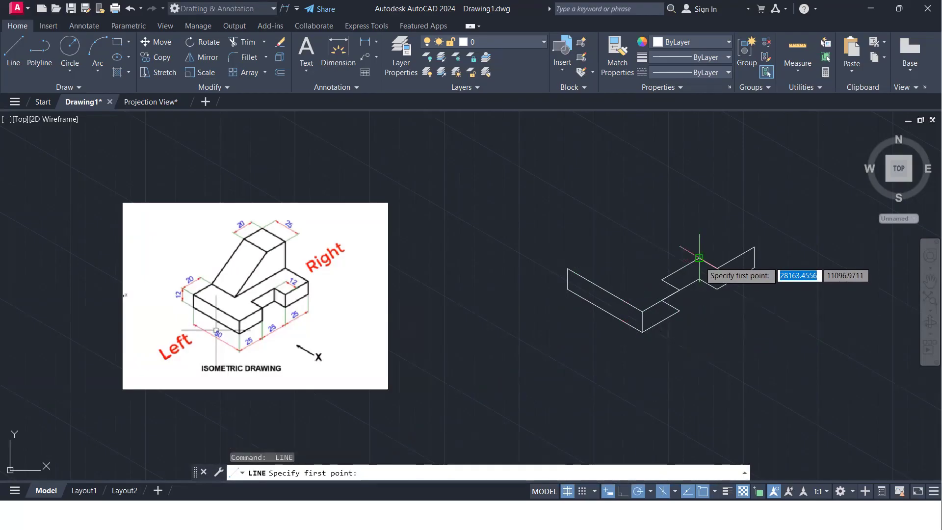
{"action": "left_click", "coordinate": [699, 279]}
{"action": "left_click", "coordinate": [699, 279]}
{"action": "key", "text": "Return"}
Step: Draw the vertical edges at the two outer corners of the notch, joining the upper outline to the lower one
{"action": "key", "text": "Return"}
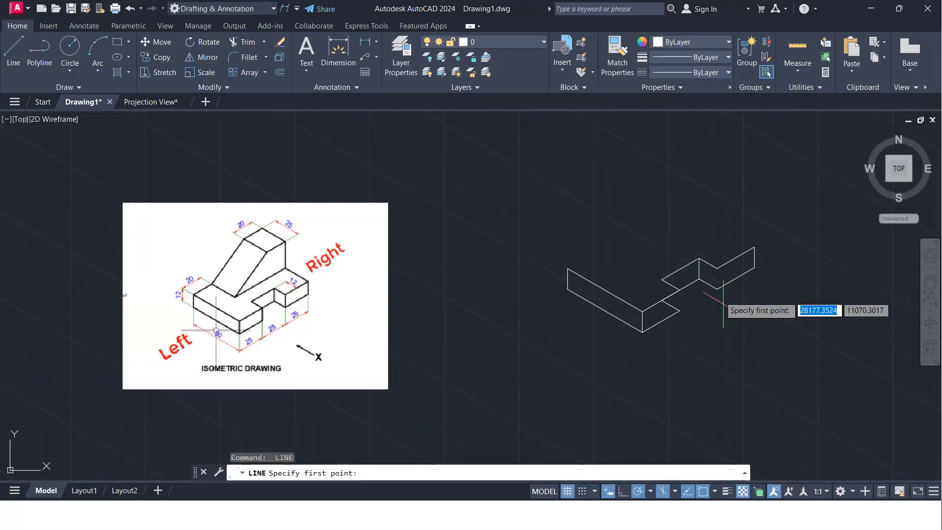
{"action": "left_click", "coordinate": [699, 279]}
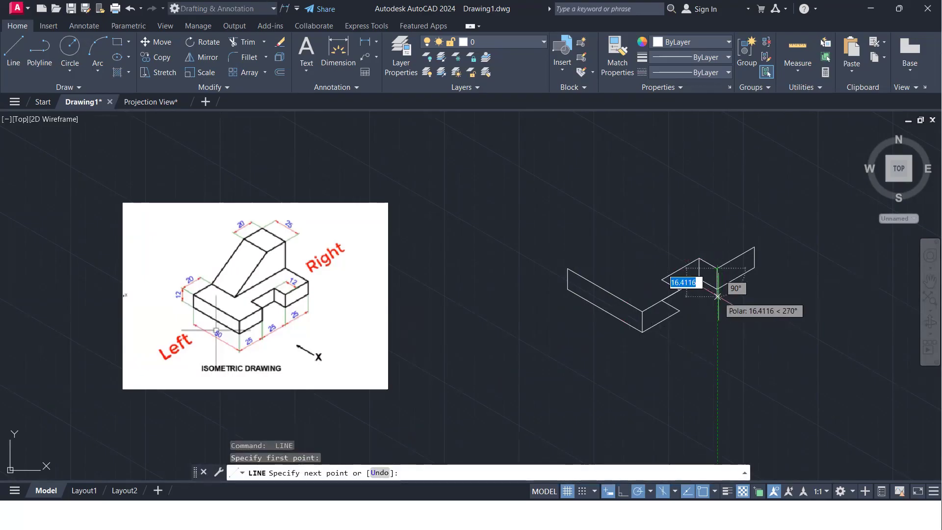
{"action": "left_click", "coordinate": [718, 290]}
{"action": "key", "text": "Return"}
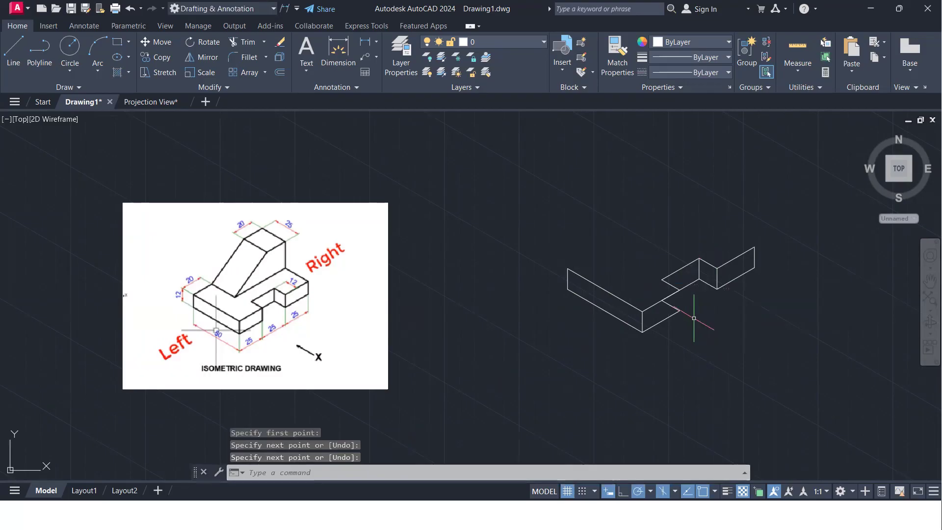
{"action": "key", "text": "Return"}
{"action": "left_click", "coordinate": [679, 310]}
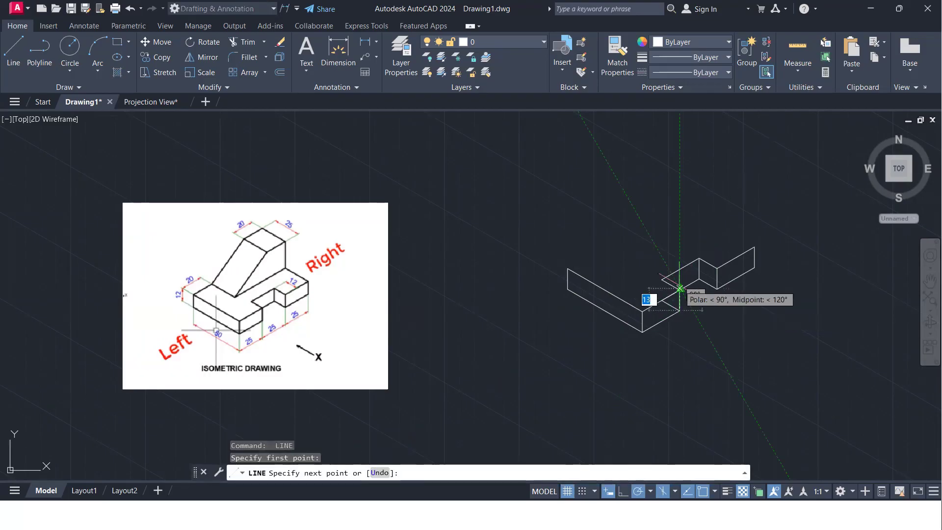
{"action": "left_click", "coordinate": [679, 289]}
{"action": "key", "text": "Return"}
Step: Trim away the hidden lower notch segment inside the front block's right face
{"action": "scroll", "coordinate": [685, 318], "scroll_direction": "up", "scroll_amount": 2}
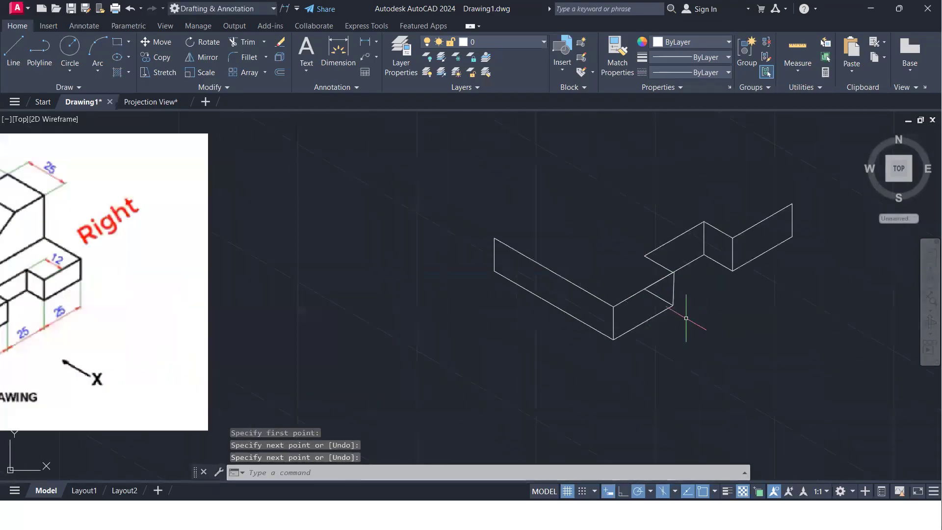
{"action": "type", "text": "tr"}
{"action": "key", "text": "Return"}
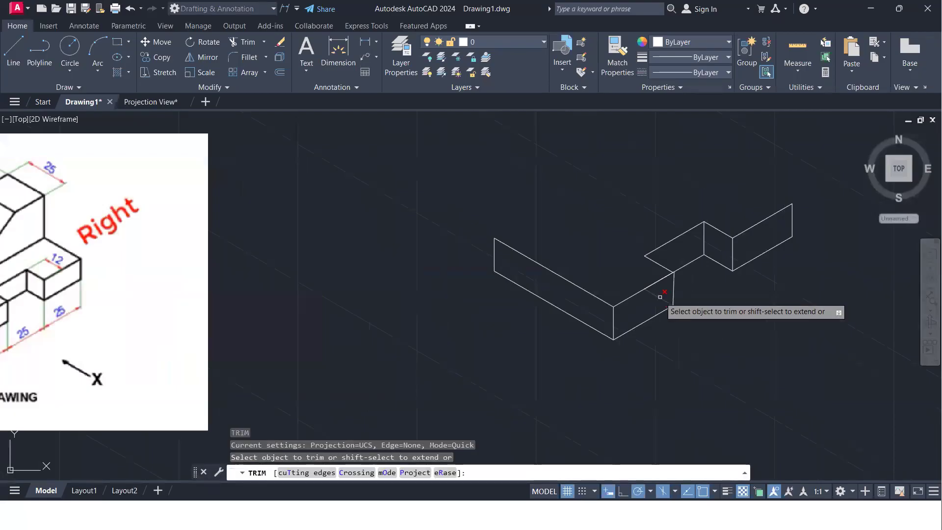
{"action": "left_click", "coordinate": [658, 295]}
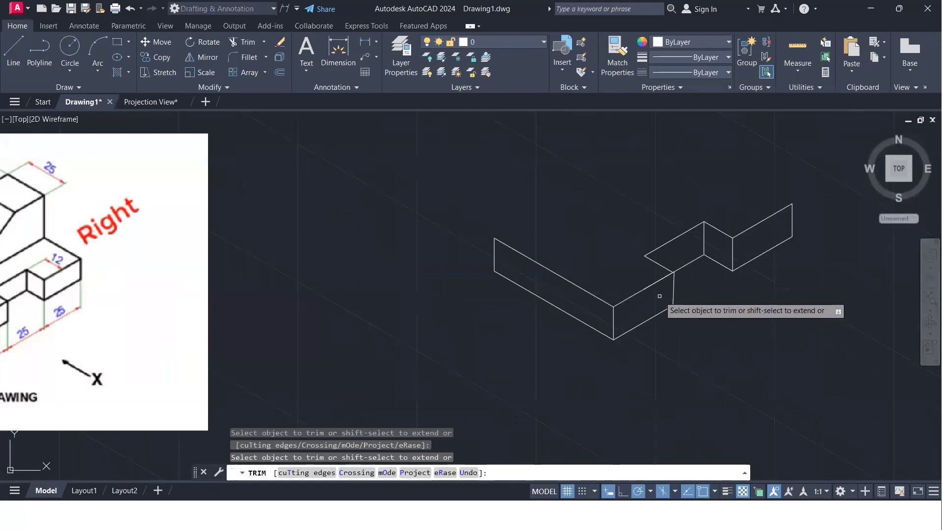
{"action": "key", "text": "Return"}
Step: Start the base's rear top outline at its upper left corner with segments of 20 at 30° and 25 at 330°
{"action": "scroll", "coordinate": [680, 301], "scroll_direction": "down", "scroll_amount": 2}
{"action": "scroll", "coordinate": [664, 374], "scroll_direction": "down", "scroll_amount": 2}
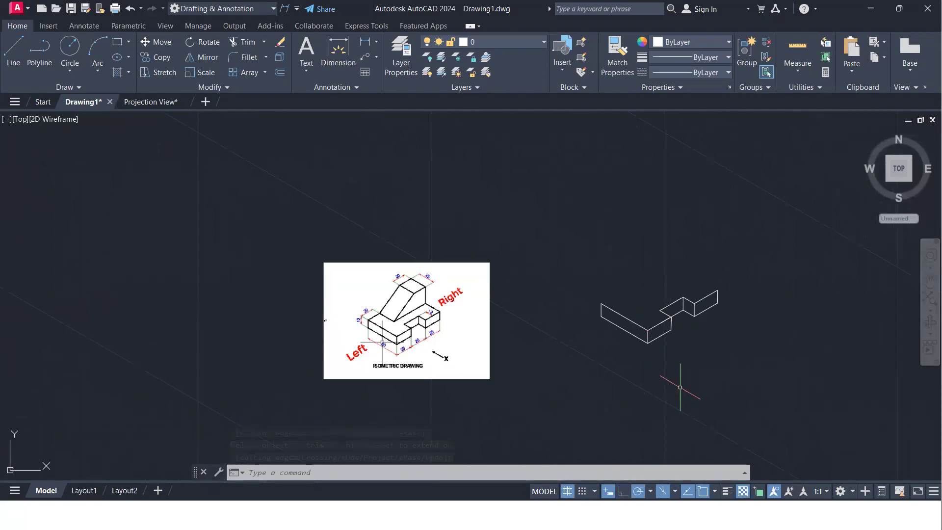
{"action": "key", "text": "Return"}
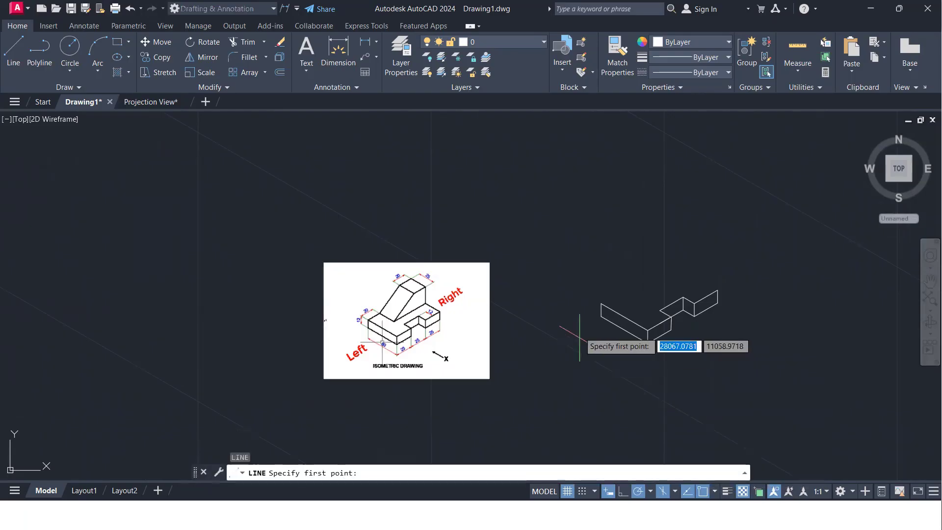
{"action": "left_click", "coordinate": [600, 302]}
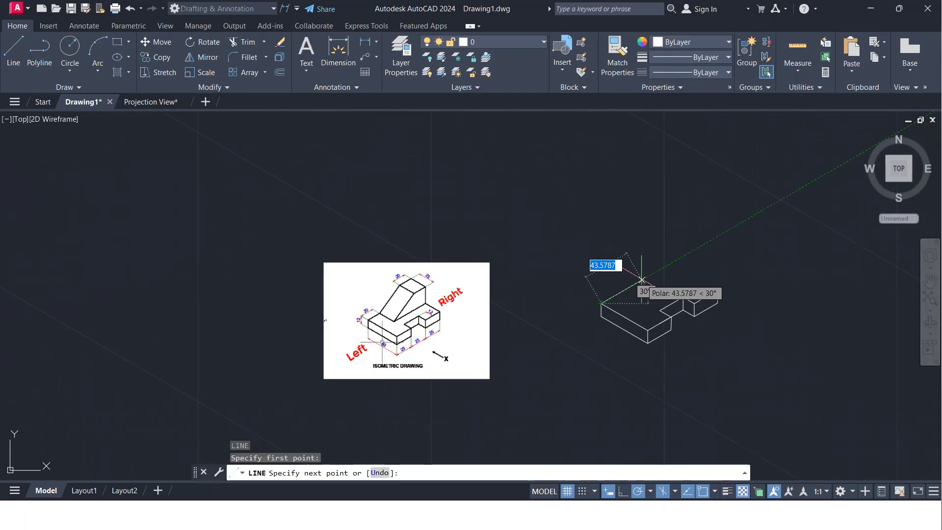
{"action": "type", "text": "20"}
{"action": "key", "text": "Return"}
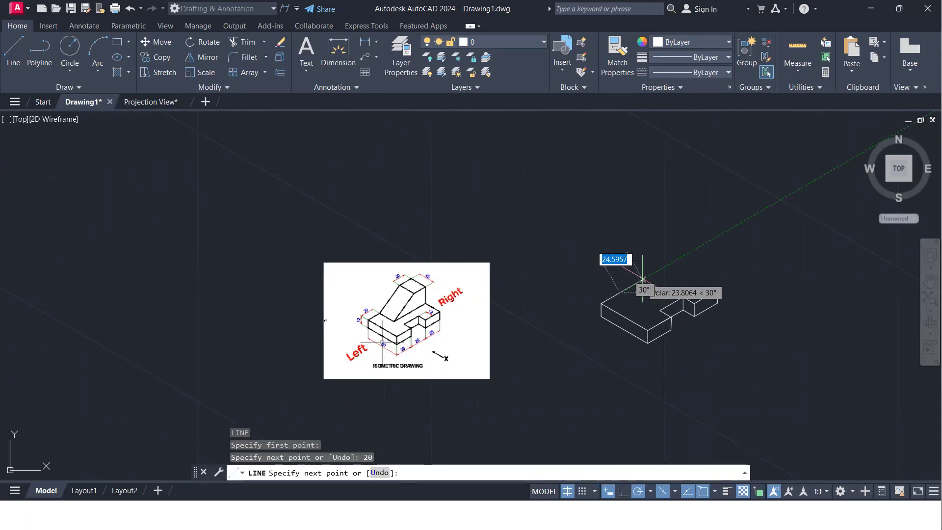
{"action": "scroll", "coordinate": [645, 286], "scroll_direction": "up", "scroll_amount": 4}
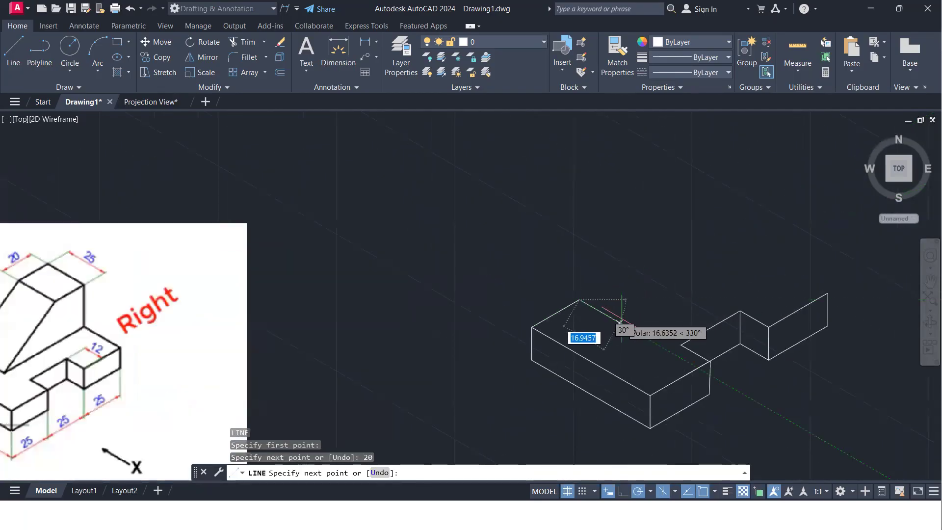
{"action": "middle_click_drag", "start_coordinate": [626, 326], "coordinate": [683, 282]}
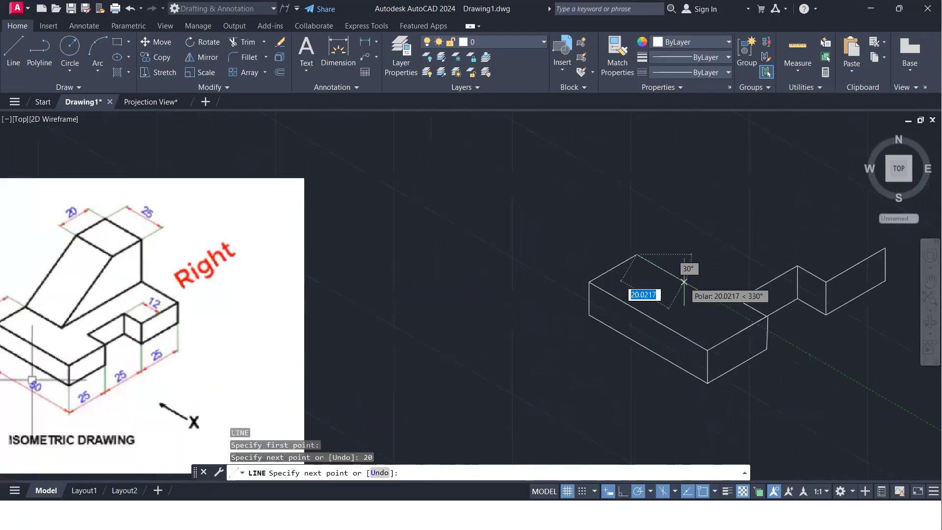
{"action": "key", "text": "Return"}
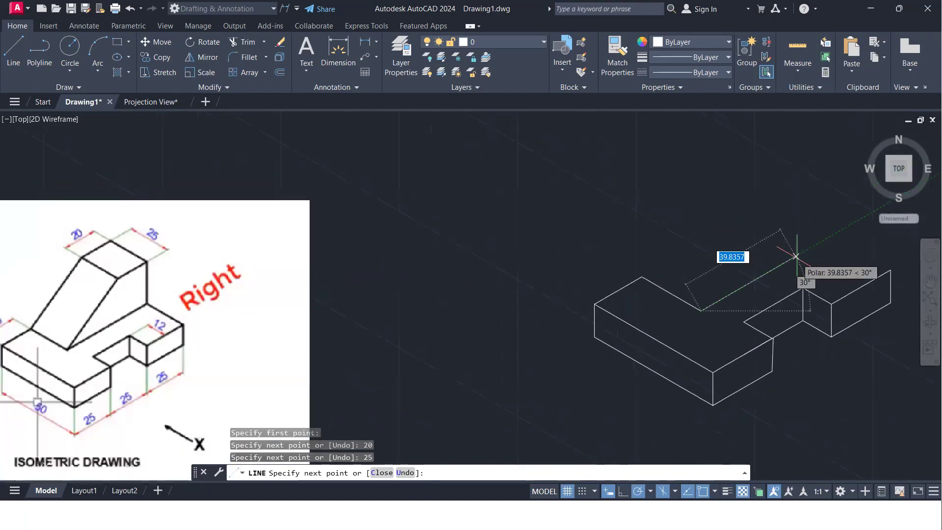
Step: Extend the rear top outline with a 55-unit segment at 30°
{"action": "scroll", "coordinate": [792, 257], "scroll_direction": "down", "scroll_amount": 2}
{"action": "middle_click_drag", "start_coordinate": [792, 256], "coordinate": [752, 255]}
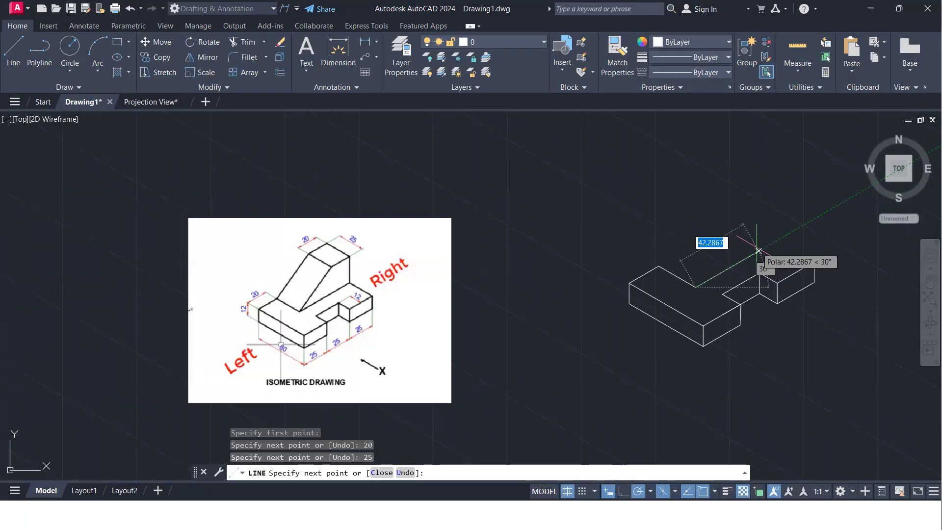
{"action": "type", "text": "55"}
{"action": "key", "text": "Return"}
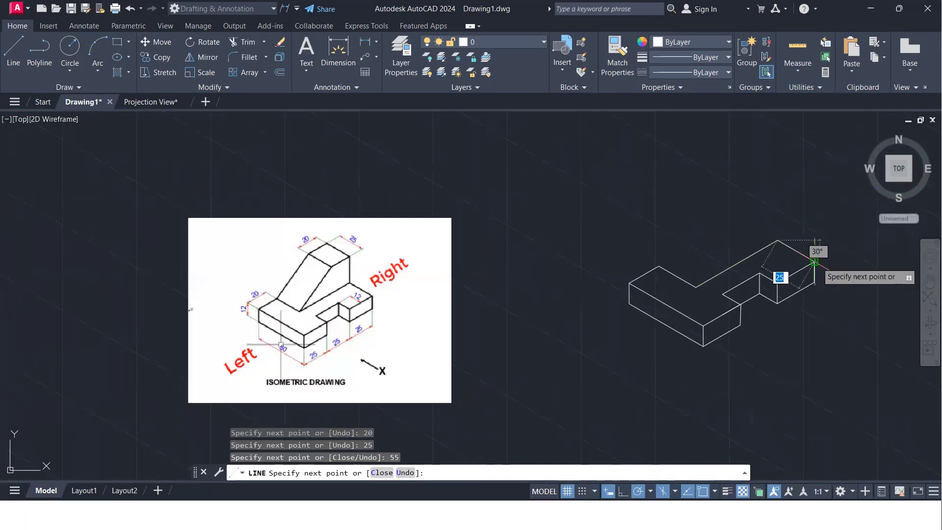
Step: Finish the base's rear top outline with a 25-unit segment at 330° to the right-hand rear corner
{"action": "left_click", "coordinate": [813, 262]}
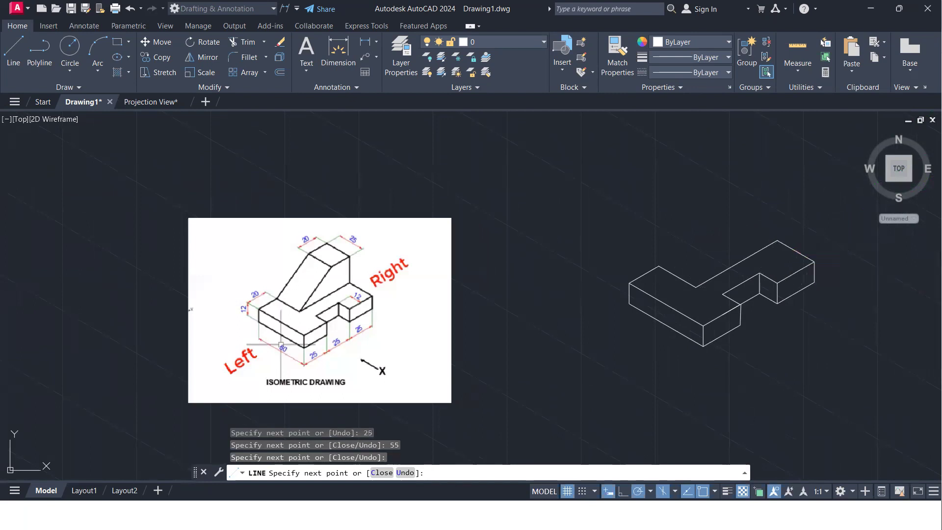
{"action": "key", "text": "Return"}
Step: Start the raised block at the base's rearmost top corner with a 20-unit vertical and a 20-unit edge parallel to the base's long outline
{"action": "key", "text": "Return"}
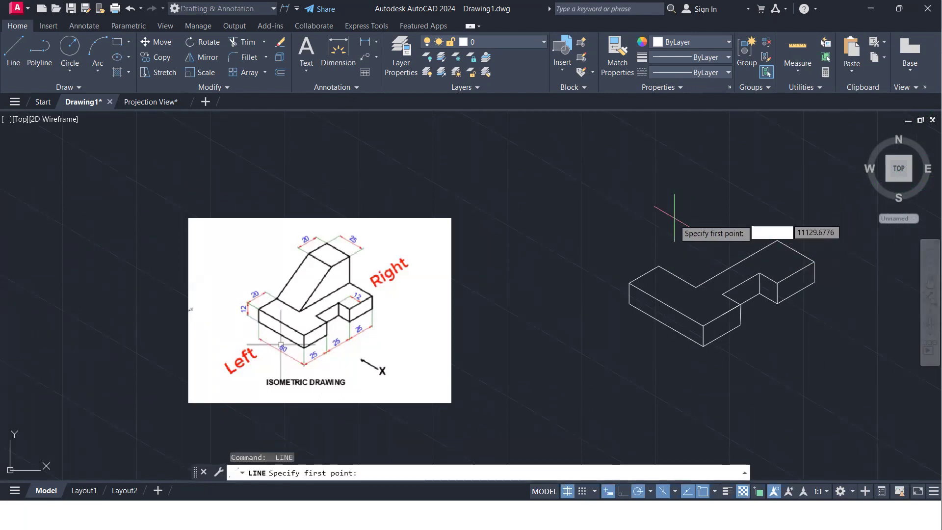
{"action": "left_click", "coordinate": [777, 240]}
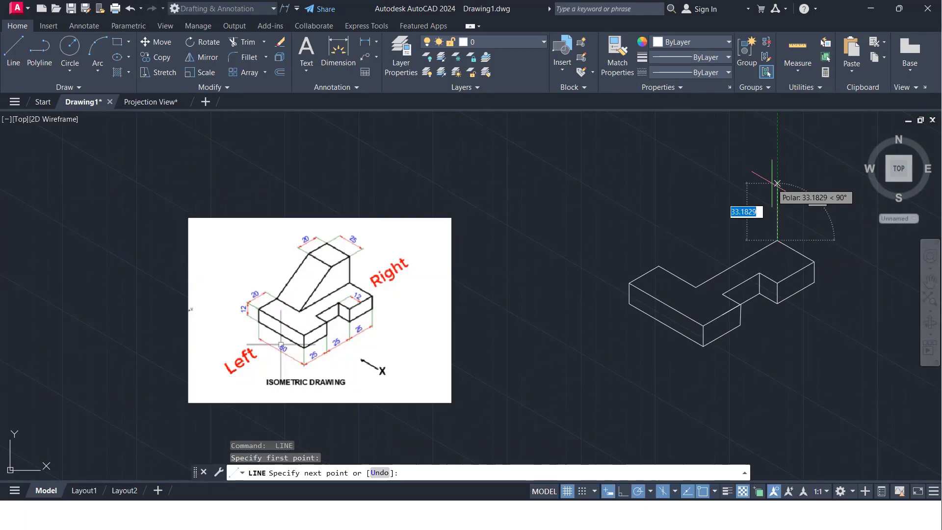
{"action": "type", "text": "20"}
{"action": "key", "text": "Return"}
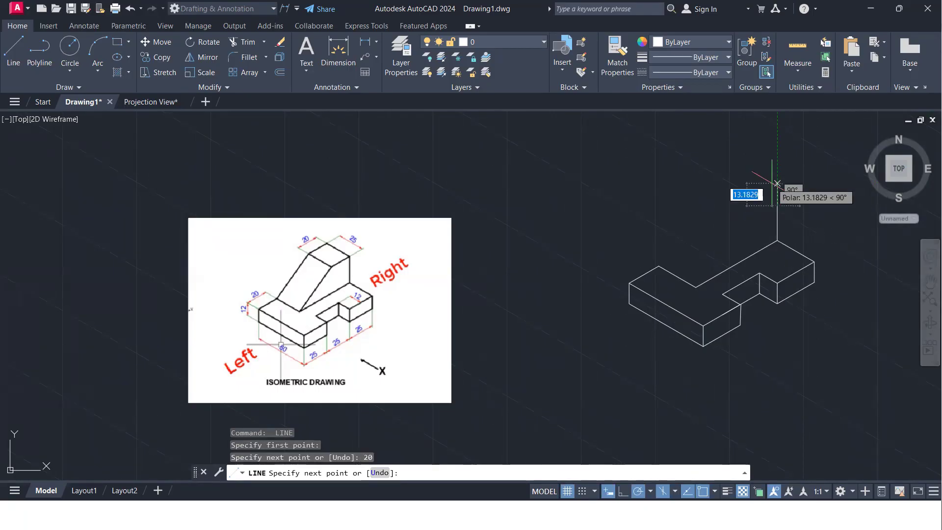
{"action": "type", "text": "20"}
{"action": "key", "text": "Return"}
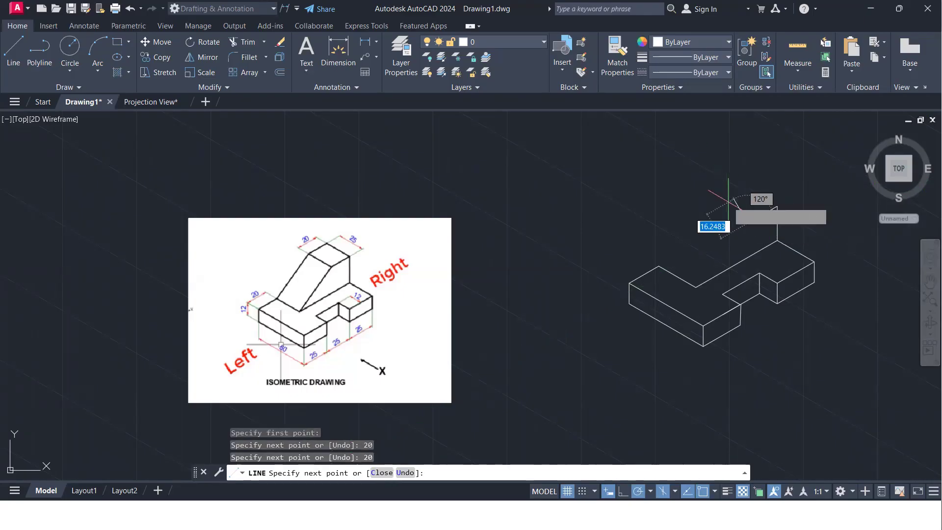
Step: Complete the raised block's top face with edges of 25 at 150° and 20 at 30°, closing at the 20-unit vertical's upper end
{"action": "type", "text": "25"}
{"action": "key", "text": "Return"}
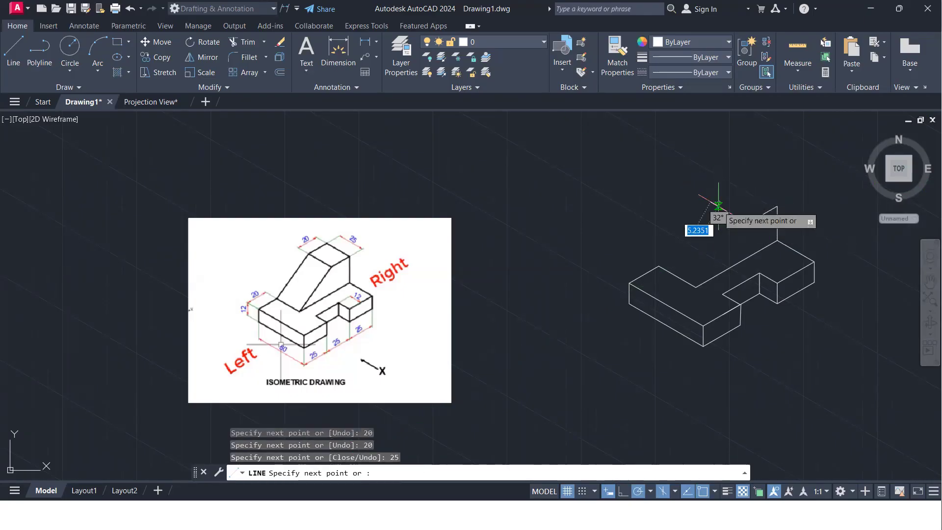
{"action": "type", "text": "20"}
{"action": "key", "text": "Return"}
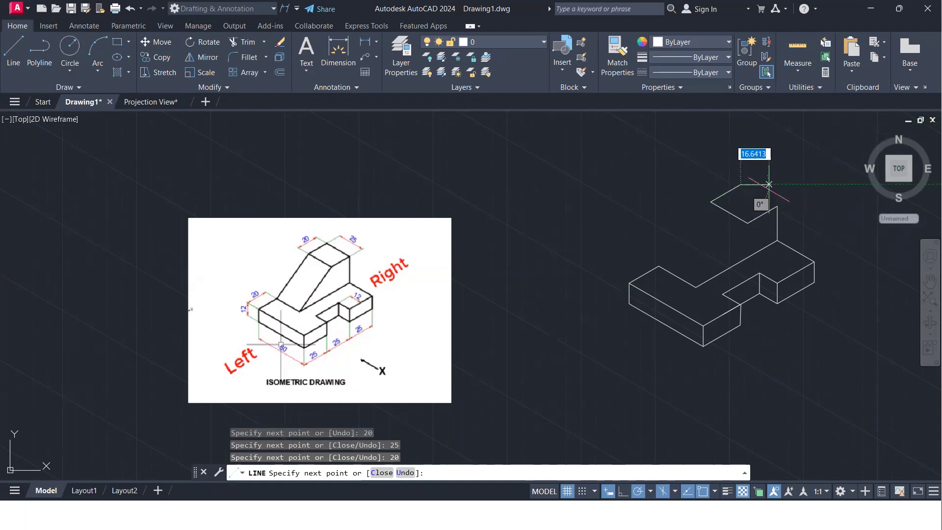
{"action": "left_click", "coordinate": [777, 206]}
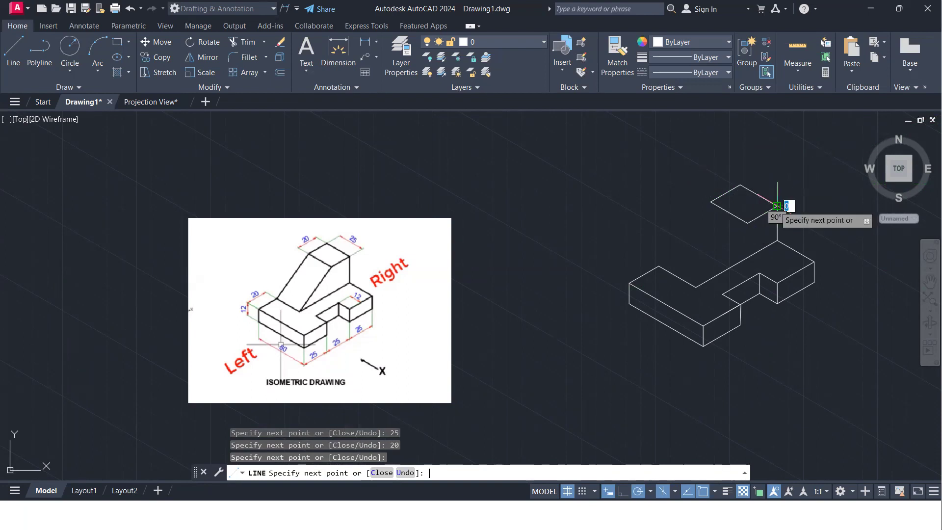
{"action": "key", "text": "Return"}
Step: Draw both sloping edges from the top face of the 20-unit-high block down to the base's inner and rear left corners
{"action": "key", "text": "Return"}
{"action": "left_click", "coordinate": [747, 223]}
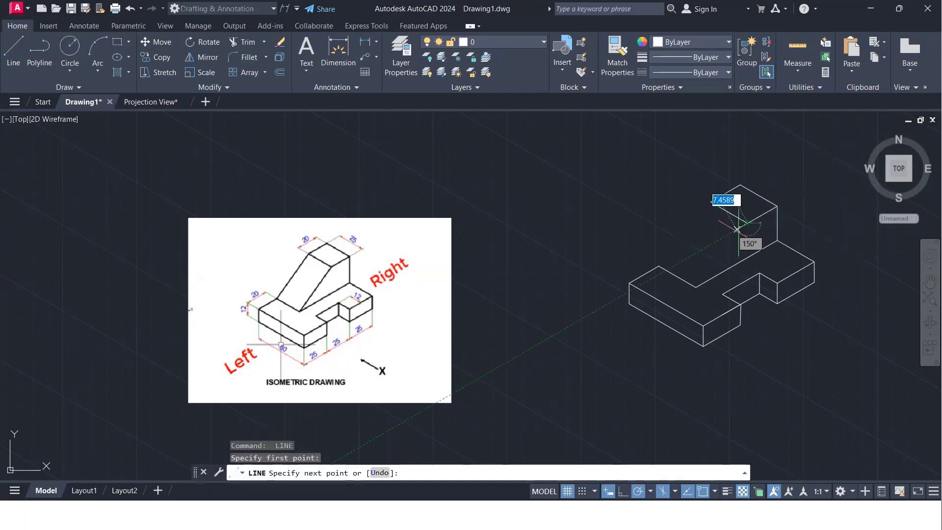
{"action": "left_click", "coordinate": [695, 287]}
{"action": "key", "text": "Return"}
{"action": "key", "text": "Return"}
{"action": "left_click", "coordinate": [710, 201]}
{"action": "left_click", "coordinate": [658, 266]}
{"action": "key", "text": "Return"}
Step: Compare the finished isometric with the reference image and check the raised block's height in the Projection View drawing's side view
{"action": "scroll", "coordinate": [688, 289], "scroll_direction": "down", "scroll_amount": 4}
{"action": "scroll", "coordinate": [645, 275], "scroll_direction": "up", "scroll_amount": 4}
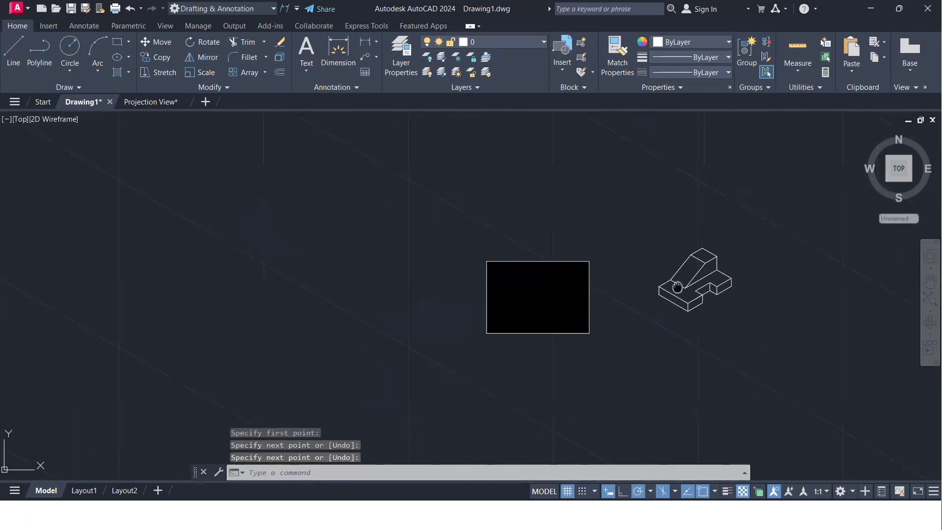
{"action": "middle_click_drag", "start_coordinate": [645, 275], "coordinate": [617, 269]}
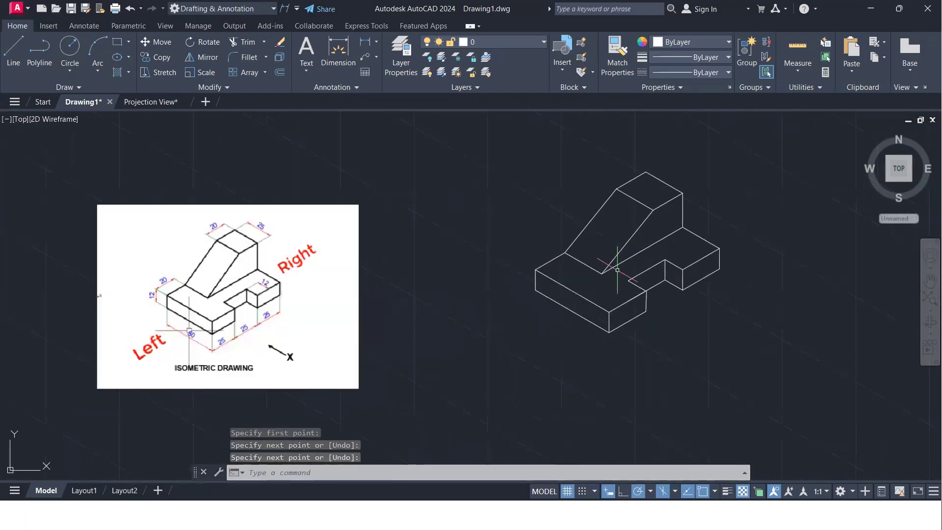
{"action": "middle_click_drag", "start_coordinate": [656, 226], "coordinate": [614, 211]}
{"action": "scroll", "coordinate": [424, 310], "scroll_direction": "down", "scroll_amount": 2}
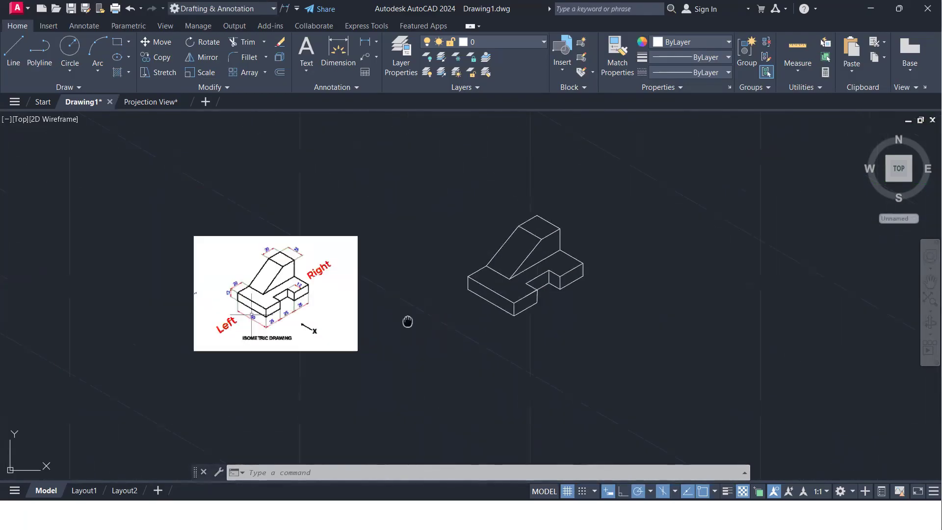
{"action": "middle_click_drag", "start_coordinate": [408, 322], "coordinate": [362, 273]}
{"action": "scroll", "coordinate": [363, 275], "scroll_direction": "down", "scroll_amount": 2}
{"action": "scroll", "coordinate": [448, 289], "scroll_direction": "down", "scroll_amount": 3}
{"action": "scroll", "coordinate": [451, 301], "scroll_direction": "up", "scroll_amount": 3}
{"action": "scroll", "coordinate": [427, 282], "scroll_direction": "up", "scroll_amount": 3}
{"action": "left_click", "coordinate": [145, 103]}
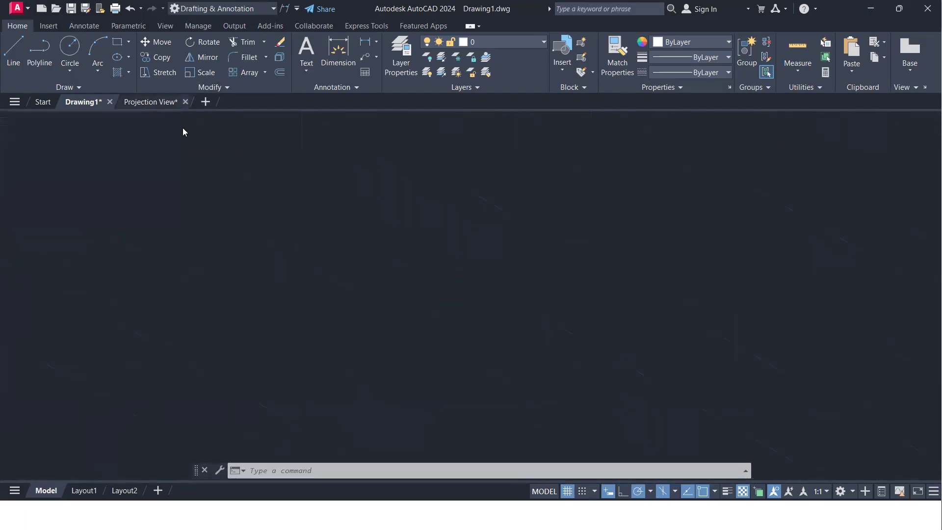
{"action": "scroll", "coordinate": [841, 372], "scroll_direction": "down", "scroll_amount": 4}
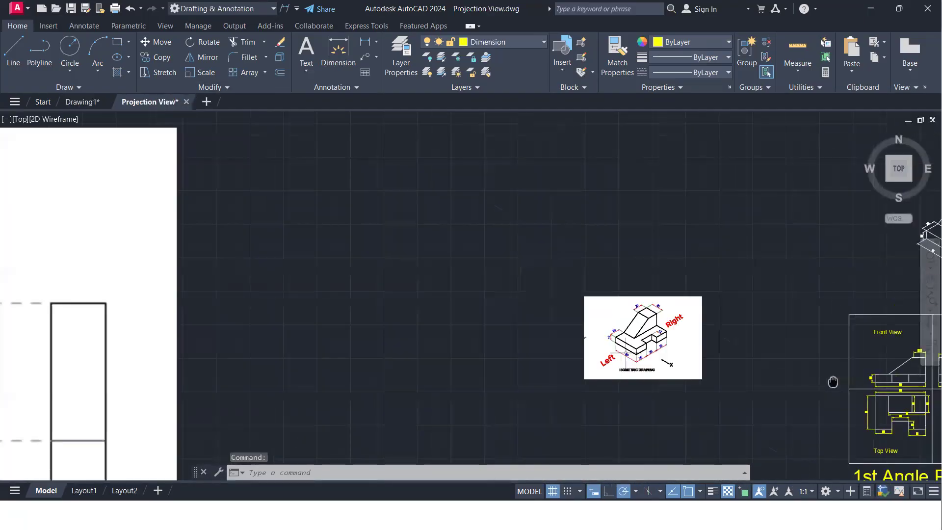
{"action": "middle_click_drag", "start_coordinate": [834, 381], "coordinate": [500, 329]}
{"action": "scroll", "coordinate": [623, 324], "scroll_direction": "up", "scroll_amount": 5}
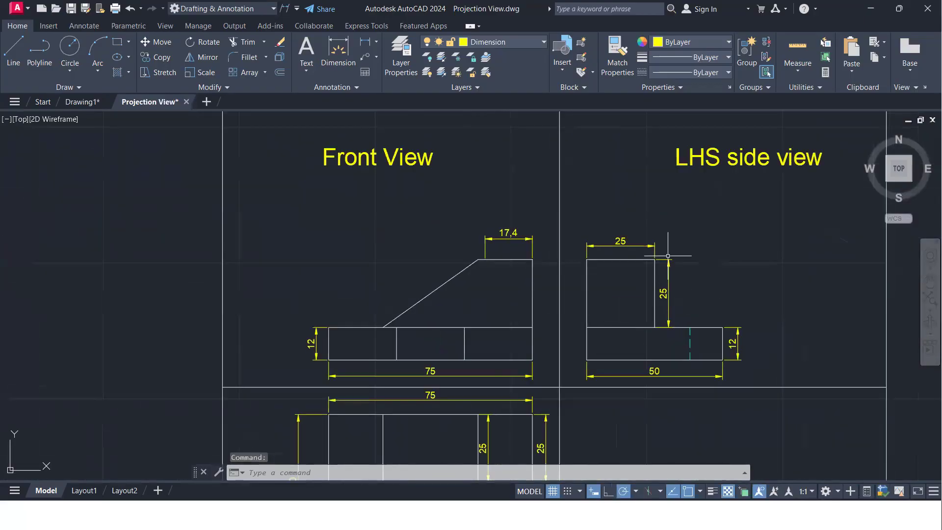
{"action": "scroll", "coordinate": [674, 303], "scroll_direction": "down", "scroll_amount": 5}
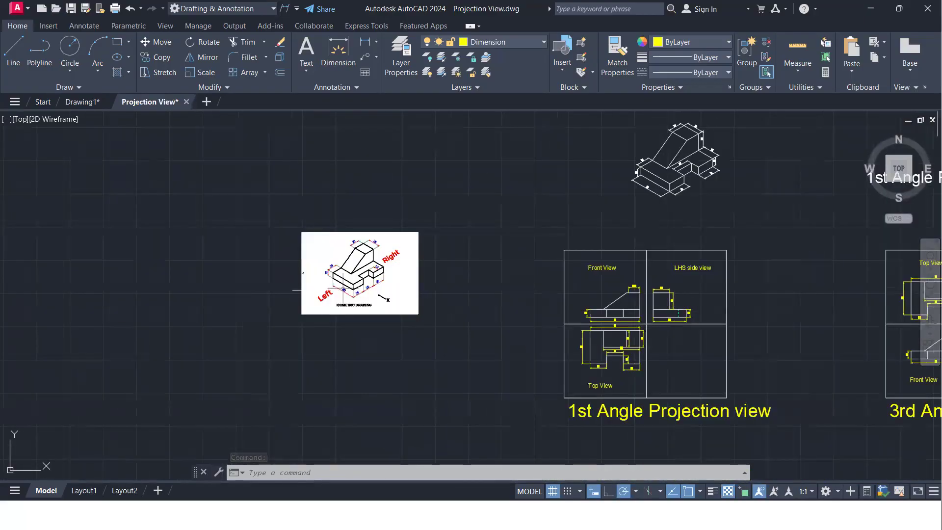
Step: Return to Drawing1 and erase the raised block's seven lines, keeping the base
{"action": "left_click", "coordinate": [80, 107]}
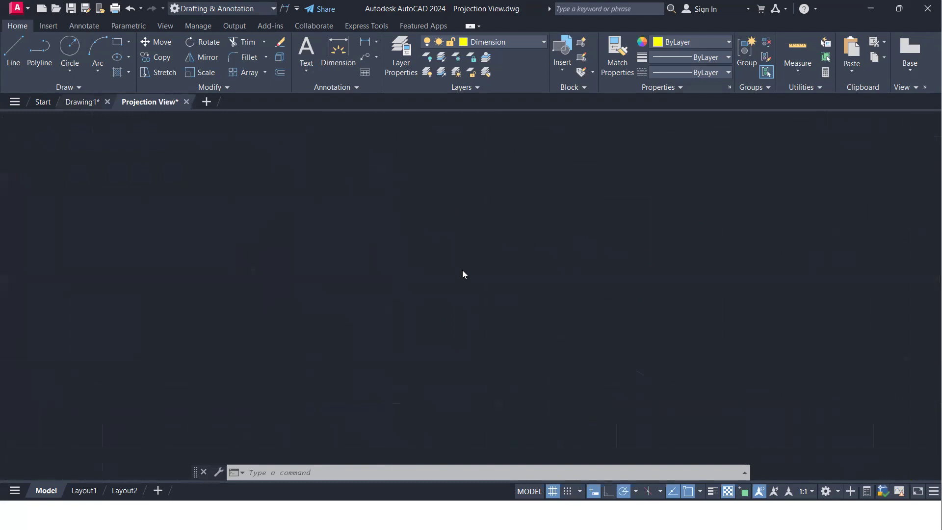
{"action": "middle_click_drag", "start_coordinate": [458, 216], "coordinate": [456, 454]}
{"action": "scroll", "coordinate": [505, 307], "scroll_direction": "up", "scroll_amount": 4}
{"action": "left_click", "coordinate": [508, 310]}
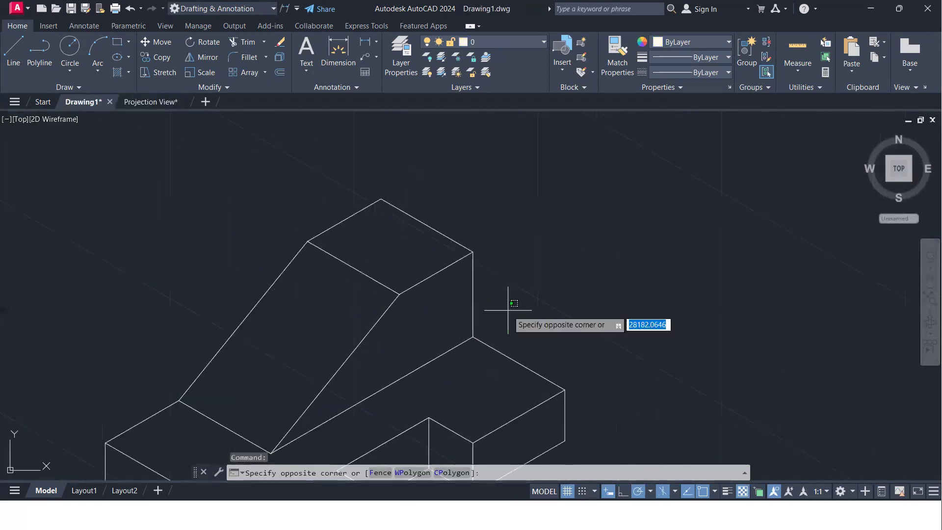
{"action": "left_click", "coordinate": [276, 204]}
{"action": "key", "text": "Delete"}
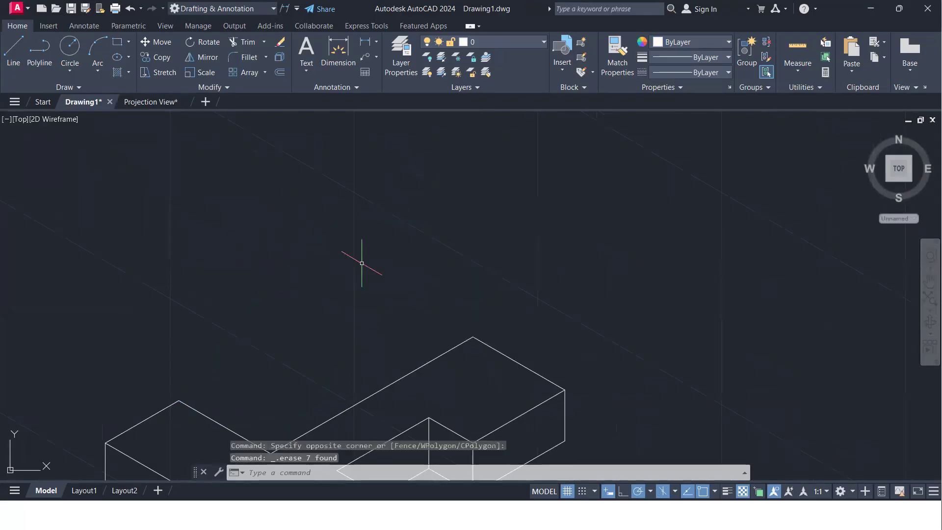
Step: Restart the raised block at the base's rearmost top corner with a 25-unit vertical and a 20-unit edge parallel to the base's long outline
{"action": "type", "text": "l"}
{"action": "key", "text": "Return"}
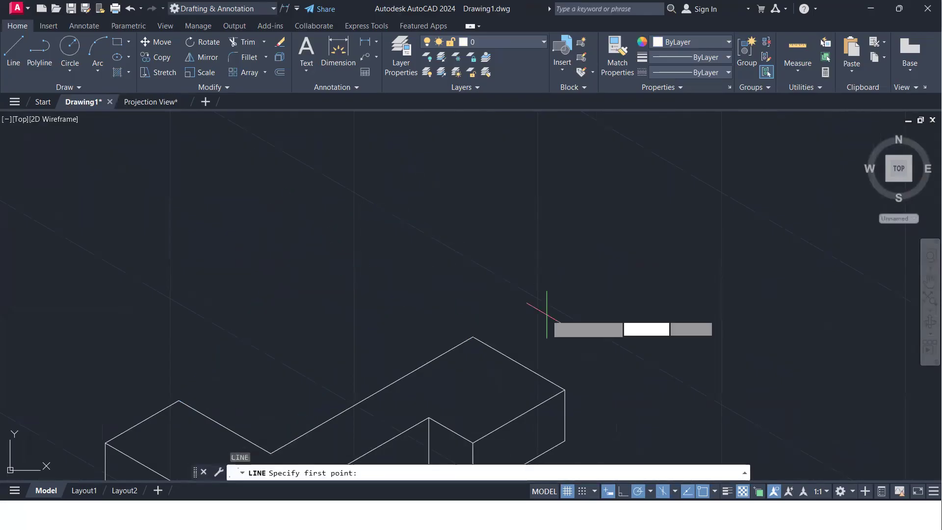
{"action": "left_click", "coordinate": [473, 336]}
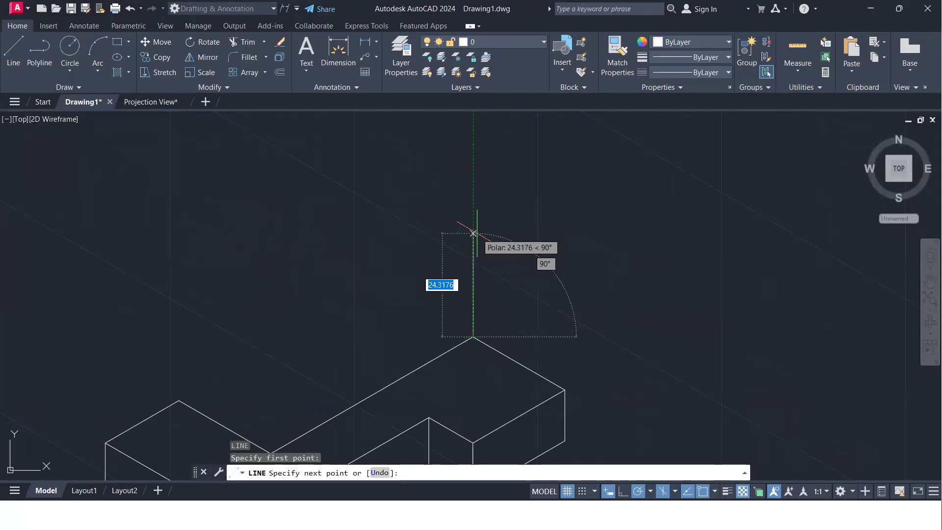
{"action": "type", "text": "25"}
{"action": "key", "text": "Return"}
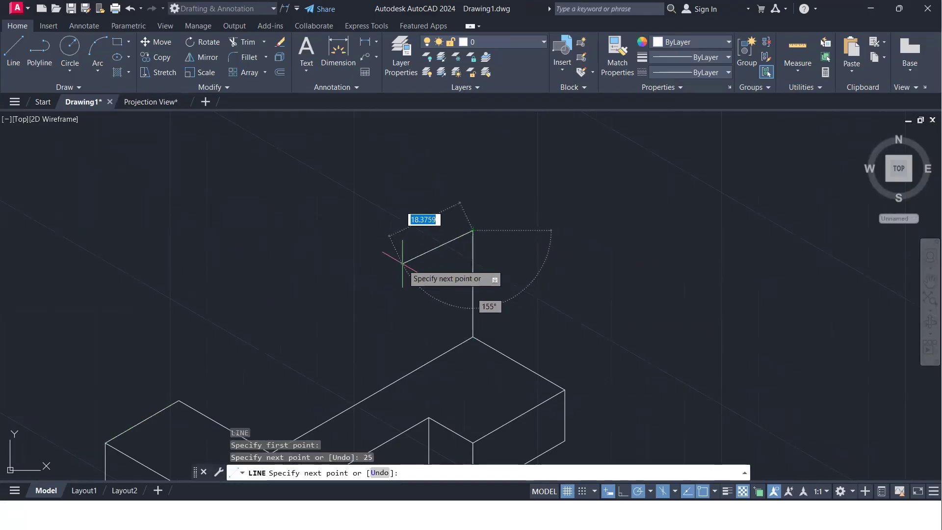
{"action": "type", "text": "20"}
{"action": "key", "text": "Return"}
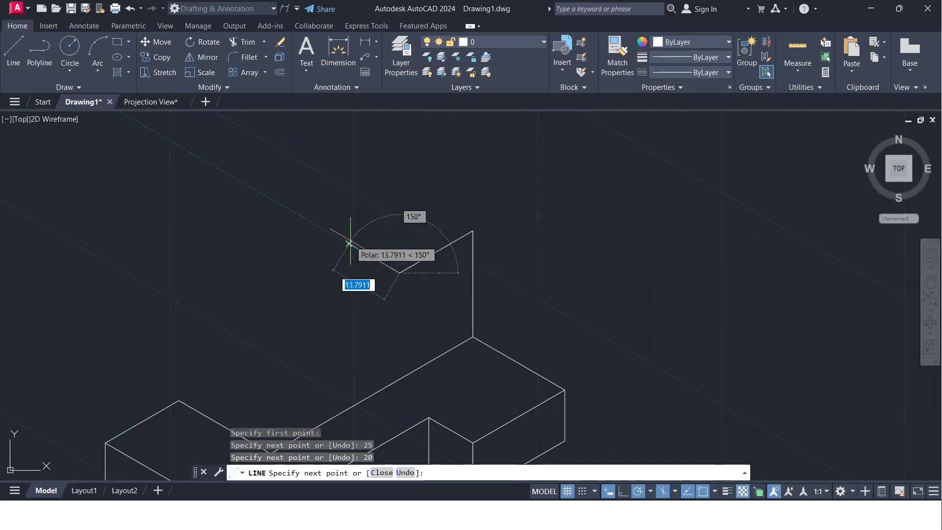
Step: Complete the raised block's top face with edges of 25 at 150° and 20 at 30°, closing at the 25-unit vertical's upper end
{"action": "type", "text": "25"}
{"action": "key", "text": "Return"}
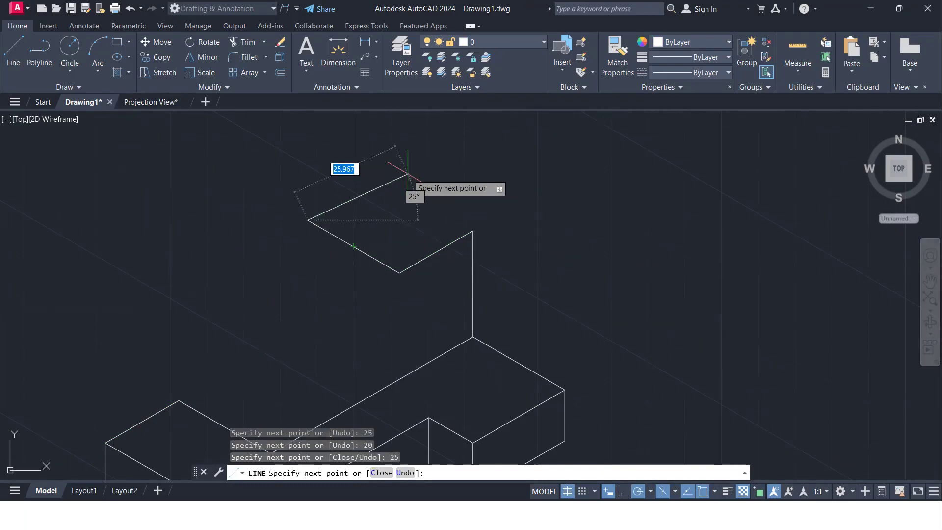
{"action": "type", "text": "20"}
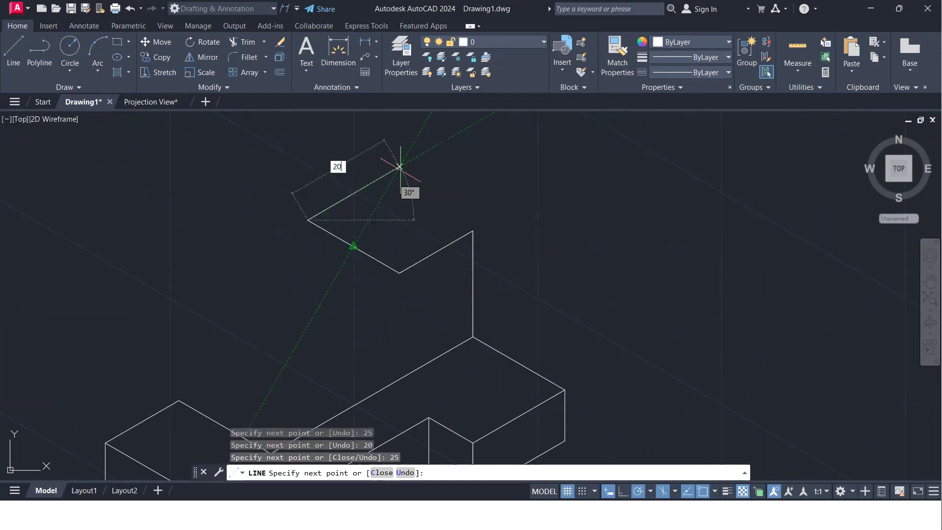
{"action": "key", "text": "Return"}
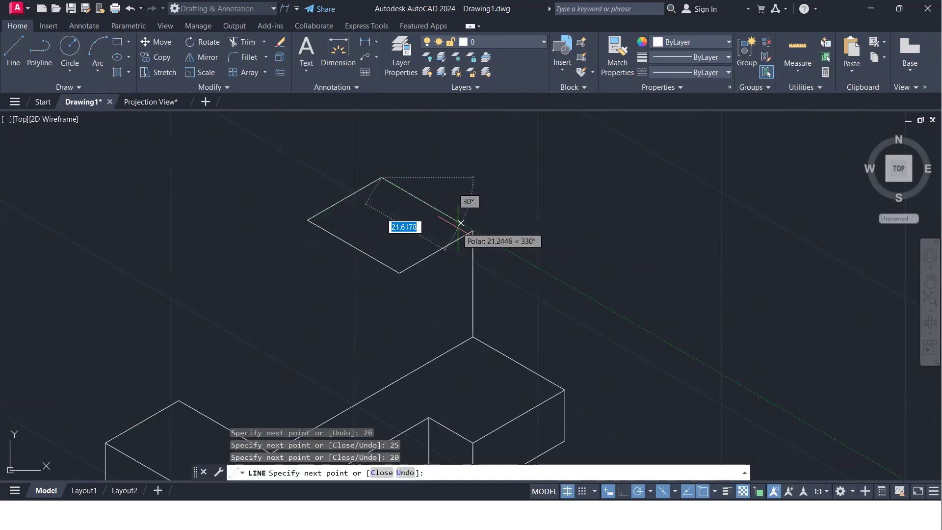
{"action": "key", "text": "Return"}
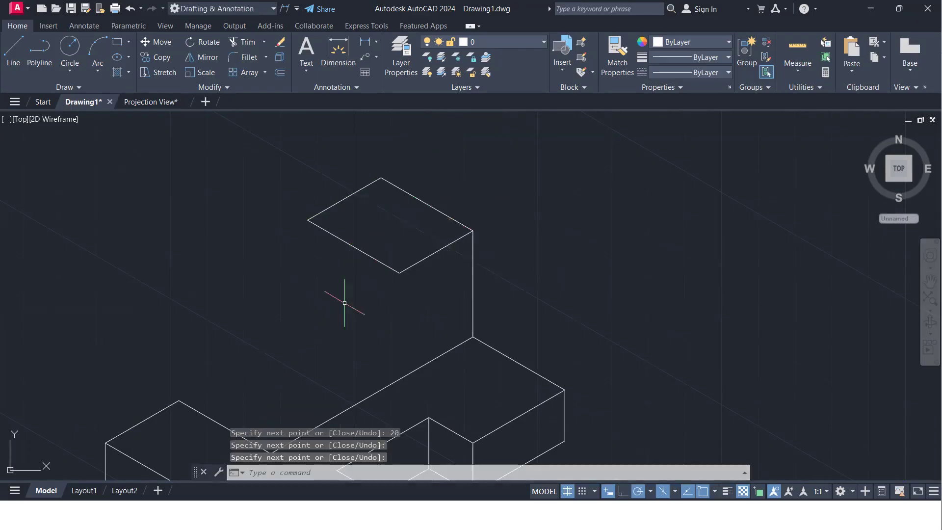
Step: Draw the front sloping edge from the top face's front corner down to the base outline's inner corner
{"action": "key", "text": "Return"}
{"action": "middle_click_drag", "start_coordinate": [340, 300], "coordinate": [432, 193]}
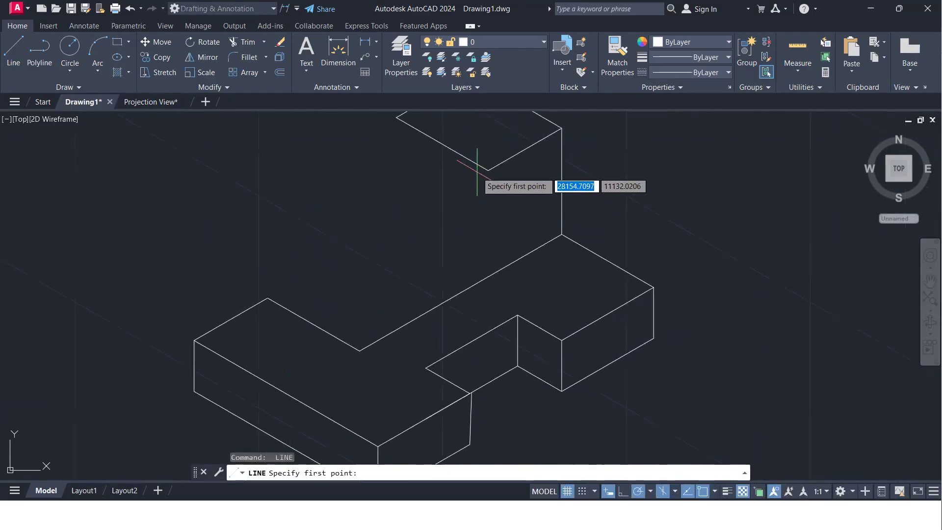
{"action": "left_click", "coordinate": [488, 170]}
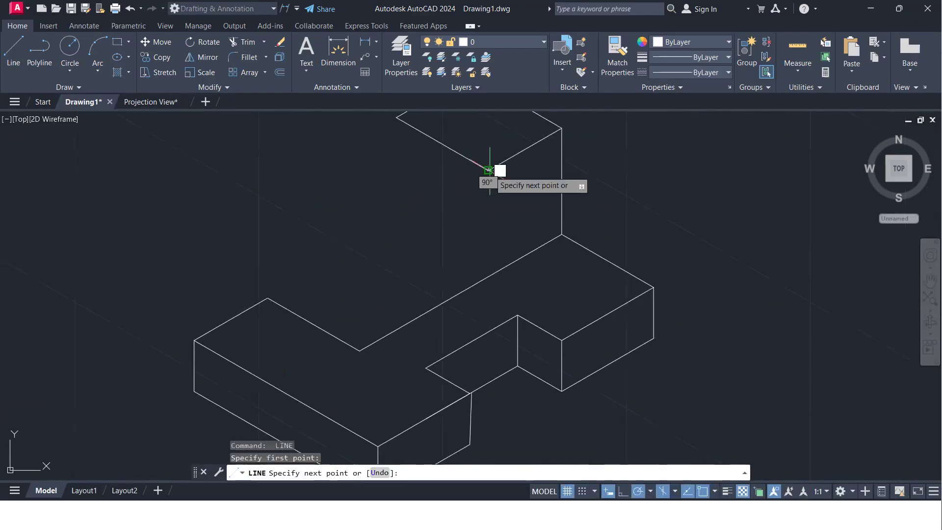
{"action": "left_click", "coordinate": [359, 350]}
{"action": "key", "text": "Return"}
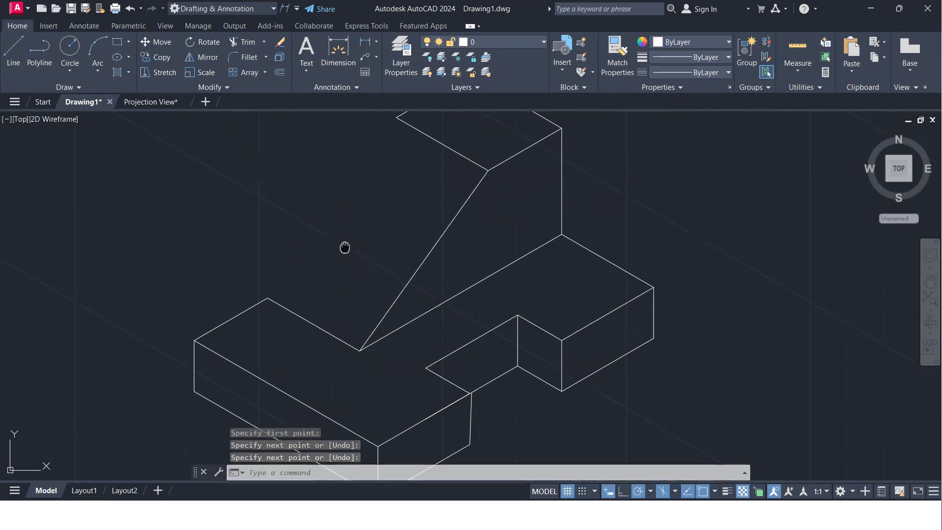
Step: Draw the rear sloping edge from the top face's left corner down to the base's rear left top corner
{"action": "scroll", "coordinate": [381, 303], "scroll_direction": "down", "scroll_amount": 2}
{"action": "key", "text": "Return"}
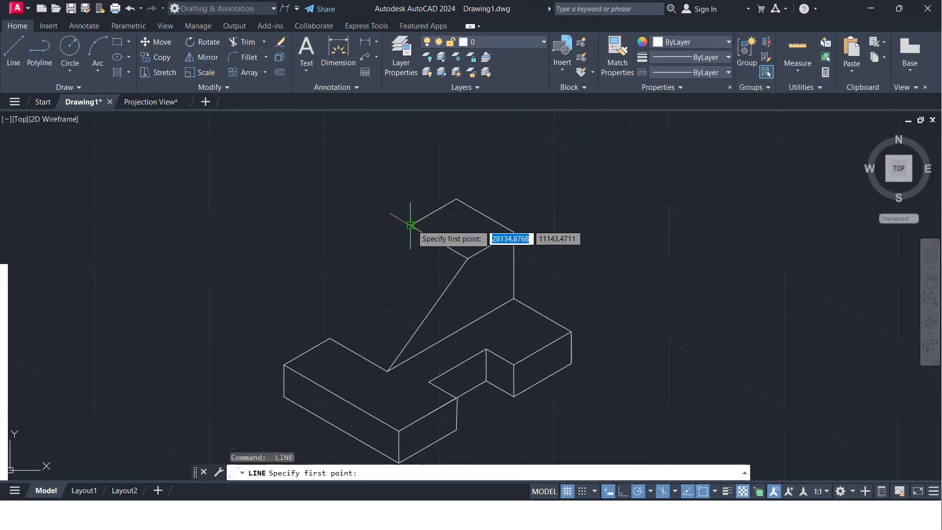
{"action": "left_click", "coordinate": [410, 225]}
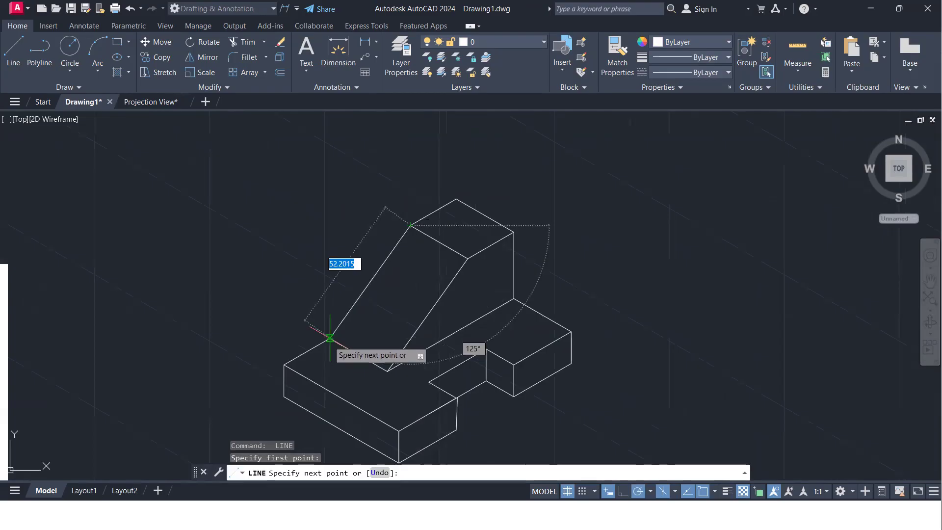
{"action": "left_click", "coordinate": [330, 339]}
{"action": "key", "text": "Return"}
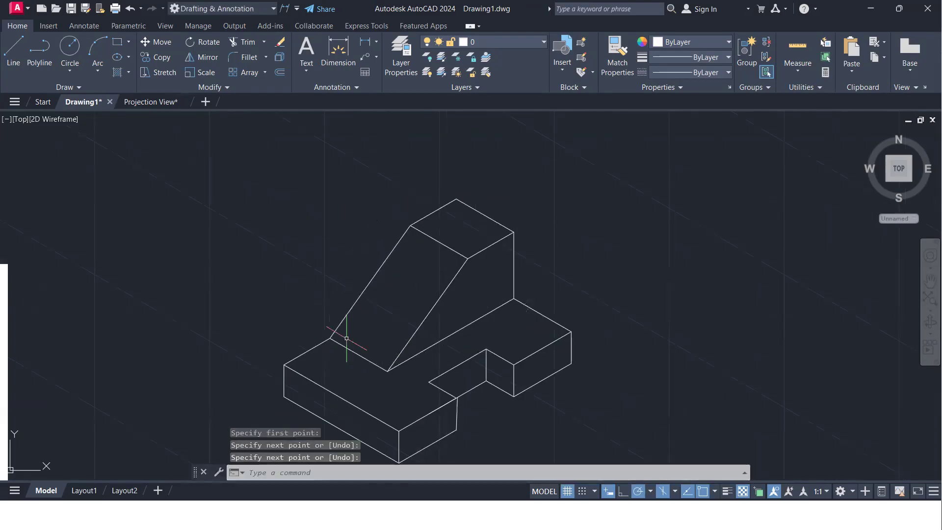
{"action": "scroll", "coordinate": [355, 328], "scroll_direction": "down", "scroll_amount": 4}
{"action": "scroll", "coordinate": [356, 329], "scroll_direction": "up", "scroll_amount": 3}
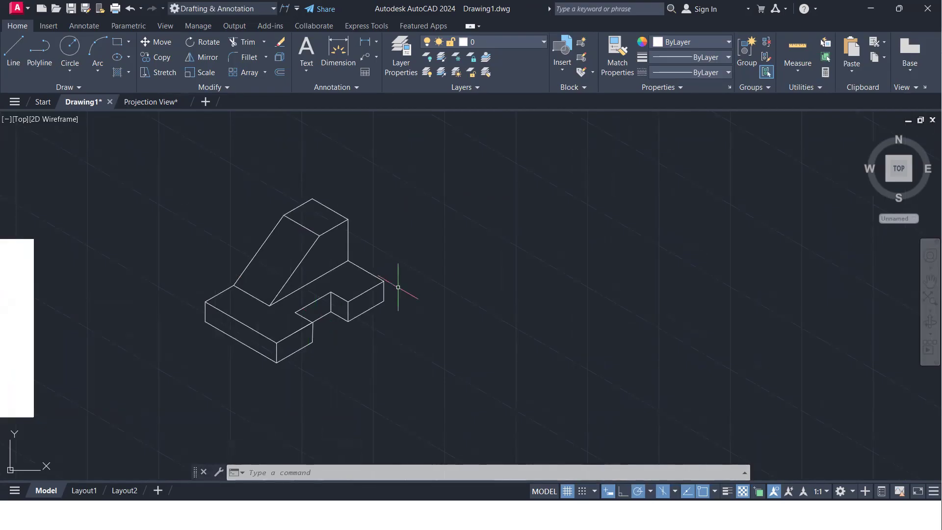
{"action": "scroll", "coordinate": [477, 227], "scroll_direction": "down", "scroll_amount": 3}
{"action": "scroll", "coordinate": [488, 267], "scroll_direction": "up", "scroll_amount": 2}
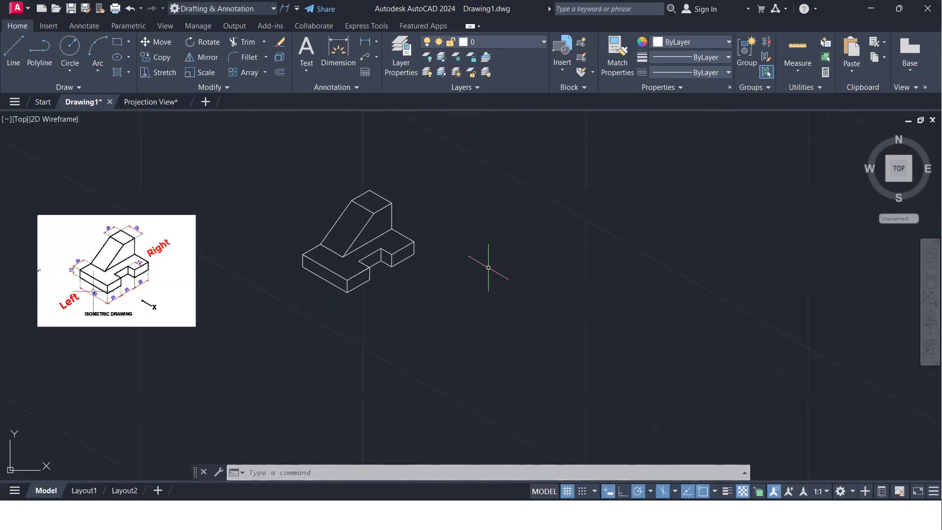
Step: Turn off isometric drafting to return to orthographic drafting mode
{"action": "scroll", "coordinate": [488, 267], "scroll_direction": "down", "scroll_amount": 2}
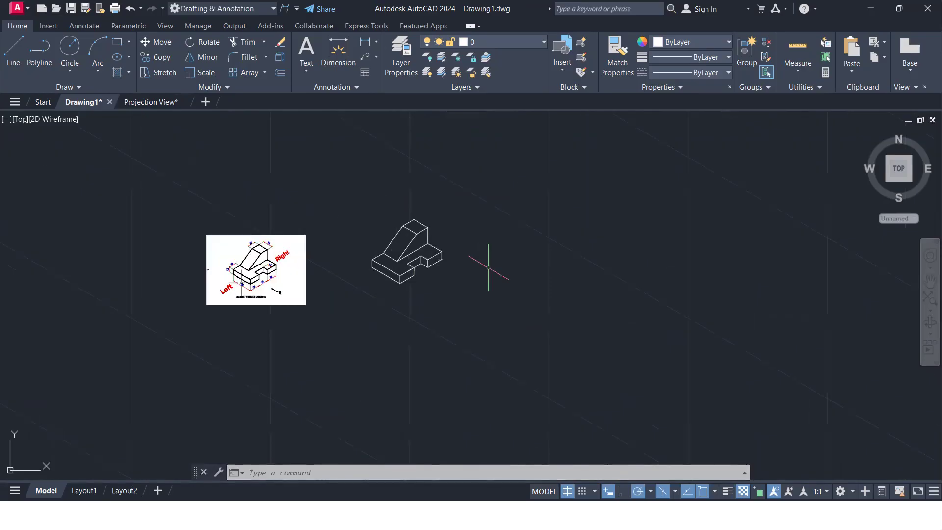
{"action": "scroll", "coordinate": [389, 277], "scroll_direction": "up", "scroll_amount": 2}
{"action": "middle_click_drag", "start_coordinate": [423, 236], "coordinate": [307, 250]}
{"action": "scroll", "coordinate": [306, 244], "scroll_direction": "down", "scroll_amount": 2}
{"action": "middle_click_drag", "start_coordinate": [582, 286], "coordinate": [488, 310]}
{"action": "left_click", "coordinate": [665, 490]}
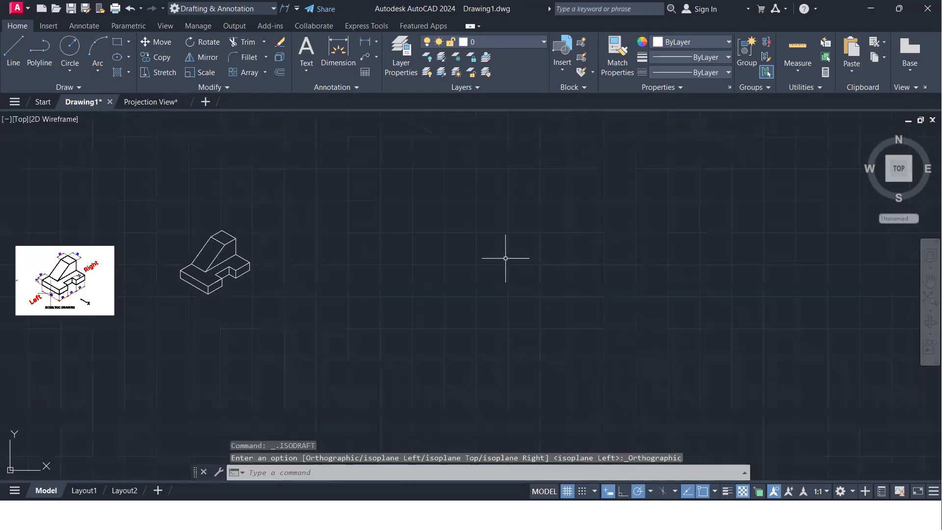
Step: Start single-line text in the empty area below the isometric part, accepting the default height and a 0 rotation angle
{"action": "middle_click_drag", "start_coordinate": [356, 336], "coordinate": [592, 314]}
{"action": "scroll", "coordinate": [417, 320], "scroll_direction": "up", "scroll_amount": 2}
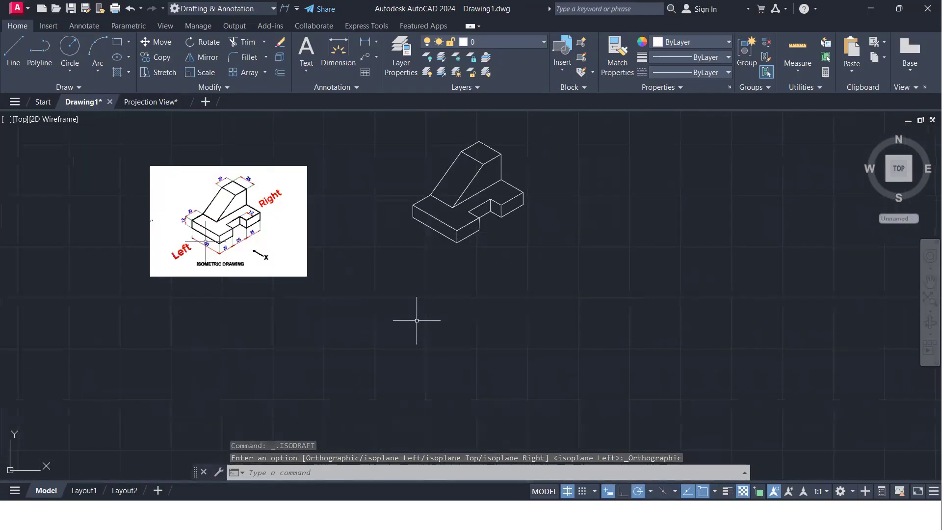
{"action": "type", "text": "text"}
{"action": "key", "text": "Return"}
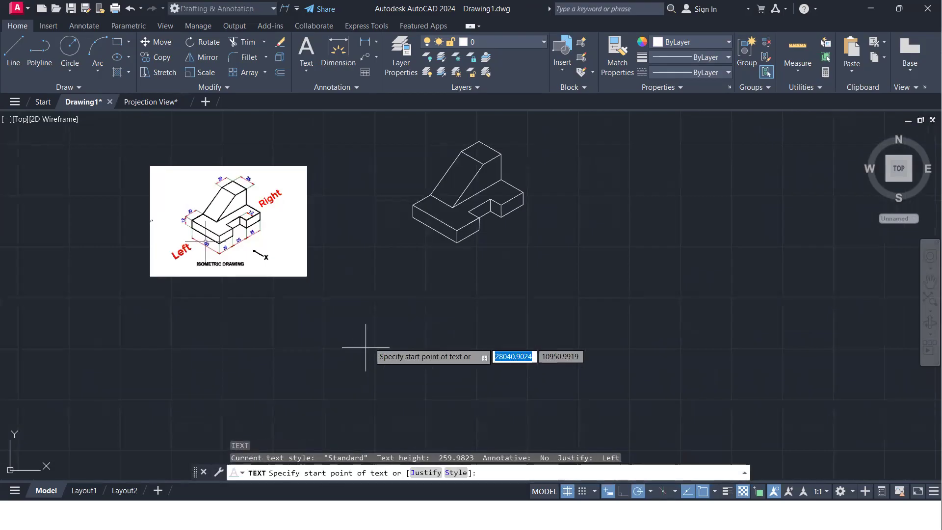
{"action": "left_click", "coordinate": [378, 316]}
{"action": "key", "text": "Return"}
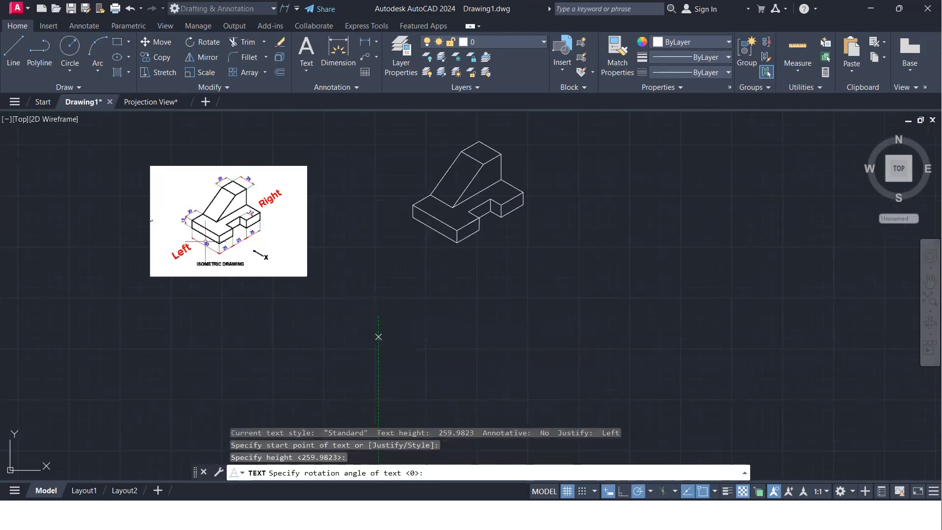
{"action": "key", "text": "Return"}
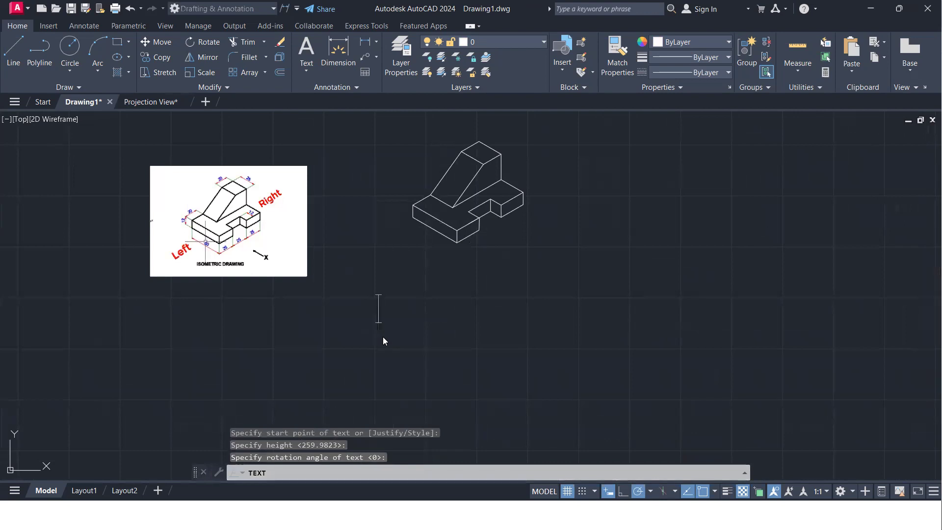
{"action": "type", "text": "Constr"}
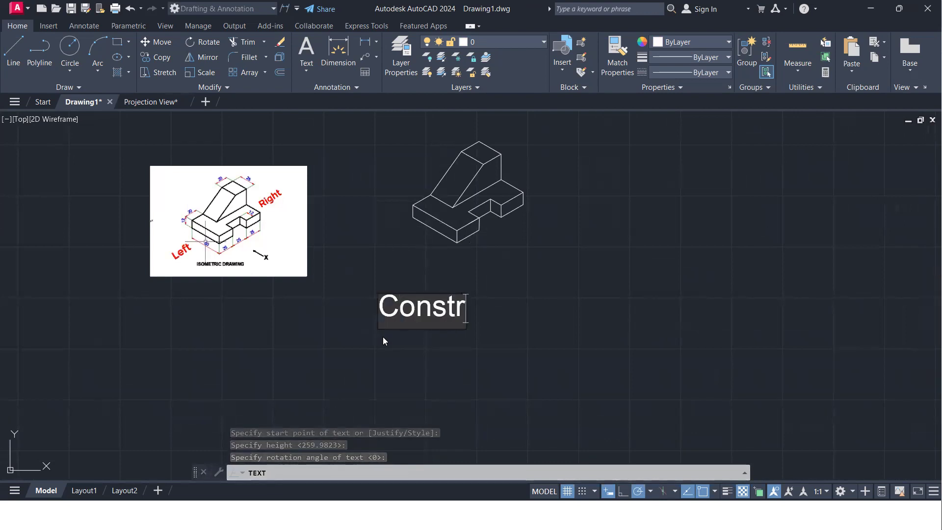
{"action": "type", "text": "ucto"}
{"action": "key", "text": "BackSpace"}
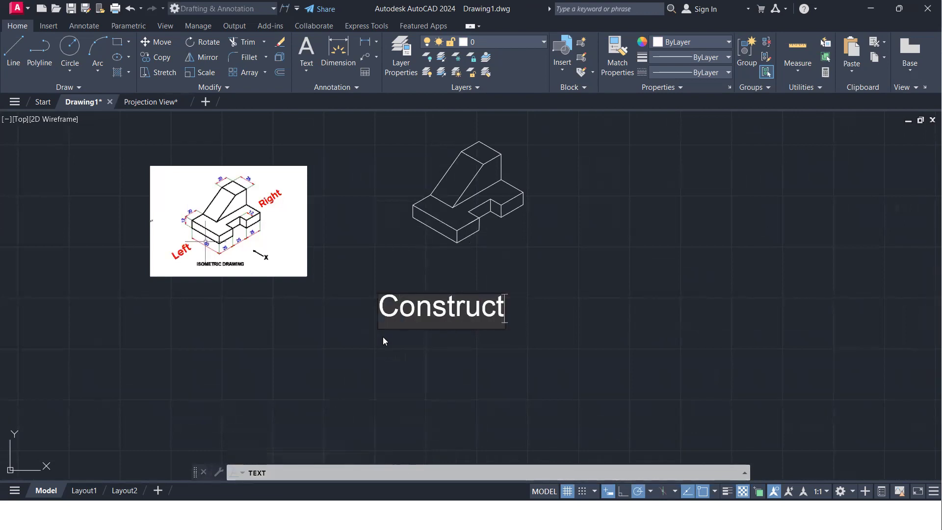
{"action": "type", "text": "ion ;i"}
{"action": "key", "text": "BackSpace"}
{"action": "key", "text": "BackSpace"}
{"action": "type", "text": "l"}
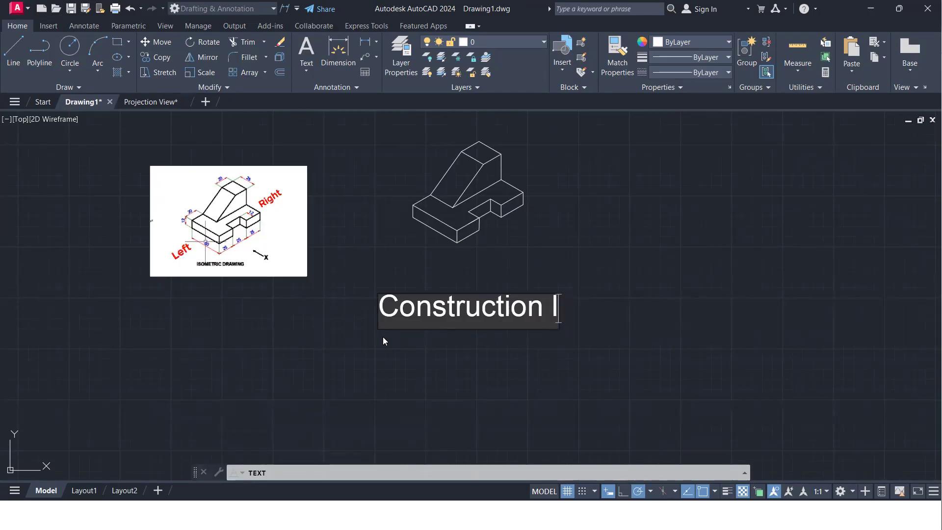
{"action": "key", "text": "BackSpace"}
{"action": "key", "text": "BackSpace"}
{"action": "key", "text": "BackSpace"}
{"action": "key", "text": "BackSpace"}
{"action": "key", "text": "BackSpace"}
{"action": "key", "text": "BackSpace"}
{"action": "key", "text": "BackSpace"}
{"action": "key", "text": "BackSpace"}
{"action": "key", "text": "BackSpace"}
{"action": "key", "text": "BackSpace"}
{"action": "key", "text": "BackSpace"}
{"action": "key", "text": "BackSpace"}
{"action": "key", "text": "BackSpace"}
{"action": "key", "text": "BackSpace"}
Step: Enter "Projection Lines" as the heading of the note below the isometric part
{"action": "type", "text": "Project"}
{"action": "type", "text": "ion li"}
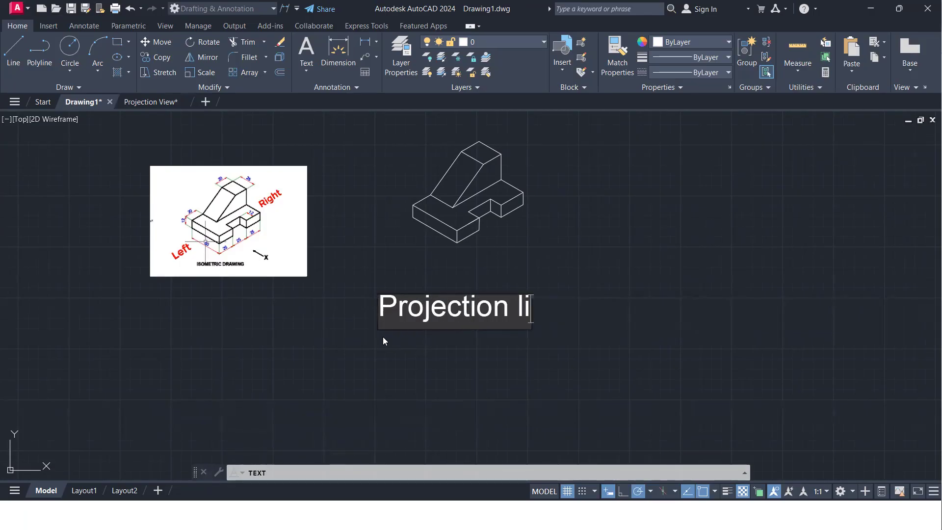
{"action": "key", "text": "BackSpace"}
{"action": "key", "text": "BackSpace"}
{"action": "type", "text": "Lines"}
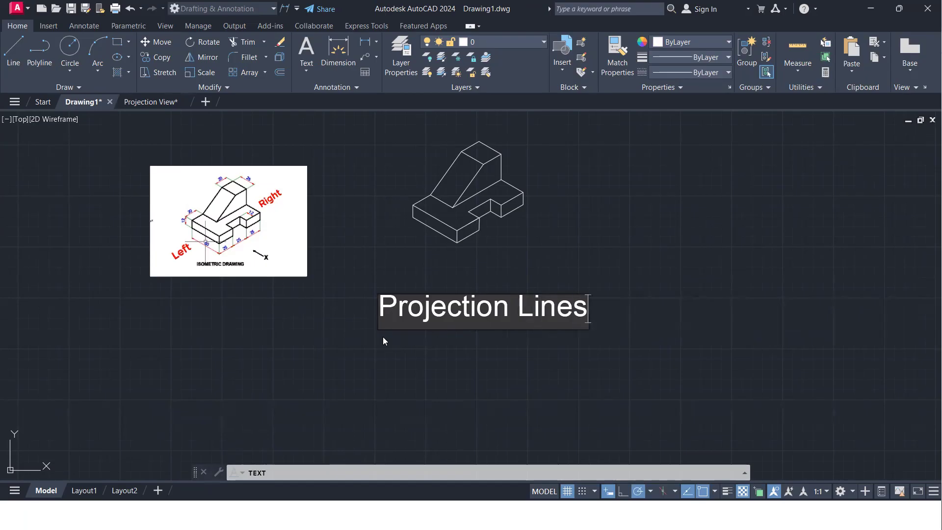
Step: List "1. Constructor Line (xl)" and "2. Ray Line (ray)" on separate lines under the Projection Lines heading
{"action": "key", "text": "Return"}
{"action": "type", "text": "1. CO"}
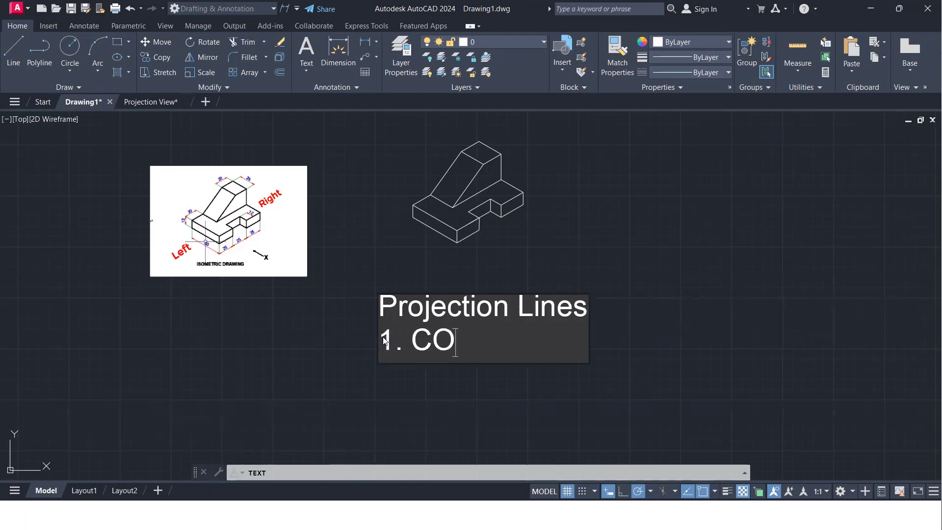
{"action": "key", "text": "BackSpace"}
{"action": "key", "text": "BackSpace"}
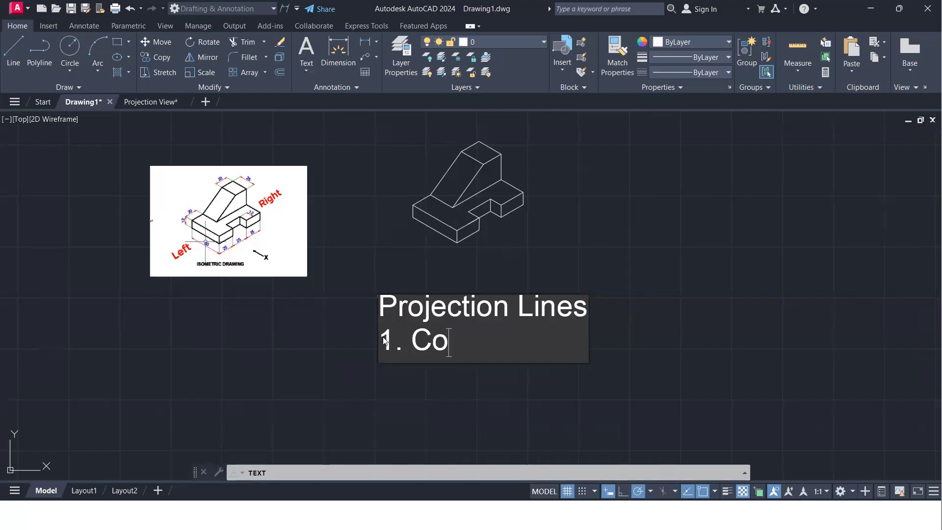
{"action": "type", "text": "onstructo"}
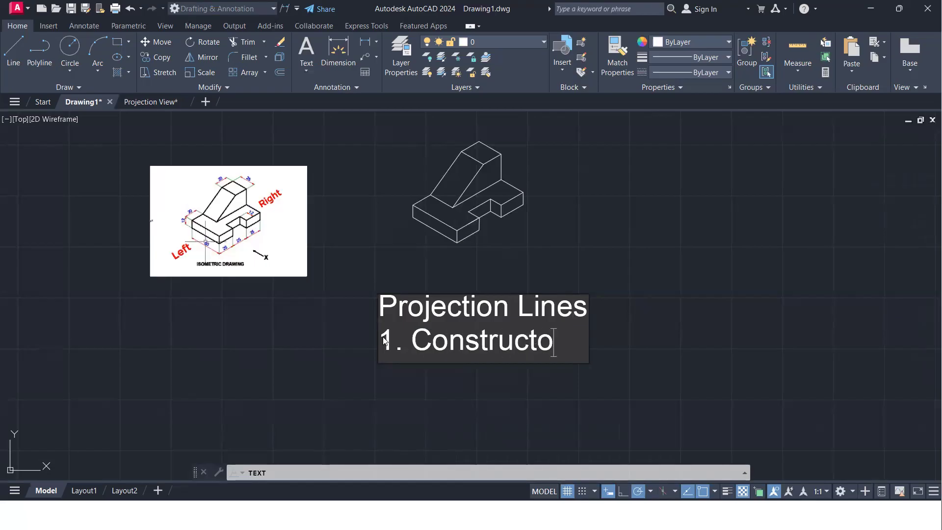
{"action": "type", "text": "r Line "}
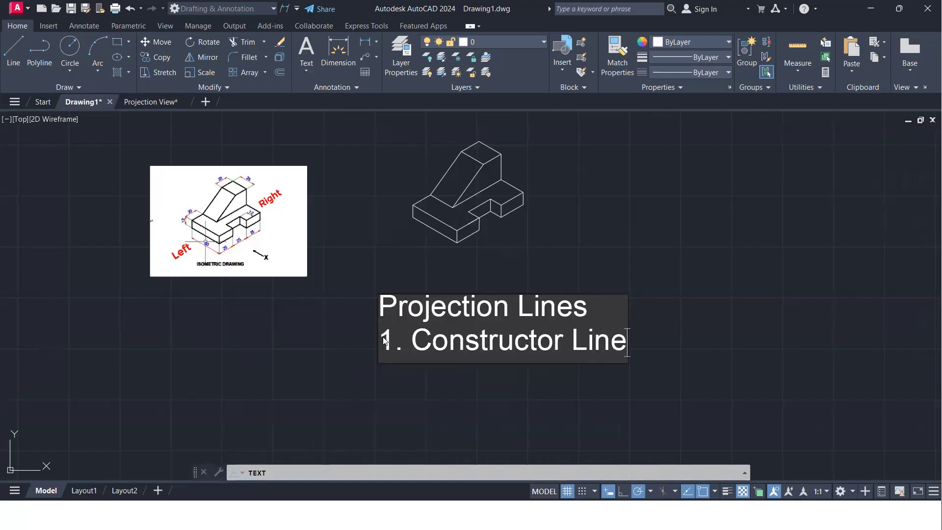
{"action": "type", "text": "(x"}
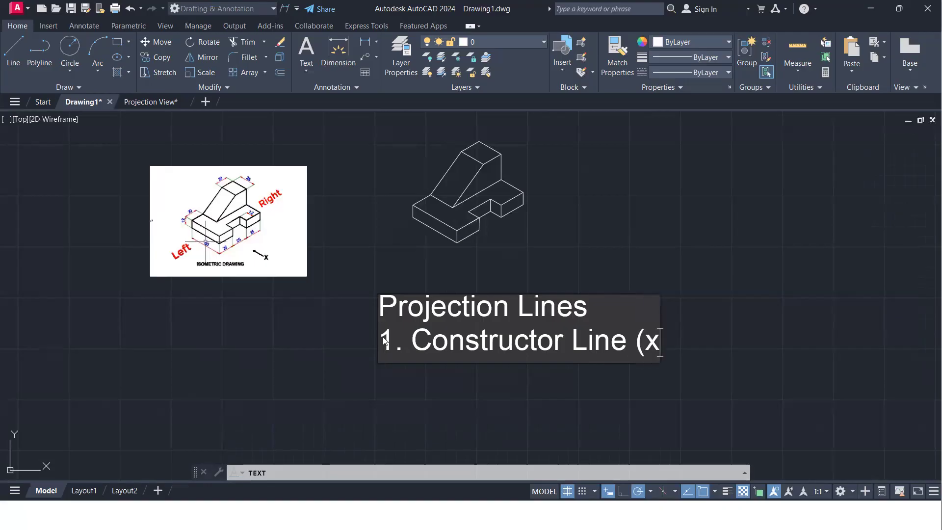
{"action": "type", "text": "l)"}
{"action": "key", "text": "Return"}
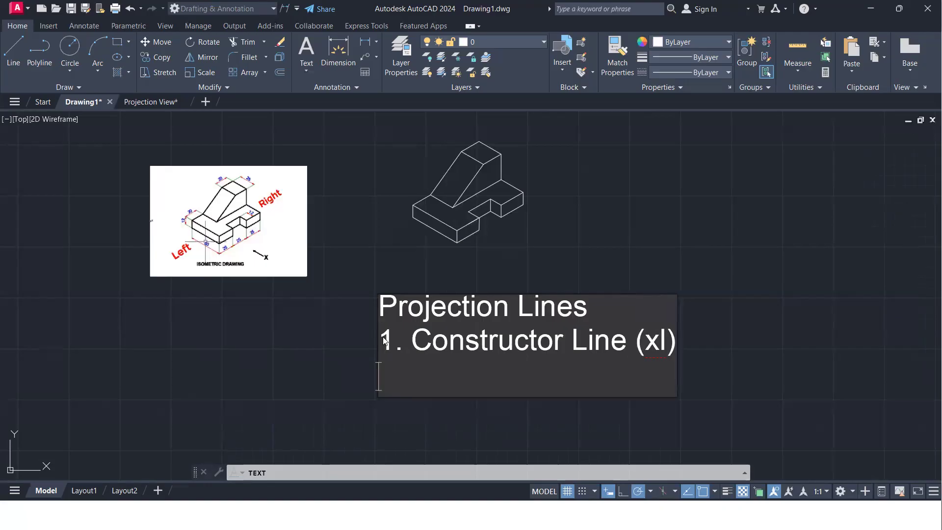
{"action": "type", "text": "Ray"}
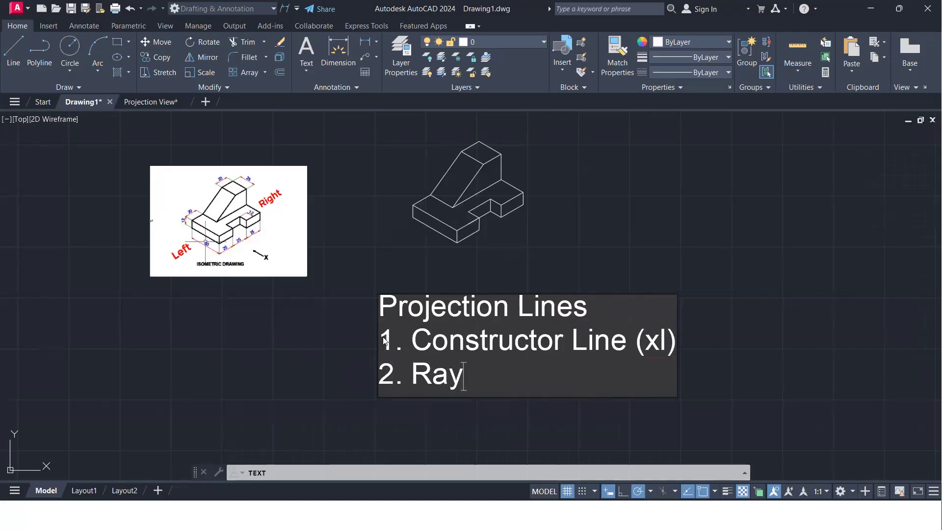
{"action": "type", "text": " Line (ray"}
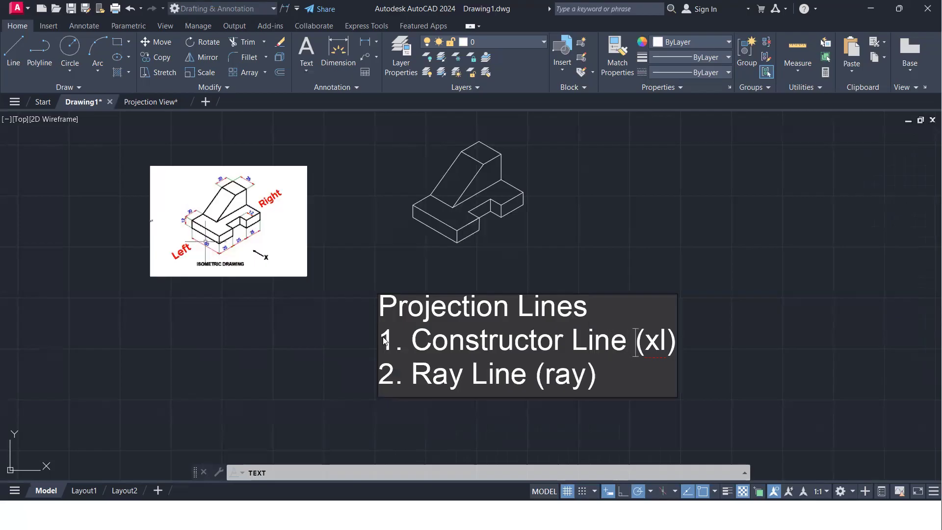
Step: Extend the Constructor Line item with ": This line does'nt have end points . This is infinite line"
{"action": "key", "text": "End"}
{"action": "type", "text": ": "}
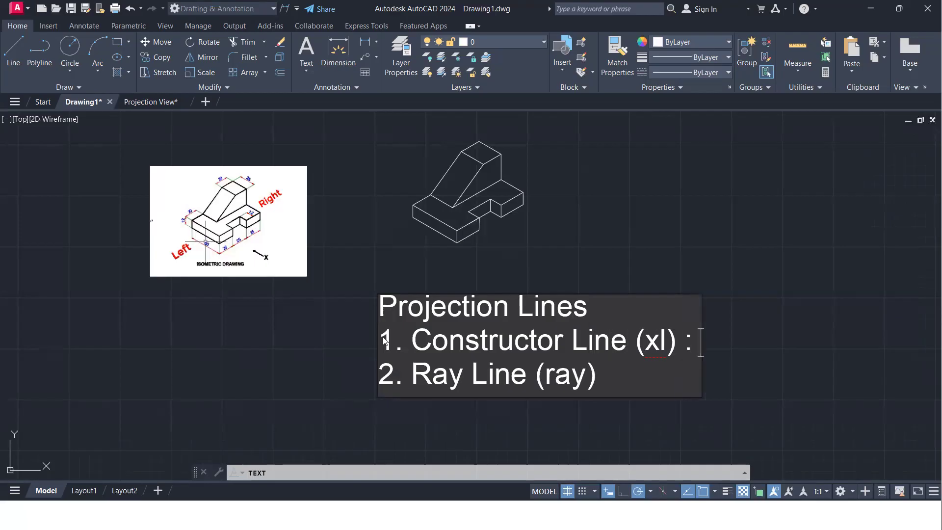
{"action": "type", "text": "This line d"}
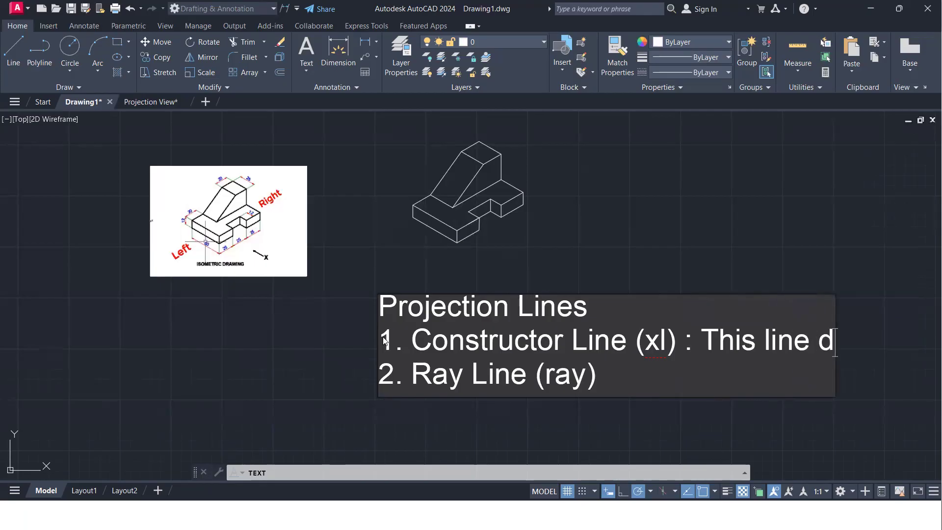
{"action": "type", "text": "oens"}
{"action": "key", "text": "BackSpace"}
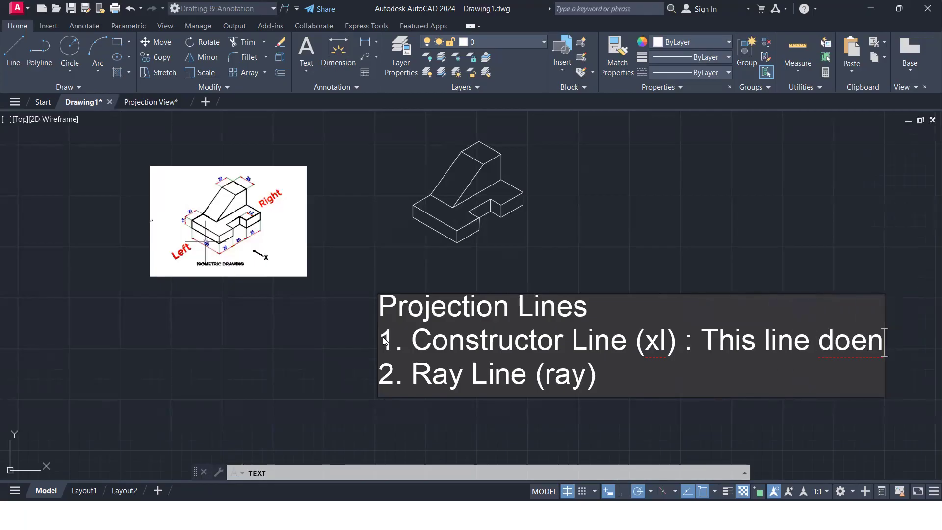
{"action": "key", "text": "BackSpace"}
{"action": "type", "text": "s'nt "}
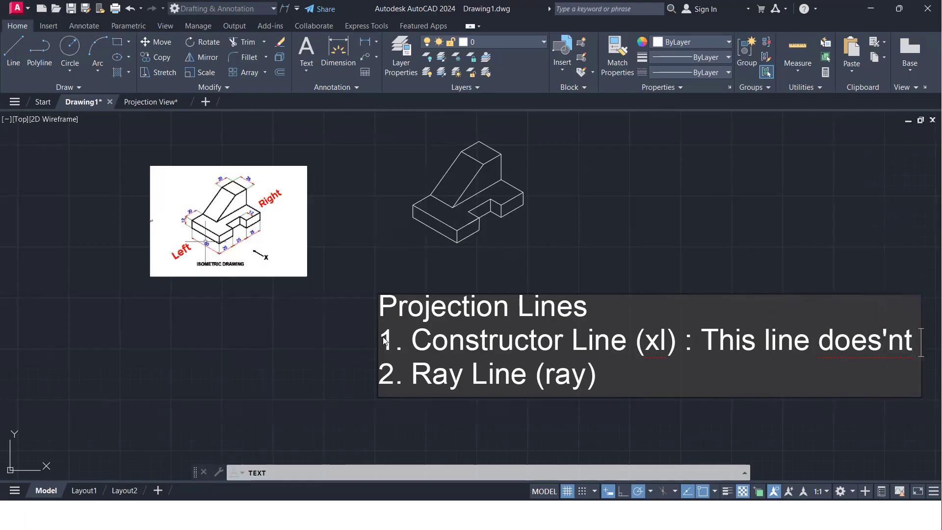
{"action": "type", "text": "have "}
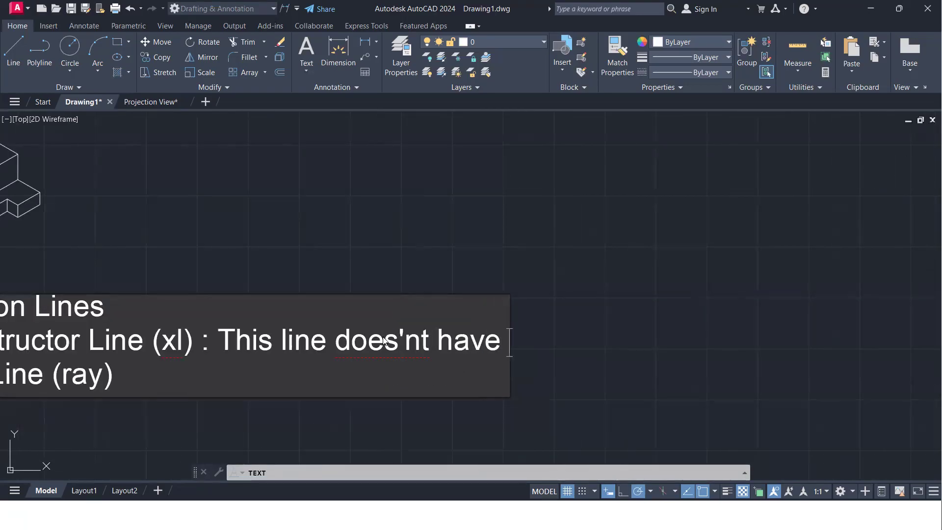
{"action": "type", "text": "ebd"}
{"action": "key", "text": "BackSpace"}
{"action": "key", "text": "BackSpace"}
{"action": "type", "text": "nd points"}
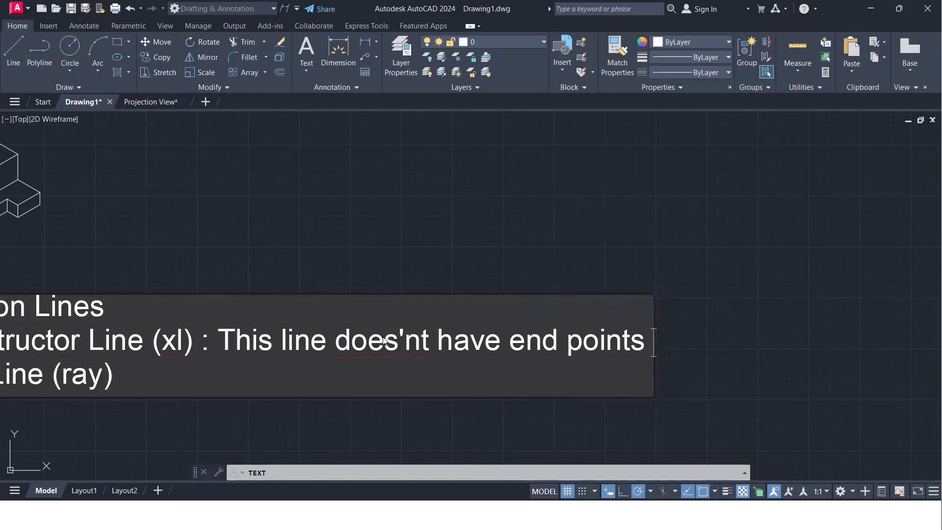
{"action": "type", "text": " . Th"}
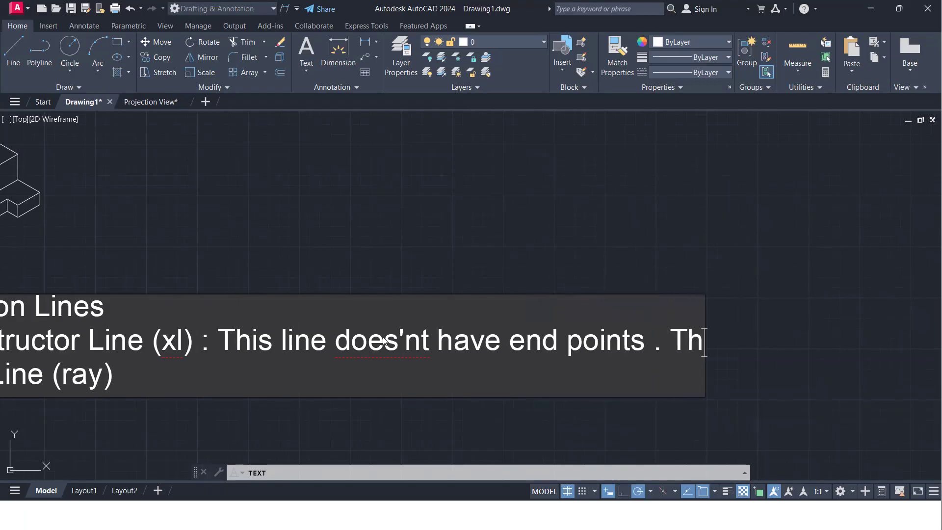
{"action": "type", "text": "is is "}
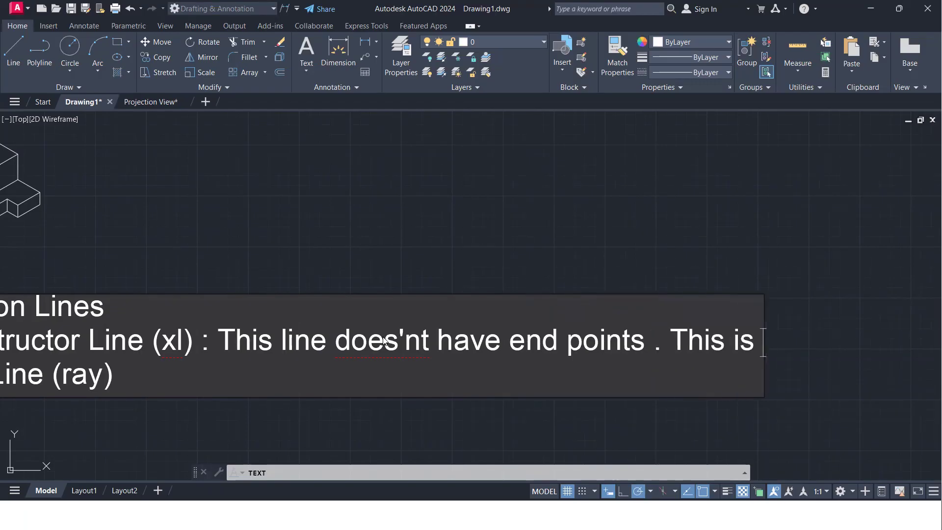
{"action": "type", "text": "infinite "}
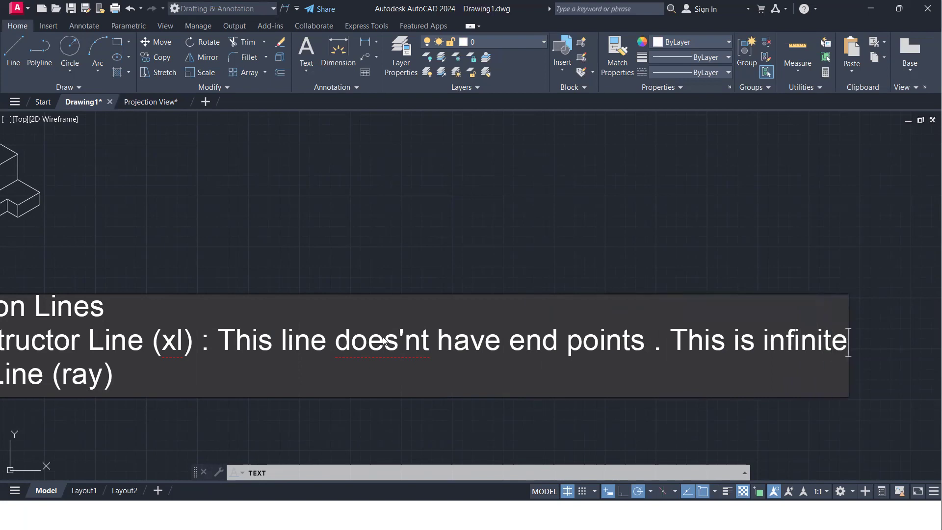
{"action": "type", "text": "line Line (ray) : "}
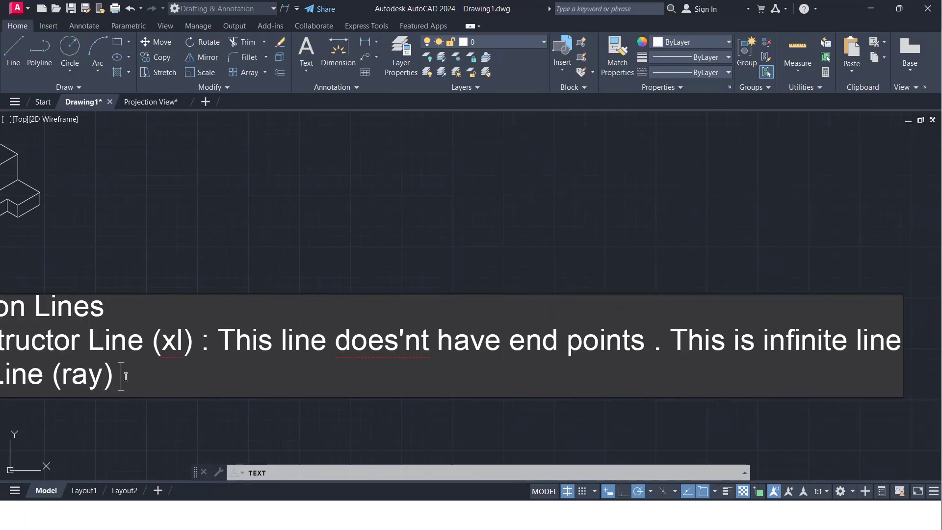
Step: Describe the Ray Line item with "This is also a infinite but have start points." and finish the text
{"action": "type", "text": "This is also a"}
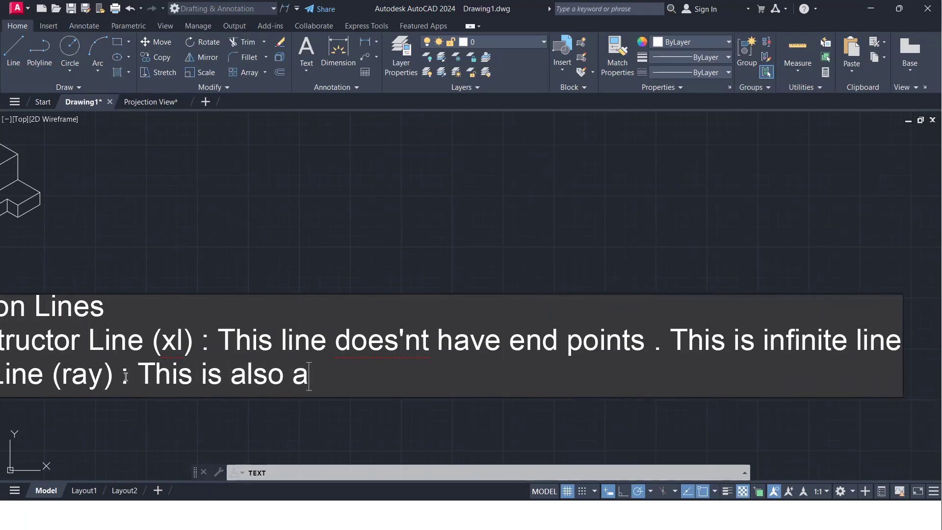
{"action": "type", "text": " infinite but have star"}
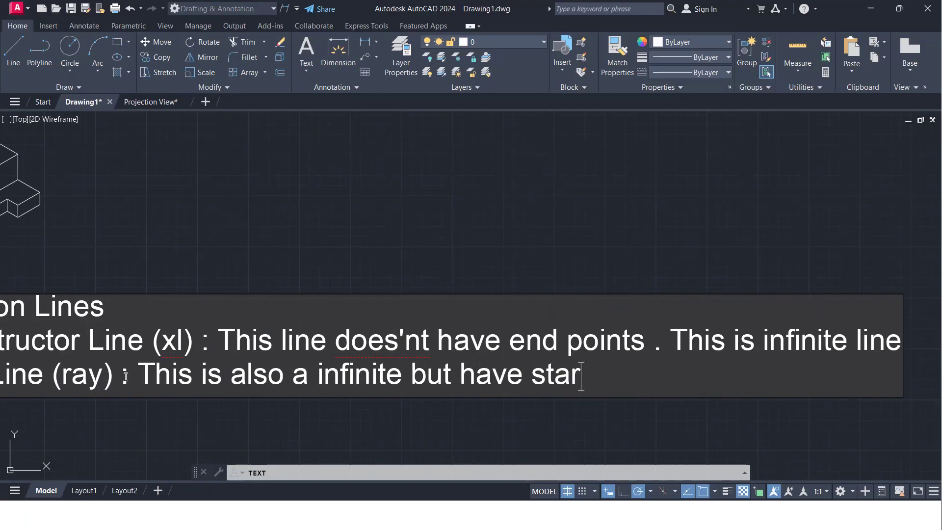
{"action": "type", "text": "t points."}
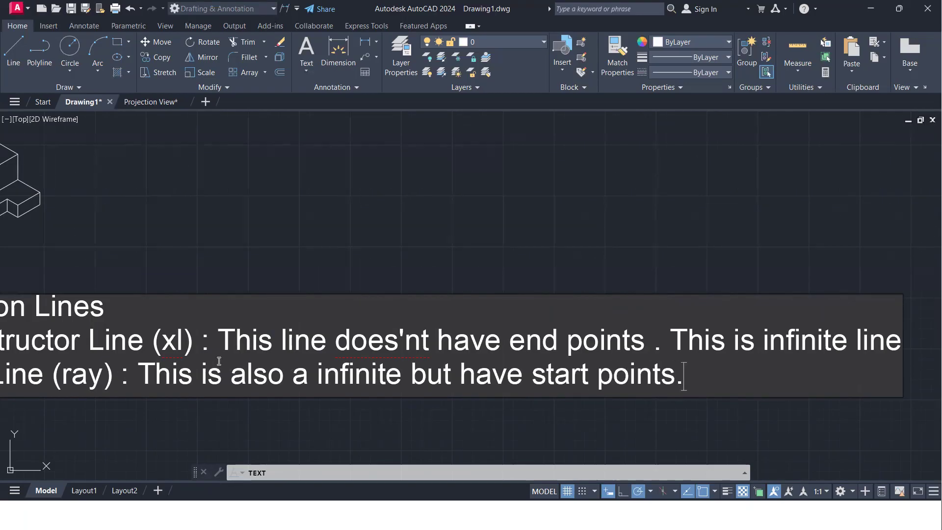
{"action": "key", "text": "Return"}
{"action": "key", "text": "Return"}
Step: Begin a construction line (XLINE) through a point in the empty area beside the Projection Lines note
{"action": "middle_click_drag", "start_coordinate": [586, 307], "coordinate": [194, 231]}
{"action": "type", "text": "xl"}
{"action": "key", "text": "Return"}
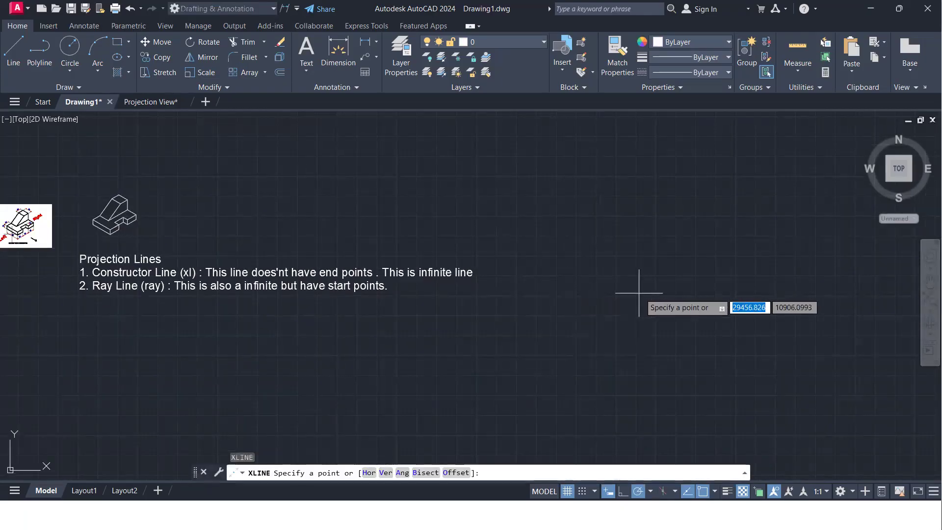
{"action": "left_click", "coordinate": [631, 286]}
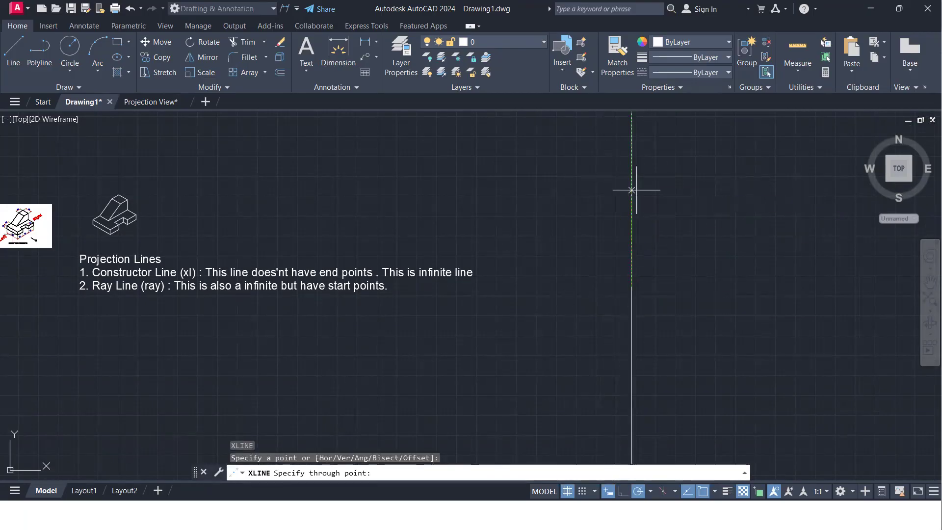
Step: Finish a vertical construction line and add a horizontal one through the same base point, right of the Projection Lines notes
{"action": "left_click", "coordinate": [631, 189]}
{"action": "scroll", "coordinate": [634, 235], "scroll_direction": "down", "scroll_amount": 6}
{"action": "scroll", "coordinate": [632, 238], "scroll_direction": "down", "scroll_amount": 4}
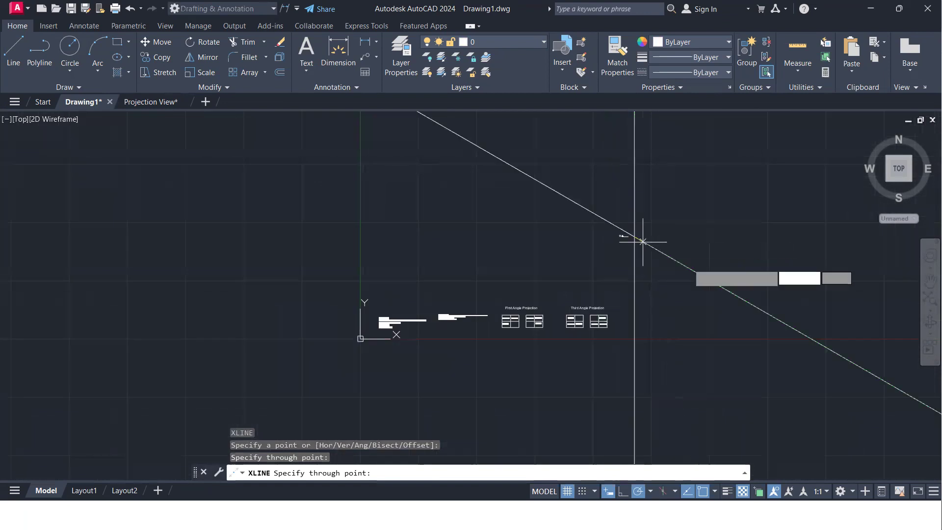
{"action": "scroll", "coordinate": [693, 236], "scroll_direction": "up", "scroll_amount": 4}
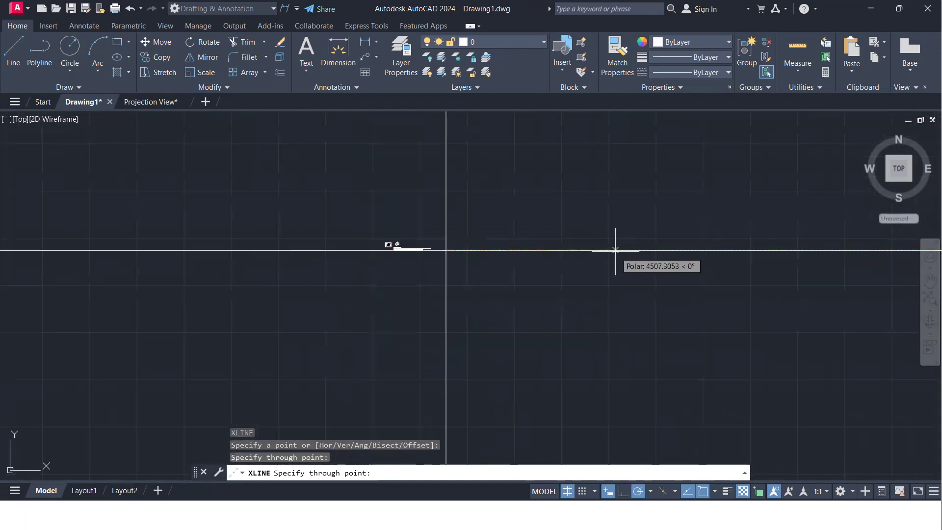
{"action": "scroll", "coordinate": [616, 245], "scroll_direction": "up", "scroll_amount": 4}
{"action": "middle_click_drag", "start_coordinate": [231, 250], "coordinate": [471, 258]}
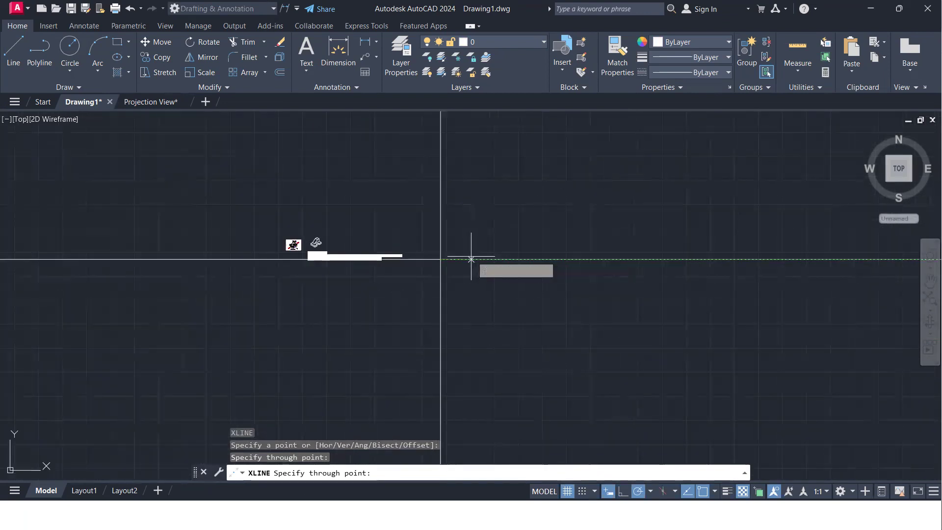
{"action": "scroll", "coordinate": [422, 262], "scroll_direction": "up", "scroll_amount": 4}
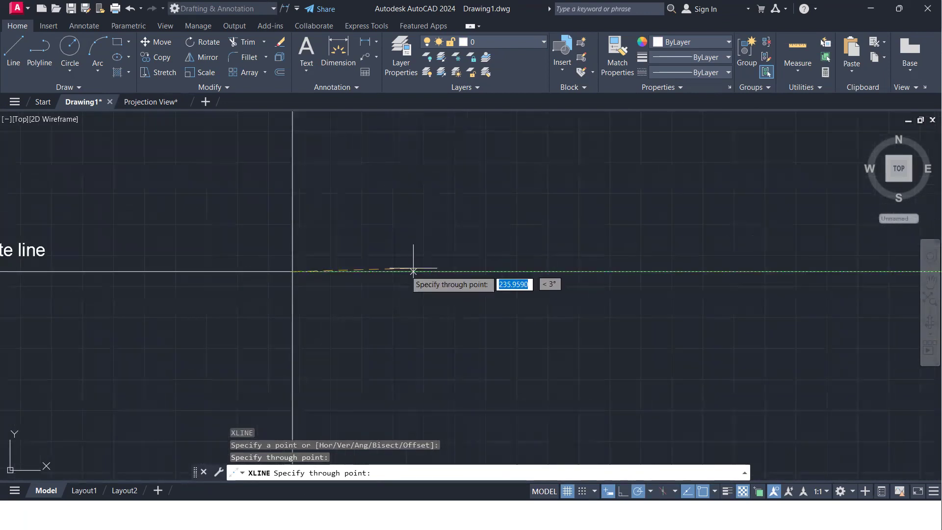
{"action": "left_click", "coordinate": [383, 271]}
{"action": "key", "text": "Return"}
Step: Delete the horizontal construction line that crosses the notes
{"action": "scroll", "coordinate": [324, 283], "scroll_direction": "down", "scroll_amount": 4}
{"action": "mouse_move", "coordinate": [330, 287]}
{"action": "middle_mouse_down"}
{"action": "mouse_move", "coordinate": [465, 290]}
{"action": "mouse_move", "coordinate": [326, 301]}
{"action": "mouse_move", "coordinate": [465, 301]}
{"action": "middle_mouse_up"}
{"action": "scroll", "coordinate": [464, 290], "scroll_direction": "up", "scroll_amount": 4}
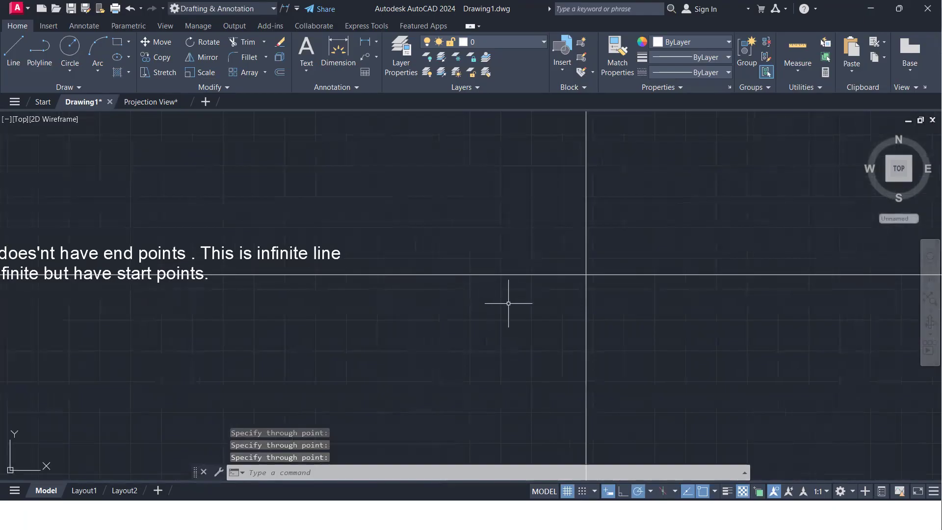
{"action": "left_click", "coordinate": [509, 306]}
{"action": "left_click", "coordinate": [494, 255]}
{"action": "key", "text": "Delete"}
Step: Draw two more construction lines with the Ver option, both to the right of the existing vertical line
{"action": "scroll", "coordinate": [520, 301], "scroll_direction": "down", "scroll_amount": 2}
{"action": "middle_click_drag", "start_coordinate": [543, 309], "coordinate": [477, 300]}
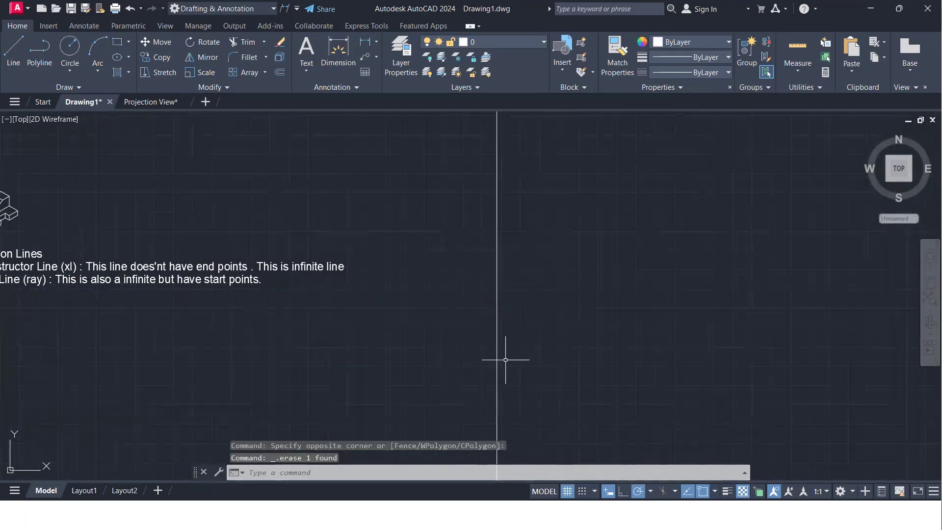
{"action": "key", "text": "Return"}
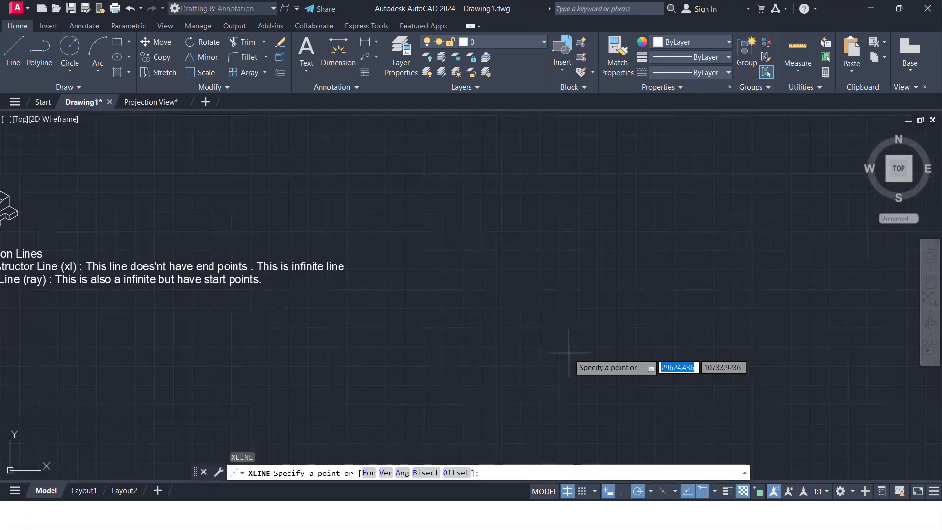
{"action": "type", "text": "v"}
{"action": "key", "text": "Return"}
{"action": "left_click", "coordinate": [676, 327]}
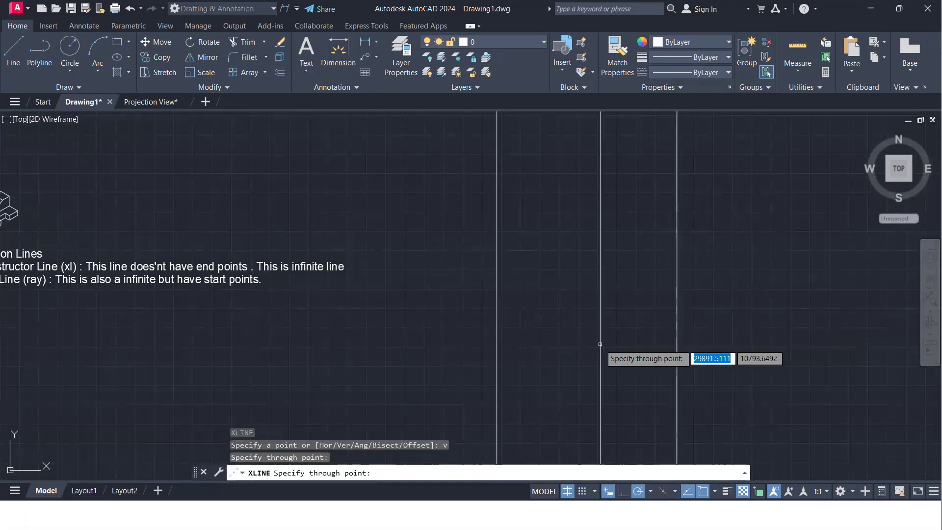
{"action": "left_click", "coordinate": [547, 322]}
{"action": "key", "text": "Return"}
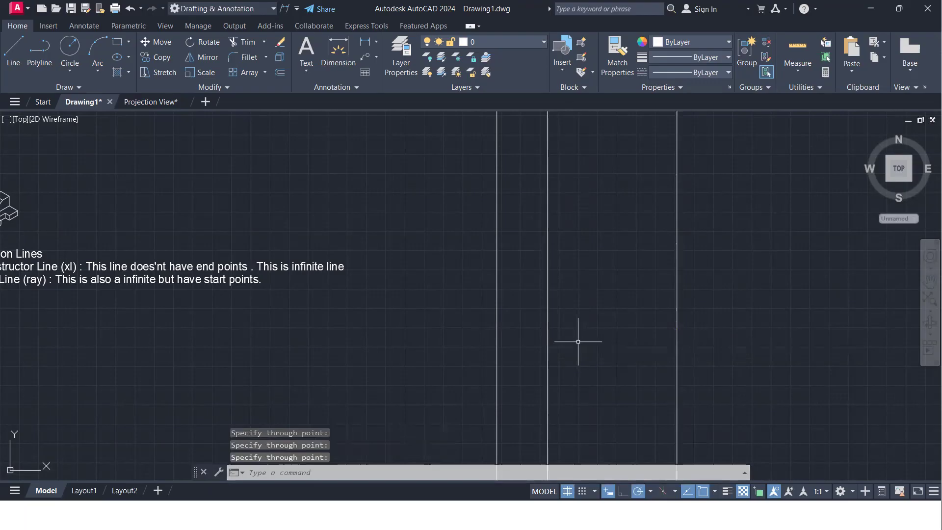
Step: Draw two parallel construction lines with the Hor option, crossing the vertical lines below the notes
{"action": "key", "text": "Return"}
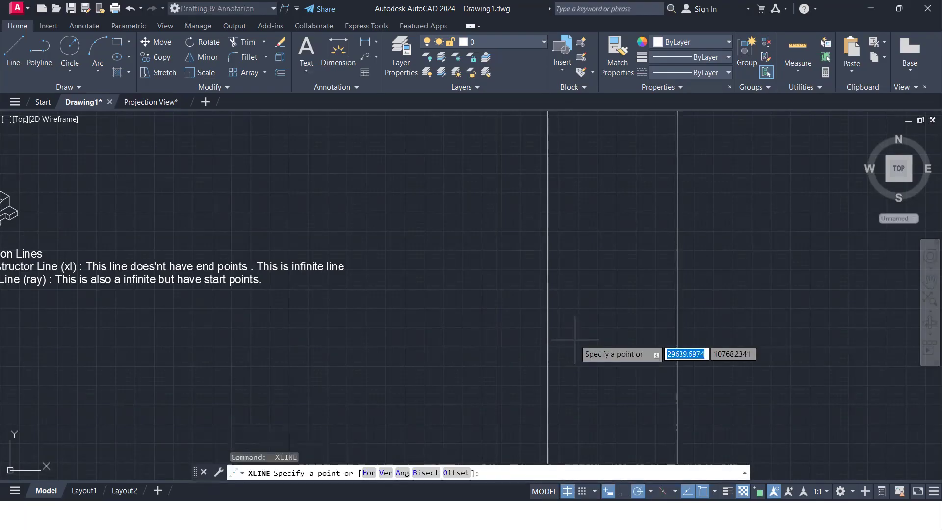
{"action": "type", "text": "h"}
{"action": "key", "text": "Return"}
{"action": "left_click", "coordinate": [474, 321]}
{"action": "left_click", "coordinate": [479, 358]}
{"action": "key", "text": "Return"}
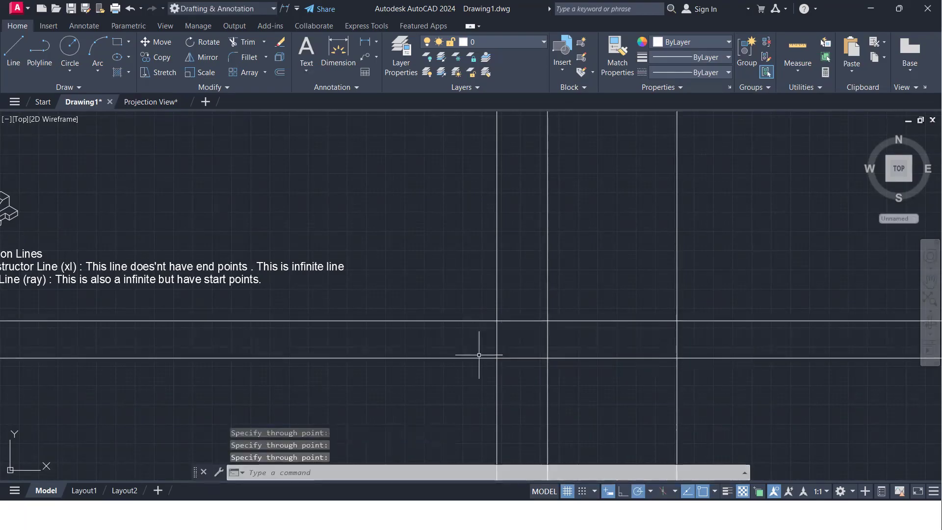
Step: Draw a third horizontal construction line below the other two by picking two points, without using the Hor option
{"action": "type", "text": "xl"}
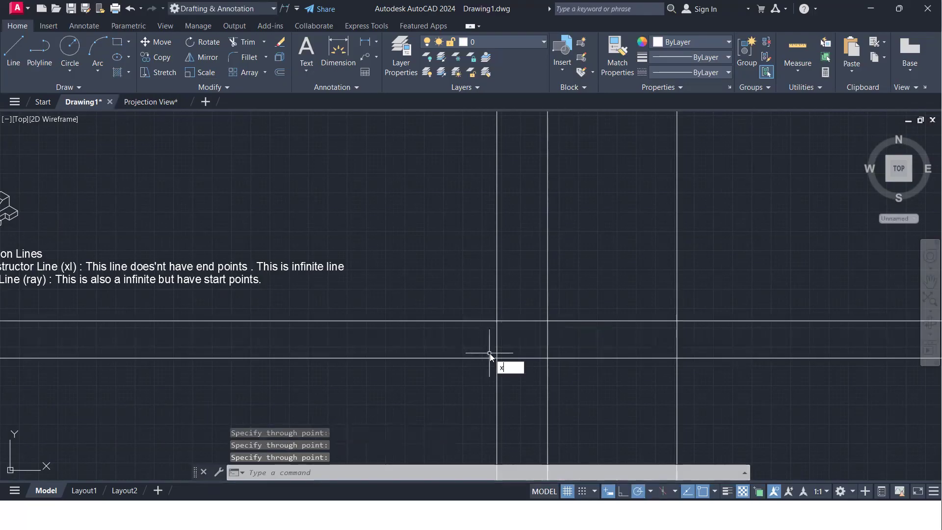
{"action": "key", "text": "Return"}
{"action": "left_click", "coordinate": [456, 385]}
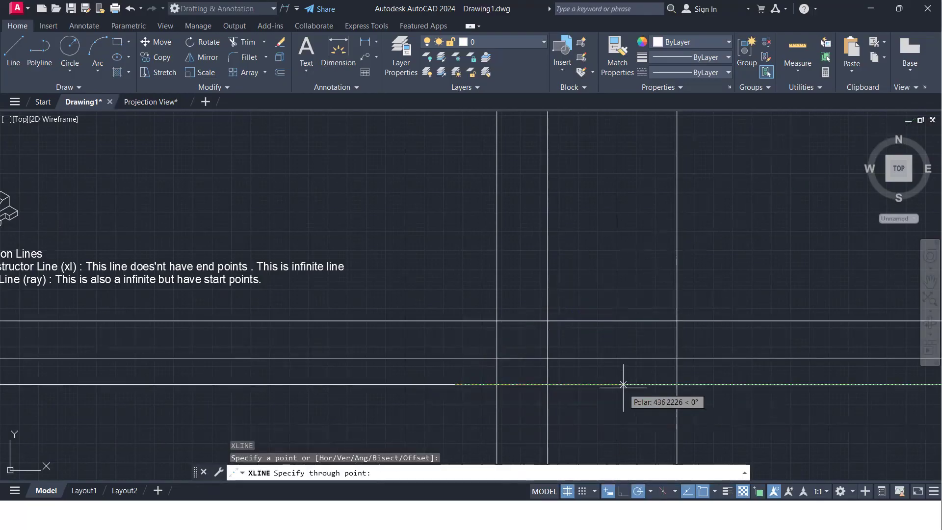
{"action": "left_click", "coordinate": [631, 397]}
{"action": "key", "text": "Return"}
Step: Draw two rays from one start point right of the vertical construction lines, one straight down and one horizontally to the right
{"action": "scroll", "coordinate": [552, 397], "scroll_direction": "down", "scroll_amount": 2}
{"action": "middle_click_drag", "start_coordinate": [552, 396], "coordinate": [472, 348]}
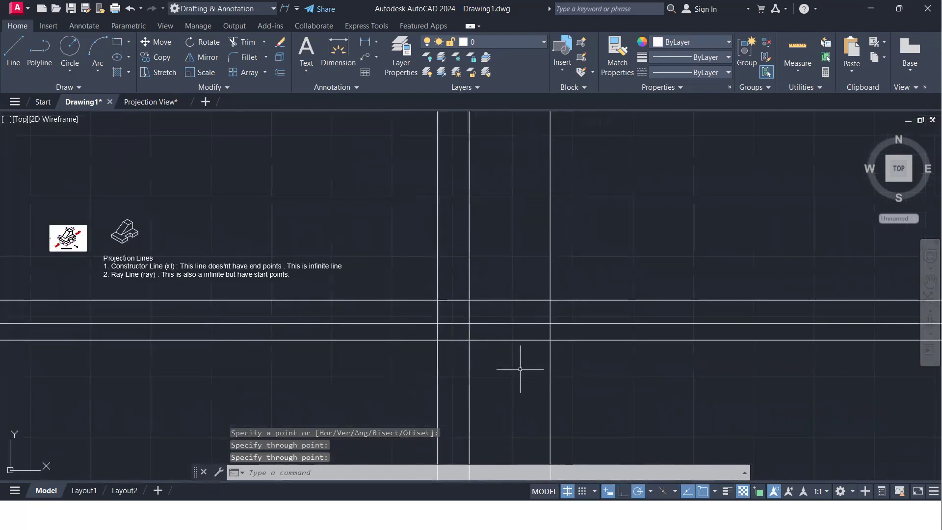
{"action": "type", "text": "ra"}
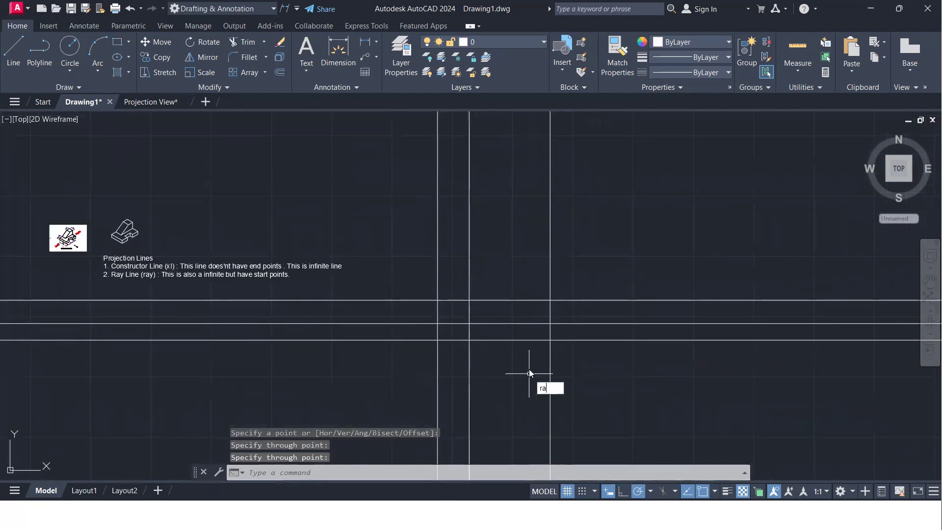
{"action": "key", "text": "Return"}
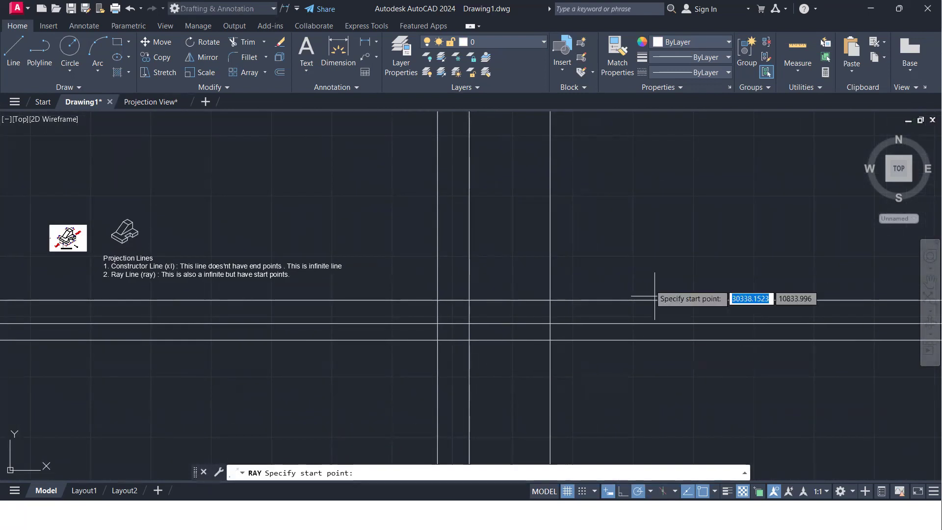
{"action": "left_click", "coordinate": [645, 237]}
{"action": "left_click", "coordinate": [641, 363]}
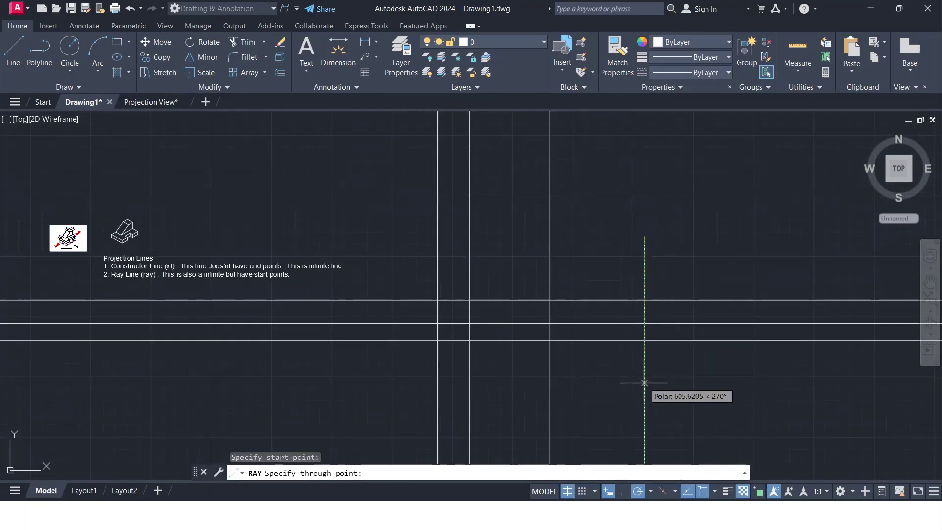
{"action": "left_click", "coordinate": [644, 383]}
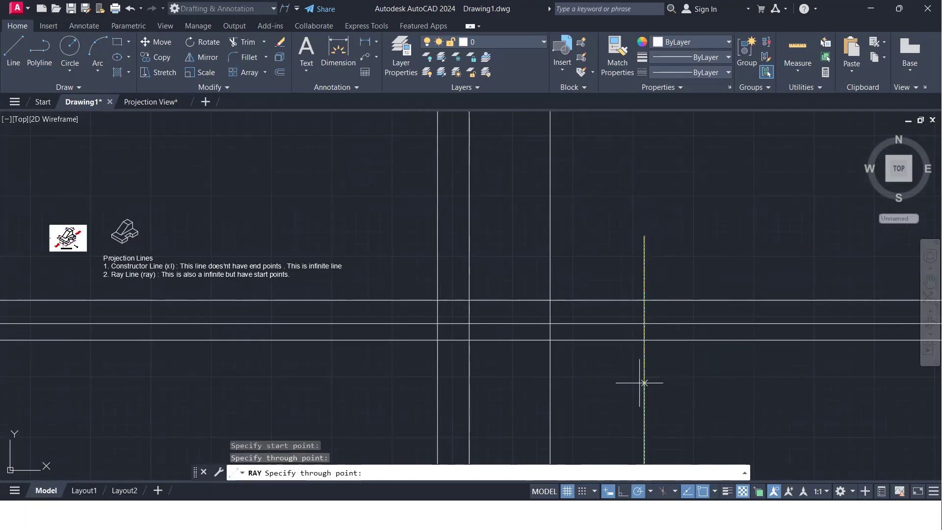
{"action": "left_click", "coordinate": [763, 236]}
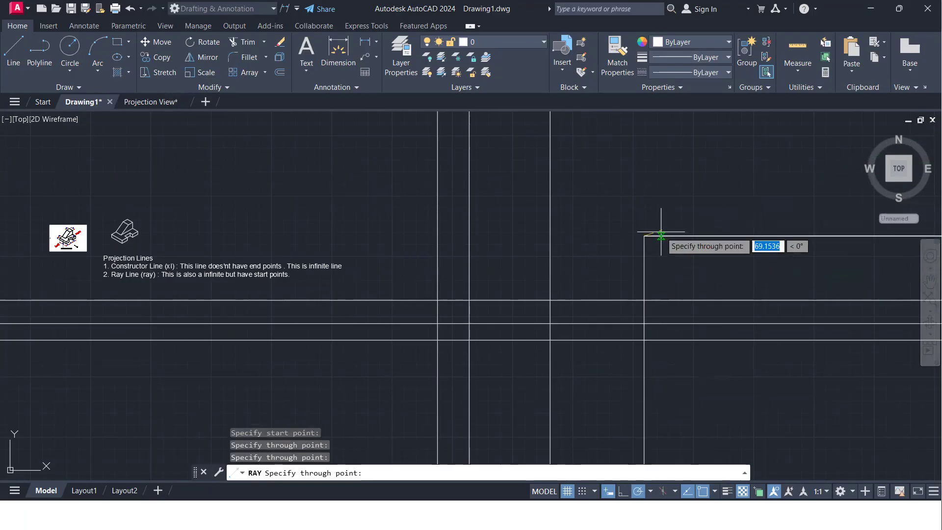
{"action": "key", "text": "Return"}
Step: Delete all the vertical and horizontal construction lines together with the vertical ray
{"action": "scroll", "coordinate": [692, 259], "scroll_direction": "down", "scroll_amount": 2}
{"action": "scroll", "coordinate": [687, 260], "scroll_direction": "down", "scroll_amount": 3}
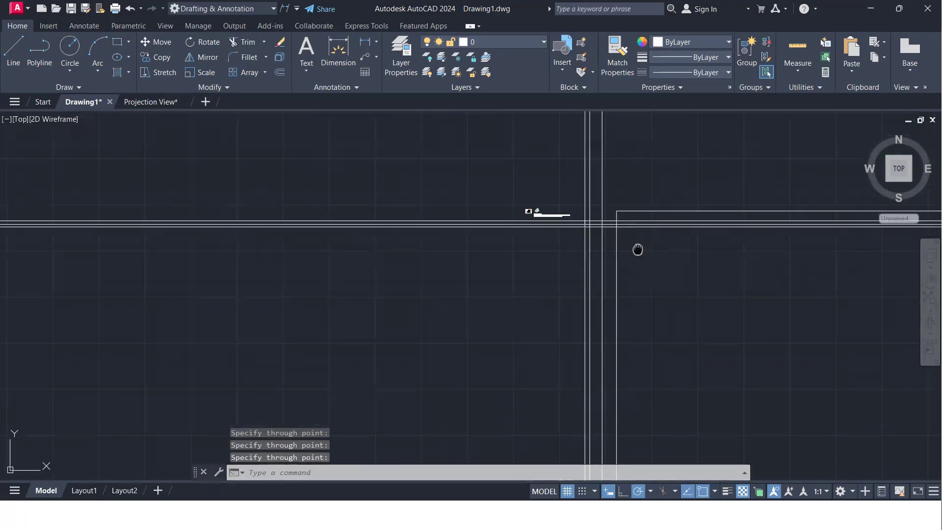
{"action": "middle_click_drag", "start_coordinate": [637, 248], "coordinate": [564, 266]}
{"action": "scroll", "coordinate": [559, 263], "scroll_direction": "up", "scroll_amount": 5}
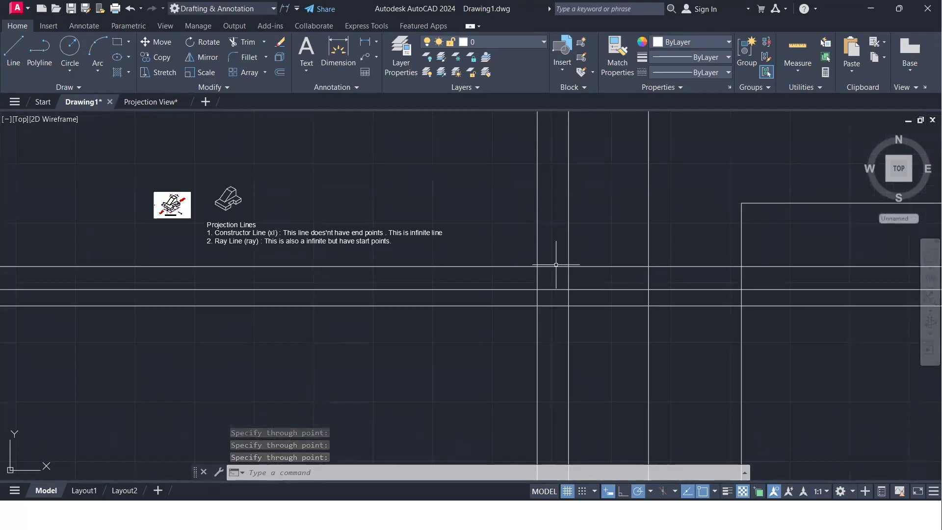
{"action": "left_click", "coordinate": [825, 335]}
{"action": "left_click", "coordinate": [465, 210]}
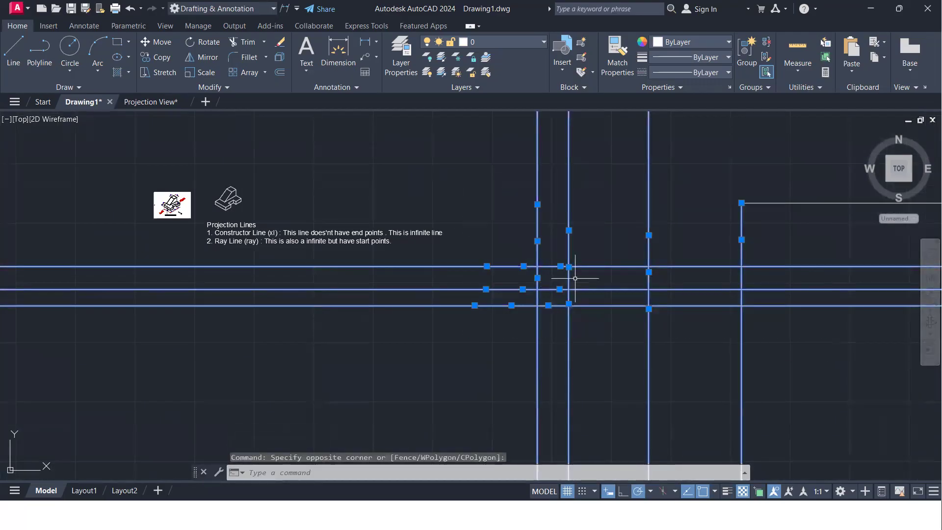
{"action": "key", "text": "Delete"}
Step: Delete the remaining horizontal ray
{"action": "middle_click_drag", "start_coordinate": [534, 266], "coordinate": [476, 295]}
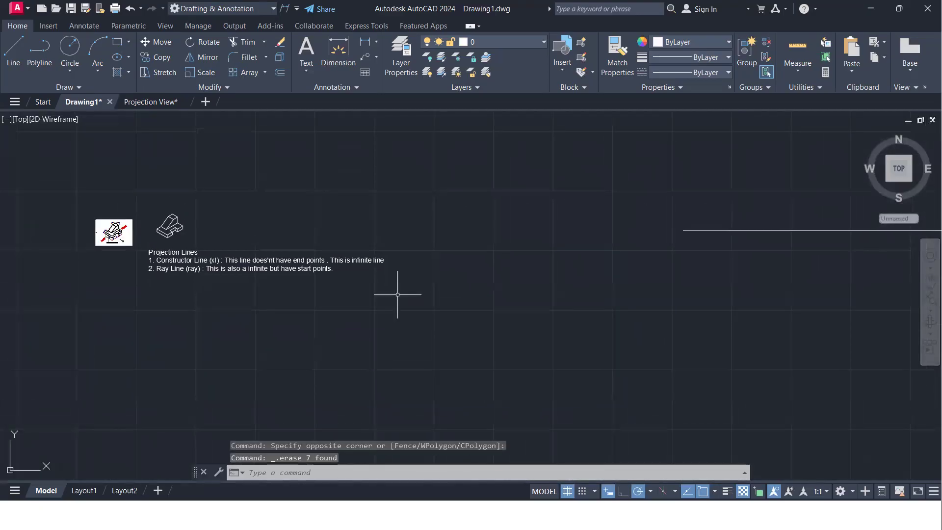
{"action": "scroll", "coordinate": [135, 224], "scroll_direction": "up", "scroll_amount": 3}
{"action": "scroll", "coordinate": [148, 244], "scroll_direction": "down", "scroll_amount": 4}
{"action": "scroll", "coordinate": [148, 244], "scroll_direction": "up", "scroll_amount": 2}
{"action": "scroll", "coordinate": [148, 244], "scroll_direction": "down", "scroll_amount": 3}
{"action": "left_click", "coordinate": [854, 363]}
{"action": "left_click", "coordinate": [514, 208]}
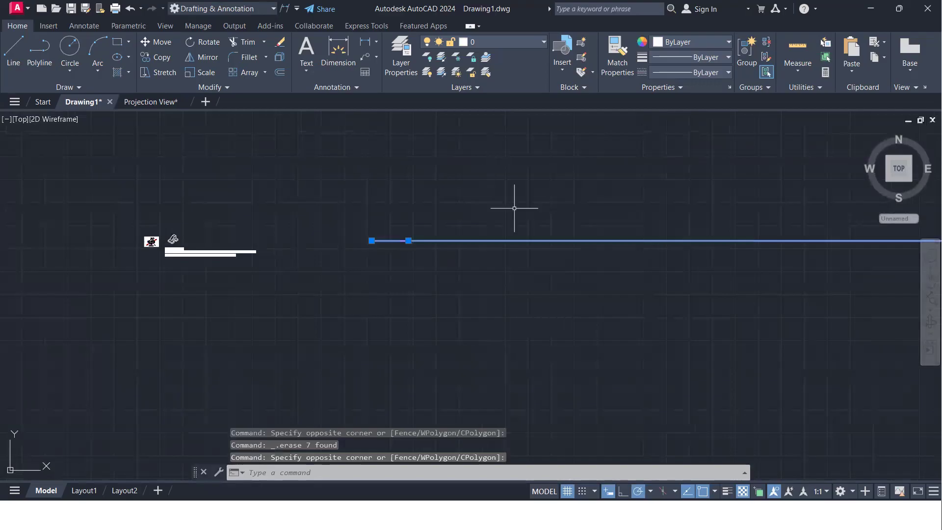
{"action": "key", "text": "Delete"}
Step: Switch to the Projection View drawing and examine the front, top and LHS side views in its 1st angle layout
{"action": "middle_click_drag", "start_coordinate": [484, 254], "coordinate": [520, 341]}
{"action": "scroll", "coordinate": [219, 332], "scroll_direction": "up", "scroll_amount": 6}
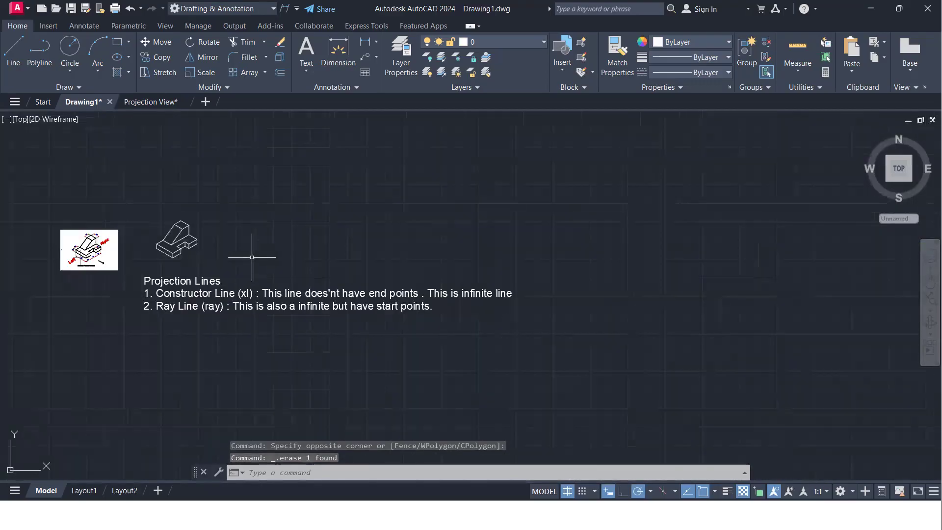
{"action": "mouse_move", "coordinate": [155, 102]}
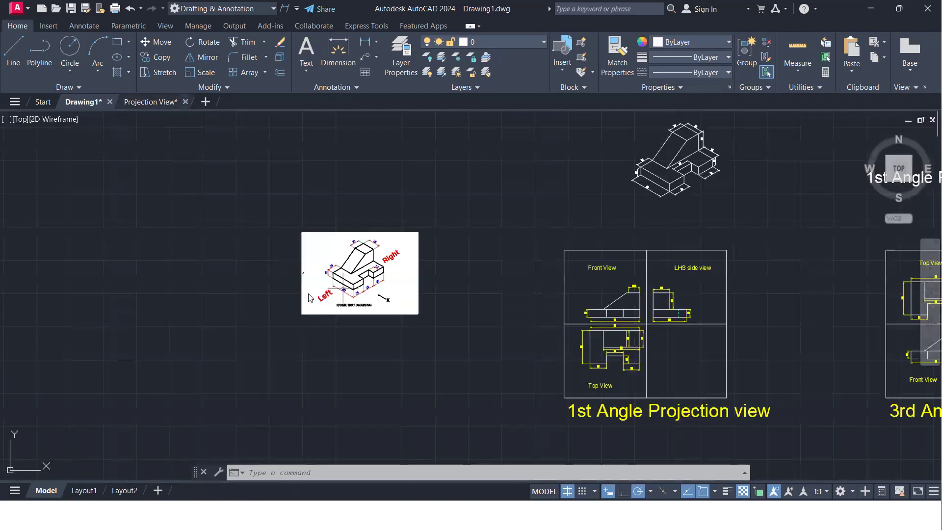
{"action": "middle_click_drag", "start_coordinate": [572, 309], "coordinate": [372, 290]}
{"action": "scroll", "coordinate": [471, 330], "scroll_direction": "up", "scroll_amount": 2}
{"action": "middle_click_drag", "start_coordinate": [471, 330], "coordinate": [459, 294]}
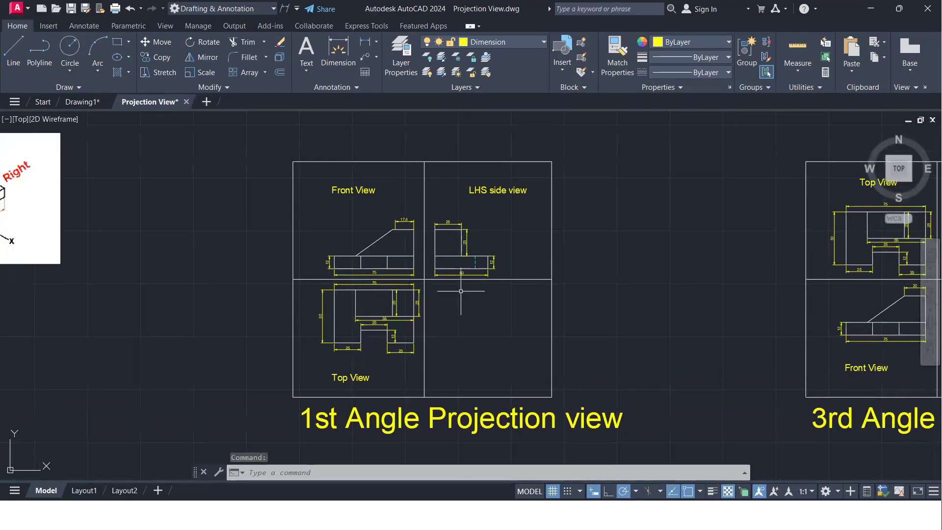
{"action": "scroll", "coordinate": [461, 290], "scroll_direction": "up", "scroll_amount": 2}
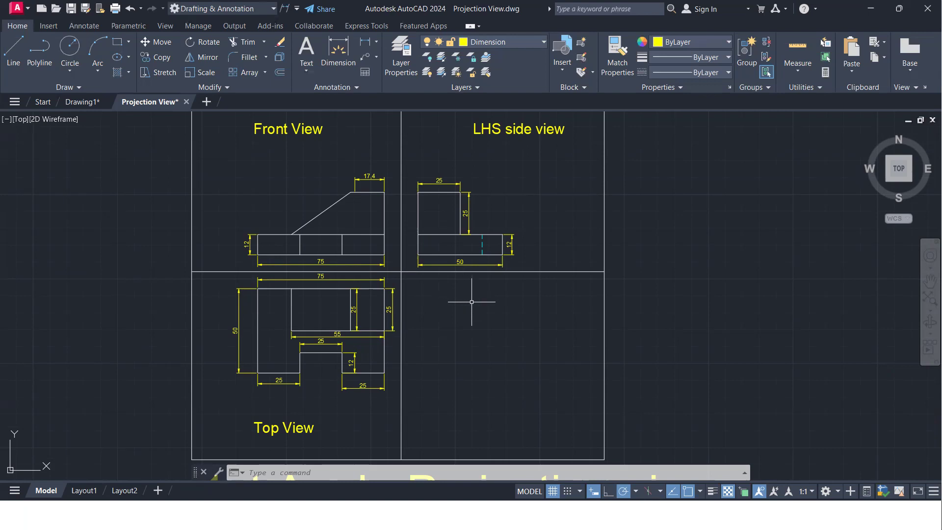
Step: Return to Drawing1 and examine the dimensions on the isometric reference image
{"action": "left_click", "coordinate": [70, 102]}
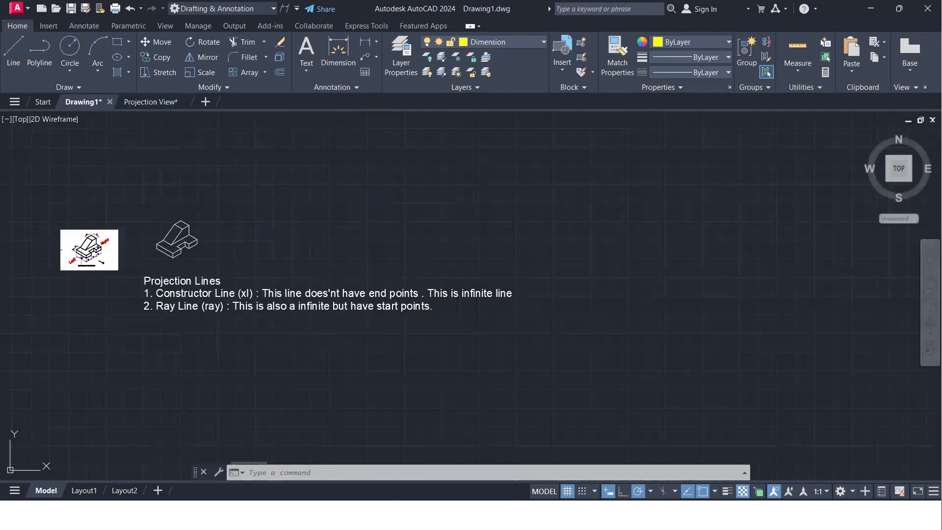
{"action": "scroll", "coordinate": [61, 257], "scroll_direction": "up", "scroll_amount": 8}
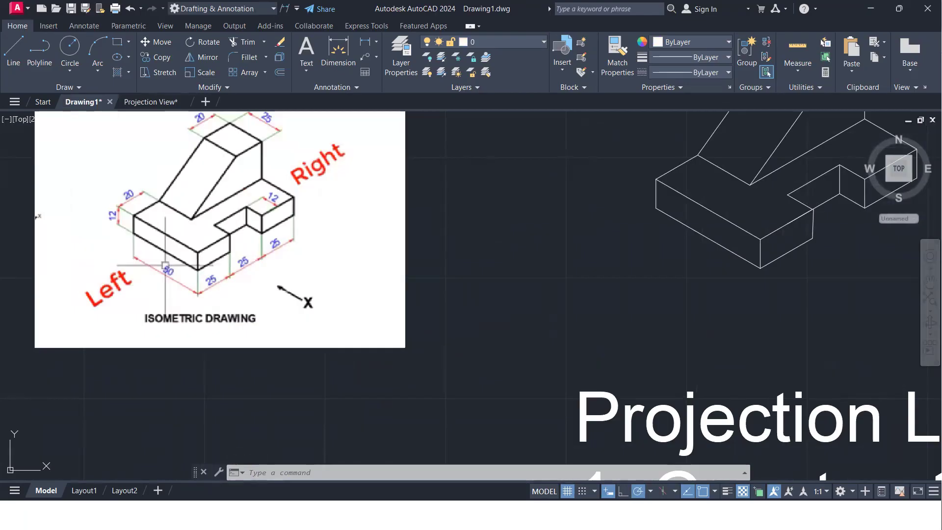
{"action": "scroll", "coordinate": [471, 335], "scroll_direction": "down", "scroll_amount": 5}
Step: Draw a vertical and a horizontal construction line crossing at one point in the empty area right of the notes
{"action": "middle_click_drag", "start_coordinate": [713, 350], "coordinate": [105, 216]}
{"action": "scroll", "coordinate": [110, 218], "scroll_direction": "down", "scroll_amount": 5}
{"action": "middle_click_drag", "start_coordinate": [596, 313], "coordinate": [541, 311]}
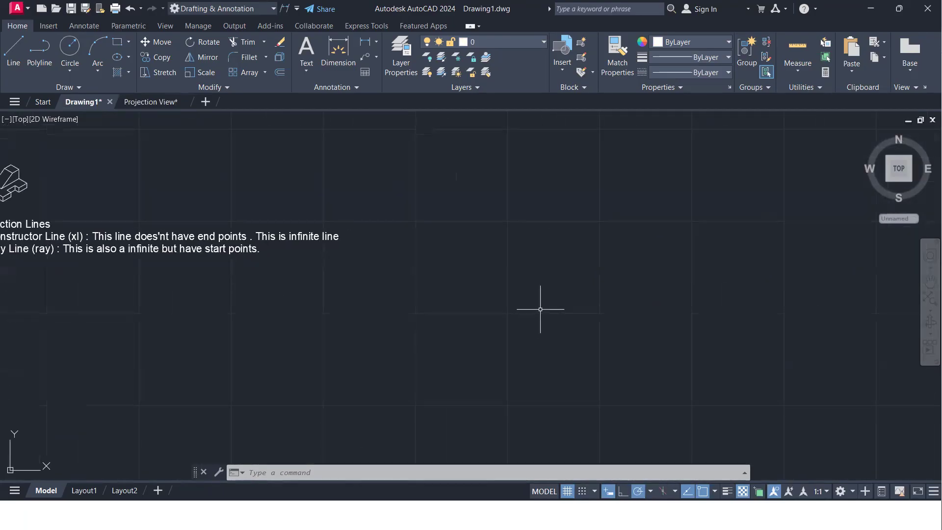
{"action": "type", "text": "xl"}
{"action": "key", "text": "Return"}
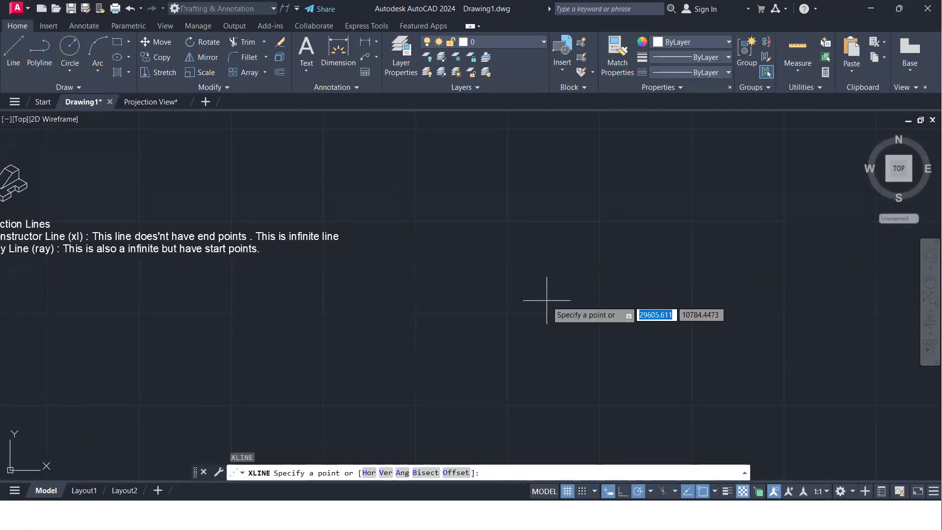
{"action": "left_click", "coordinate": [544, 309]}
{"action": "left_click", "coordinate": [549, 330]}
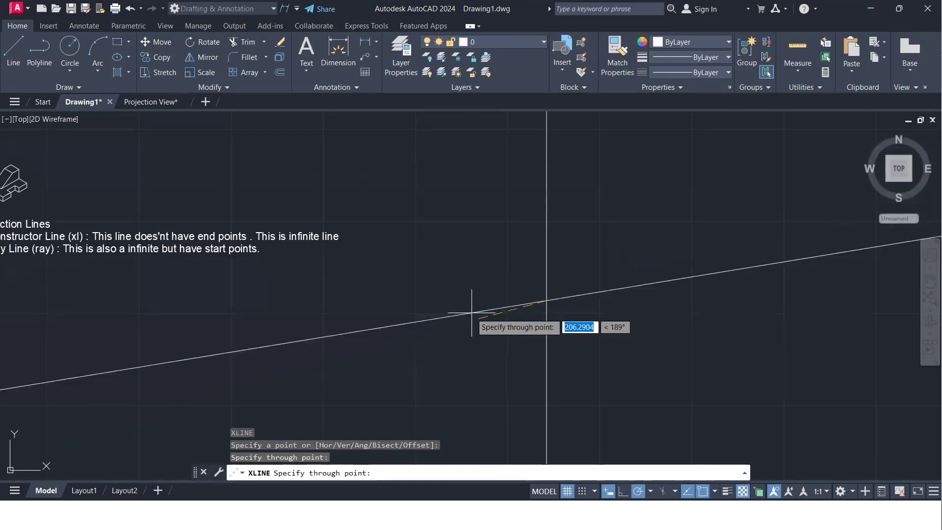
{"action": "left_click", "coordinate": [467, 301]}
{"action": "key", "text": "Return"}
Step: Offset the vertical construction line by 10 units to each side
{"action": "mouse_move", "coordinate": [532, 282]}
{"action": "middle_mouse_down"}
{"action": "mouse_move", "coordinate": [499, 286]}
{"action": "mouse_move", "coordinate": [528, 368]}
{"action": "middle_mouse_up"}
{"action": "scroll", "coordinate": [526, 317], "scroll_direction": "up", "scroll_amount": 2}
{"action": "scroll", "coordinate": [526, 369], "scroll_direction": "up", "scroll_amount": 1}
{"action": "type", "text": "OF"}
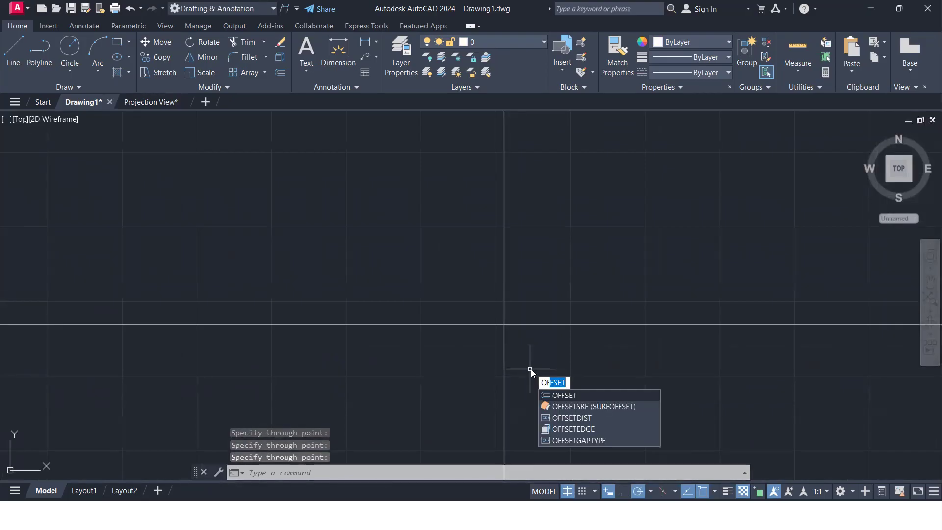
{"action": "key", "text": "Return"}
{"action": "scroll", "coordinate": [510, 317], "scroll_direction": "up", "scroll_amount": 2}
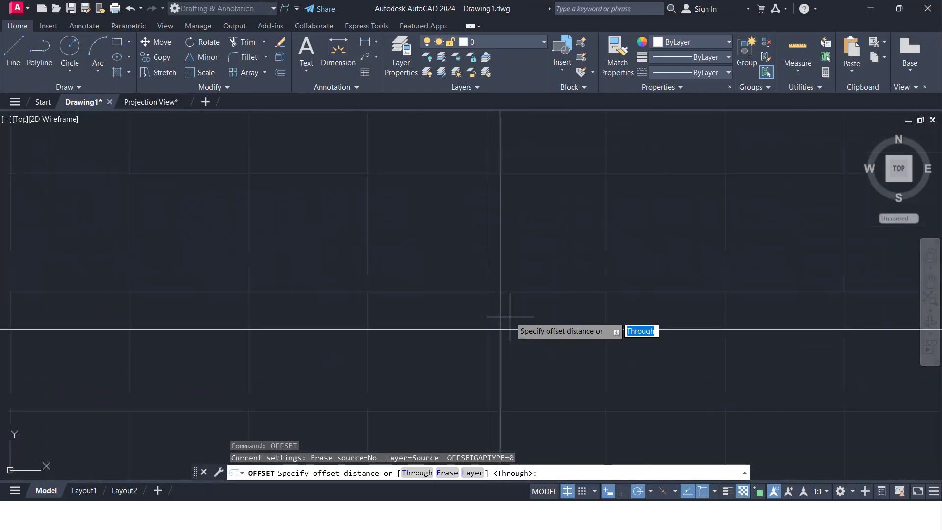
{"action": "scroll", "coordinate": [499, 329], "scroll_direction": "up", "scroll_amount": 2}
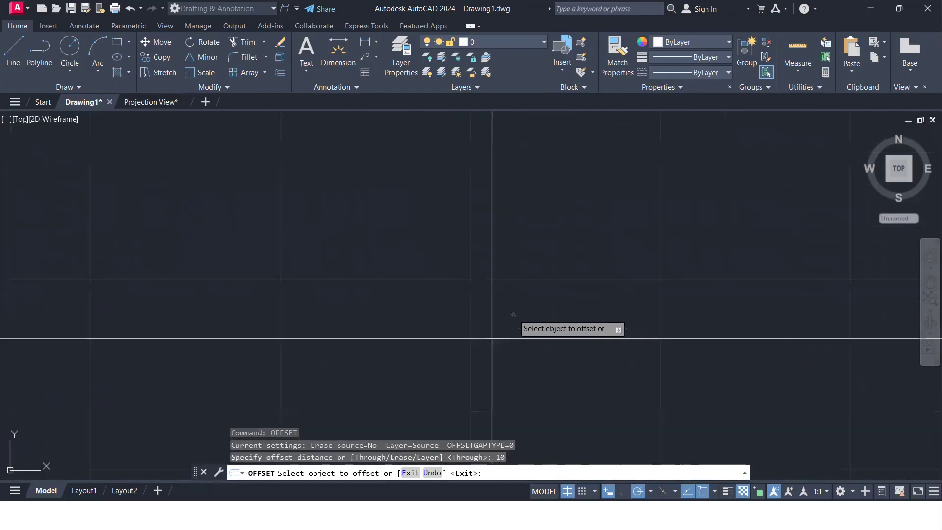
{"action": "left_click", "coordinate": [492, 296]}
{"action": "left_click", "coordinate": [471, 297]}
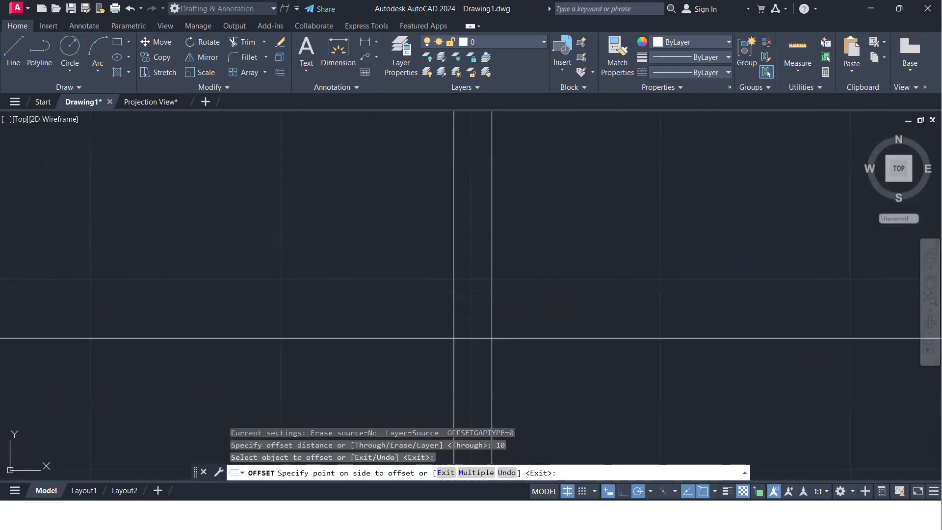
{"action": "left_click", "coordinate": [492, 283]}
{"action": "left_click", "coordinate": [515, 274]}
Step: Offset the horizontal construction line by 10 units above and below it
{"action": "left_click", "coordinate": [506, 338]}
{"action": "left_click", "coordinate": [505, 298]}
{"action": "left_click", "coordinate": [495, 338]}
{"action": "left_click", "coordinate": [500, 374]}
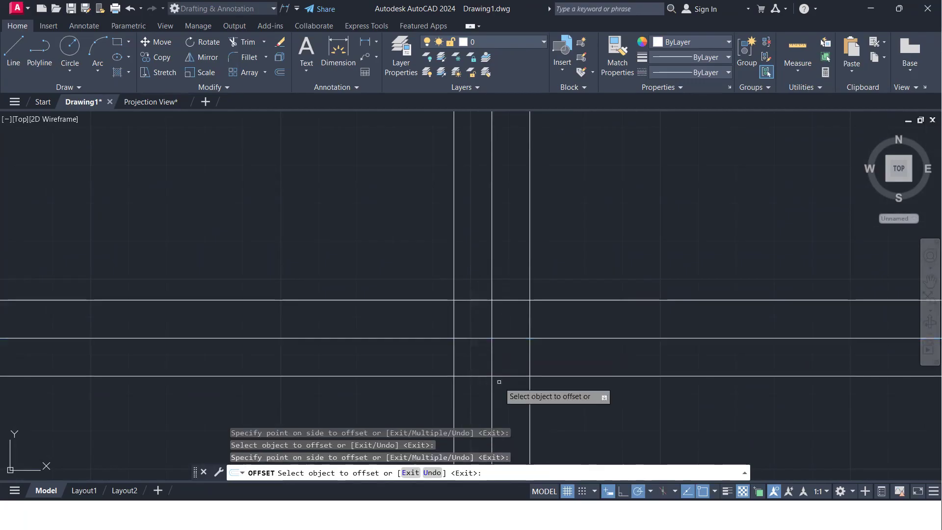
{"action": "key", "text": "Return"}
Step: Trim the offset lines around the crossing into a corner in each of the four quadrants, keeping the two centre lines whole
{"action": "scroll", "coordinate": [498, 364], "scroll_direction": "down", "scroll_amount": 2}
{"action": "key", "text": "Return"}
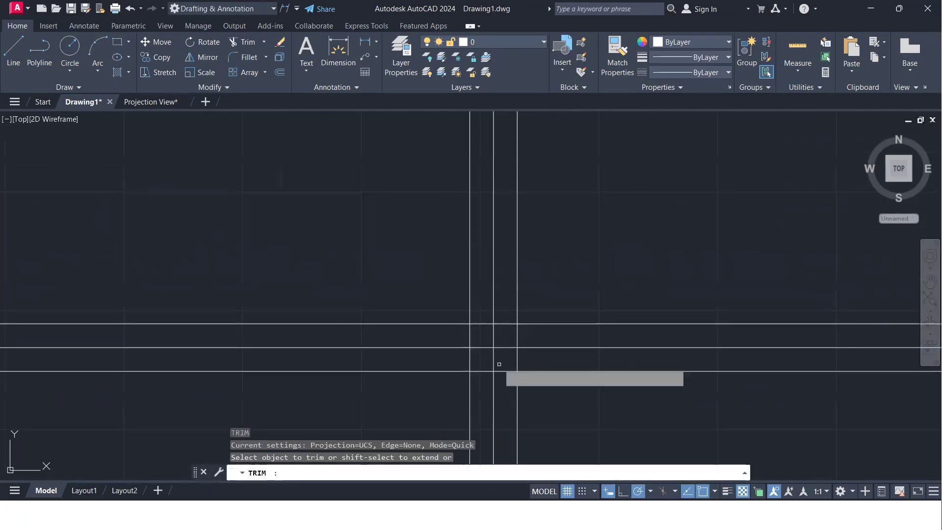
{"action": "scroll", "coordinate": [489, 350], "scroll_direction": "up", "scroll_amount": 2}
{"action": "left_click_drag", "start_coordinate": [476, 268], "coordinate": [432, 315]}
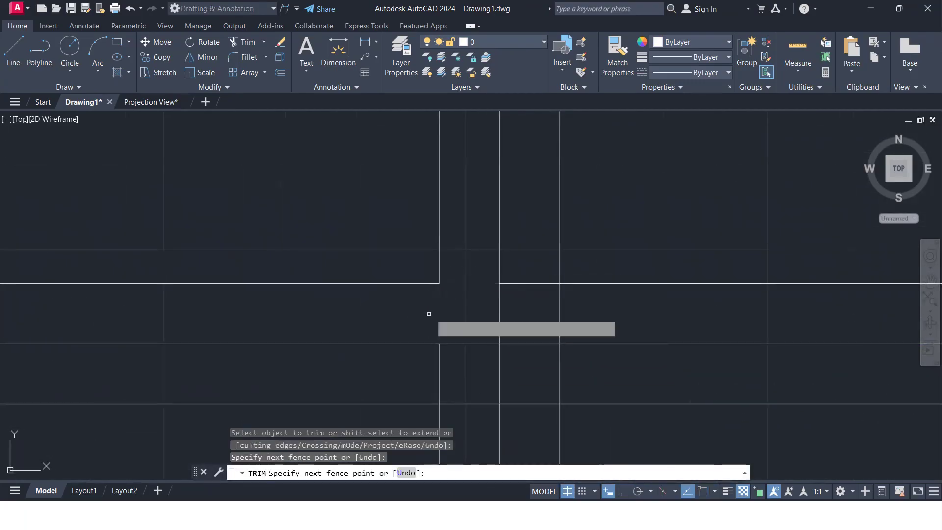
{"action": "left_click_drag", "start_coordinate": [515, 274], "coordinate": [562, 331]}
{"action": "scroll", "coordinate": [564, 319], "scroll_direction": "up", "scroll_amount": 2}
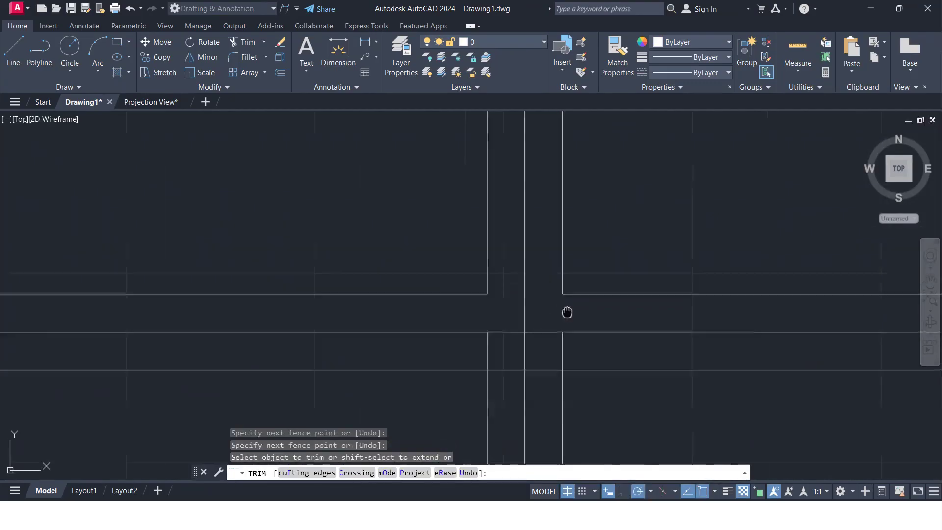
{"action": "left_click_drag", "start_coordinate": [479, 281], "coordinate": [543, 345]}
{"action": "mouse_move", "coordinate": [700, 271]}
{"action": "left_mouse_down"}
{"action": "mouse_move", "coordinate": [645, 309]}
{"action": "mouse_move", "coordinate": [622, 362]}
{"action": "left_mouse_up"}
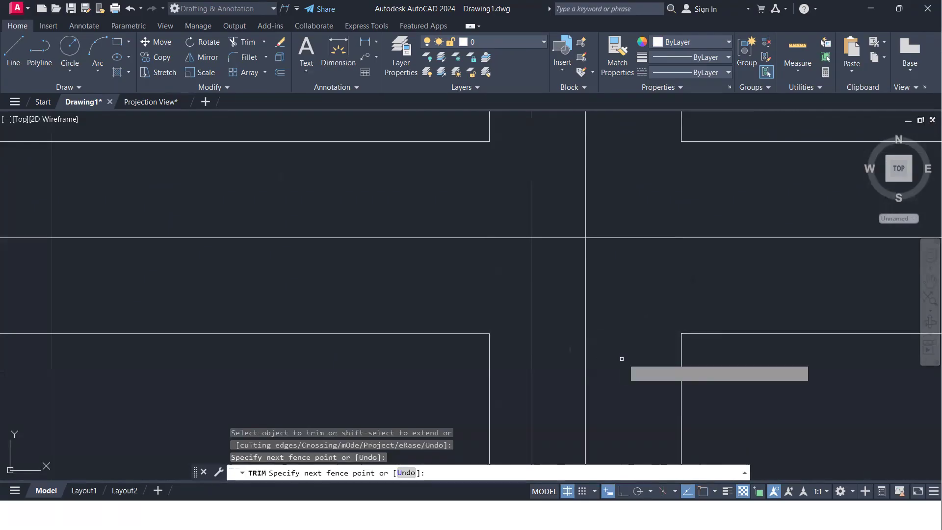
{"action": "scroll", "coordinate": [626, 343], "scroll_direction": "down", "scroll_amount": 5}
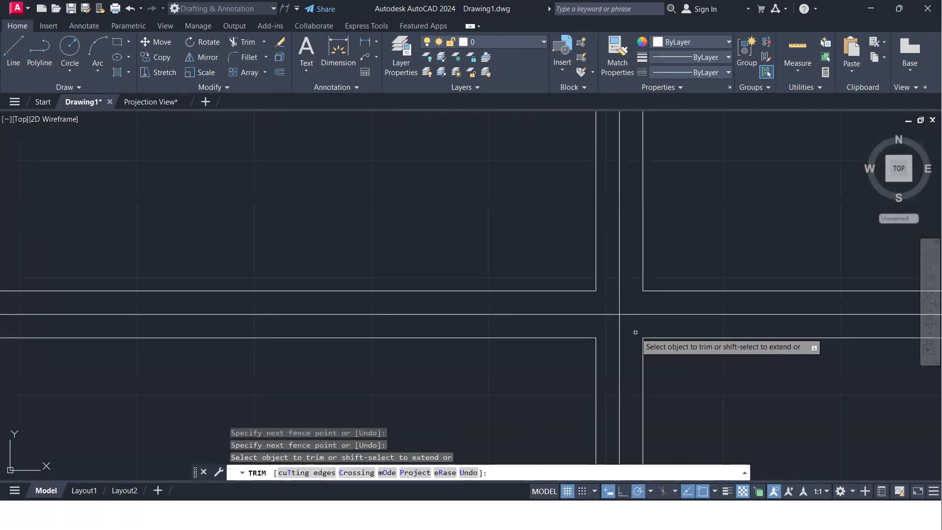
{"action": "key", "text": "Return"}
Step: Delete the vertical and horizontal offset lines that bound the lower-right quadrant
{"action": "scroll", "coordinate": [630, 337], "scroll_direction": "down", "scroll_amount": 2}
{"action": "middle_click_drag", "start_coordinate": [489, 328], "coordinate": [597, 363]}
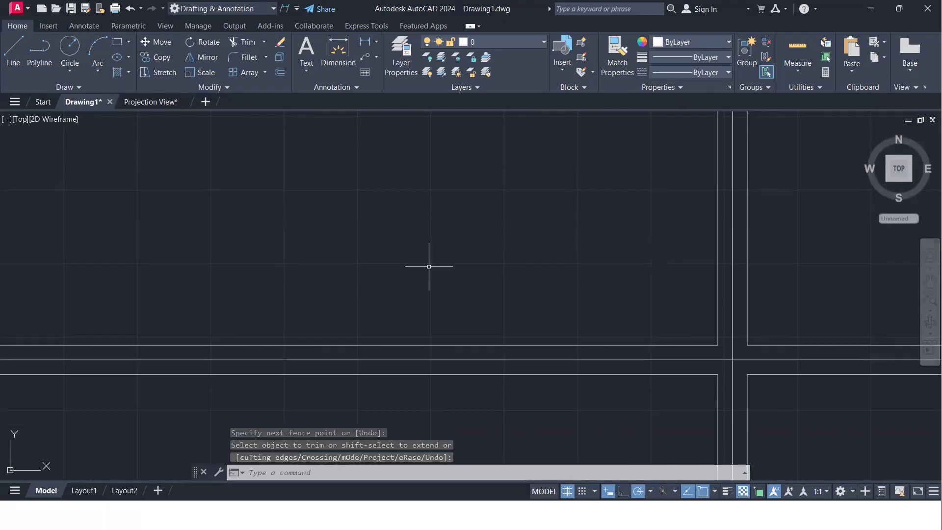
{"action": "scroll", "coordinate": [599, 236], "scroll_direction": "down", "scroll_amount": 4}
{"action": "middle_click_drag", "start_coordinate": [599, 236], "coordinate": [555, 250]}
{"action": "scroll", "coordinate": [629, 336], "scroll_direction": "up", "scroll_amount": 5}
{"action": "left_click", "coordinate": [600, 289]}
{"action": "left_click", "coordinate": [565, 270]}
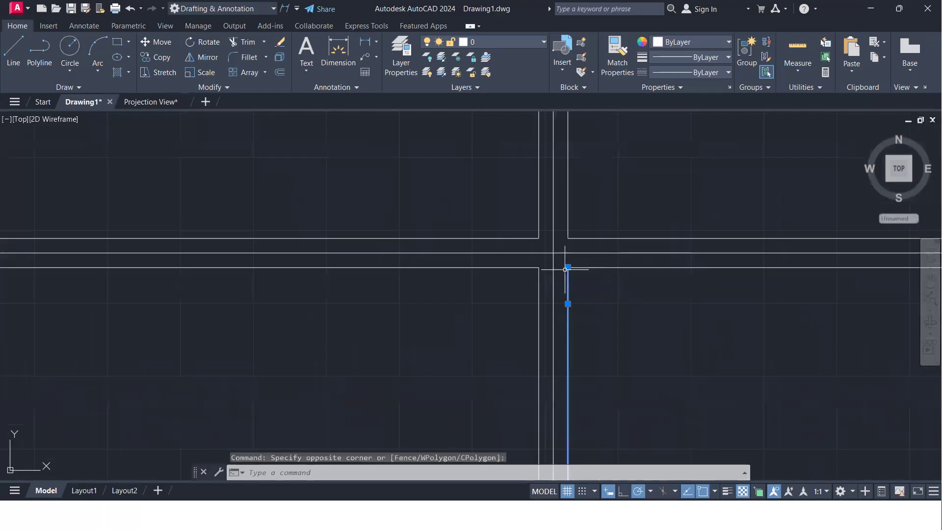
{"action": "key", "text": "Delete"}
{"action": "left_click", "coordinate": [576, 279]}
{"action": "left_click", "coordinate": [570, 265]}
{"action": "key", "text": "Delete"}
{"action": "scroll", "coordinate": [585, 296], "scroll_direction": "down", "scroll_amount": 2}
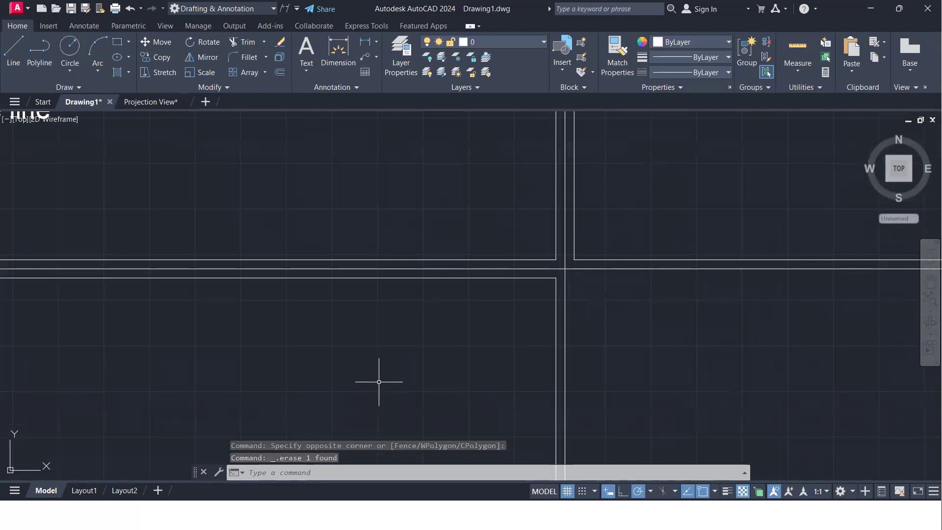
Step: Copy the isometric reference image into the empty lower-right quadrant of the crossing construction lines
{"action": "middle_click_drag", "start_coordinate": [385, 380], "coordinate": [587, 442]}
{"action": "scroll", "coordinate": [608, 444], "scroll_direction": "down", "scroll_amount": 5}
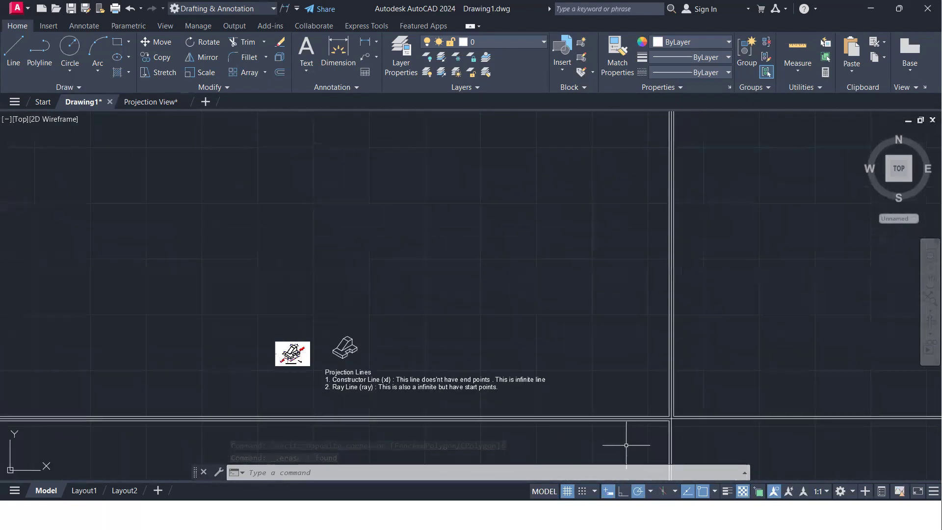
{"action": "middle_click_drag", "start_coordinate": [247, 302], "coordinate": [319, 275]}
{"action": "scroll", "coordinate": [319, 275], "scroll_direction": "up", "scroll_amount": 2}
{"action": "scroll", "coordinate": [340, 298], "scroll_direction": "up", "scroll_amount": 6}
{"action": "mouse_move", "coordinate": [401, 370]}
{"action": "middle_mouse_down"}
{"action": "mouse_move", "coordinate": [332, 208]}
{"action": "mouse_move", "coordinate": [230, 134]}
{"action": "middle_mouse_up"}
{"action": "middle_click_drag", "start_coordinate": [528, 343], "coordinate": [498, 336]}
{"action": "left_click", "coordinate": [505, 336]}
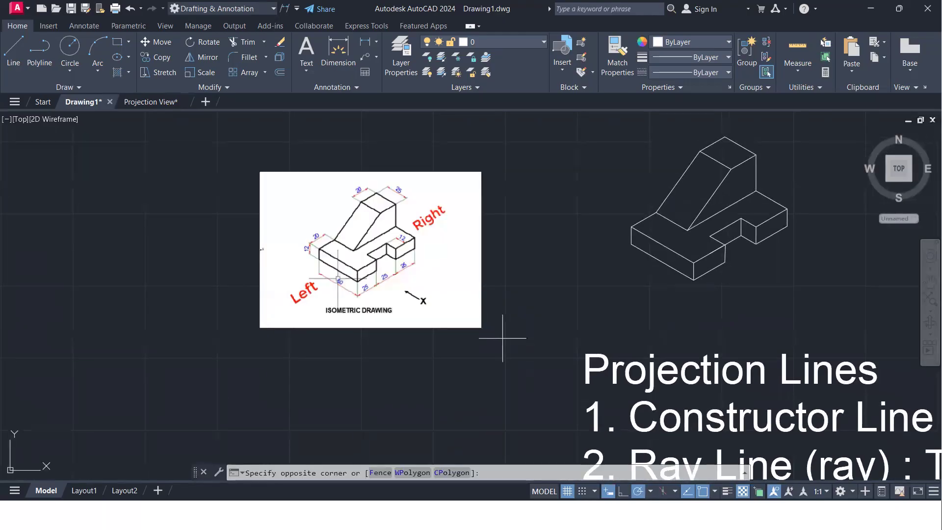
{"action": "left_click", "coordinate": [344, 245]}
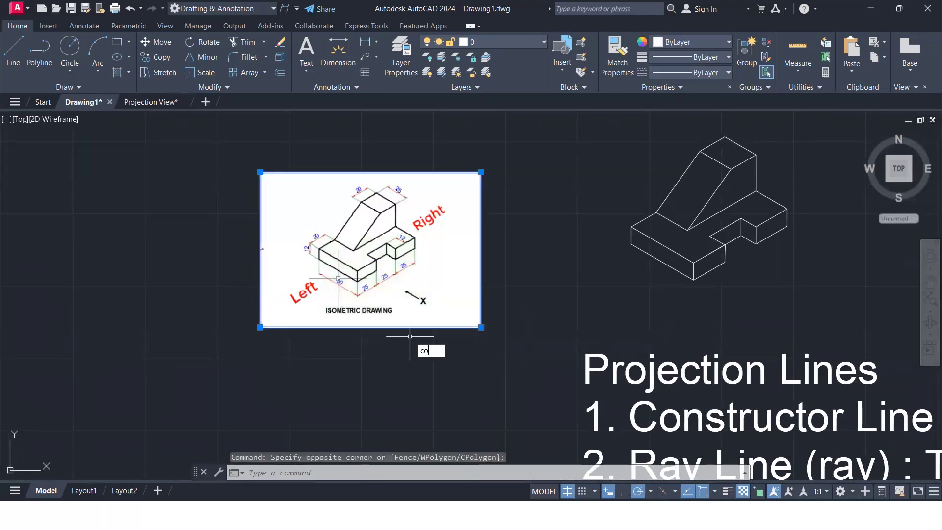
{"action": "type", "text": "co"}
{"action": "key", "text": "Return"}
{"action": "left_click", "coordinate": [404, 308]}
{"action": "middle_click_drag", "start_coordinate": [794, 306], "coordinate": [210, 332]}
{"action": "scroll", "coordinate": [662, 304], "scroll_direction": "down", "scroll_amount": 8}
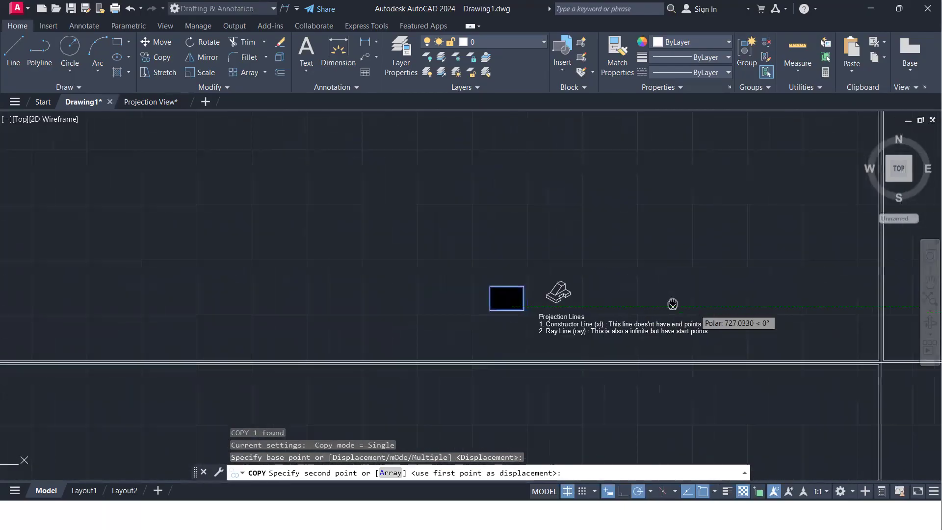
{"action": "middle_click_drag", "start_coordinate": [672, 304], "coordinate": [285, 275]}
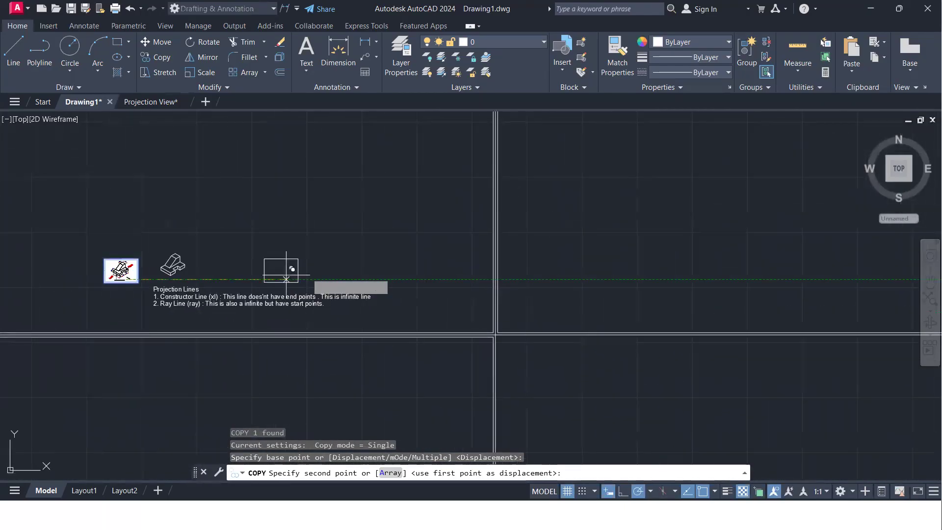
{"action": "left_click", "coordinate": [531, 365]}
Step: Examine the dimensions on the copied isometric image and the quadrants around the crossing
{"action": "scroll", "coordinate": [479, 363], "scroll_direction": "up", "scroll_amount": 8}
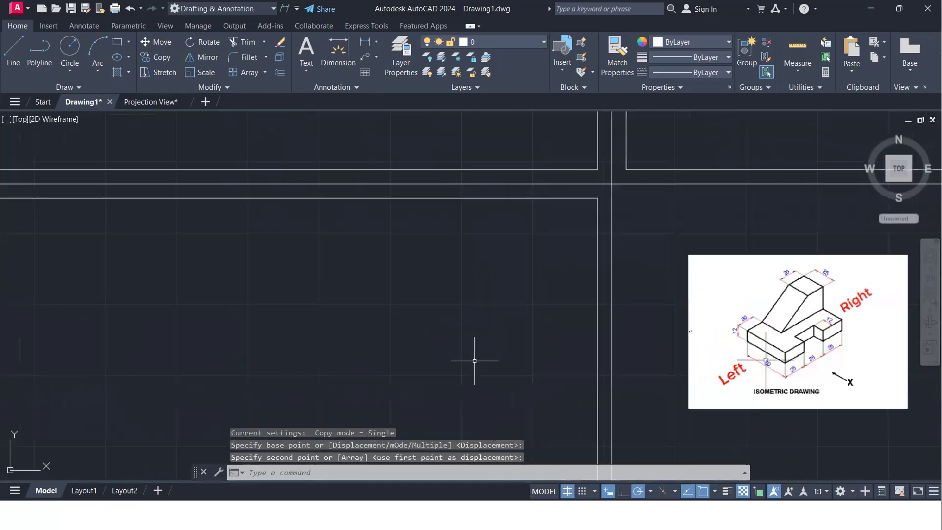
{"action": "middle_click_drag", "start_coordinate": [766, 360], "coordinate": [442, 343]}
{"action": "scroll", "coordinate": [400, 378], "scroll_direction": "up", "scroll_amount": 3}
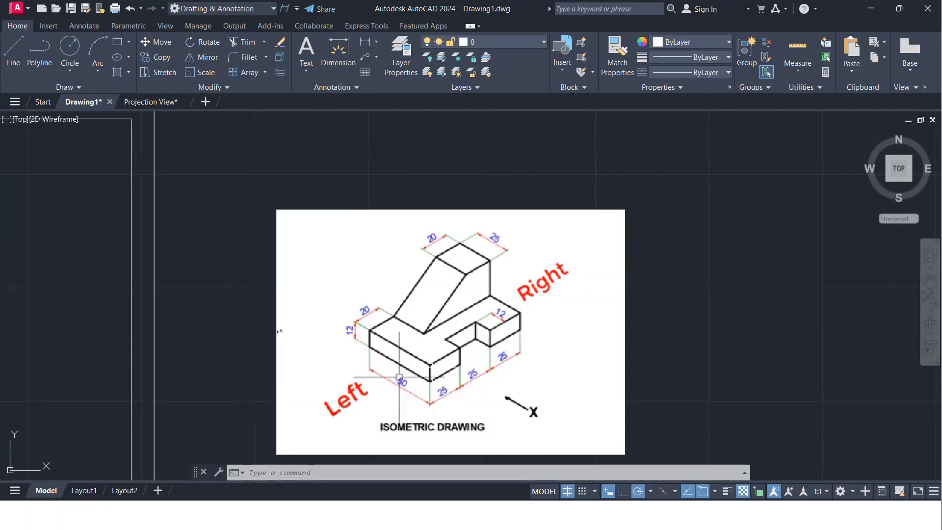
{"action": "scroll", "coordinate": [444, 347], "scroll_direction": "down", "scroll_amount": 1}
{"action": "middle_click_drag", "start_coordinate": [444, 347], "coordinate": [714, 421]}
{"action": "middle_click_drag", "start_coordinate": [327, 306], "coordinate": [360, 335]}
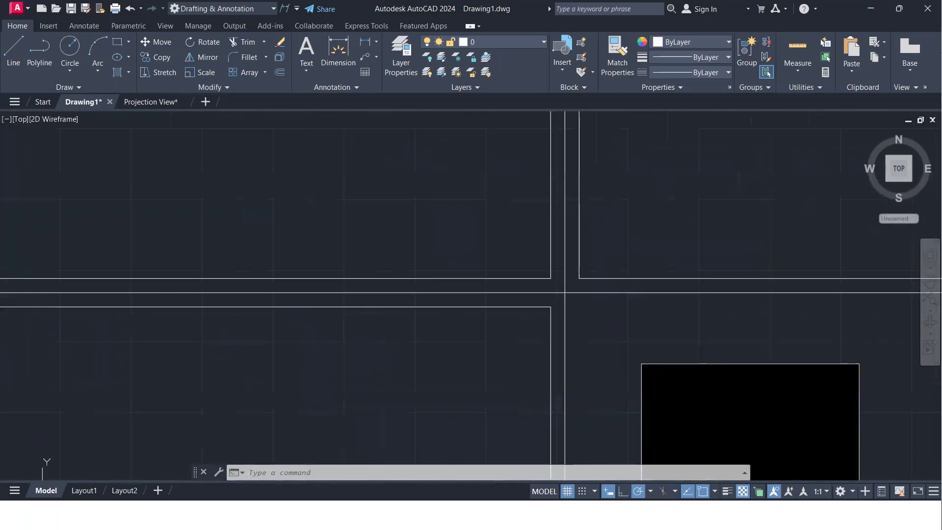
{"action": "middle_click_drag", "start_coordinate": [625, 389], "coordinate": [372, 330]}
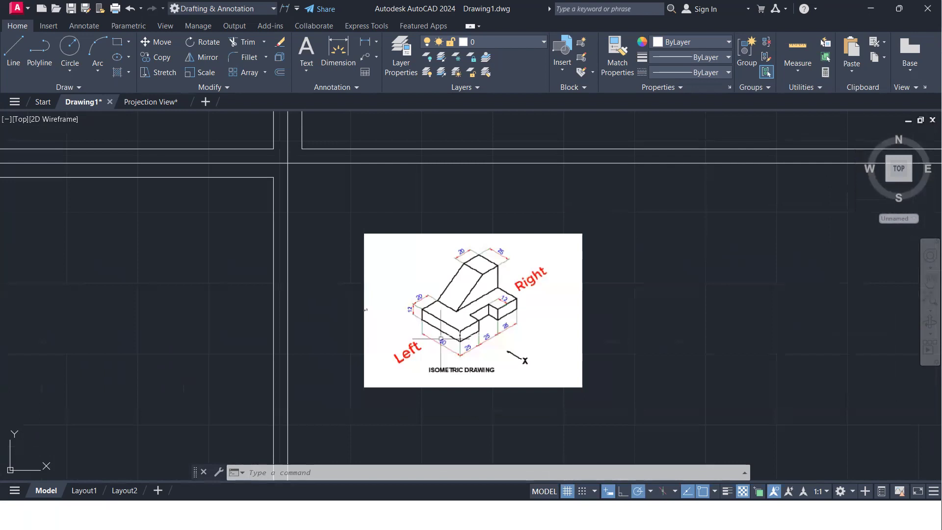
{"action": "middle_click_drag", "start_coordinate": [40, 249], "coordinate": [415, 435]}
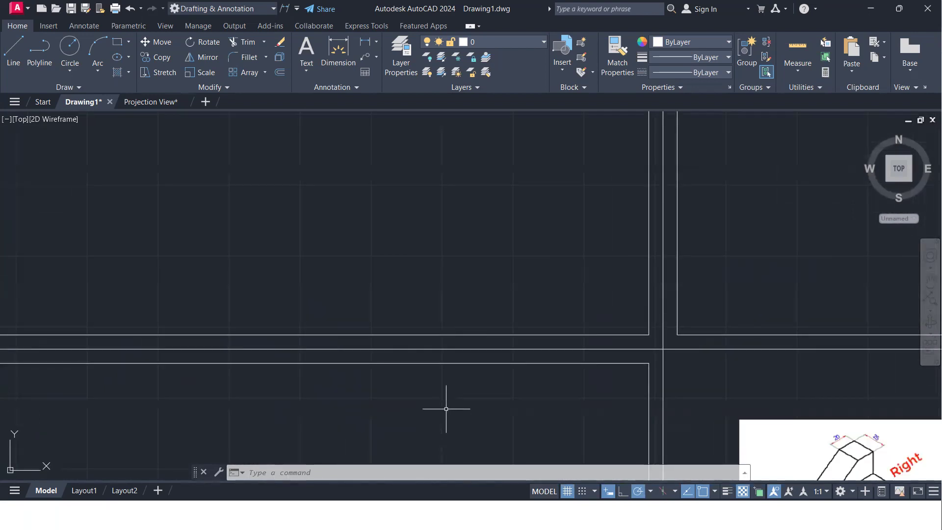
Step: In the upper-left quadrant, offset the horizontal boundary line 12 units upward and the vertical boundary line 55 units to the left
{"action": "key", "text": "Return"}
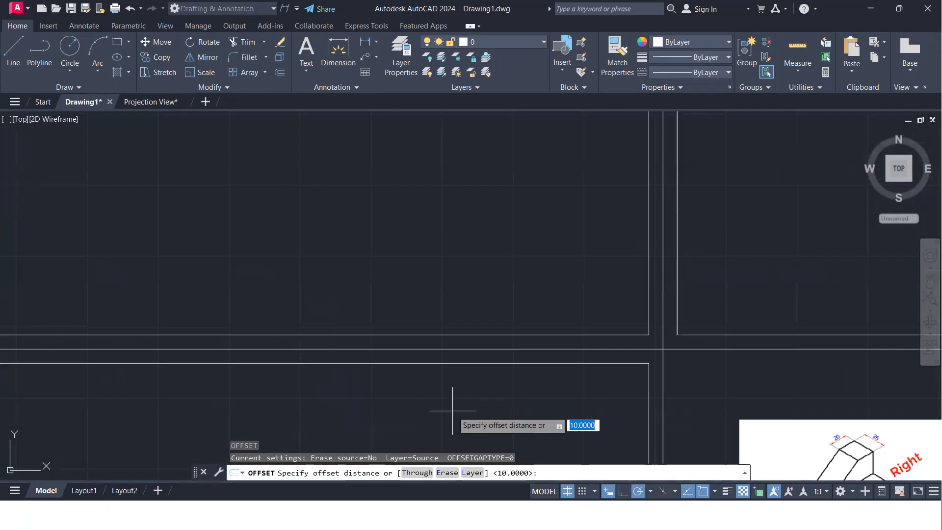
{"action": "type", "text": "12"}
{"action": "key", "text": "Return"}
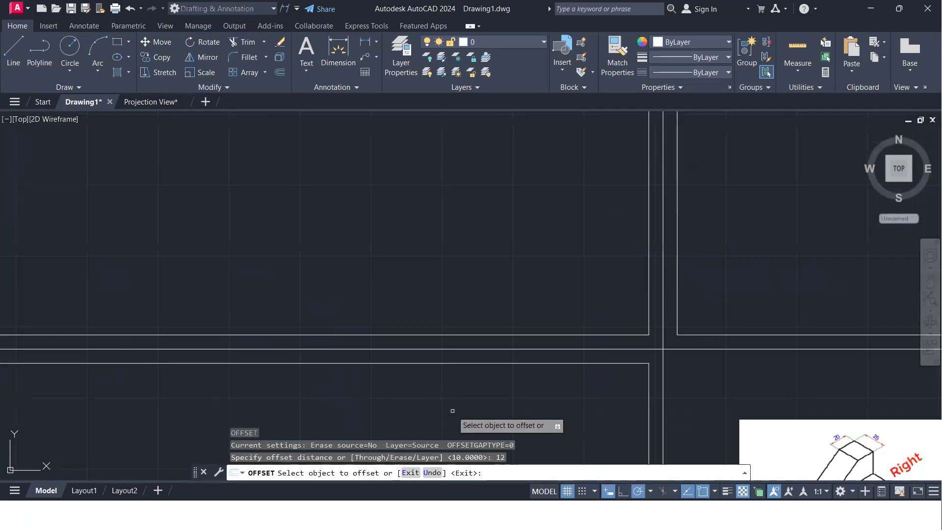
{"action": "left_click", "coordinate": [544, 334]}
{"action": "left_click", "coordinate": [537, 313]}
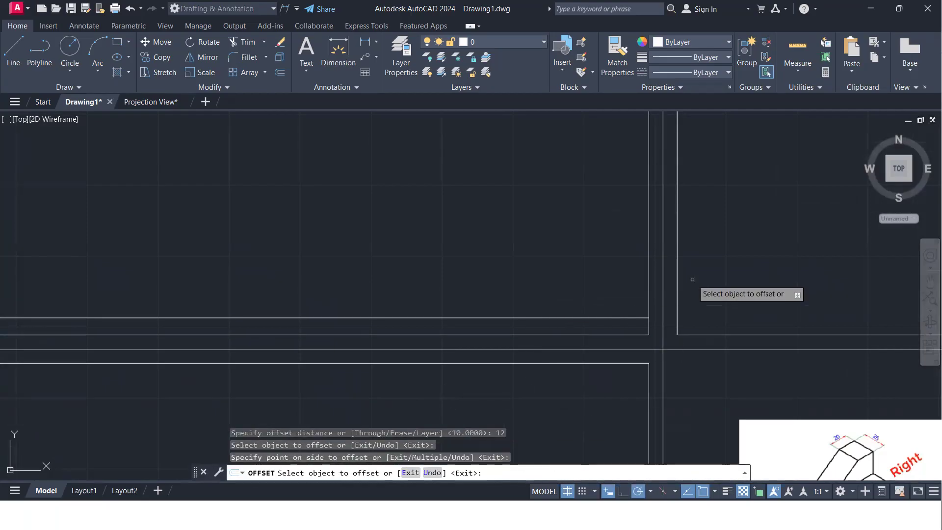
{"action": "left_click", "coordinate": [648, 278]}
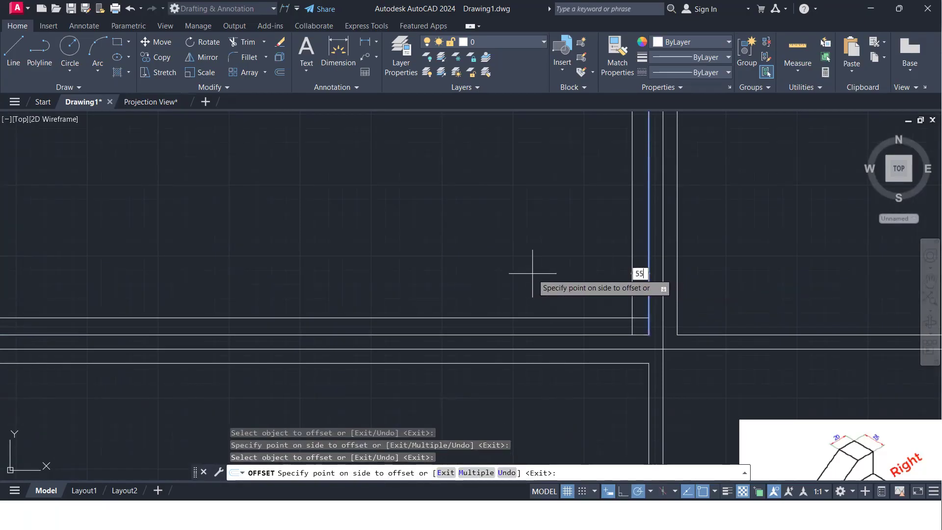
{"action": "key", "text": "Return"}
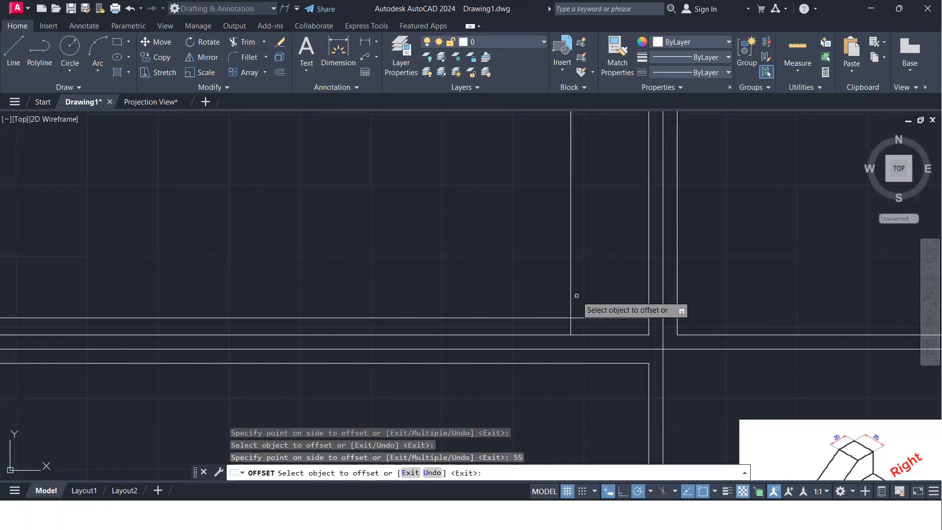
Step: Check the isometric dimensions and offset the upper-left quadrant's 12-unit base height line 25 units upward
{"action": "scroll", "coordinate": [582, 292], "scroll_direction": "down", "scroll_amount": 1}
{"action": "middle_click_drag", "start_coordinate": [582, 292], "coordinate": [543, 287]}
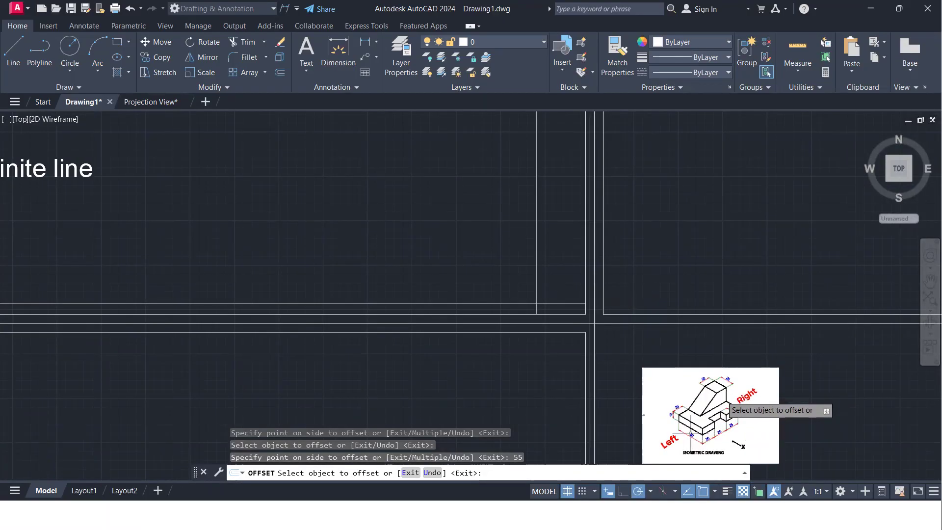
{"action": "scroll", "coordinate": [722, 406], "scroll_direction": "up", "scroll_amount": 5}
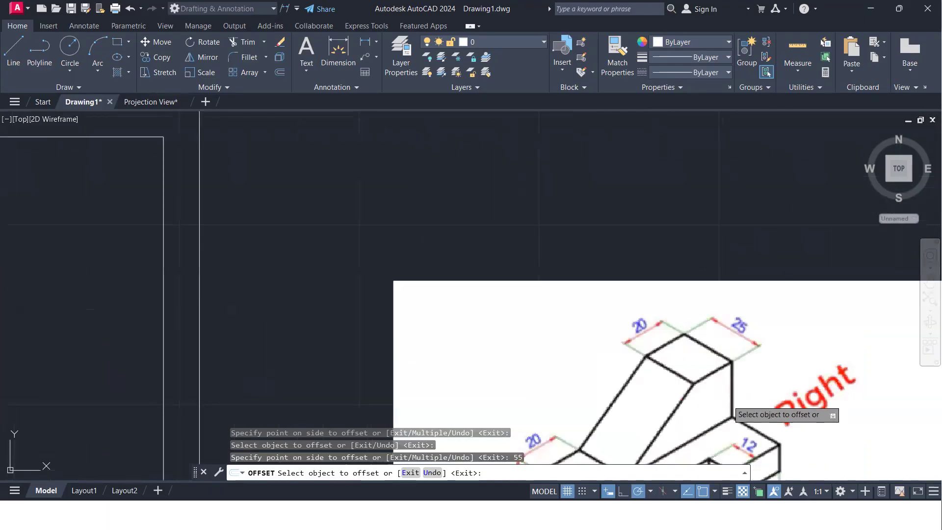
{"action": "middle_click_drag", "start_coordinate": [733, 443], "coordinate": [697, 380]}
{"action": "scroll", "coordinate": [724, 371], "scroll_direction": "down", "scroll_amount": 6}
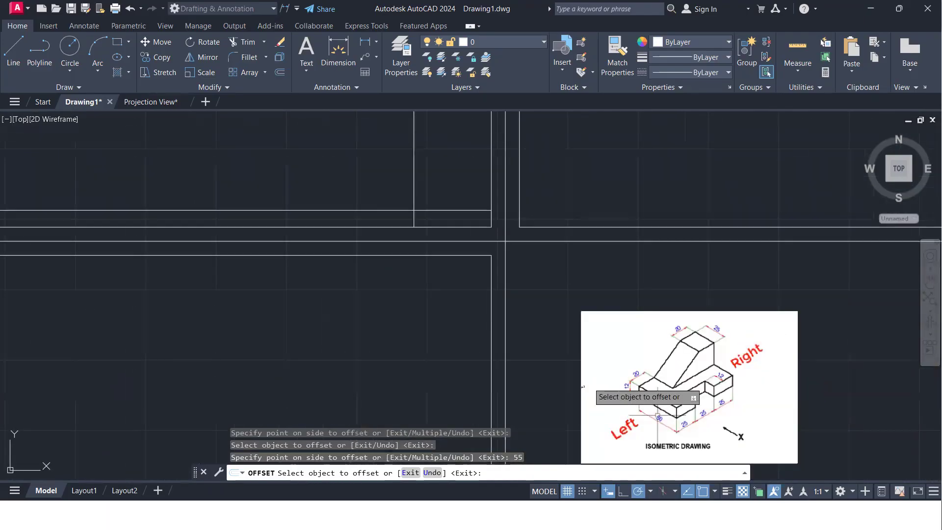
{"action": "scroll", "coordinate": [468, 275], "scroll_direction": "up", "scroll_amount": 2}
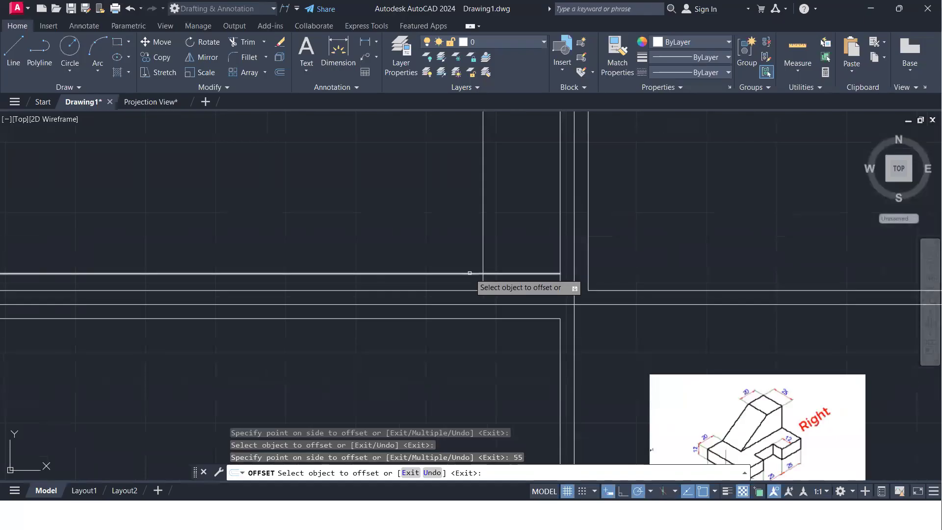
{"action": "left_click", "coordinate": [468, 274]}
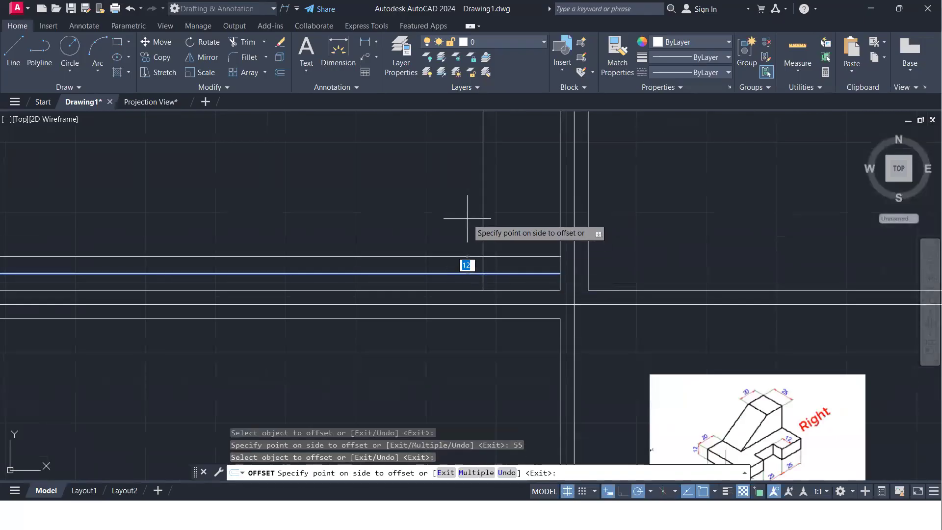
{"action": "key", "text": "Return"}
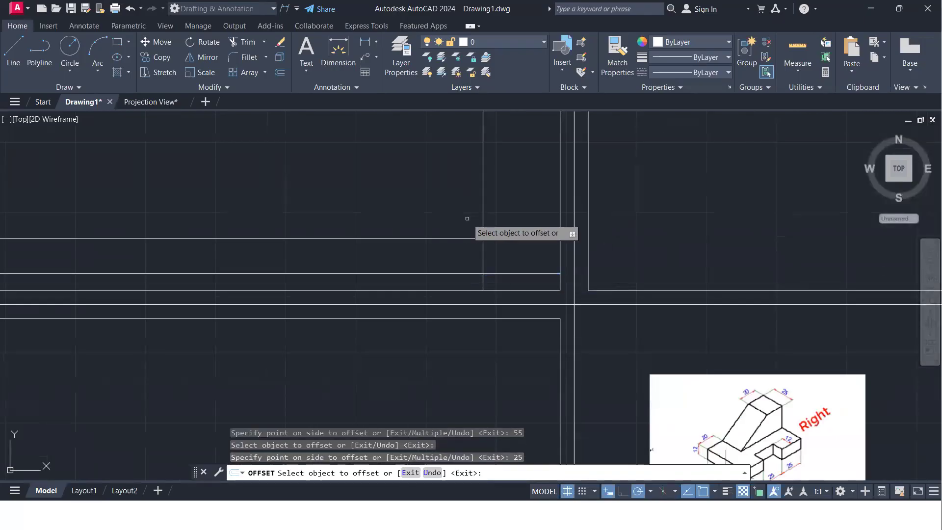
{"action": "key", "text": "Return"}
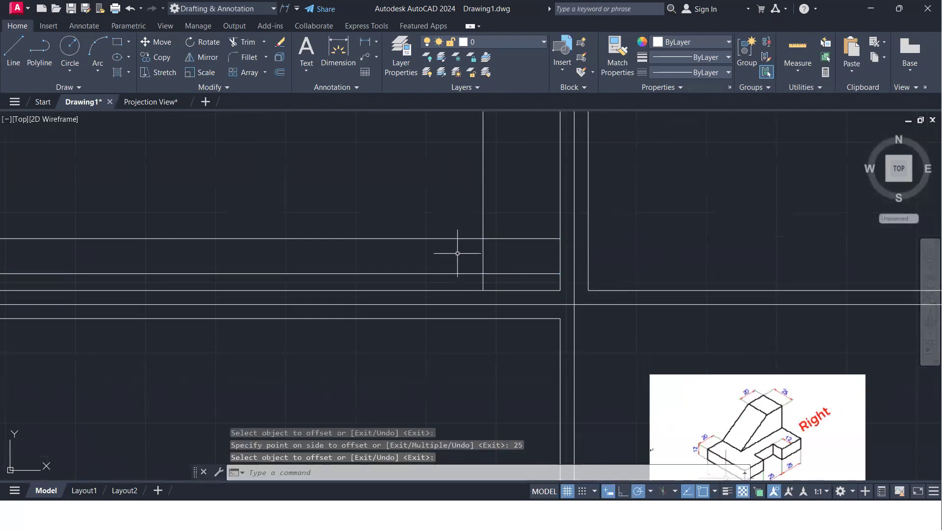
Step: Trim the overhanging lines in the upper-left quadrant so the 55-unit-wide view outline becomes a closed rectangle
{"action": "type", "text": "tr"}
{"action": "key", "text": "Return"}
{"action": "mouse_move", "coordinate": [497, 212]}
{"action": "left_mouse_down"}
{"action": "mouse_move", "coordinate": [463, 225]}
{"action": "mouse_move", "coordinate": [452, 296]}
{"action": "left_mouse_up"}
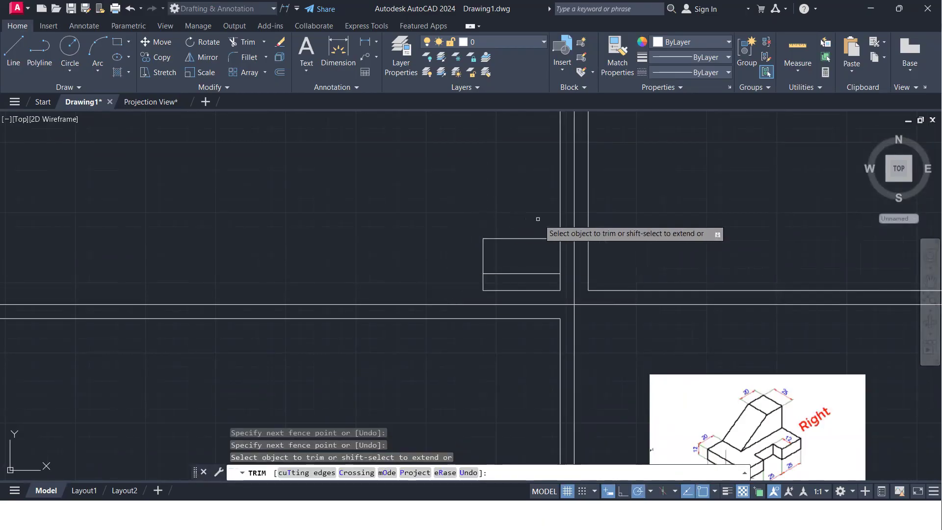
{"action": "left_click", "coordinate": [561, 219]}
{"action": "key", "text": "Escape"}
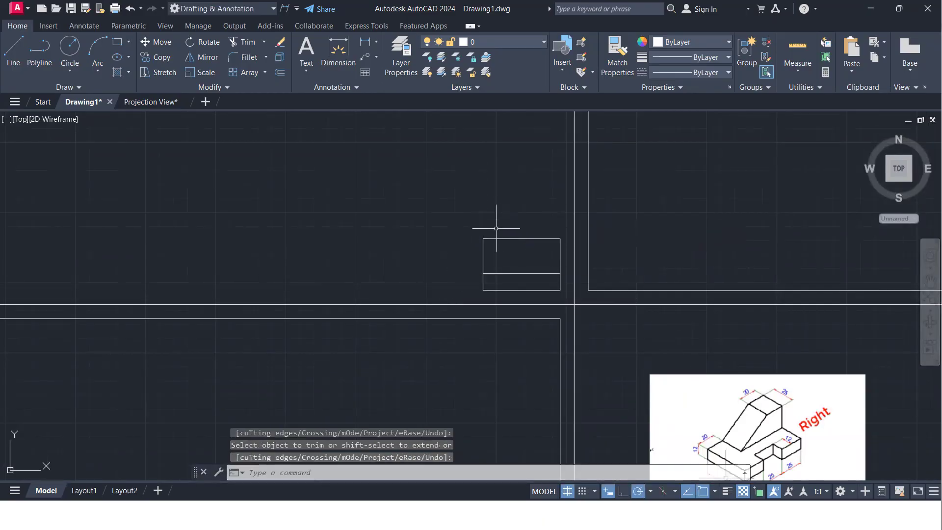
Step: Examine the dimensions on the isometric reference image against the rectangle in the upper-left quadrant
{"action": "scroll", "coordinate": [461, 236], "scroll_direction": "down", "scroll_amount": 2}
{"action": "middle_click_drag", "start_coordinate": [394, 237], "coordinate": [769, 337]}
{"action": "scroll", "coordinate": [363, 262], "scroll_direction": "down", "scroll_amount": 3}
{"action": "scroll", "coordinate": [172, 233], "scroll_direction": "up", "scroll_amount": 4}
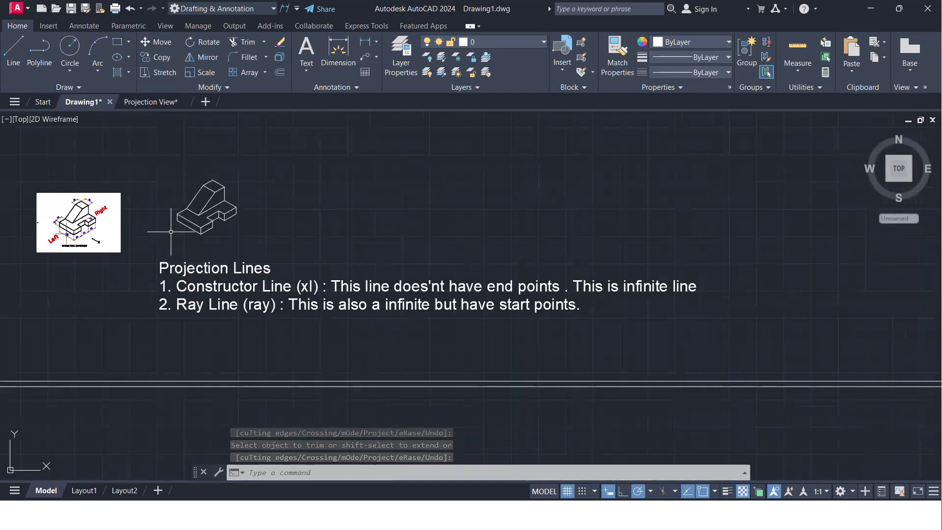
{"action": "scroll", "coordinate": [207, 268], "scroll_direction": "down", "scroll_amount": 4}
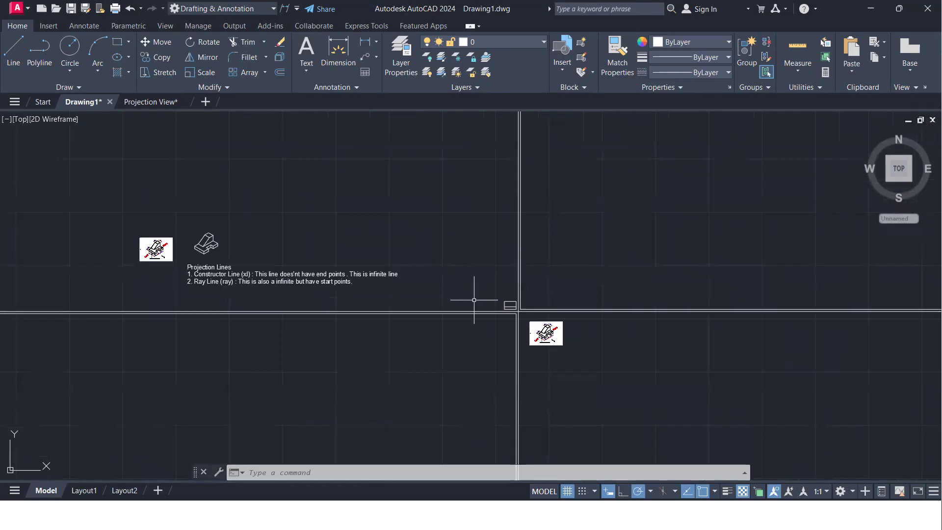
{"action": "scroll", "coordinate": [517, 318], "scroll_direction": "up", "scroll_amount": 6}
{"action": "mouse_move", "coordinate": [617, 369]}
{"action": "middle_mouse_down"}
{"action": "mouse_move", "coordinate": [567, 322]}
{"action": "mouse_move", "coordinate": [550, 318]}
{"action": "middle_mouse_up"}
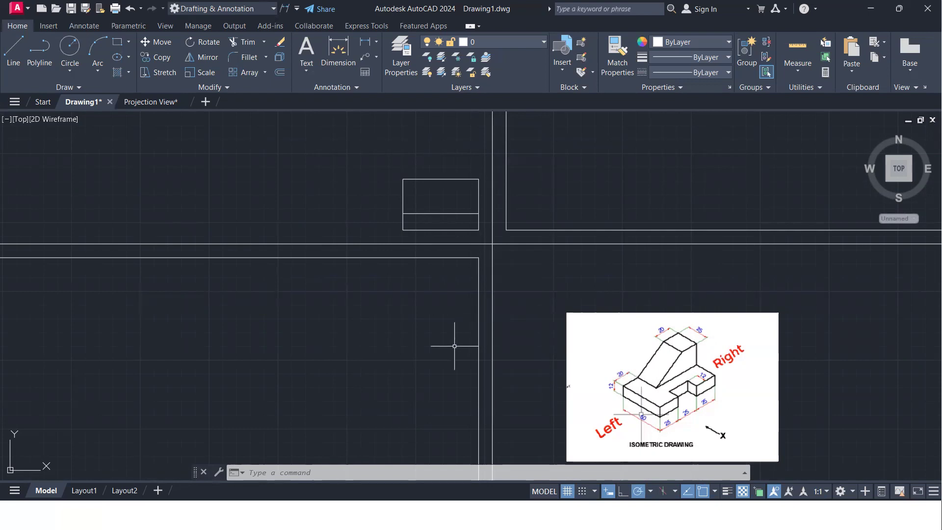
Step: Offset the left and right sides of the rectangle 25 units inward
{"action": "key", "text": "Return"}
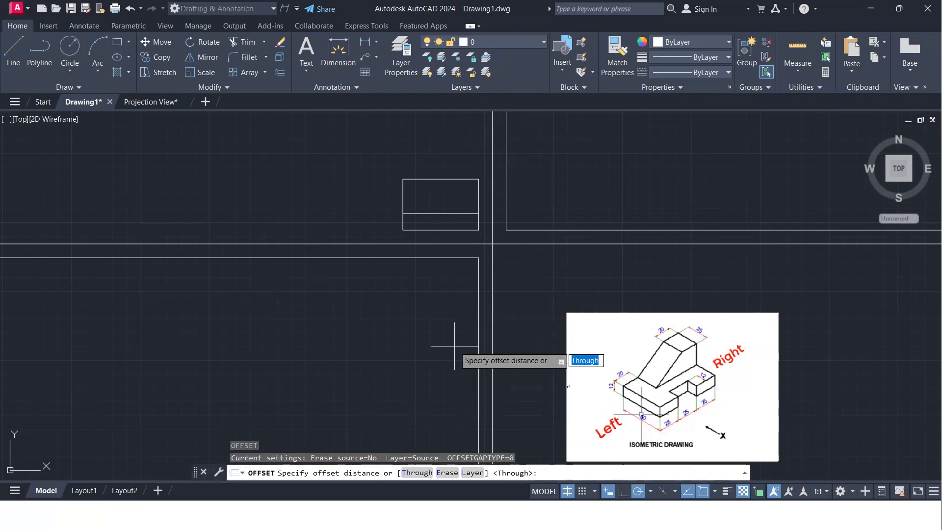
{"action": "key", "text": "Return"}
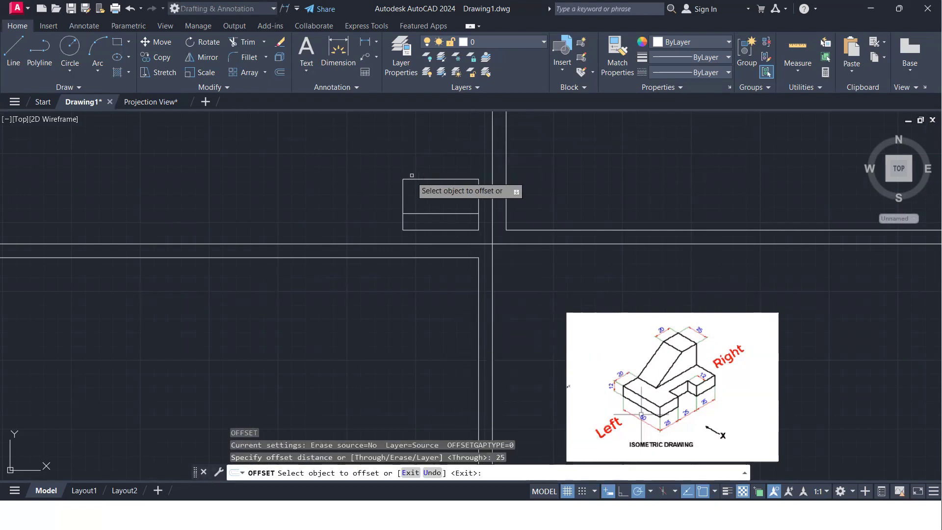
{"action": "left_click", "coordinate": [403, 222]}
{"action": "left_click", "coordinate": [457, 222]}
{"action": "left_click", "coordinate": [478, 224]}
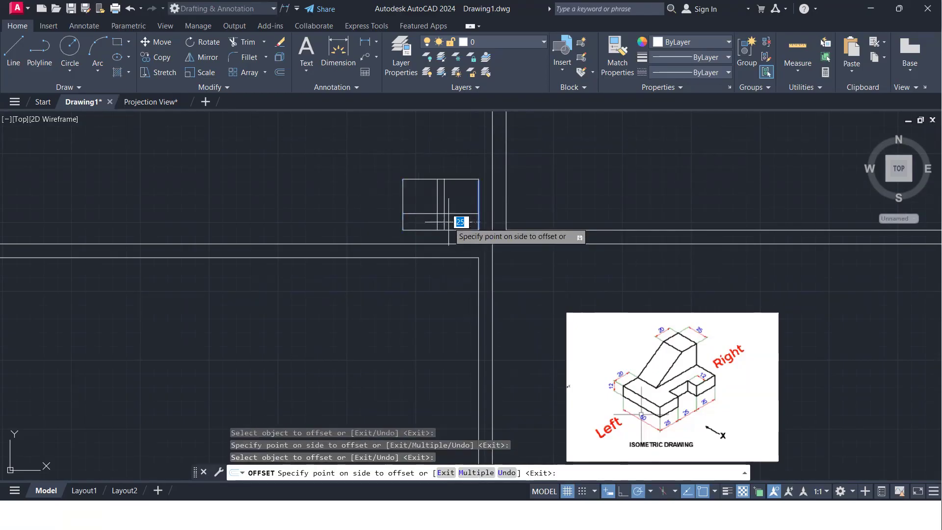
{"action": "scroll", "coordinate": [448, 222], "scroll_direction": "up", "scroll_amount": 5}
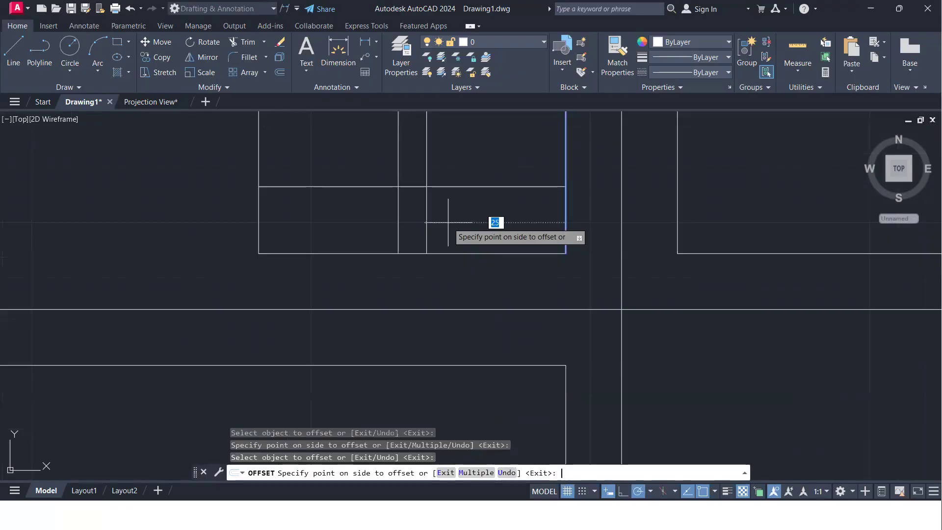
{"action": "key", "text": "Return"}
{"action": "scroll", "coordinate": [436, 222], "scroll_direction": "down", "scroll_amount": 3}
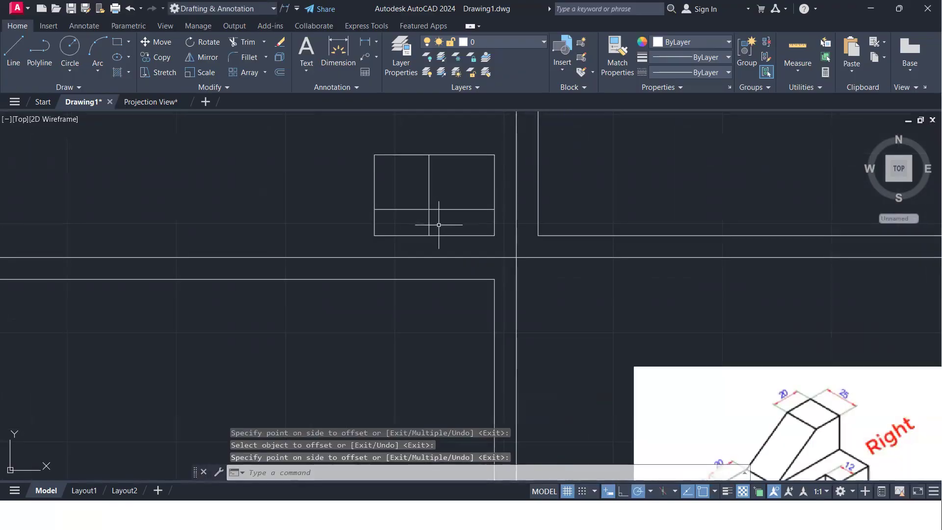
Step: Undo the 25-unit side offsets and the trimming of the rectangle
{"action": "key", "text": "ctrl+z"}
{"action": "key", "text": "ctrl+z"}
{"action": "key", "text": "ctrl+z"}
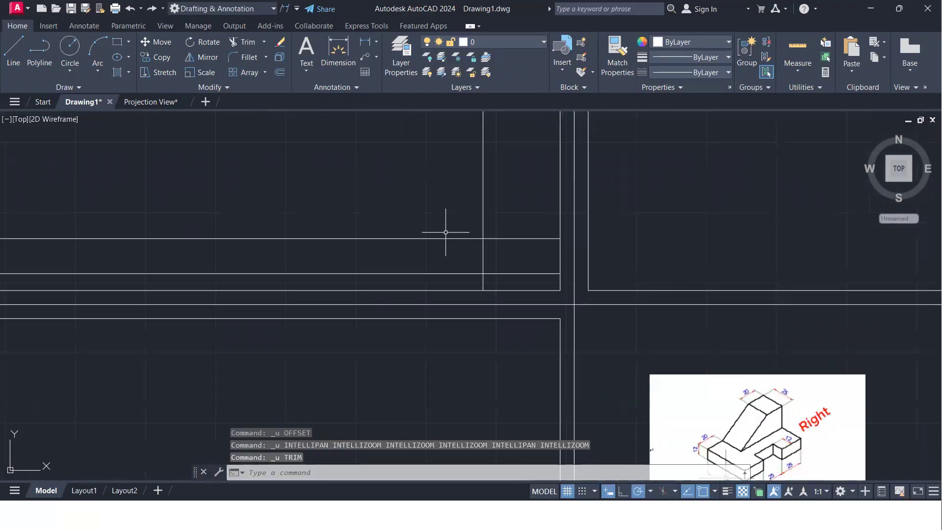
Step: Erase the left vertical line of the upper-left view and replace it by offsetting the vertical boundary line 75 units to the left
{"action": "left_click", "coordinate": [483, 253]}
{"action": "key", "text": "Delete"}
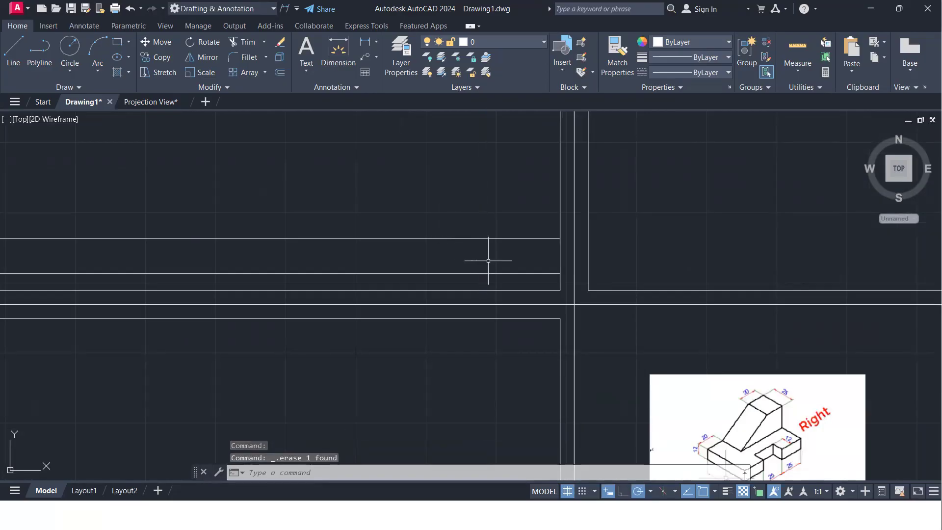
{"action": "key", "text": "Return"}
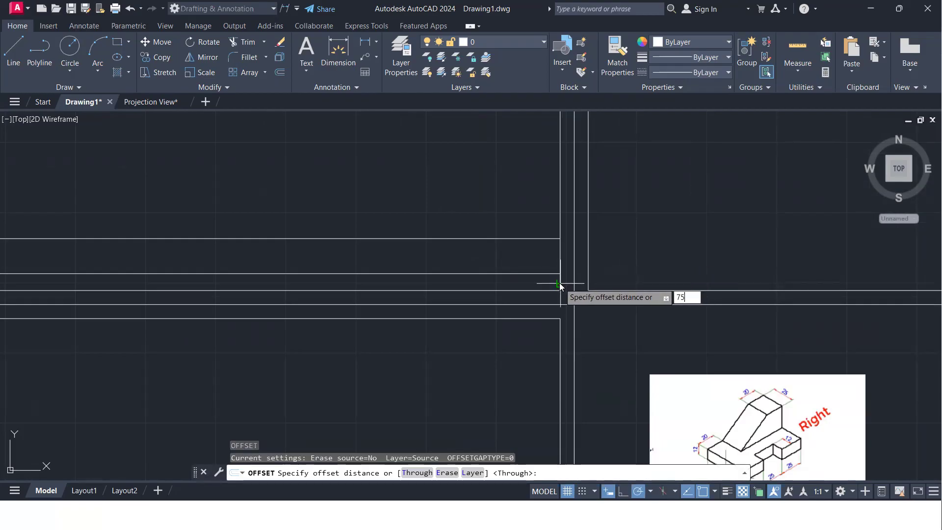
{"action": "key", "text": "Return"}
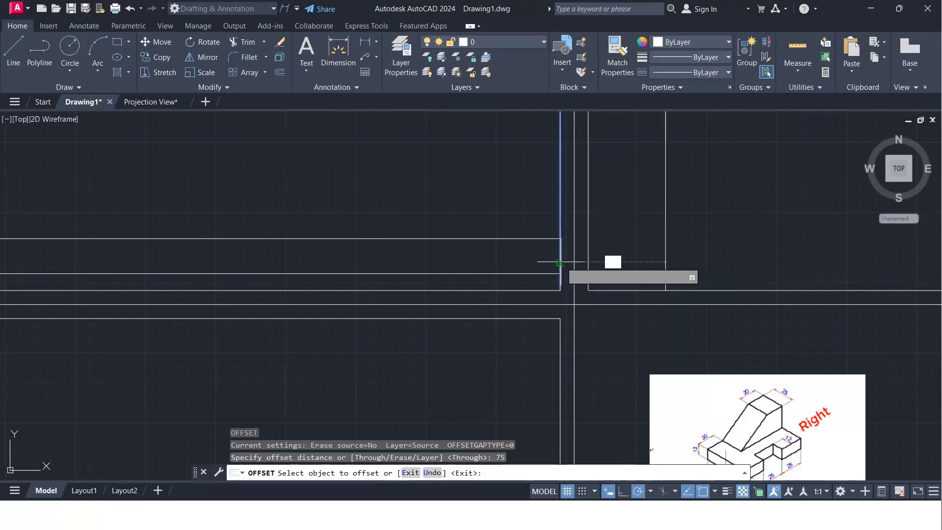
{"action": "left_click", "coordinate": [560, 264]}
{"action": "left_click", "coordinate": [486, 269]}
{"action": "key", "text": "Return"}
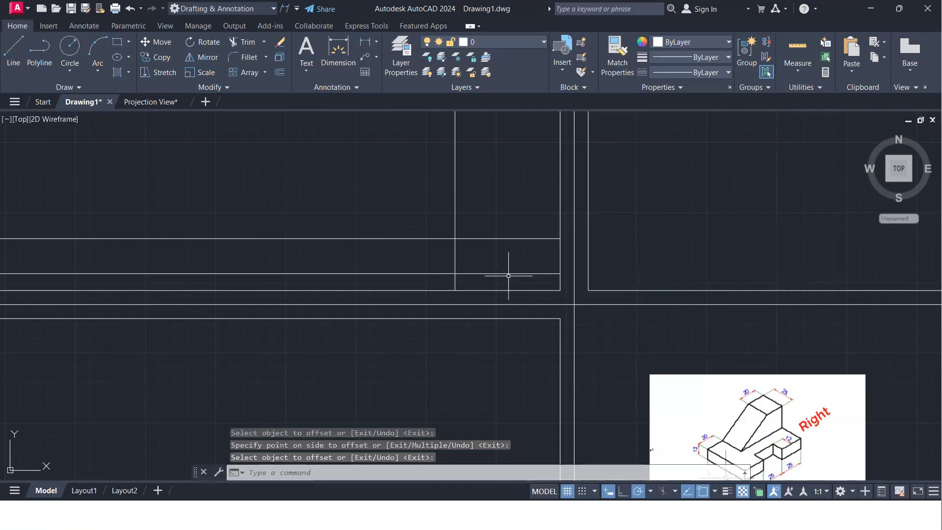
{"action": "type", "text": "dim"}
{"action": "key", "text": "Return"}
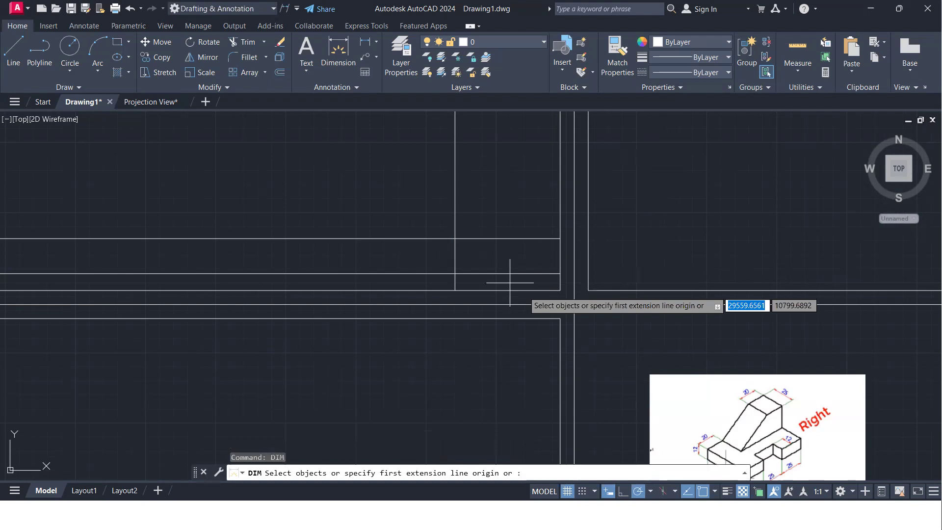
{"action": "left_click", "coordinate": [560, 290]}
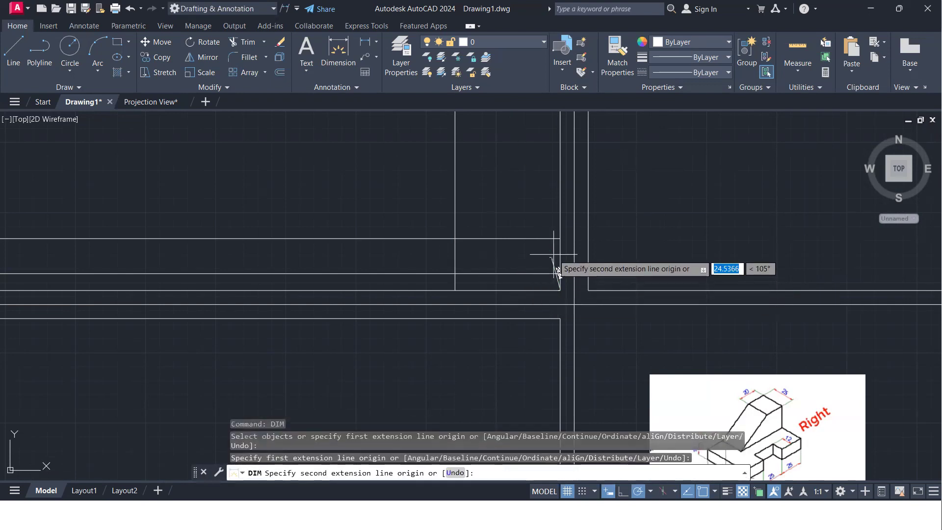
{"action": "scroll", "coordinate": [560, 239], "scroll_direction": "up", "scroll_amount": 4}
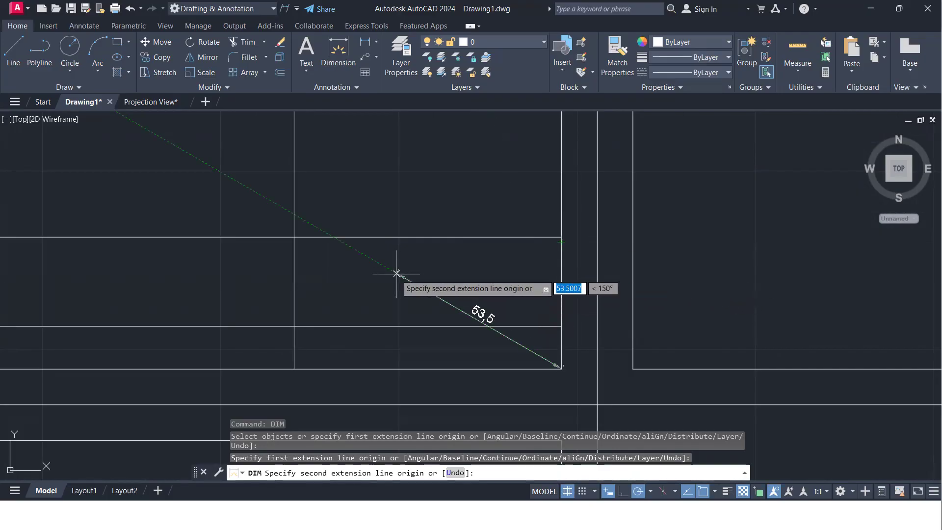
{"action": "key", "text": "Escape"}
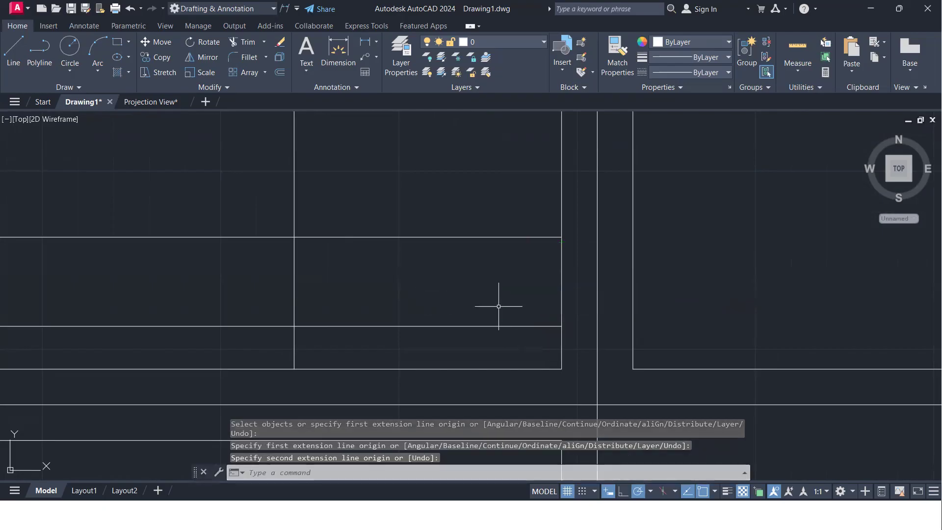
Step: Offset the view's left vertical line 20 units to the right
{"action": "middle_click_drag", "start_coordinate": [365, 300], "coordinate": [384, 279]}
{"action": "scroll", "coordinate": [373, 269], "scroll_direction": "down", "scroll_amount": 2}
{"action": "scroll", "coordinate": [382, 278], "scroll_direction": "up", "scroll_amount": 2}
{"action": "type", "text": "O"}
{"action": "key", "text": "Return"}
{"action": "type", "text": "20"}
{"action": "key", "text": "Return"}
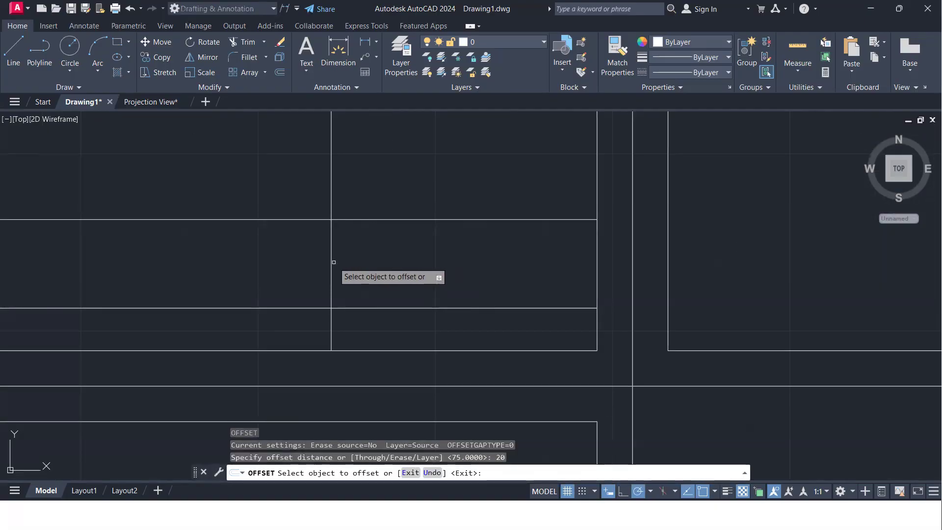
{"action": "left_click", "coordinate": [332, 262]}
{"action": "left_click", "coordinate": [369, 279]}
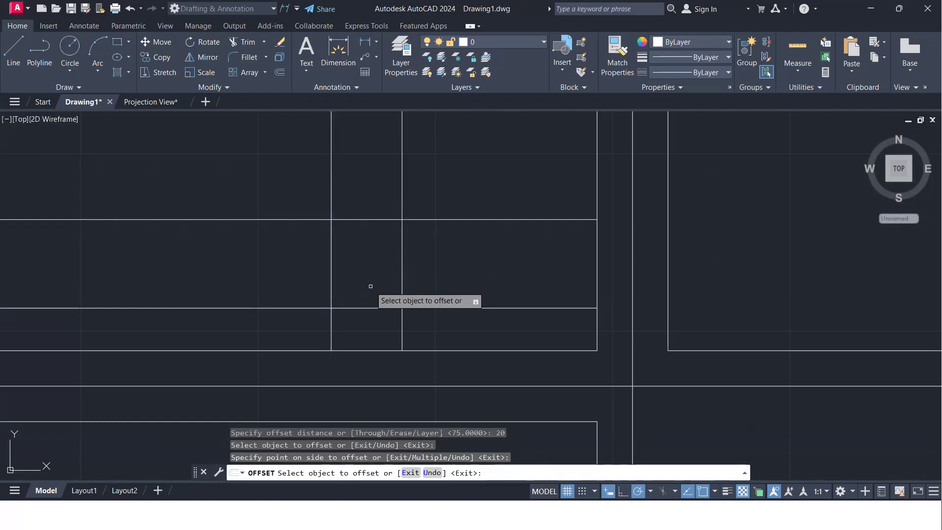
Step: Offset the left vertical line 25 units to the right, and offset the resulting line another 25 units to the right
{"action": "left_click", "coordinate": [331, 272]}
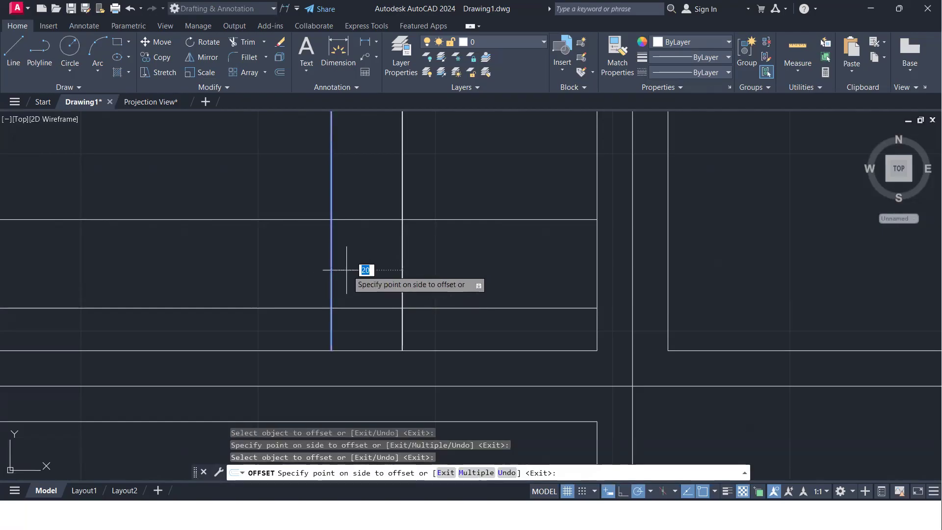
{"action": "key", "text": "Return"}
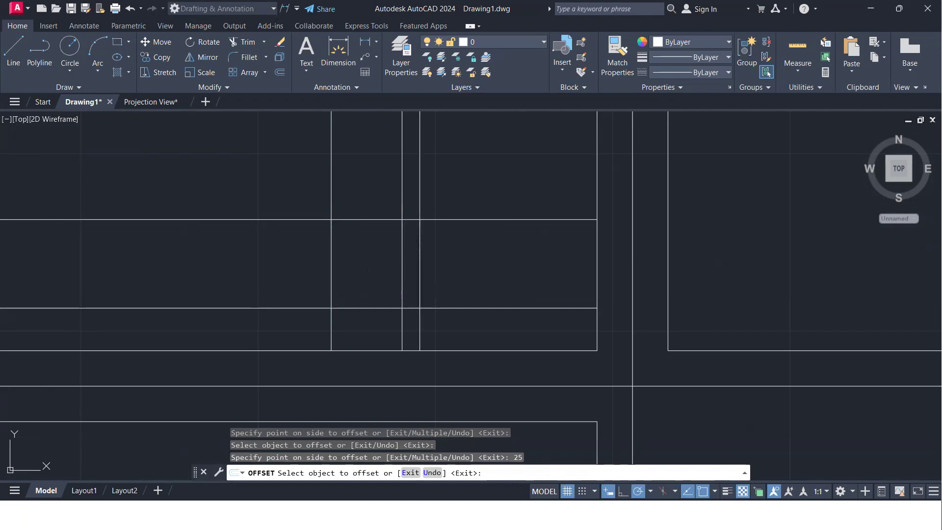
{"action": "left_click", "coordinate": [420, 275]}
{"action": "left_click", "coordinate": [501, 278]}
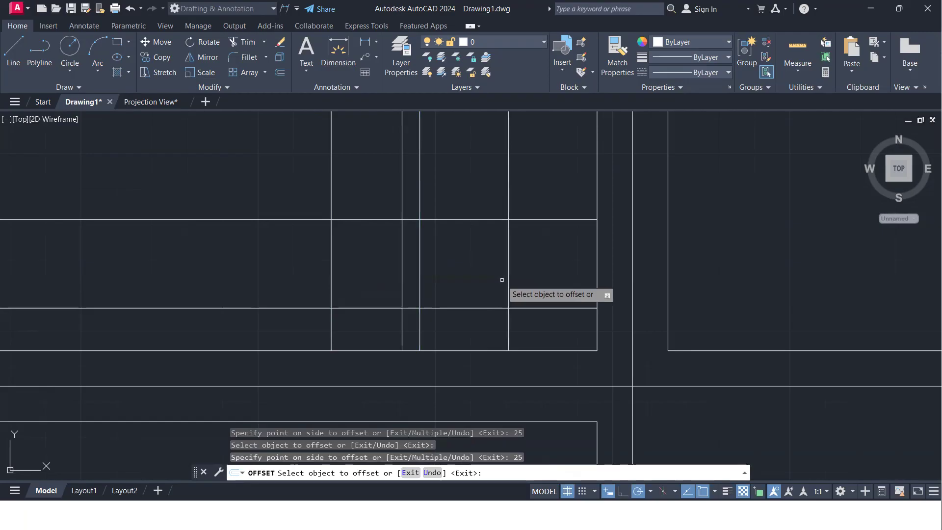
{"action": "key", "text": "Return"}
Step: Trim the 20-unit vertical below the base height line, the two 25-unit-spaced verticals above it, and everything overhanging the outline
{"action": "type", "text": "tr"}
{"action": "key", "text": "Return"}
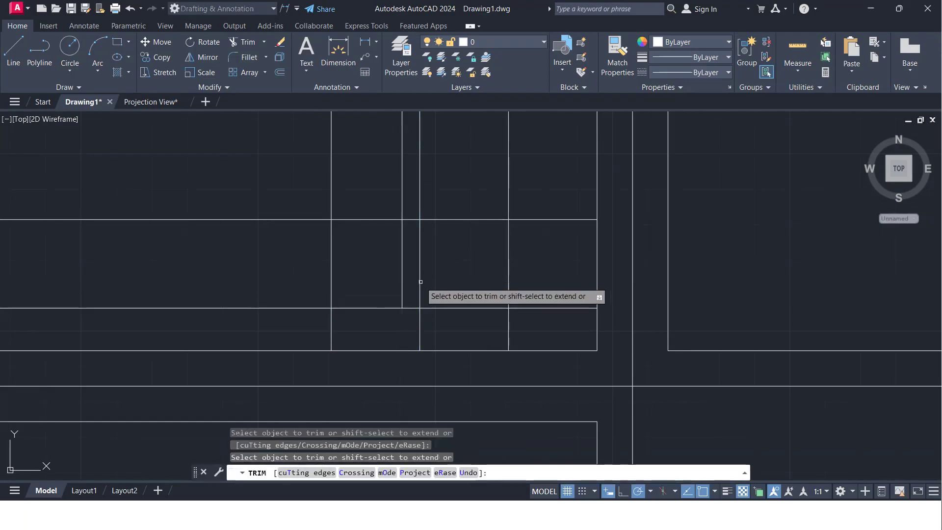
{"action": "left_click_drag", "start_coordinate": [416, 272], "coordinate": [542, 270]}
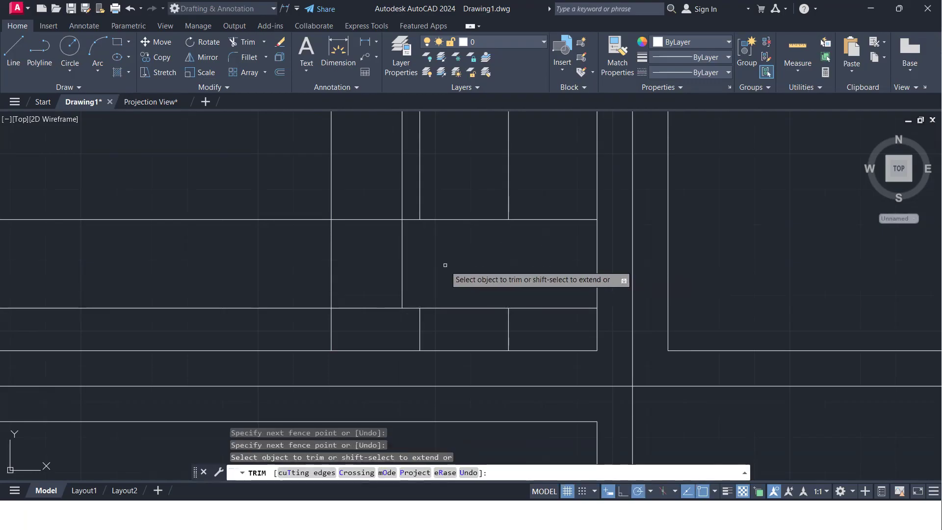
{"action": "scroll", "coordinate": [446, 267], "scroll_direction": "down", "scroll_amount": 3}
{"action": "mouse_move", "coordinate": [508, 218]}
{"action": "left_mouse_down"}
{"action": "mouse_move", "coordinate": [432, 212]}
{"action": "mouse_move", "coordinate": [396, 226]}
{"action": "mouse_move", "coordinate": [379, 244]}
{"action": "mouse_move", "coordinate": [368, 303]}
{"action": "left_mouse_up"}
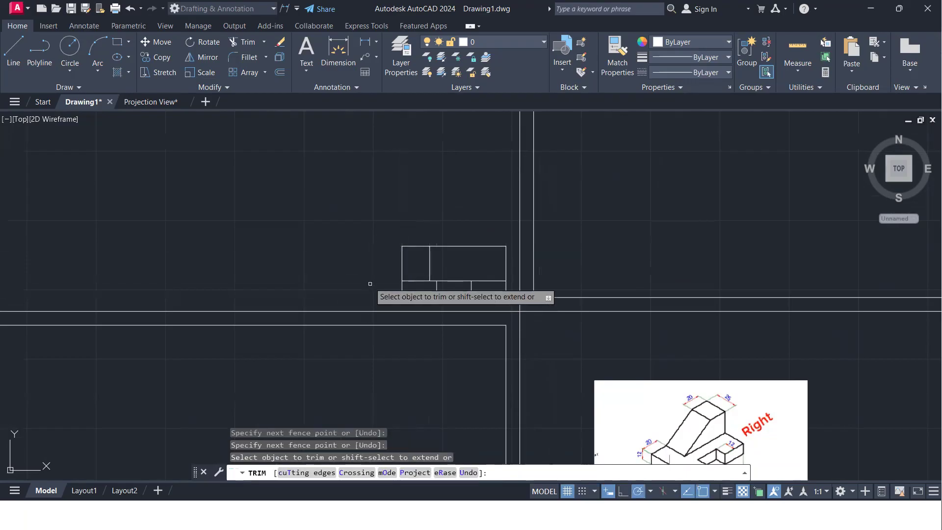
{"action": "scroll", "coordinate": [378, 275], "scroll_direction": "up", "scroll_amount": 4}
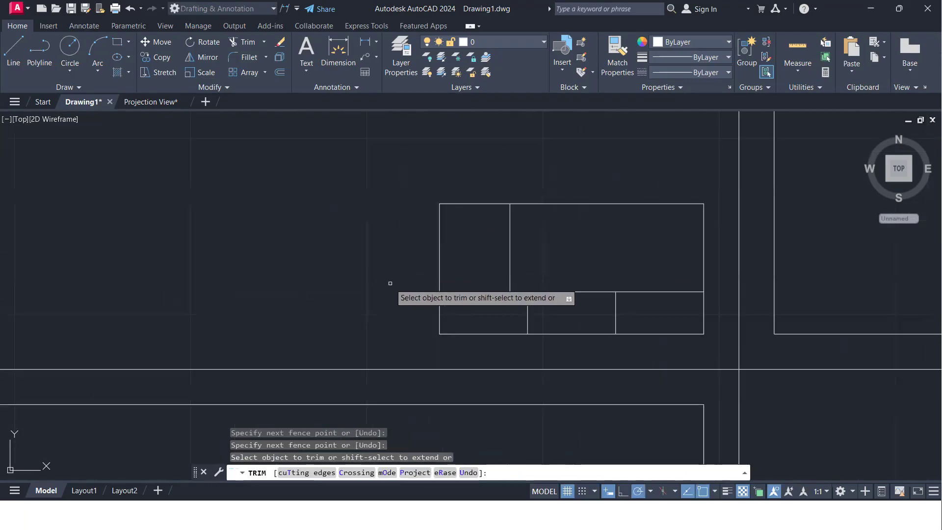
{"action": "key", "text": "Escape"}
Step: Offset the outline's right edge 20 units to the left and trim the new line below the base height line
{"action": "type", "text": "o"}
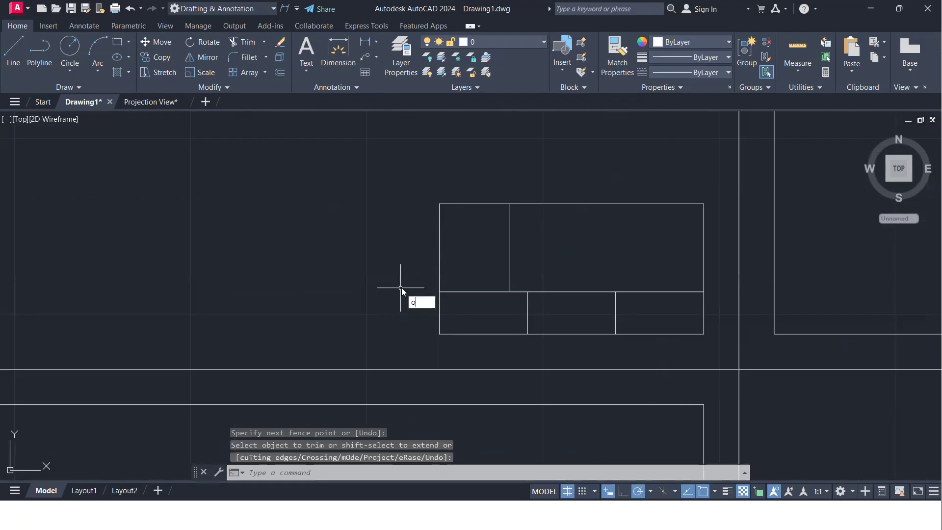
{"action": "key", "text": "Return"}
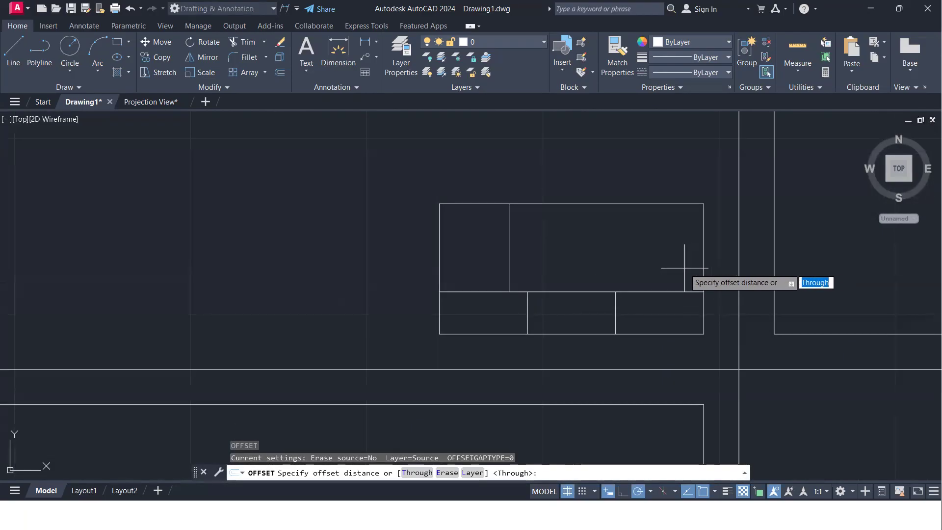
{"action": "type", "text": "20"}
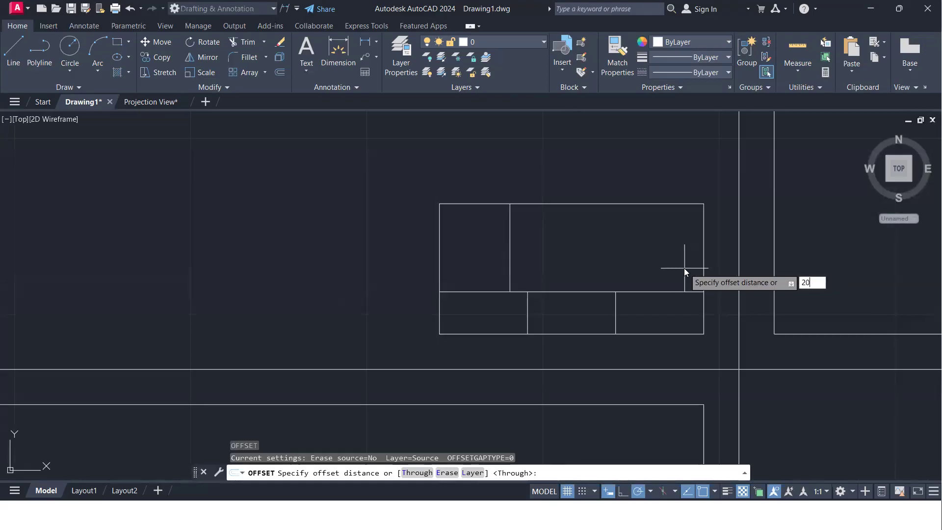
{"action": "key", "text": "Return"}
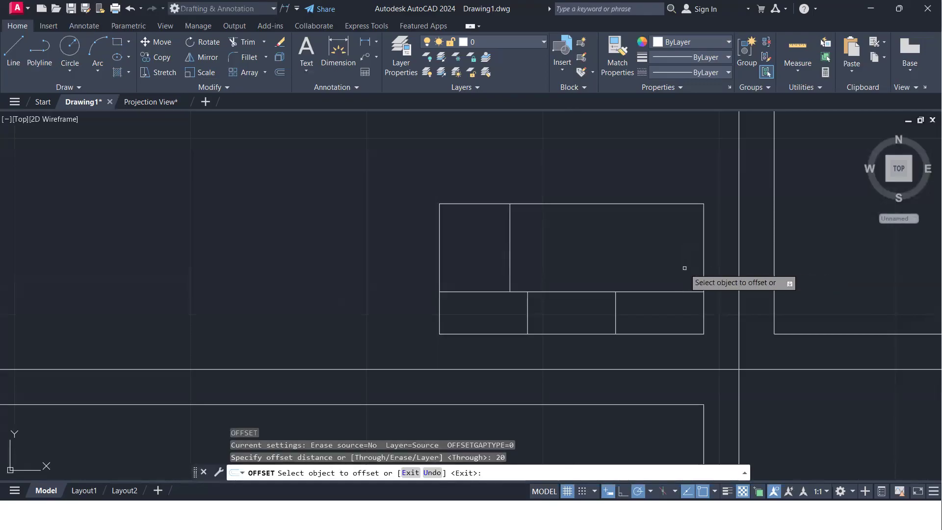
{"action": "left_click", "coordinate": [703, 250]}
{"action": "left_click", "coordinate": [608, 250]}
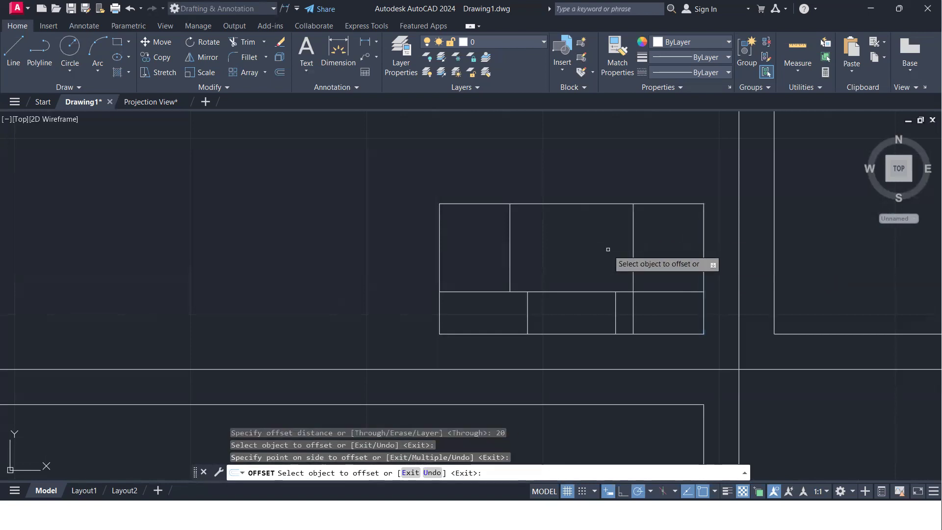
{"action": "key", "text": "Return"}
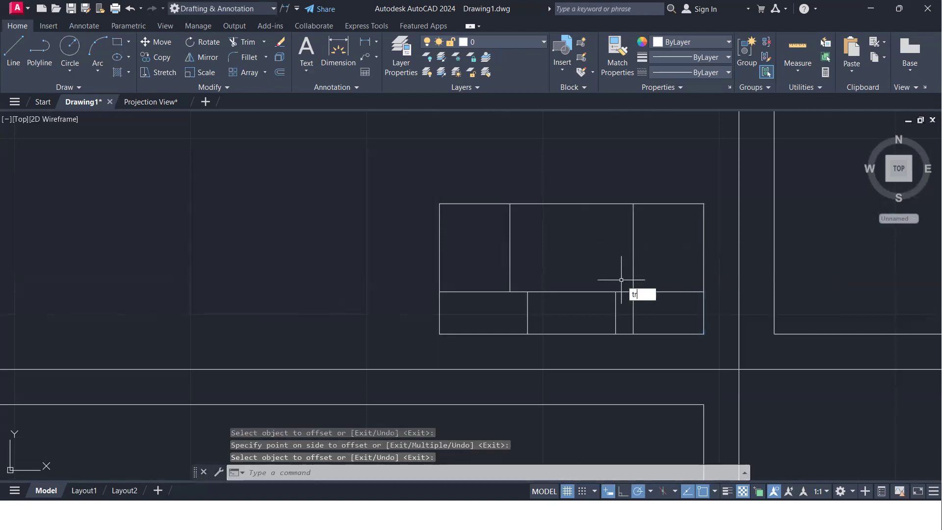
{"action": "key", "text": "Return"}
{"action": "left_click", "coordinate": [634, 312]}
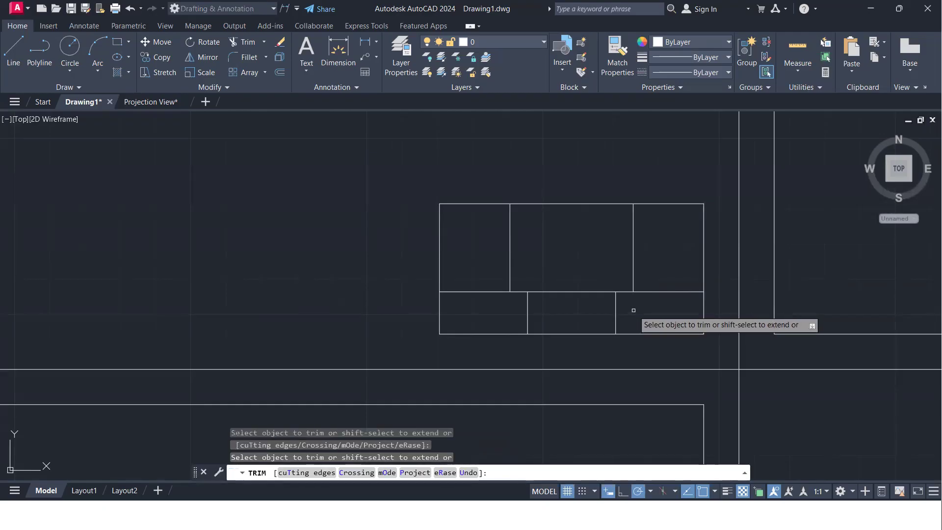
Step: Draw a sloping line from the top end of the right upper inner vertical to the bottom end of the left one
{"action": "key", "text": "Return"}
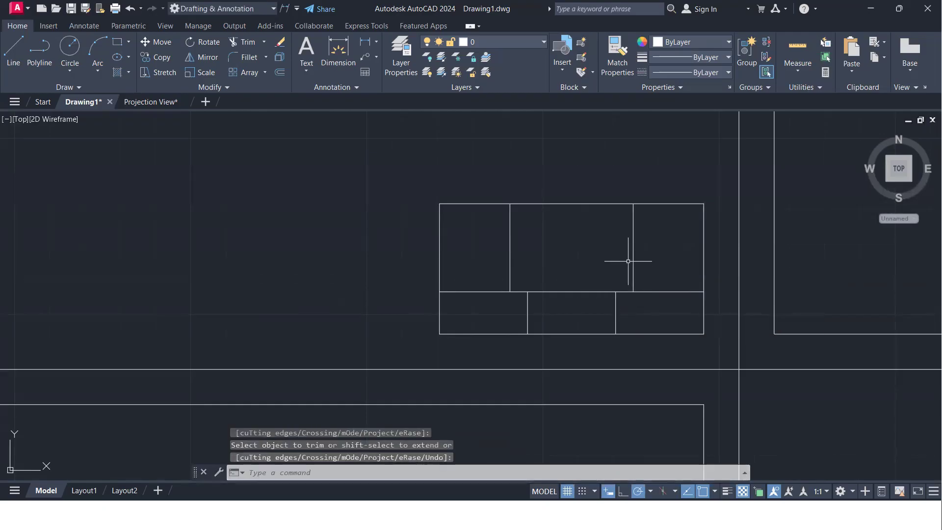
{"action": "type", "text": "l"}
{"action": "key", "text": "Return"}
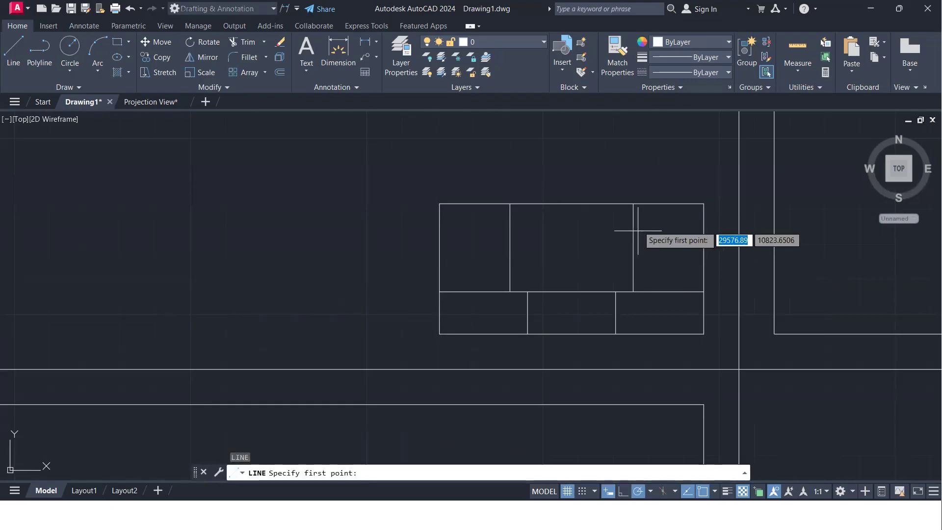
{"action": "left_click", "coordinate": [632, 203]}
{"action": "left_click", "coordinate": [510, 291]}
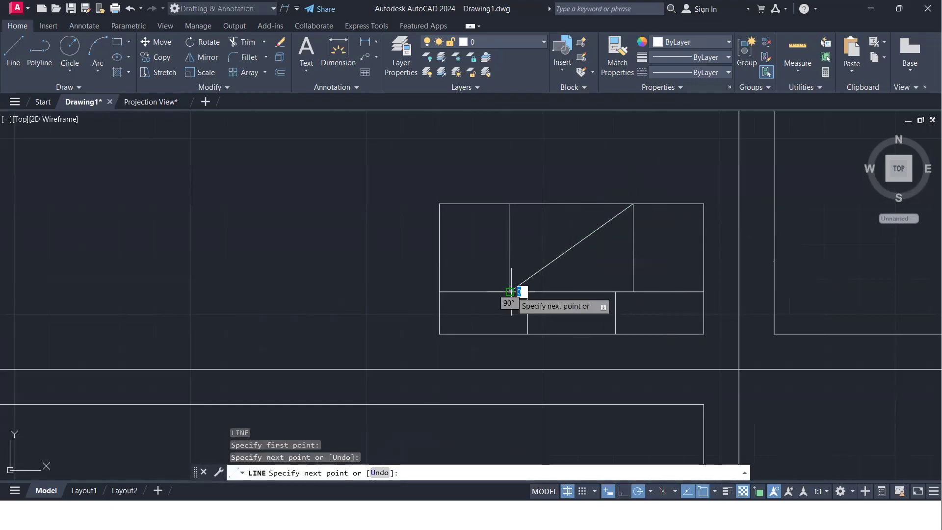
{"action": "key", "text": "Return"}
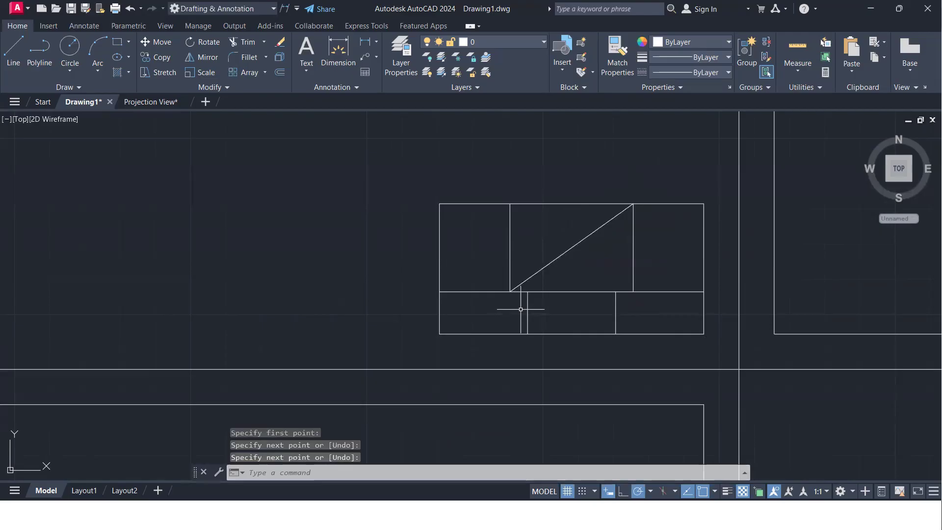
{"action": "left_click", "coordinate": [509, 247]}
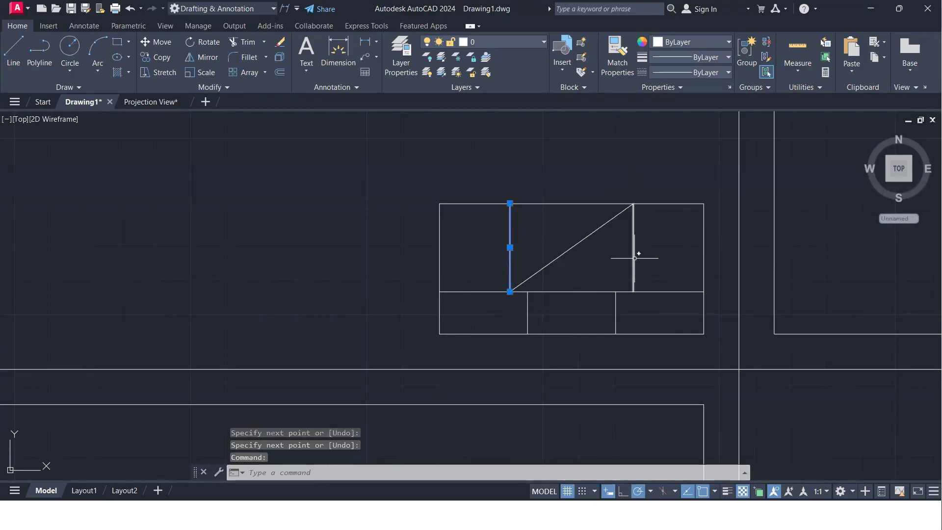
{"action": "left_click", "coordinate": [634, 257]}
{"action": "left_click", "coordinate": [440, 244]}
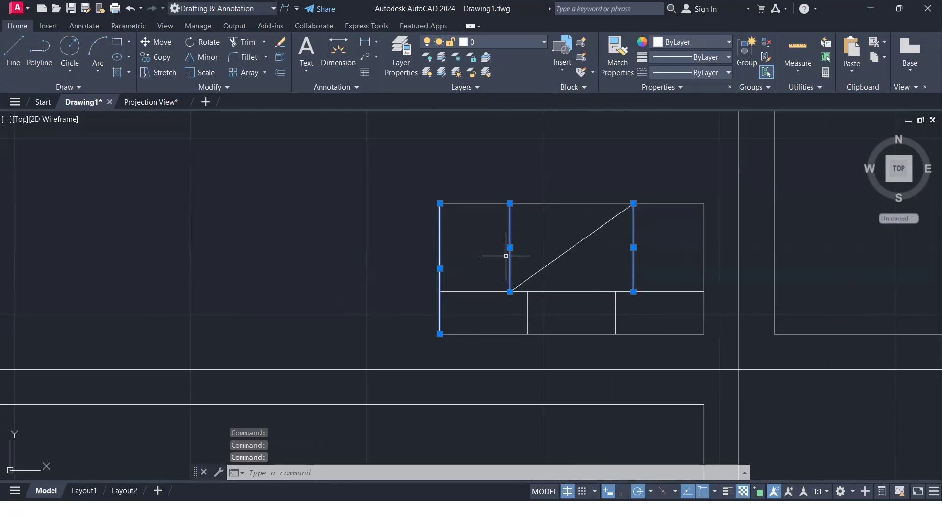
{"action": "key", "text": "Escape"}
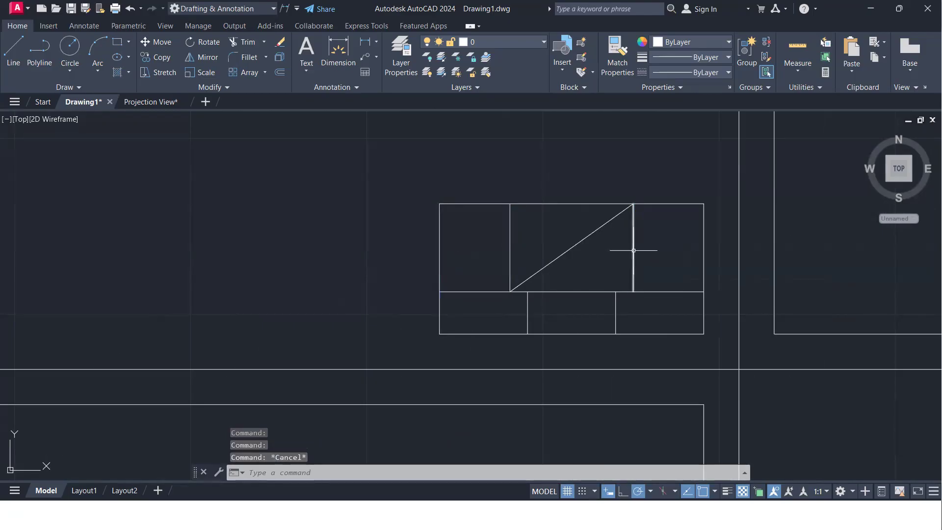
Step: Trim both upper inner verticals, the outline's left edge above the base height line, and the top edge left of the slope
{"action": "key", "text": "Return"}
{"action": "left_click", "coordinate": [633, 250]}
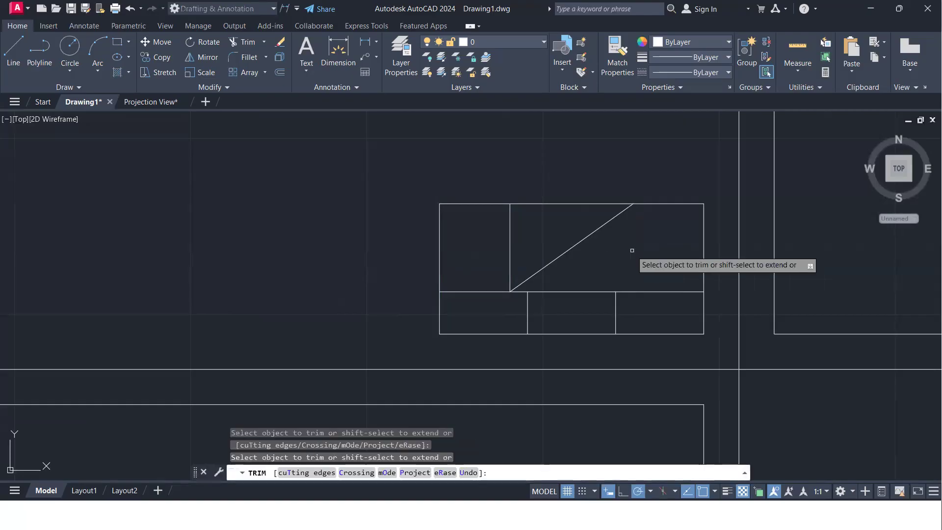
{"action": "left_click", "coordinate": [508, 229]}
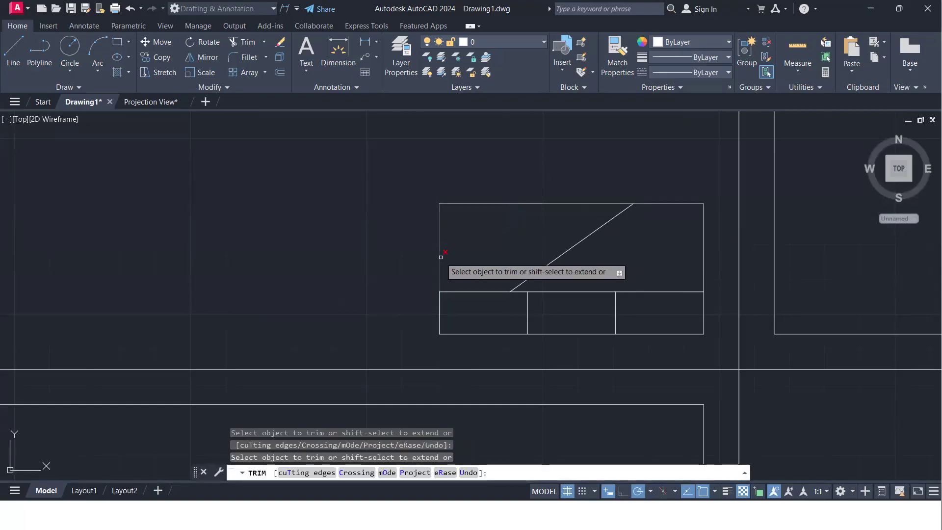
{"action": "left_click", "coordinate": [441, 255]}
{"action": "left_click", "coordinate": [484, 205]}
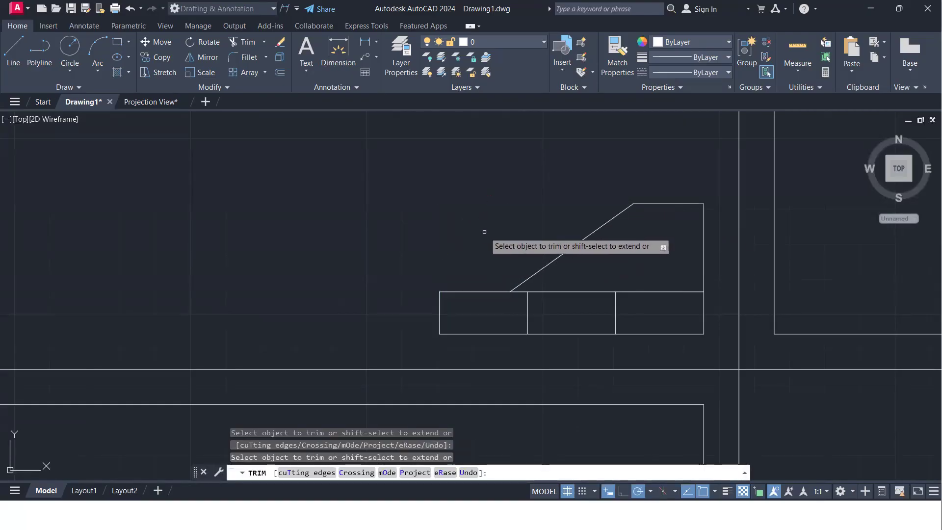
{"action": "key", "text": "Return"}
Step: Compare the trimmed upper-left view with the isometric drawing of the part
{"action": "scroll", "coordinate": [486, 233], "scroll_direction": "down", "scroll_amount": 5}
{"action": "middle_click_drag", "start_coordinate": [479, 238], "coordinate": [482, 239]}
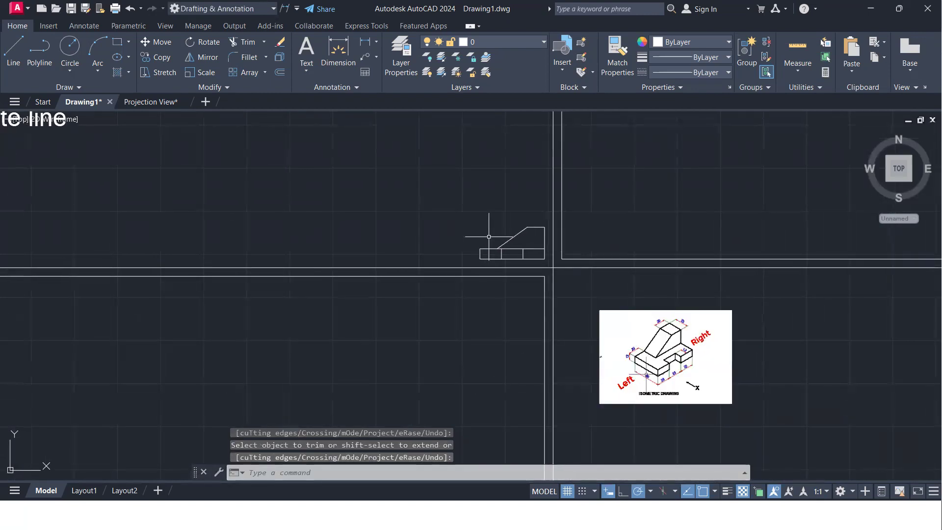
{"action": "scroll", "coordinate": [502, 250], "scroll_direction": "down", "scroll_amount": 2}
{"action": "middle_click_drag", "start_coordinate": [335, 249], "coordinate": [345, 250]}
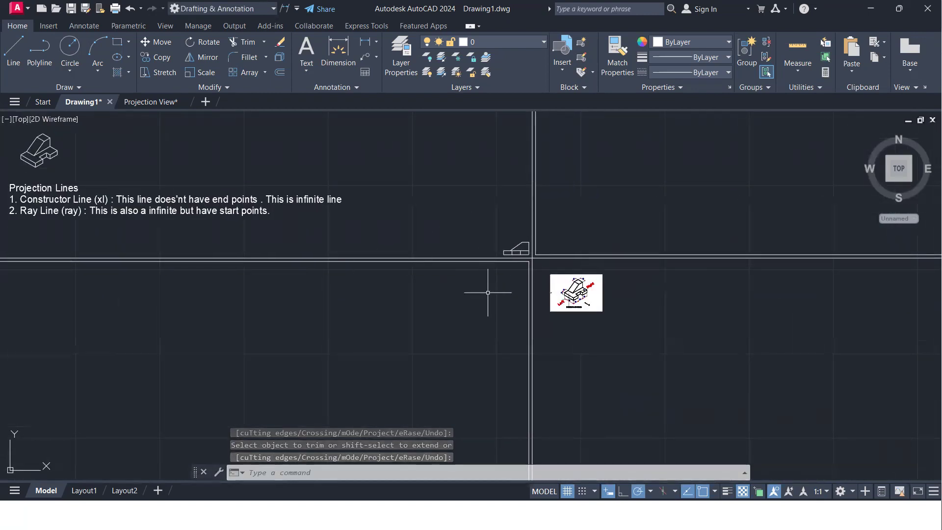
{"action": "scroll", "coordinate": [662, 281], "scroll_direction": "up", "scroll_amount": 2}
{"action": "scroll", "coordinate": [473, 316], "scroll_direction": "up", "scroll_amount": 2}
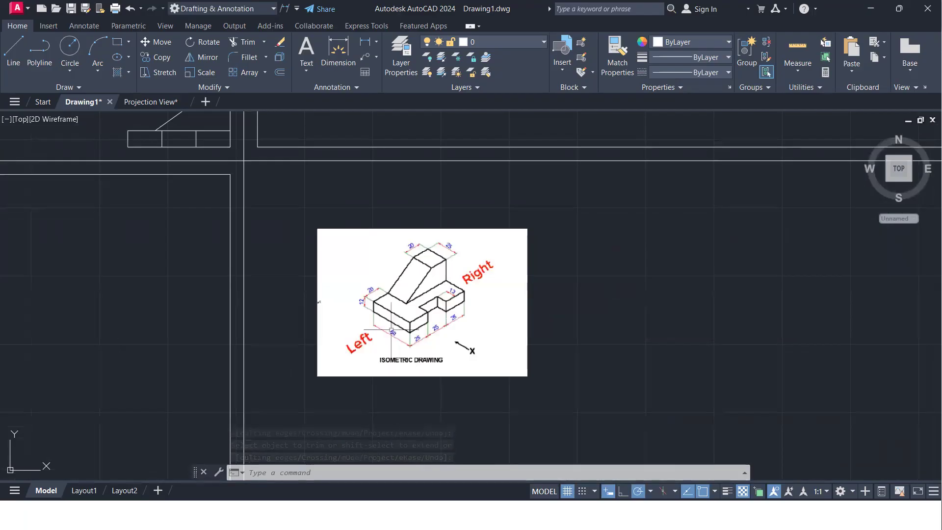
{"action": "scroll", "coordinate": [455, 299], "scroll_direction": "down", "scroll_amount": 2}
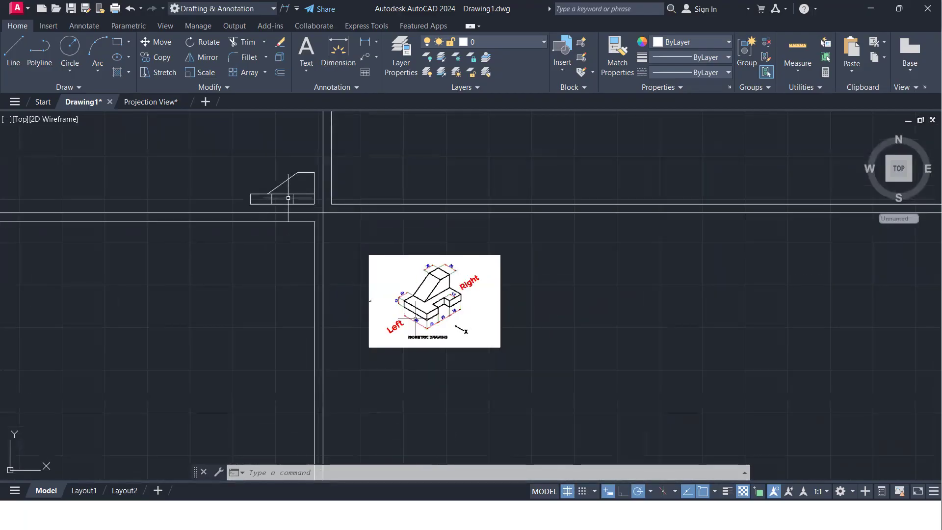
{"action": "scroll", "coordinate": [291, 196], "scroll_direction": "up", "scroll_amount": 3}
{"action": "scroll", "coordinate": [288, 200], "scroll_direction": "down", "scroll_amount": 3}
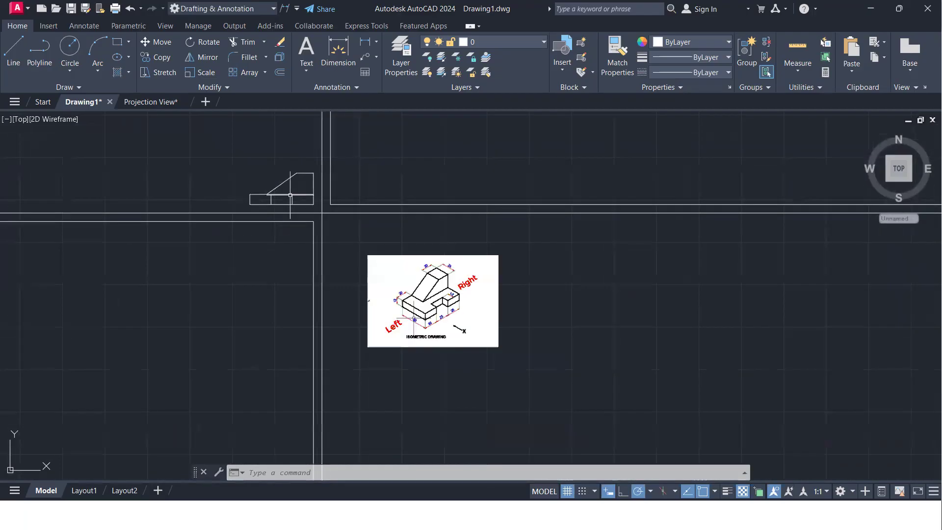
{"action": "scroll", "coordinate": [287, 205], "scroll_direction": "up", "scroll_amount": 4}
{"action": "scroll", "coordinate": [423, 278], "scroll_direction": "down", "scroll_amount": 4}
{"action": "scroll", "coordinate": [484, 303], "scroll_direction": "down", "scroll_amount": 2}
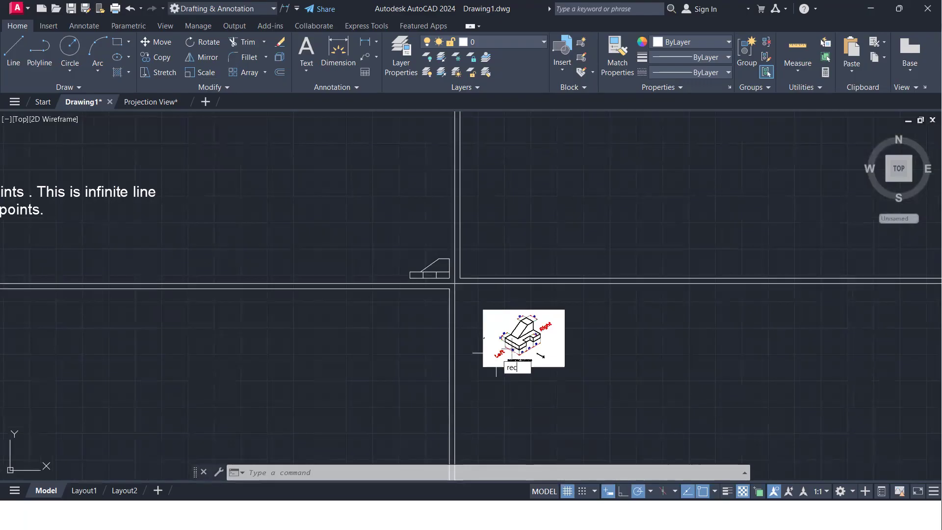
{"action": "key", "text": "Return"}
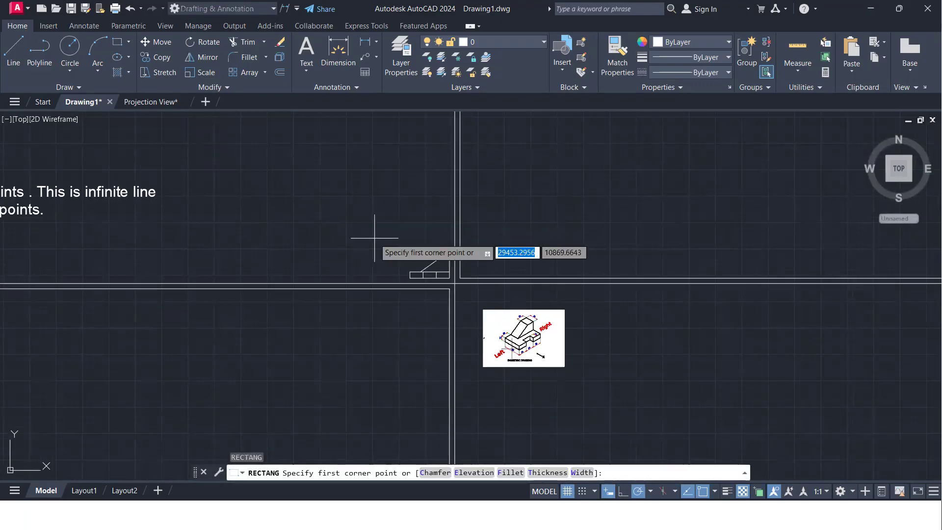
{"action": "key", "text": "Escape"}
Step: Draw a vertical ray downward from the bottom end of the base's right inner vertical
{"action": "scroll", "coordinate": [437, 299], "scroll_direction": "up", "scroll_amount": 4}
{"action": "middle_click_drag", "start_coordinate": [437, 300], "coordinate": [455, 256]}
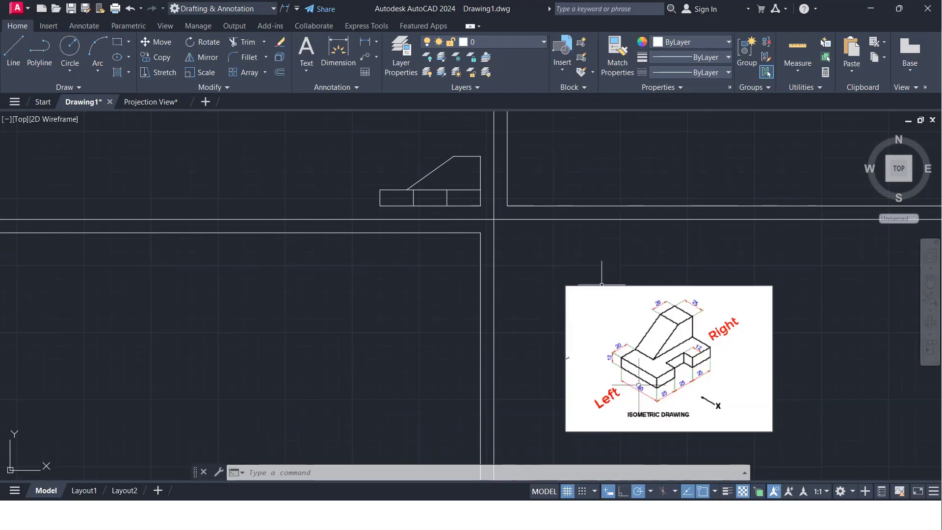
{"action": "type", "text": "ay"}
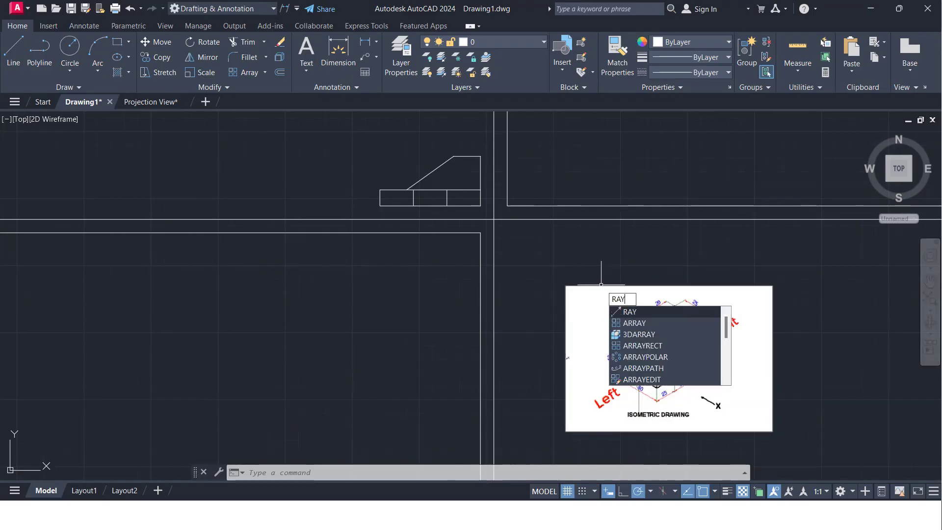
{"action": "key", "text": "Return"}
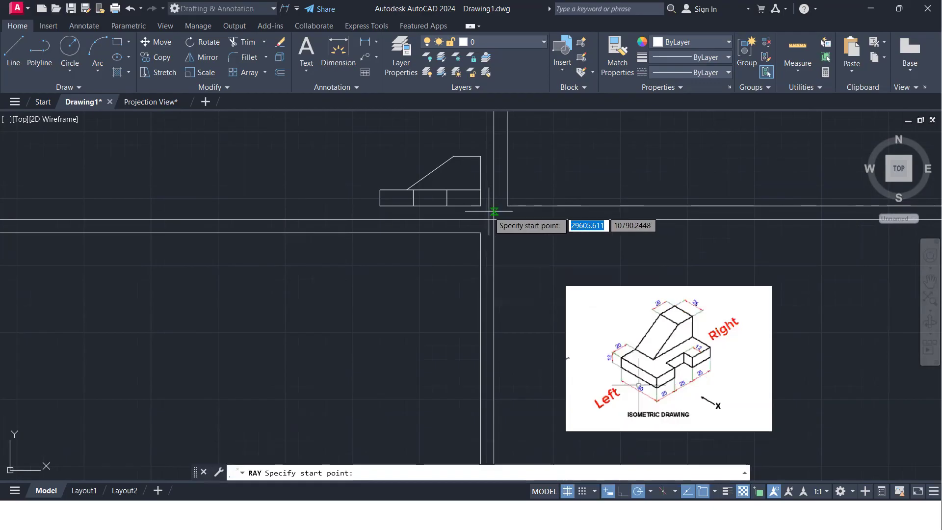
{"action": "left_click", "coordinate": [447, 205]}
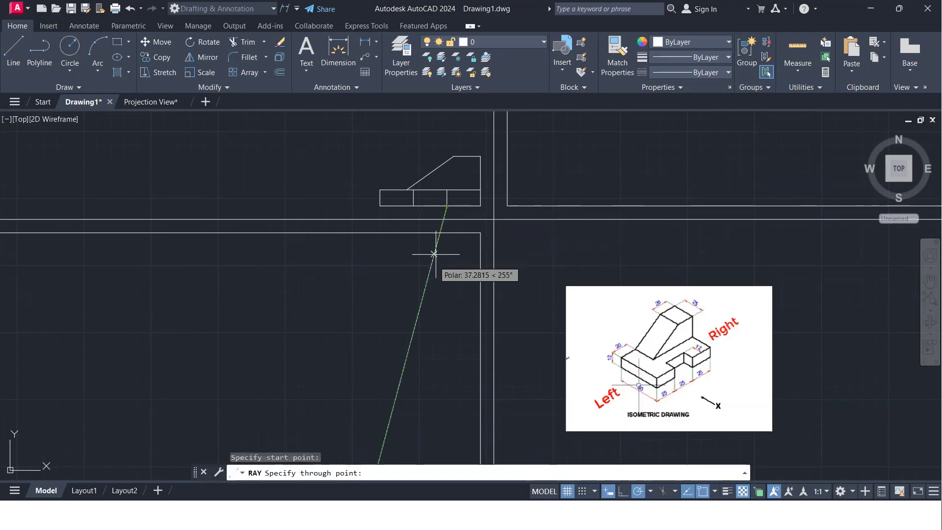
{"action": "left_click", "coordinate": [444, 287]}
{"action": "key", "text": "Return"}
Step: Draw vertical rays downward from the bottom end of the base's left inner vertical and from the base's bottom-left corner
{"action": "key", "text": "Return"}
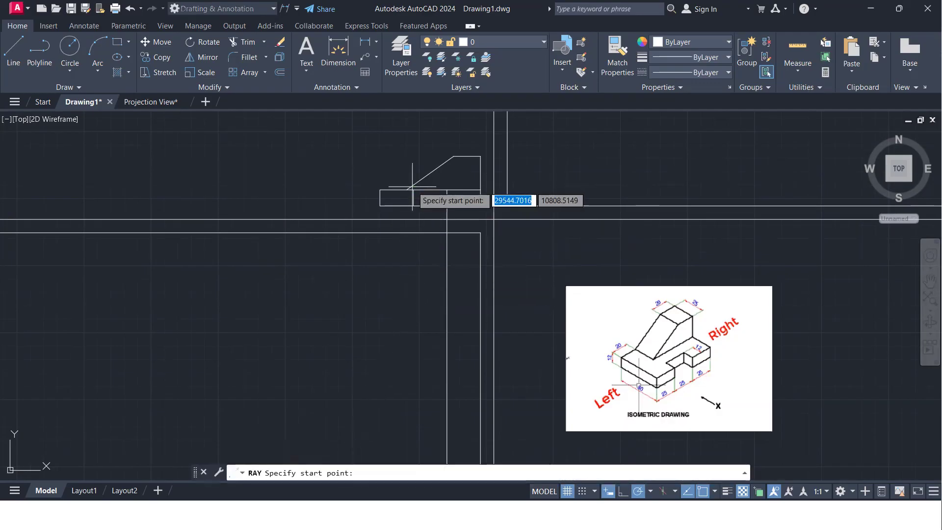
{"action": "left_click", "coordinate": [413, 206]}
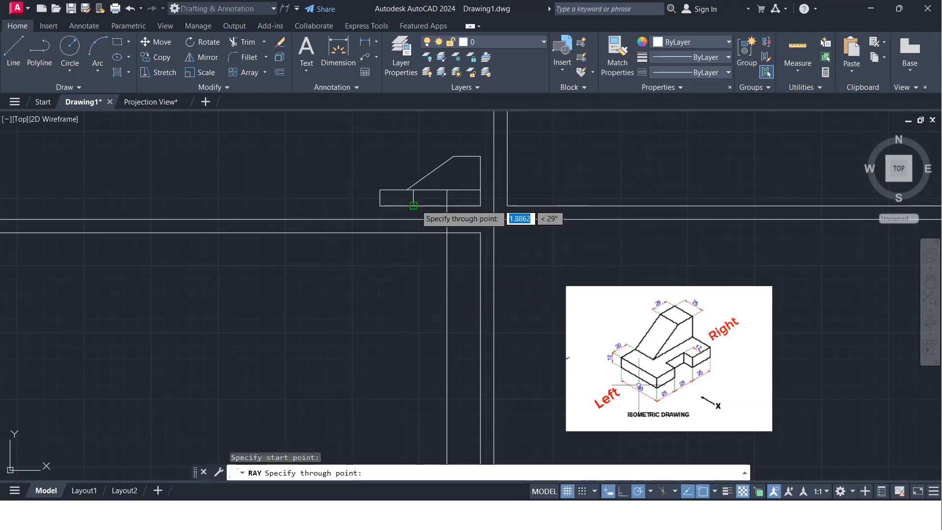
{"action": "left_click", "coordinate": [405, 284]}
{"action": "key", "text": "Return"}
{"action": "key", "text": "Return"}
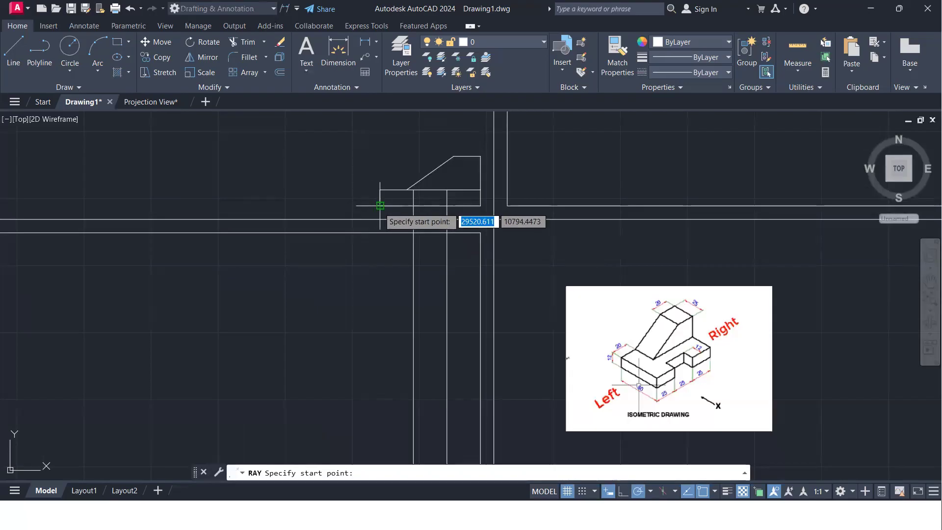
{"action": "left_click", "coordinate": [380, 205]}
{"action": "left_click", "coordinate": [380, 296]}
{"action": "key", "text": "Return"}
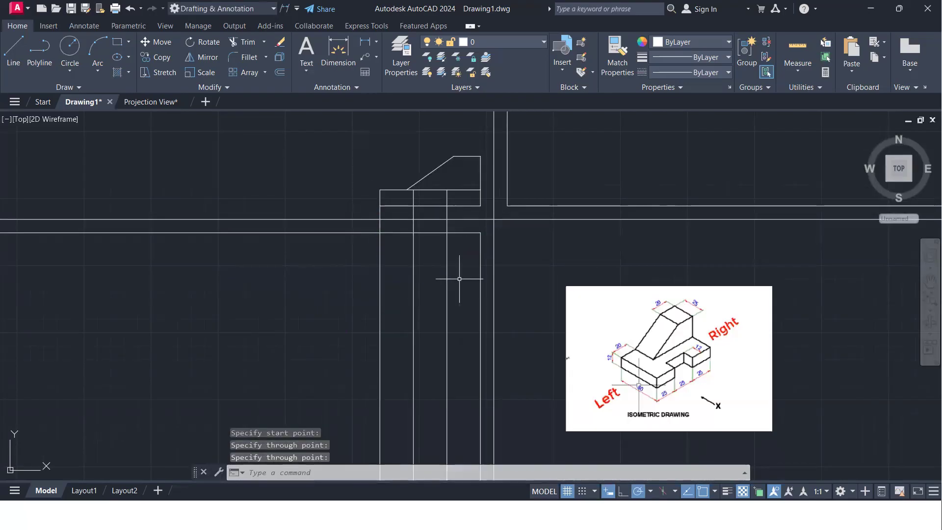
Step: Project the upper and lower ends of the slope downward with vertical rays
{"action": "key", "text": "Return"}
{"action": "left_click", "coordinate": [454, 156]}
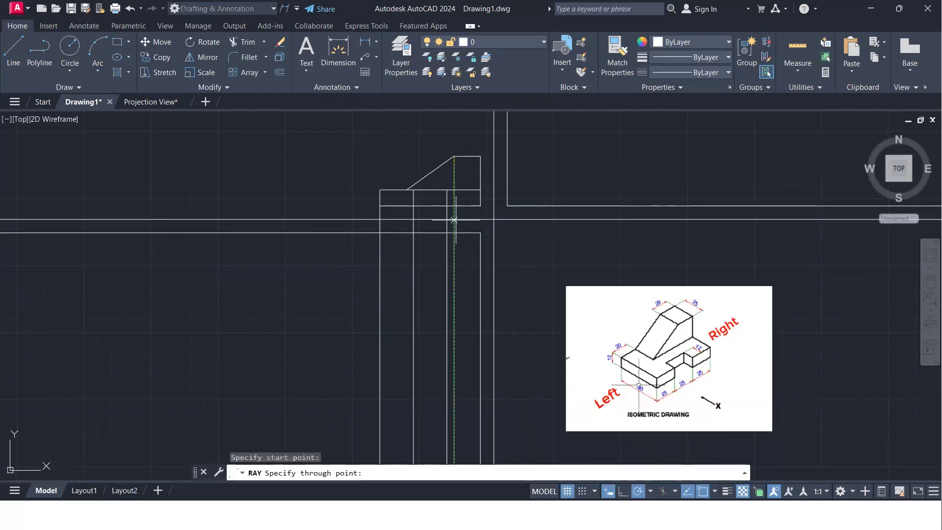
{"action": "left_click", "coordinate": [454, 275]}
{"action": "key", "text": "Return"}
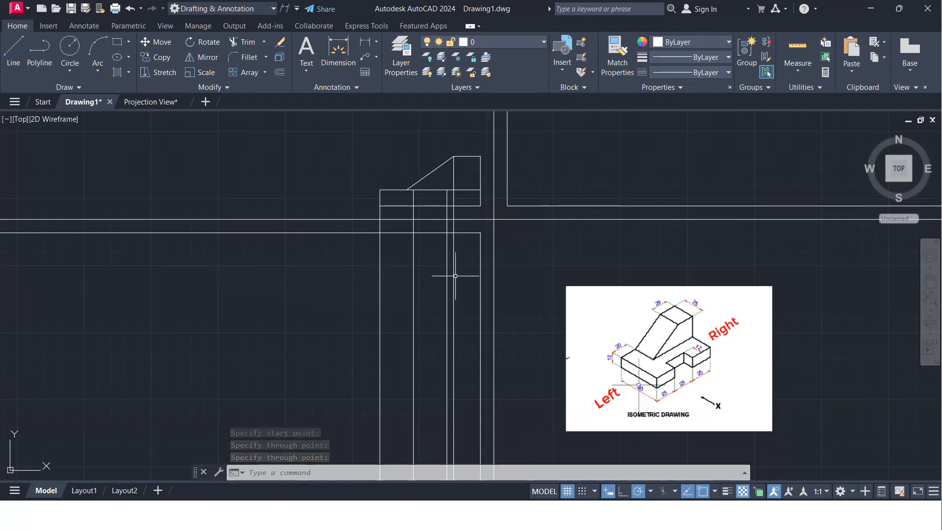
{"action": "key", "text": "Return"}
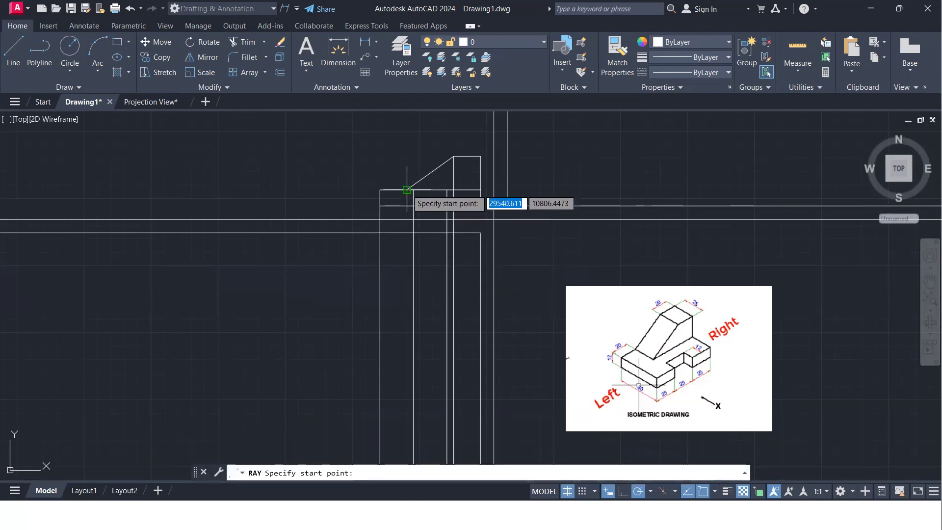
{"action": "left_click", "coordinate": [407, 207]}
{"action": "left_click", "coordinate": [406, 325]}
{"action": "key", "text": "Return"}
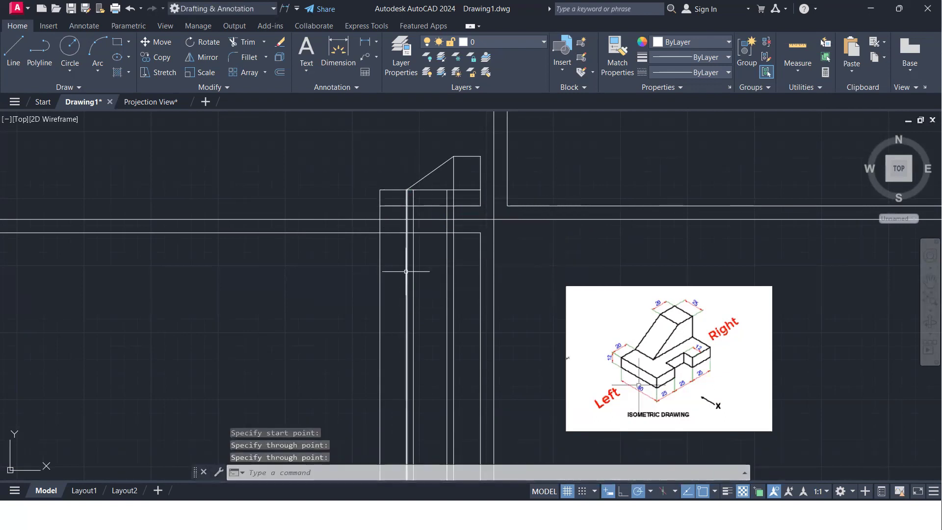
Step: Trim the verticals inside the upper view's base and the five rays down to the lower view's top line
{"action": "scroll", "coordinate": [408, 269], "scroll_direction": "up", "scroll_amount": 2}
{"action": "middle_click_drag", "start_coordinate": [385, 240], "coordinate": [387, 270]}
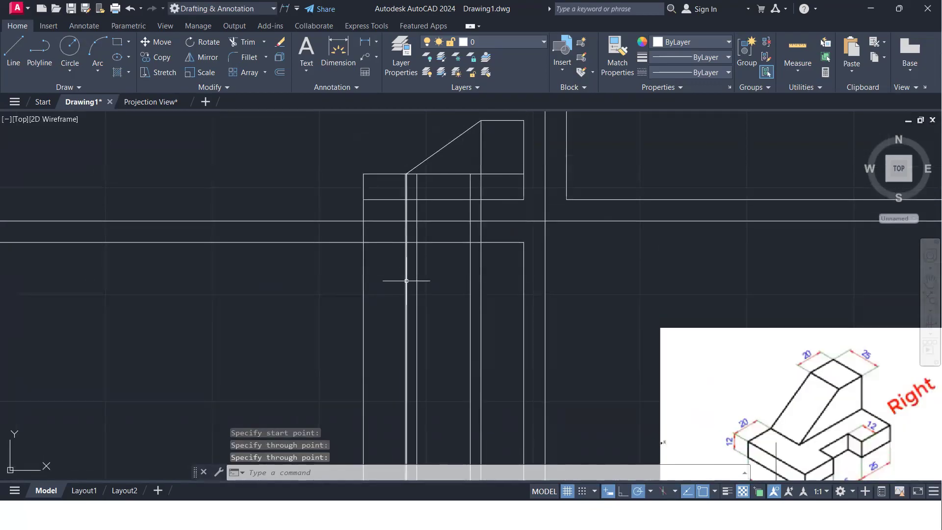
{"action": "type", "text": "tr"}
{"action": "key", "text": "Return"}
{"action": "left_click_drag", "start_coordinate": [393, 182], "coordinate": [495, 193]}
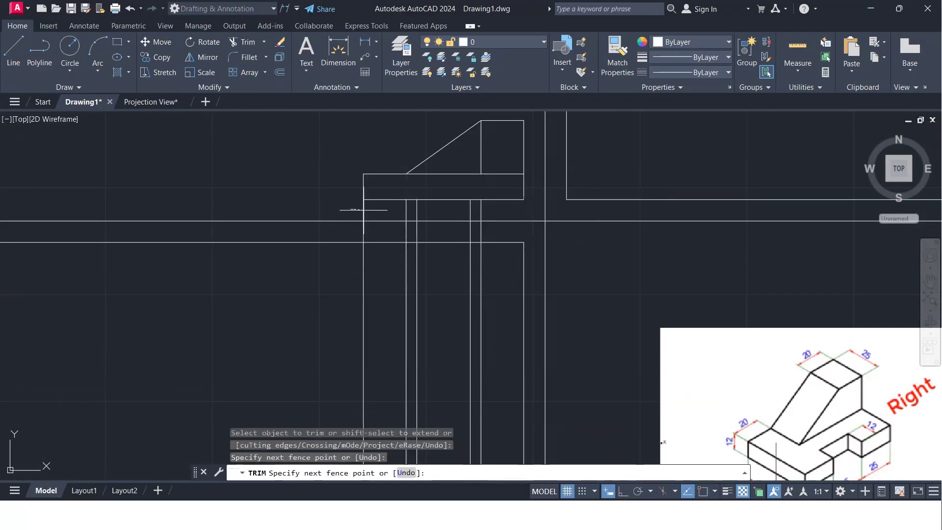
{"action": "left_click_drag", "start_coordinate": [394, 209], "coordinate": [487, 212]}
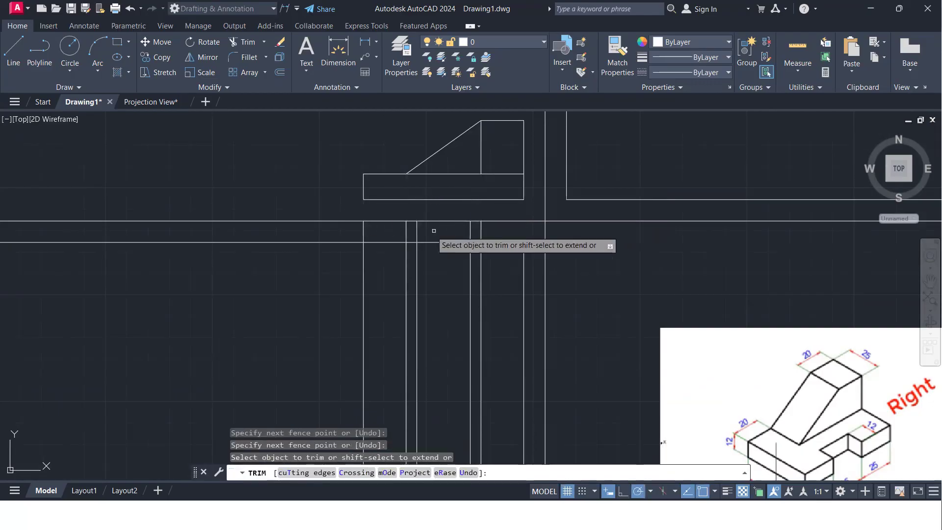
{"action": "scroll", "coordinate": [407, 237], "scroll_direction": "up", "scroll_amount": 4}
{"action": "mouse_move", "coordinate": [277, 216]}
{"action": "left_mouse_down"}
{"action": "mouse_move", "coordinate": [520, 237]}
{"action": "mouse_move", "coordinate": [619, 225]}
{"action": "left_mouse_up"}
Step: Try to trim the lower view's top line left of the leftmost ray, and undo that trim
{"action": "mouse_move", "coordinate": [223, 222]}
{"action": "left_mouse_down"}
{"action": "mouse_move", "coordinate": [215, 284]}
{"action": "mouse_move", "coordinate": [241, 221]}
{"action": "left_mouse_up"}
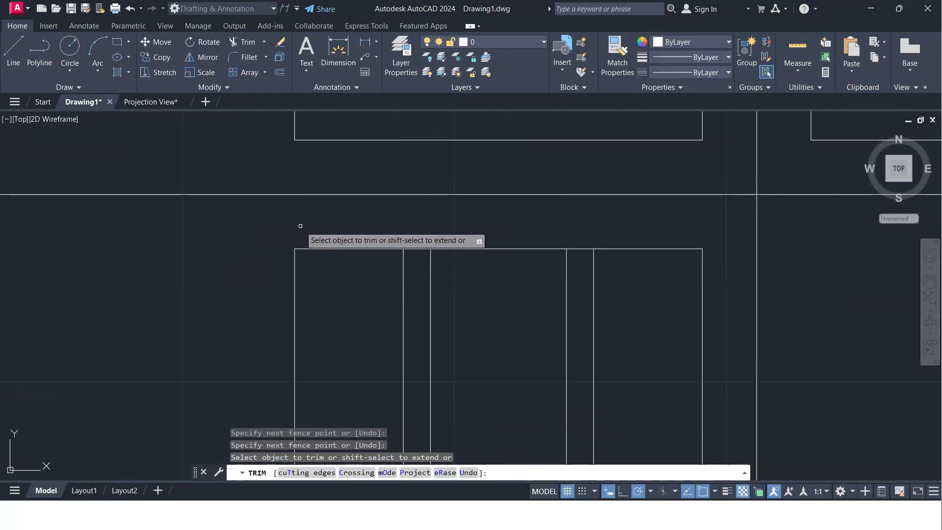
{"action": "key", "text": "ctrl+z"}
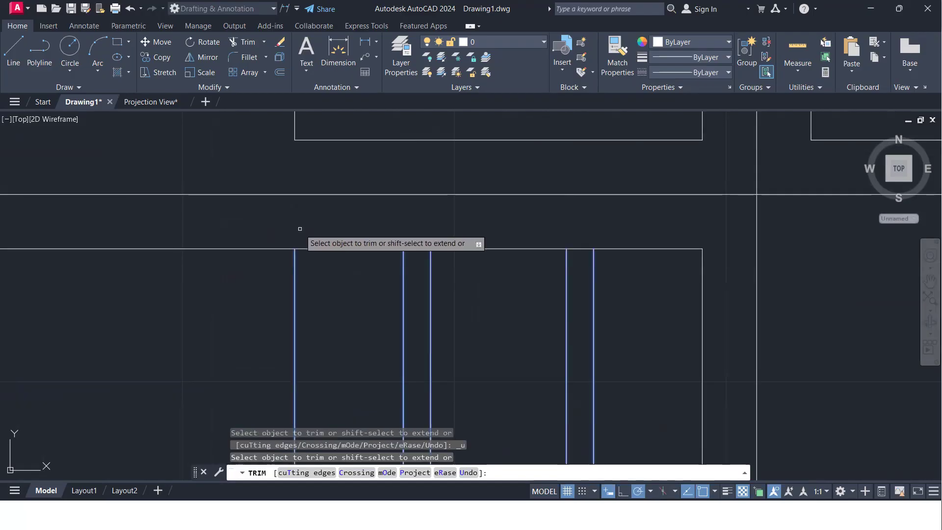
{"action": "key", "text": "Return"}
{"action": "type", "text": "l"}
{"action": "key", "text": "Return"}
{"action": "left_click", "coordinate": [294, 248]}
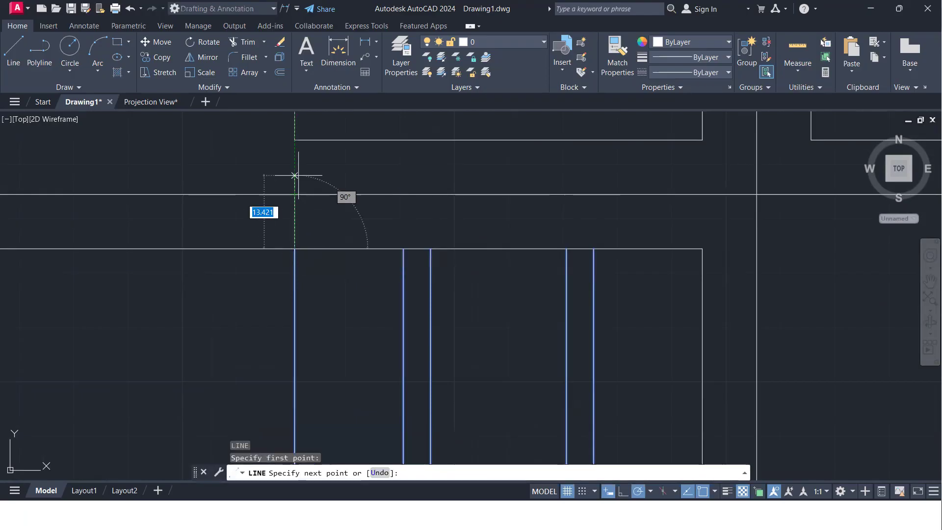
{"action": "key", "text": "Return"}
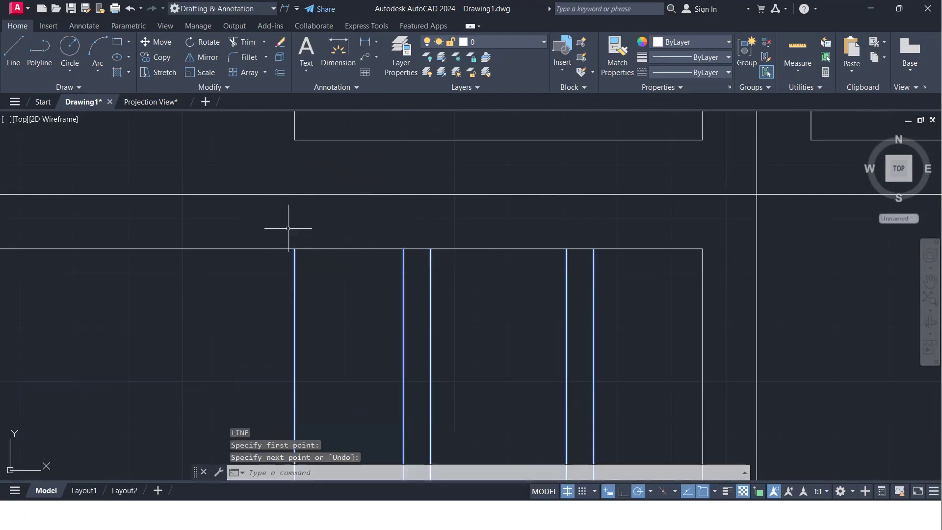
Step: Trim the part of the lower view's top line that extends left past the leftmost vertical
{"action": "type", "text": "tr"}
{"action": "key", "text": "Return"}
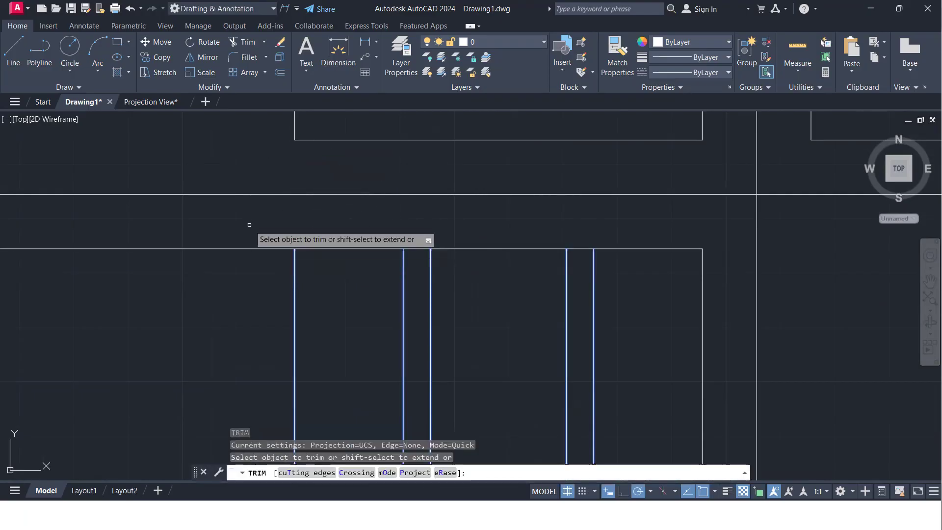
{"action": "left_click", "coordinate": [248, 223]}
{"action": "left_click", "coordinate": [251, 274]}
{"action": "key", "text": "Return"}
Step: Offset the lower view's top line 50 units downward to form its bottom edge
{"action": "scroll", "coordinate": [254, 253], "scroll_direction": "down", "scroll_amount": 2}
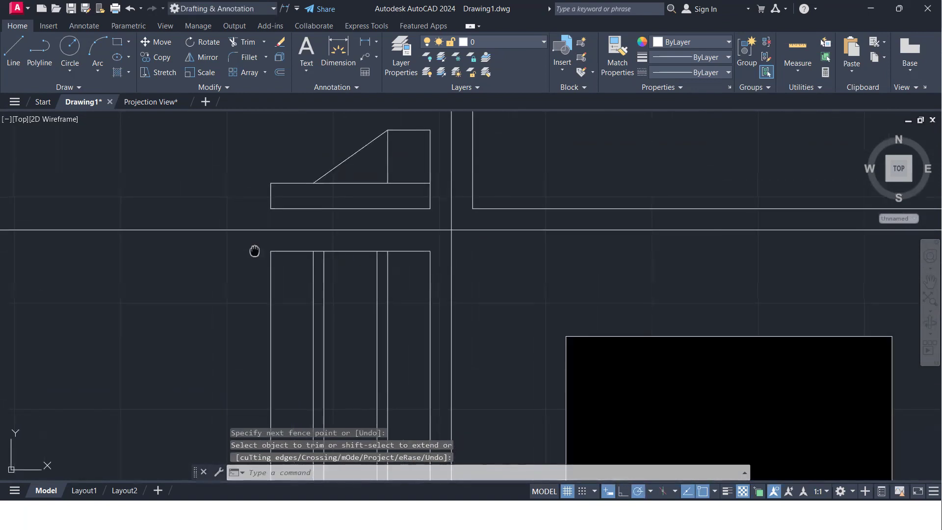
{"action": "middle_click_drag", "start_coordinate": [318, 303], "coordinate": [311, 273]}
{"action": "middle_click_drag", "start_coordinate": [646, 391], "coordinate": [580, 299]}
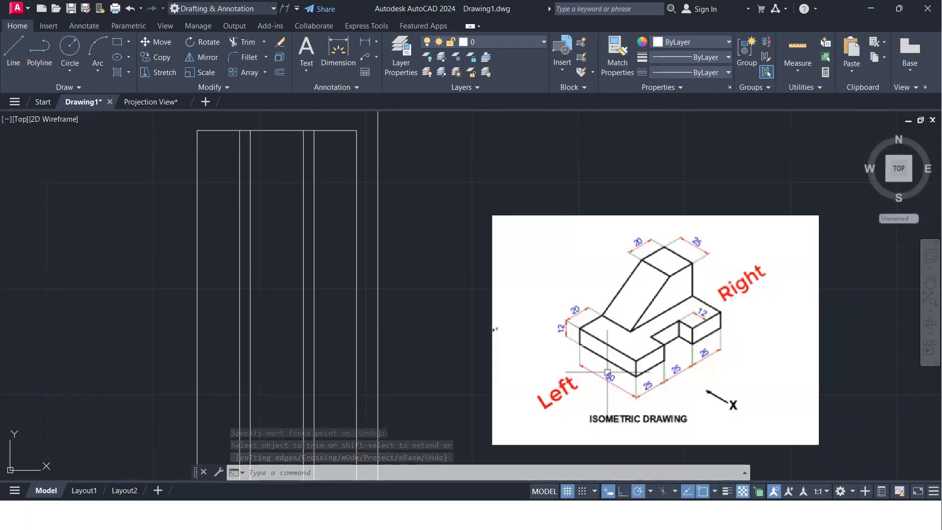
{"action": "scroll", "coordinate": [582, 347], "scroll_direction": "down", "scroll_amount": 2}
{"action": "type", "text": "o"}
{"action": "key", "text": "Return"}
{"action": "type", "text": "50"}
{"action": "key", "text": "Return"}
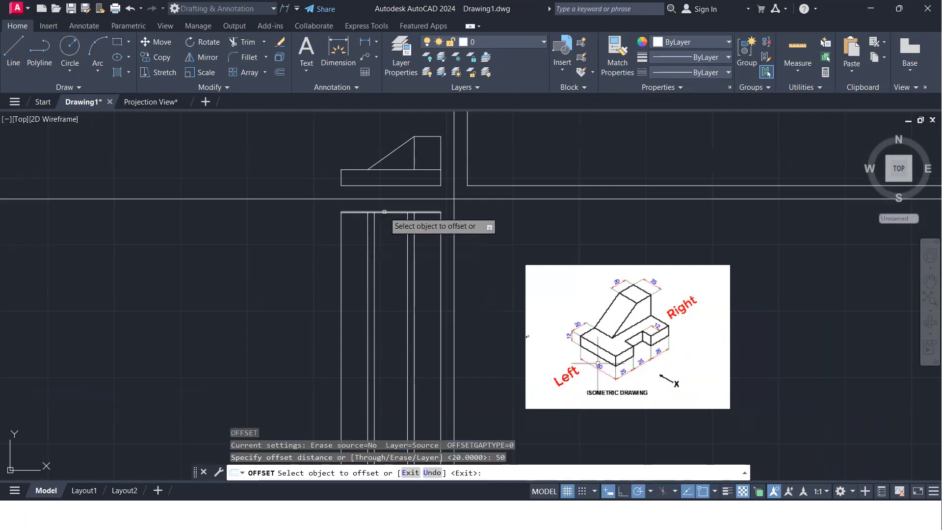
{"action": "left_click", "coordinate": [384, 212]}
{"action": "left_click", "coordinate": [390, 289]}
{"action": "key", "text": "Return"}
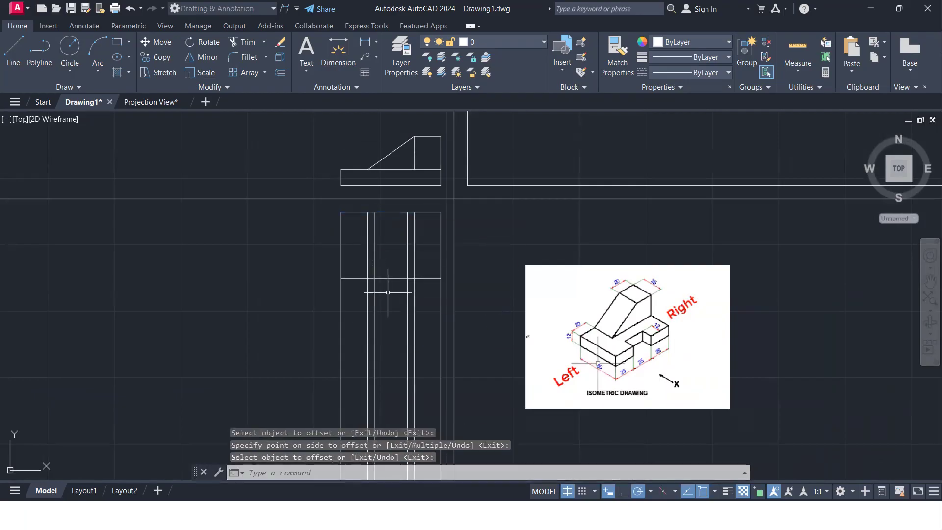
Step: Trim all the lower view's verticals where they extend below its bottom edge
{"action": "scroll", "coordinate": [387, 292], "scroll_direction": "up", "scroll_amount": 2}
{"action": "middle_click_drag", "start_coordinate": [389, 293], "coordinate": [362, 269]}
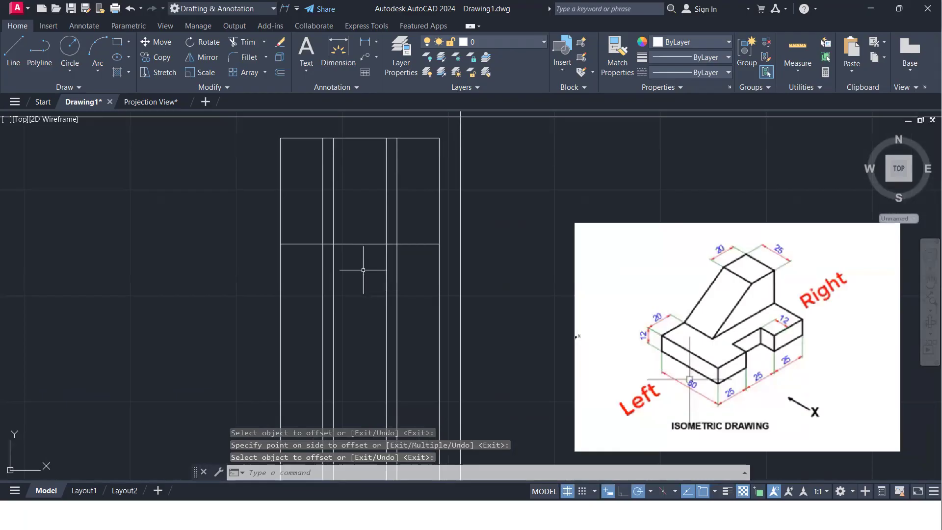
{"action": "type", "text": "tr"}
{"action": "key", "text": "Return"}
{"action": "left_click_drag", "start_coordinate": [265, 278], "coordinate": [443, 286]}
{"action": "key", "text": "Return"}
Step: Delete the four inner vertical lines of the lower view, leaving only the rectangular outline
{"action": "scroll", "coordinate": [393, 300], "scroll_direction": "down", "scroll_amount": 2}
{"action": "middle_click_drag", "start_coordinate": [393, 299], "coordinate": [392, 320]}
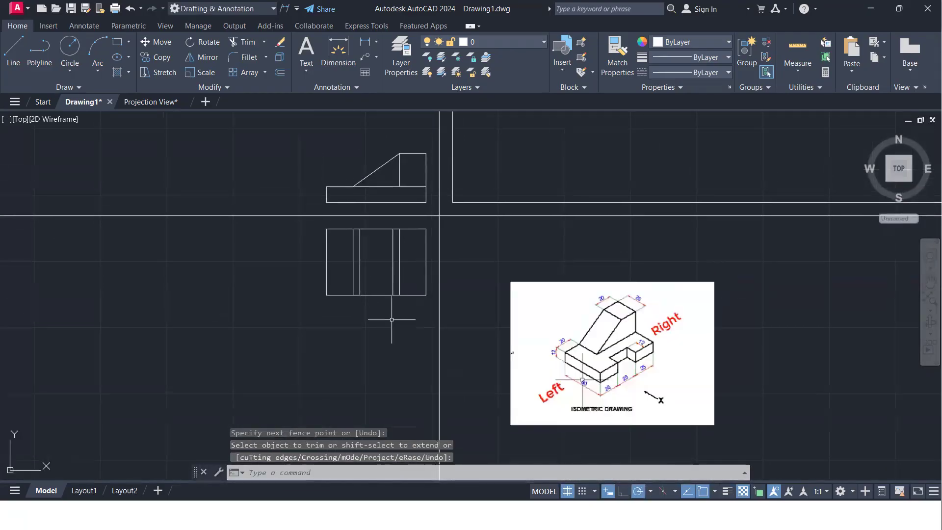
{"action": "scroll", "coordinate": [365, 289], "scroll_direction": "up", "scroll_amount": 2}
{"action": "key", "text": "Escape"}
{"action": "left_click", "coordinate": [367, 289]}
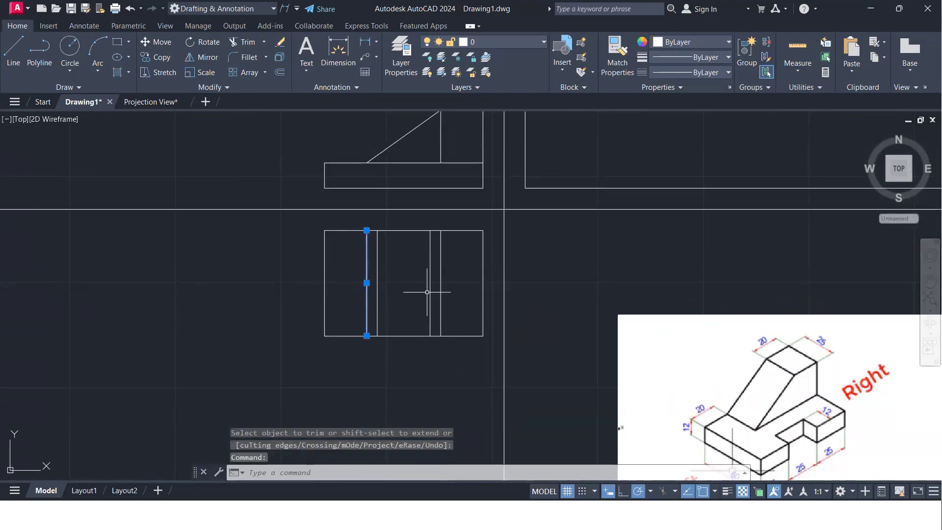
{"action": "left_click", "coordinate": [430, 289]}
{"action": "left_click", "coordinate": [462, 289]}
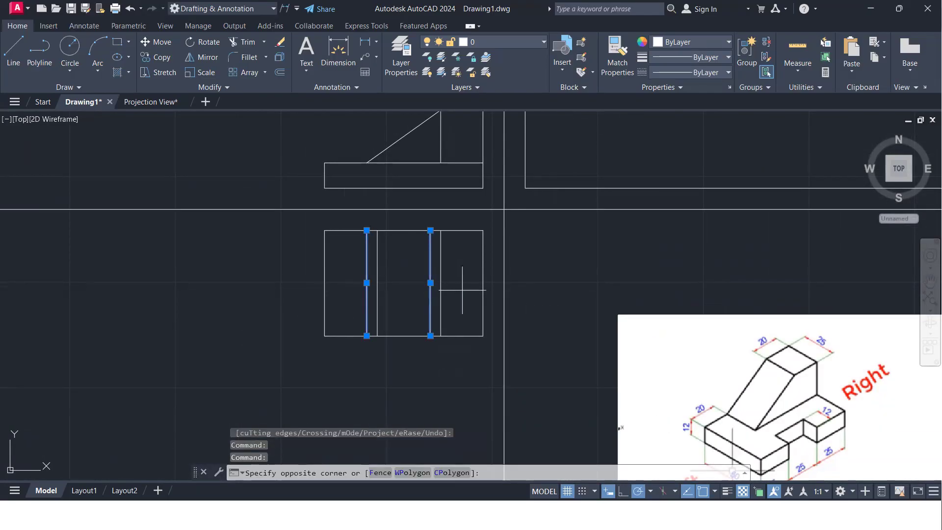
{"action": "left_click", "coordinate": [348, 278]}
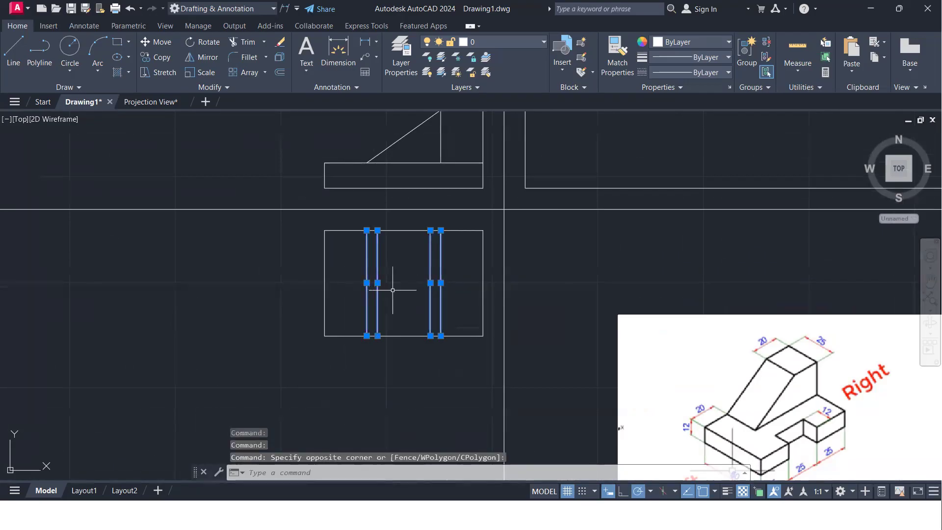
{"action": "key", "text": "Delete"}
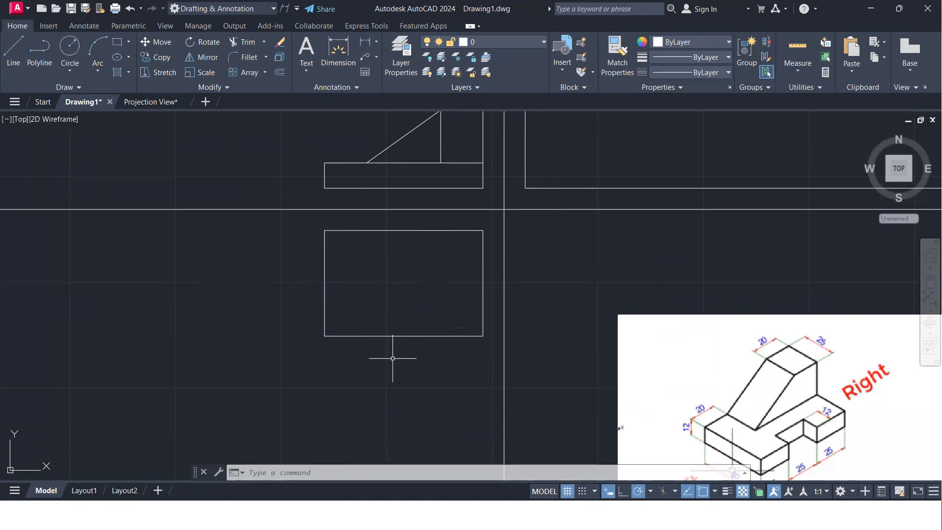
Step: Offset the lower view's bottom edge 12 units upward for the notch depth
{"action": "type", "text": "o"}
{"action": "key", "text": "Return"}
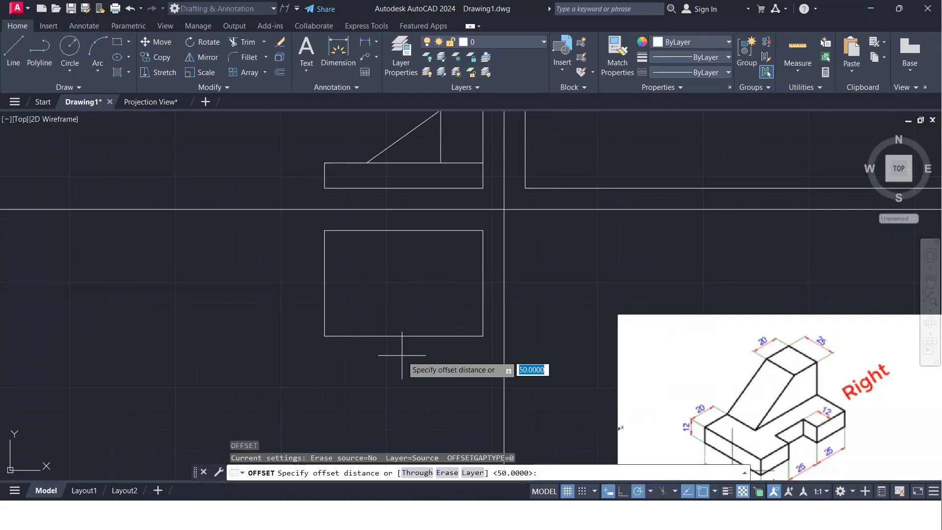
{"action": "left_click", "coordinate": [907, 508]}
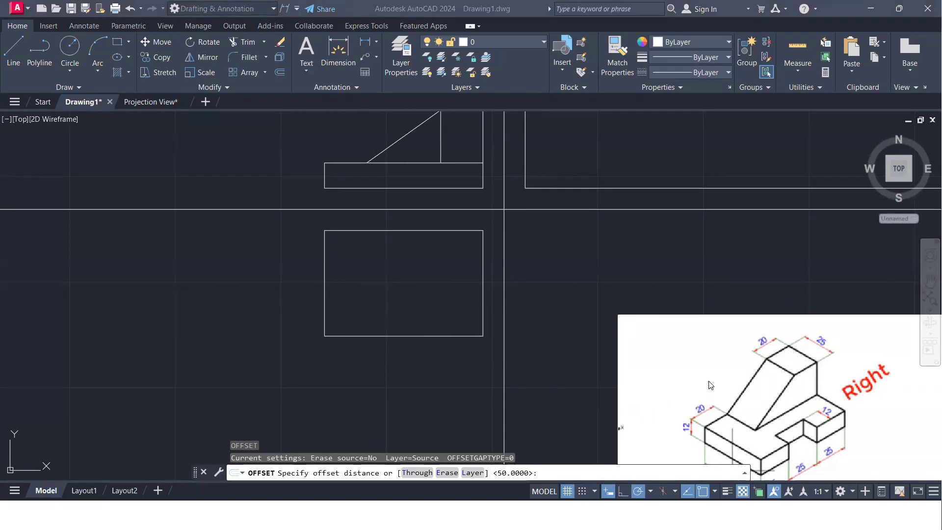
{"action": "type", "text": "12"}
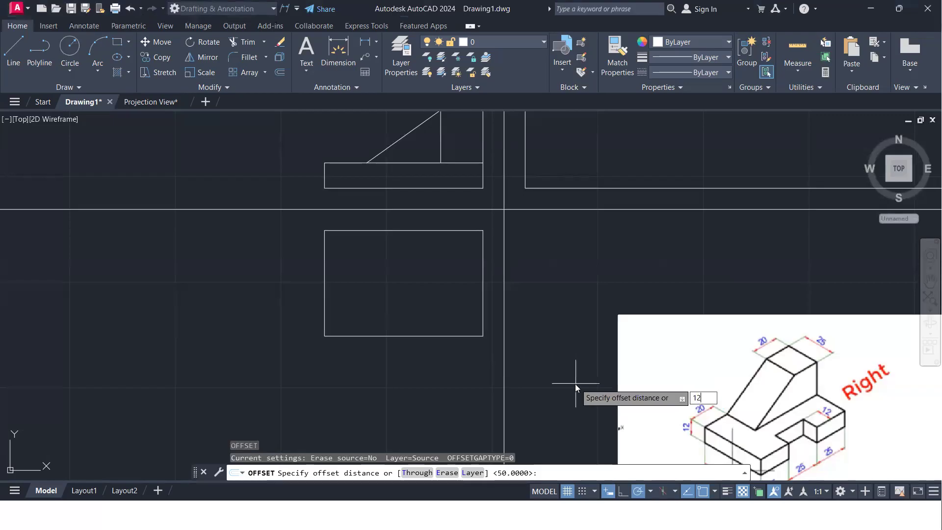
{"action": "key", "text": "Return"}
{"action": "left_click", "coordinate": [431, 337]}
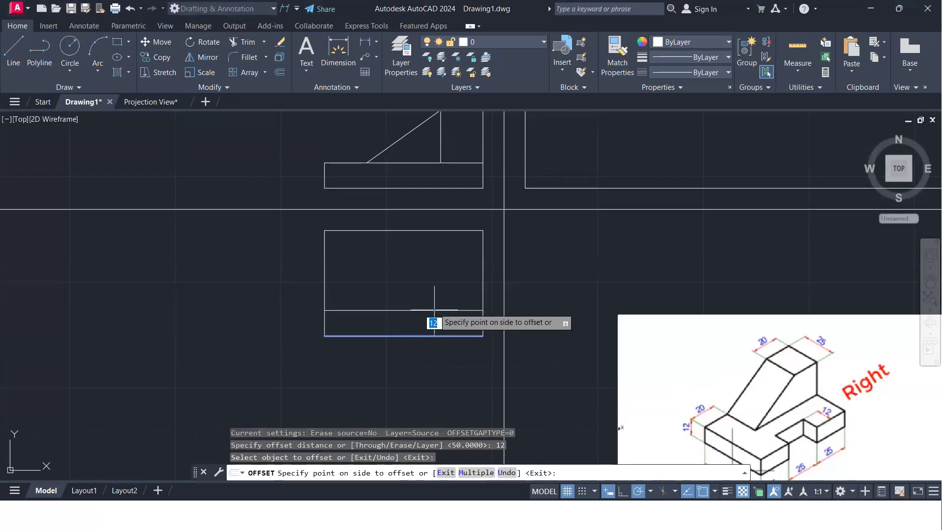
{"action": "left_click", "coordinate": [434, 297]}
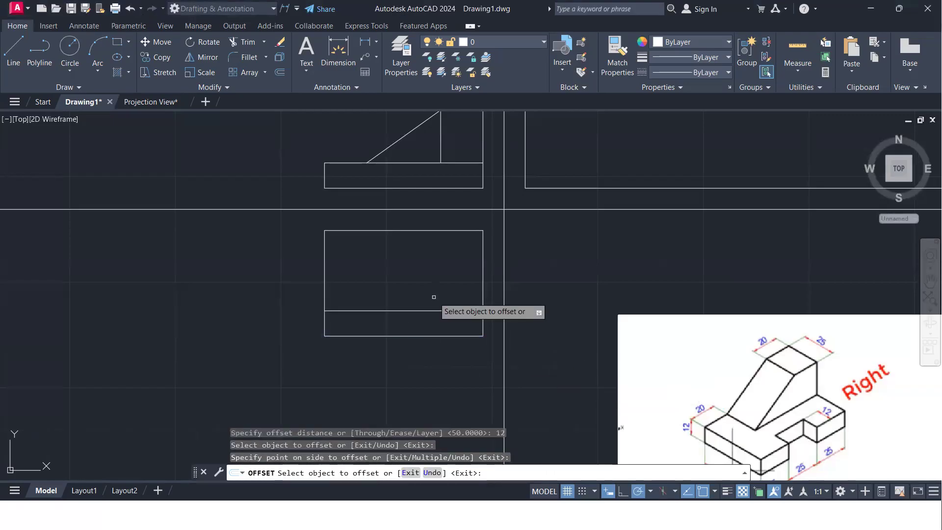
Step: Offset the lower view's left edge 25 units to the right, and offset that copy another 25 units right
{"action": "left_click", "coordinate": [325, 261]}
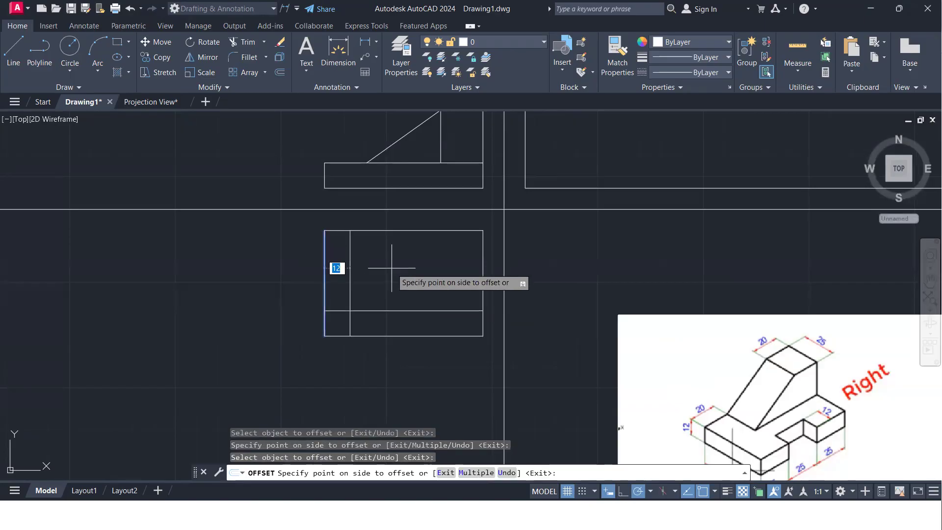
{"action": "type", "text": "25"}
{"action": "key", "text": "Return"}
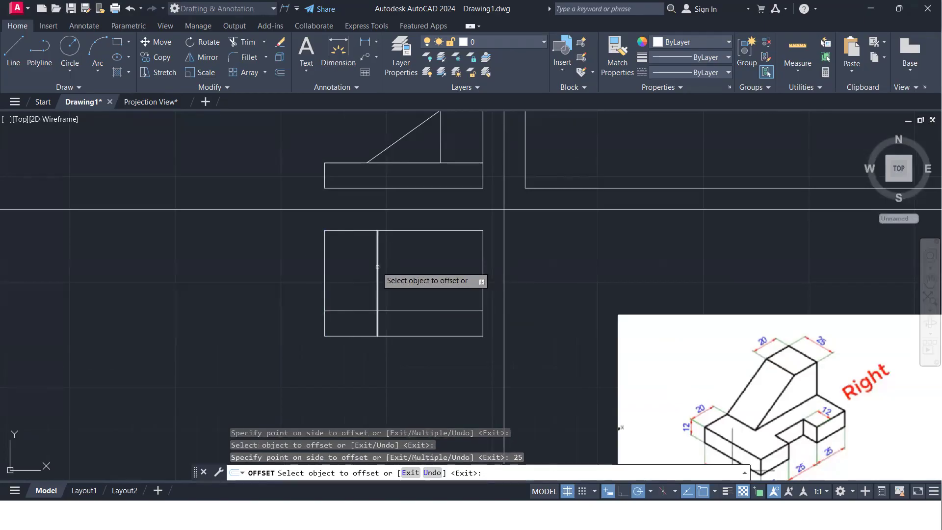
{"action": "left_click", "coordinate": [378, 268]}
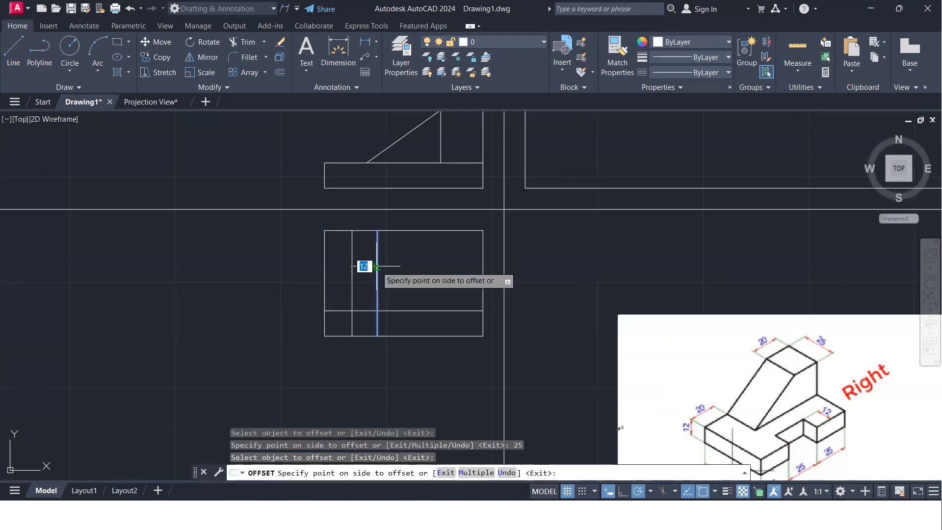
{"action": "left_click", "coordinate": [454, 267]}
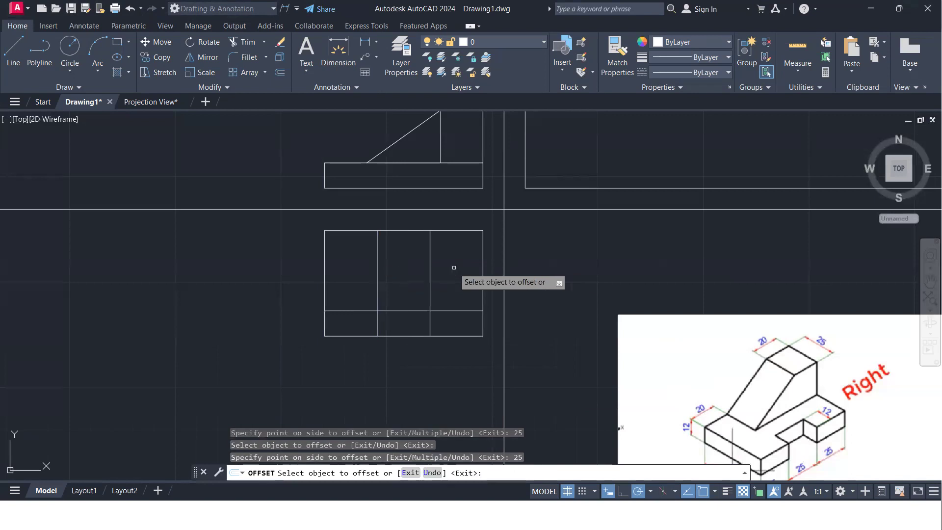
{"action": "key", "text": "Return"}
Step: In the upper view, offset the base's left edge 25 units right, and offset that copy another 25 units right
{"action": "scroll", "coordinate": [343, 168], "scroll_direction": "up", "scroll_amount": 2}
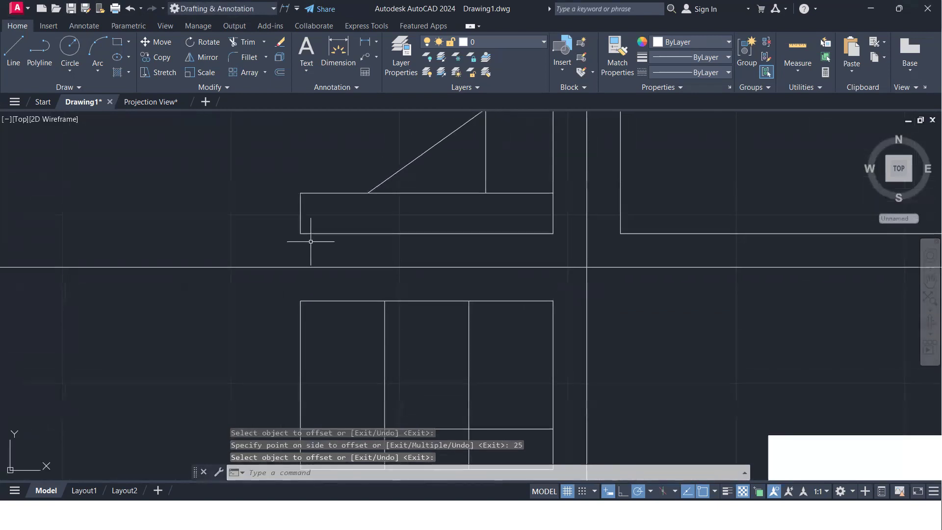
{"action": "type", "text": "o"}
{"action": "key", "text": "Return"}
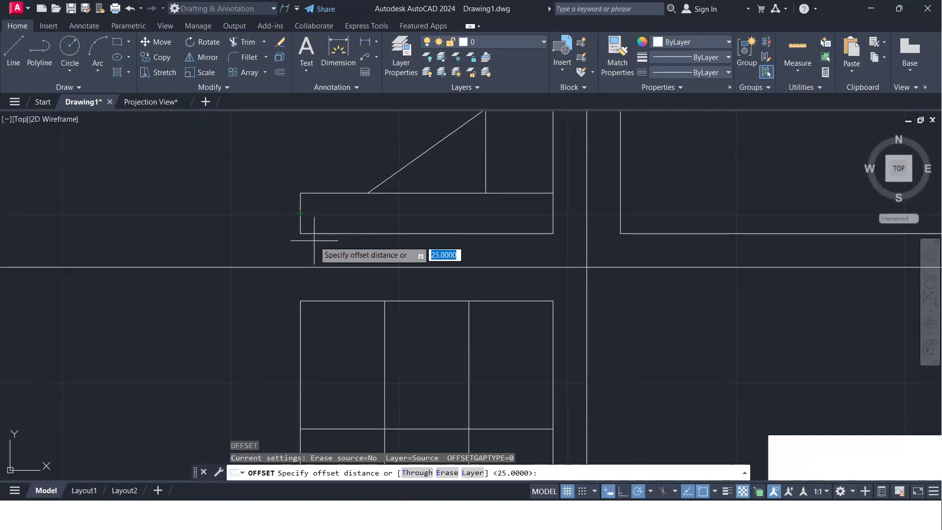
{"action": "key", "text": "Return"}
{"action": "left_click", "coordinate": [299, 219]}
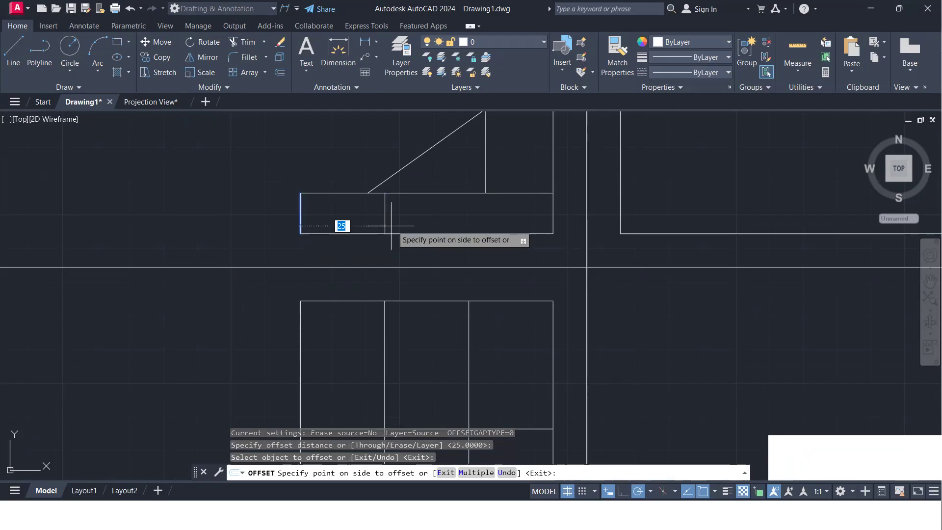
{"action": "left_click", "coordinate": [378, 217]}
{"action": "left_click", "coordinate": [383, 215]}
{"action": "left_click", "coordinate": [520, 211]}
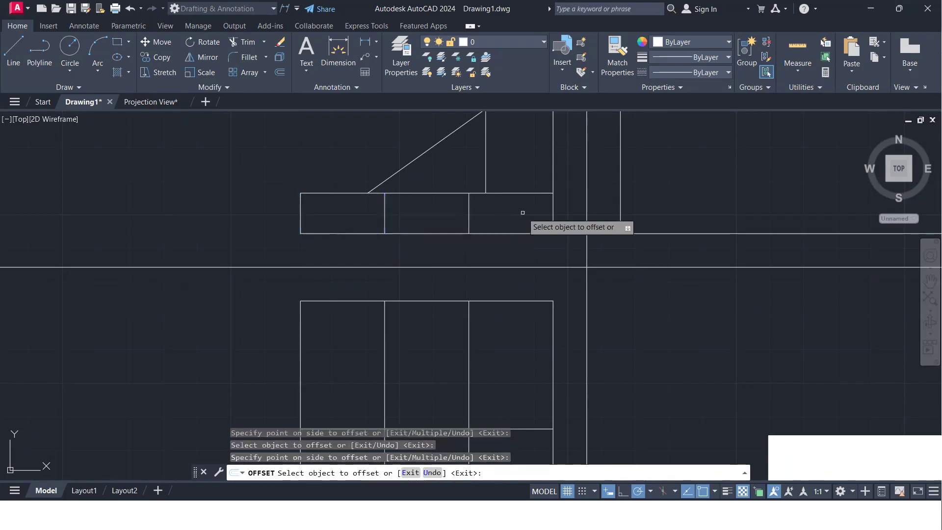
{"action": "key", "text": "Return"}
Step: Trim the lower view's inner lines and the middle of its bottom edge to leave an open central notch
{"action": "scroll", "coordinate": [467, 207], "scroll_direction": "down", "scroll_amount": 3}
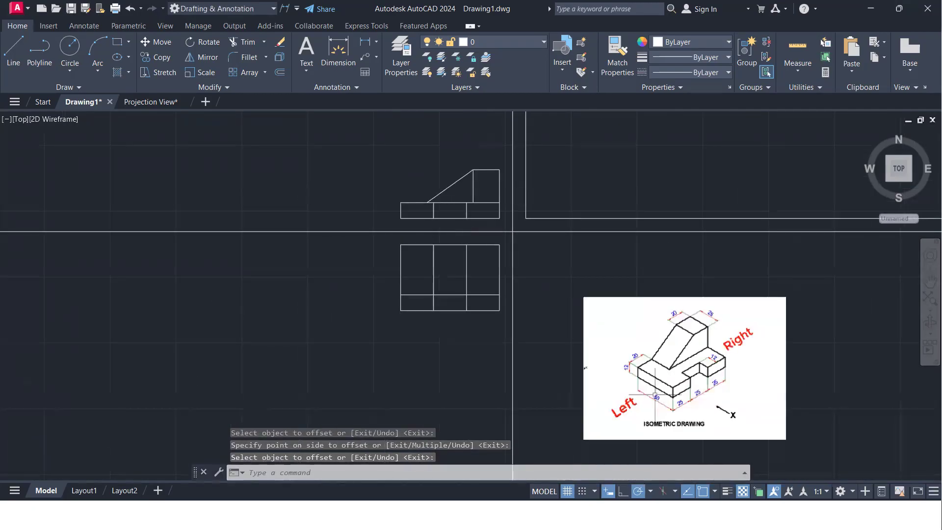
{"action": "scroll", "coordinate": [450, 219], "scroll_direction": "up", "scroll_amount": 4}
{"action": "middle_click_drag", "start_coordinate": [463, 239], "coordinate": [456, 225]}
{"action": "middle_click_drag", "start_coordinate": [451, 340], "coordinate": [429, 305]}
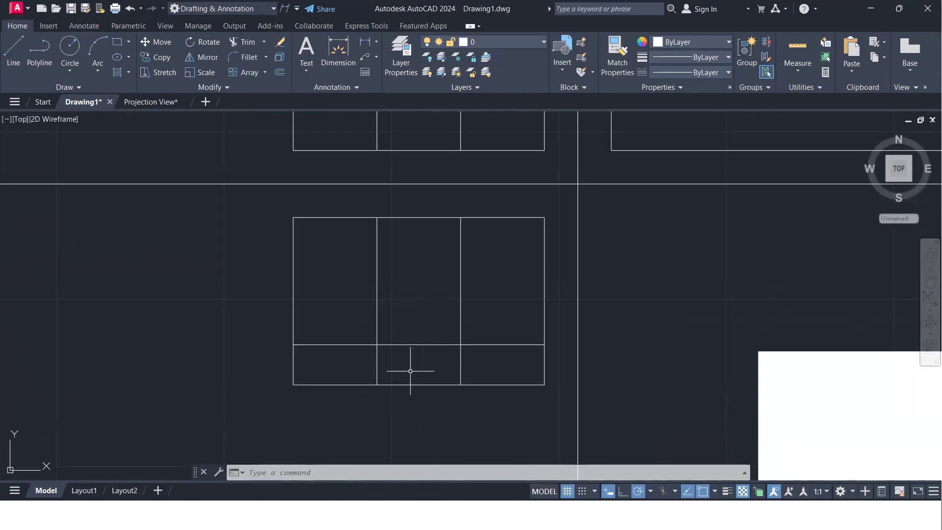
{"action": "type", "text": "tr"}
{"action": "key", "text": "Return"}
{"action": "mouse_move", "coordinate": [343, 352]}
{"action": "left_mouse_down"}
{"action": "mouse_move", "coordinate": [377, 270]}
{"action": "mouse_move", "coordinate": [483, 273]}
{"action": "mouse_move", "coordinate": [505, 350]}
{"action": "left_mouse_up"}
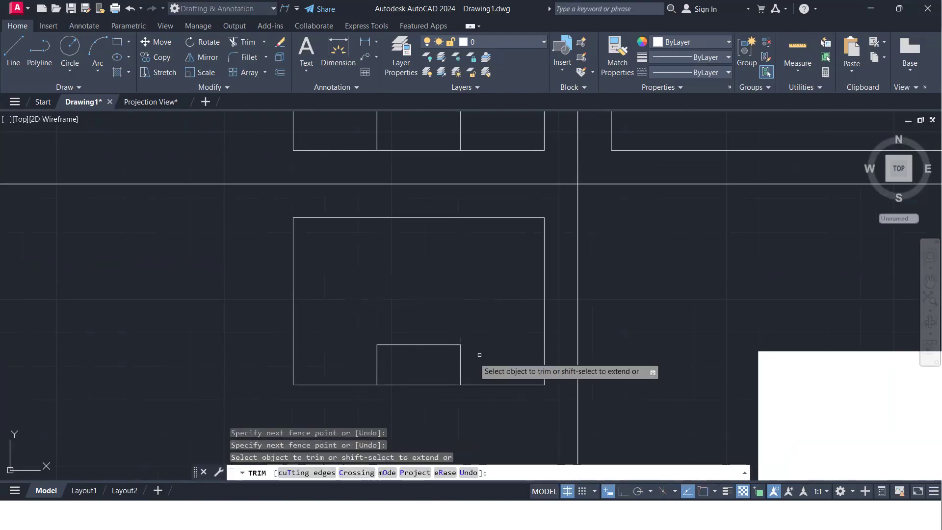
{"action": "left_click", "coordinate": [435, 385]}
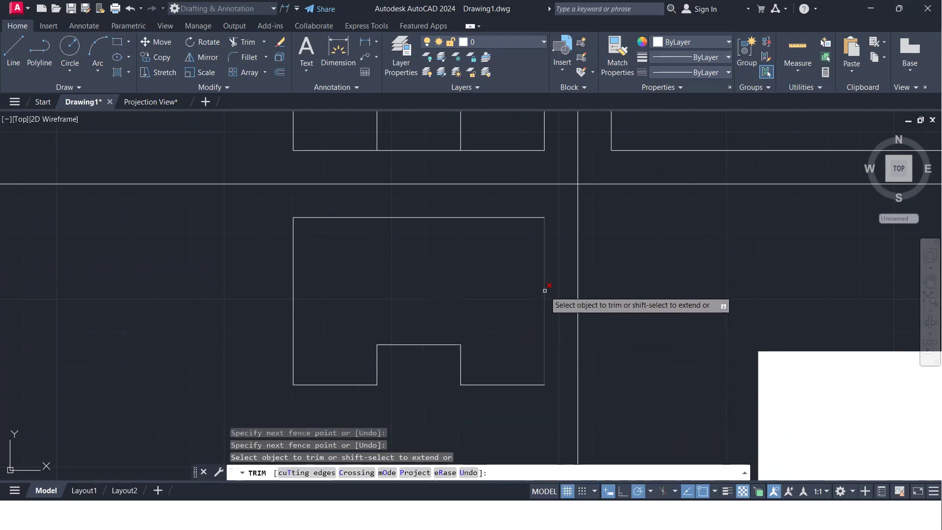
{"action": "key", "text": "Return"}
Step: Offset the lower view's right and left edges 20 units inward
{"action": "type", "text": "o"}
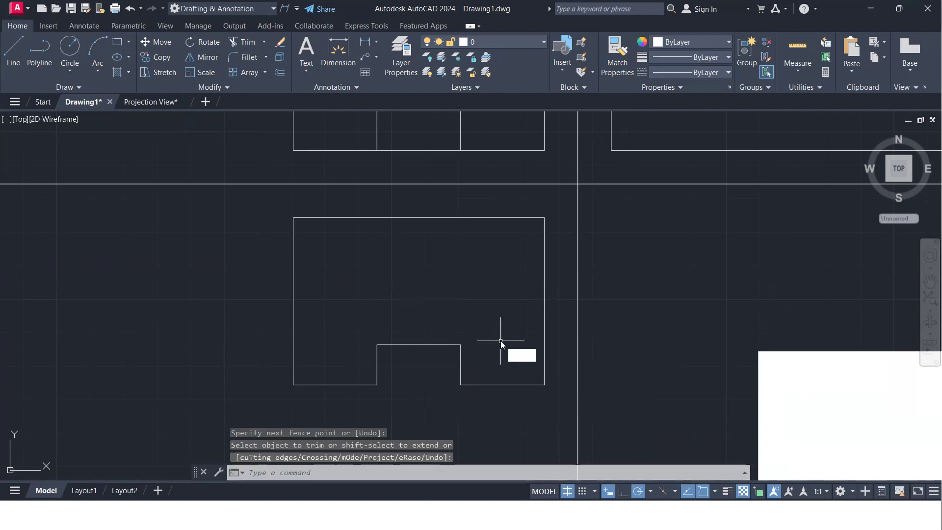
{"action": "key", "text": "Return"}
{"action": "type", "text": "20"}
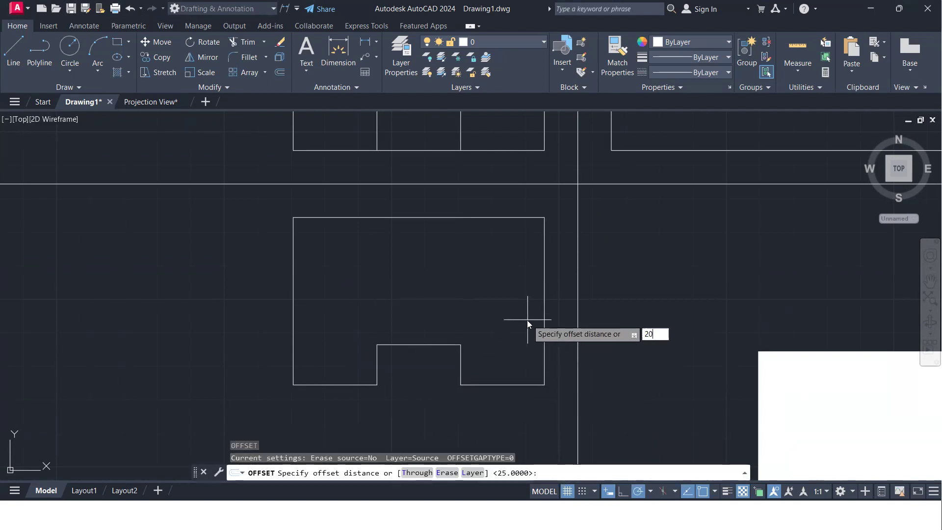
{"action": "key", "text": "Return"}
{"action": "left_click", "coordinate": [543, 296]}
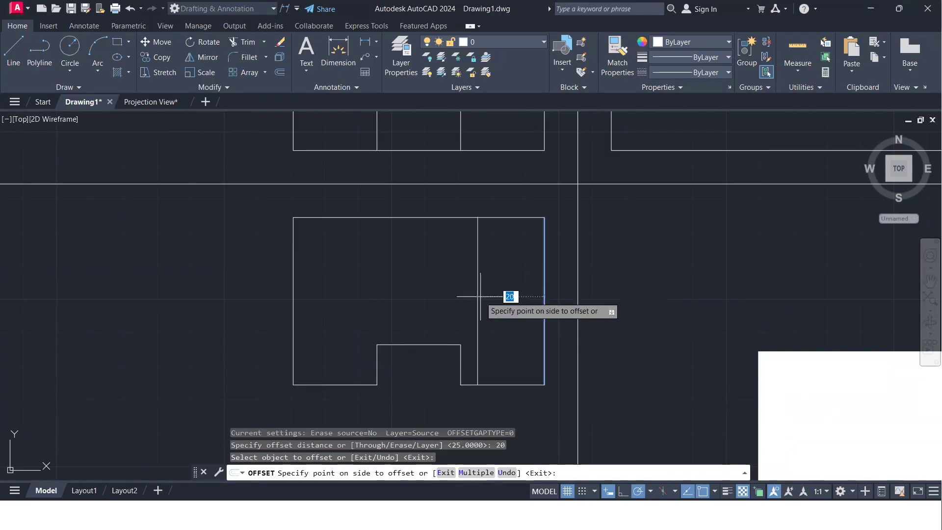
{"action": "left_click", "coordinate": [505, 296]}
{"action": "left_click", "coordinate": [293, 271]}
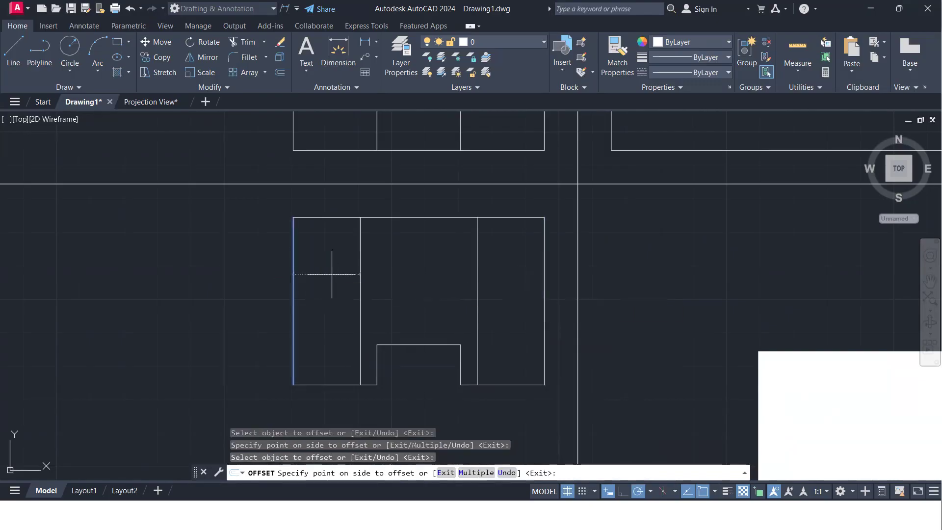
{"action": "left_click", "coordinate": [324, 282]}
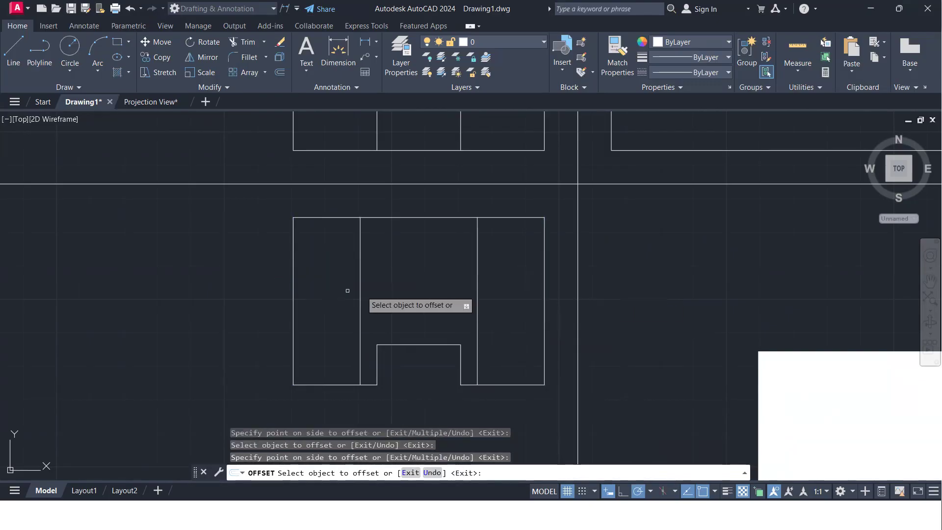
Step: Offset the lower view's top edge 25 units downward
{"action": "left_click", "coordinate": [430, 218]}
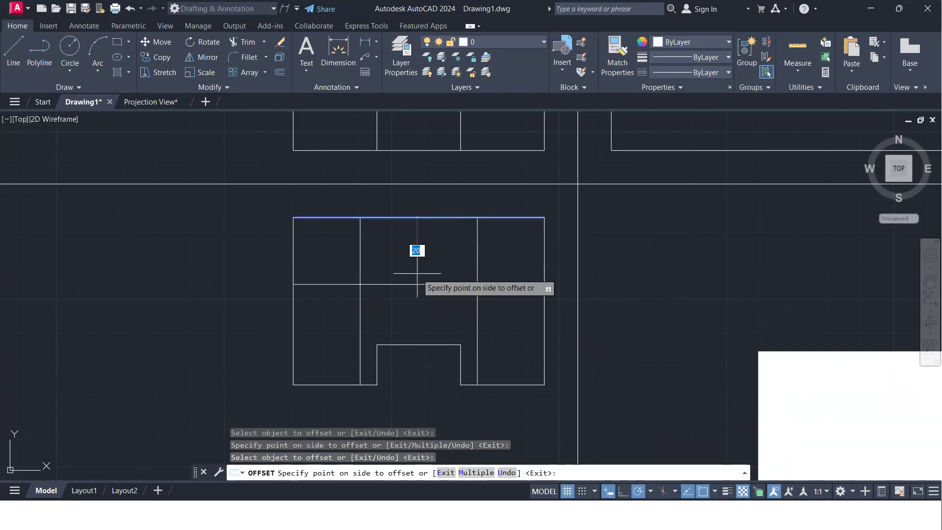
{"action": "type", "text": "25"}
{"action": "key", "text": "Return"}
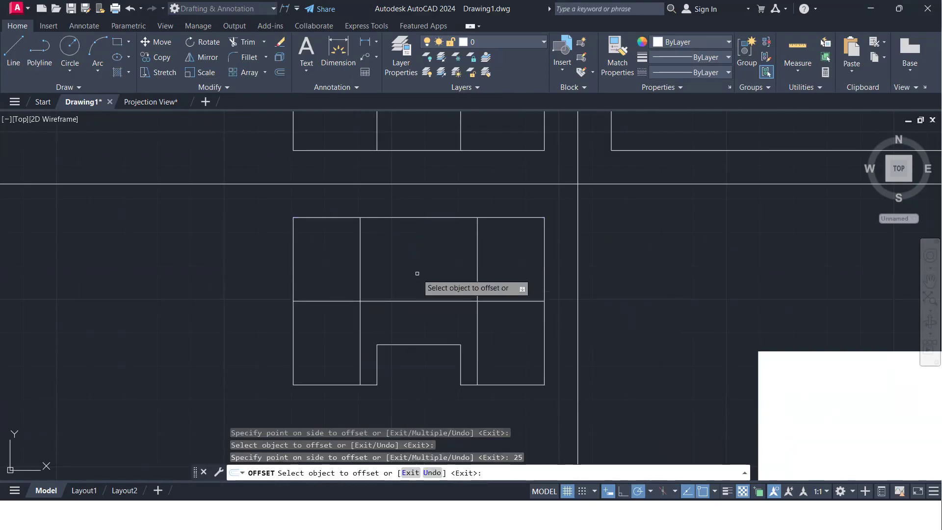
{"action": "key", "text": "Return"}
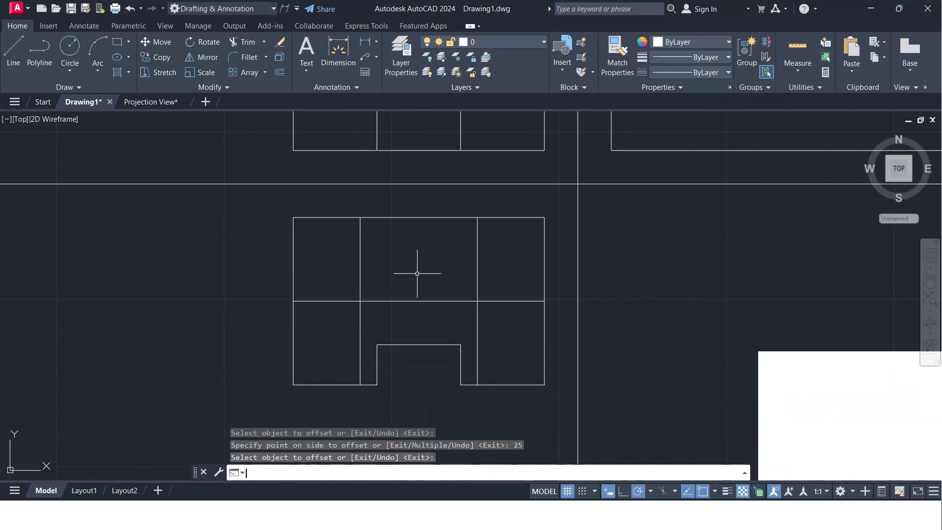
Step: Trim the new horizontal line left of the inner verticals, and trim both inner verticals below it
{"action": "type", "text": "tr"}
{"action": "key", "text": "Return"}
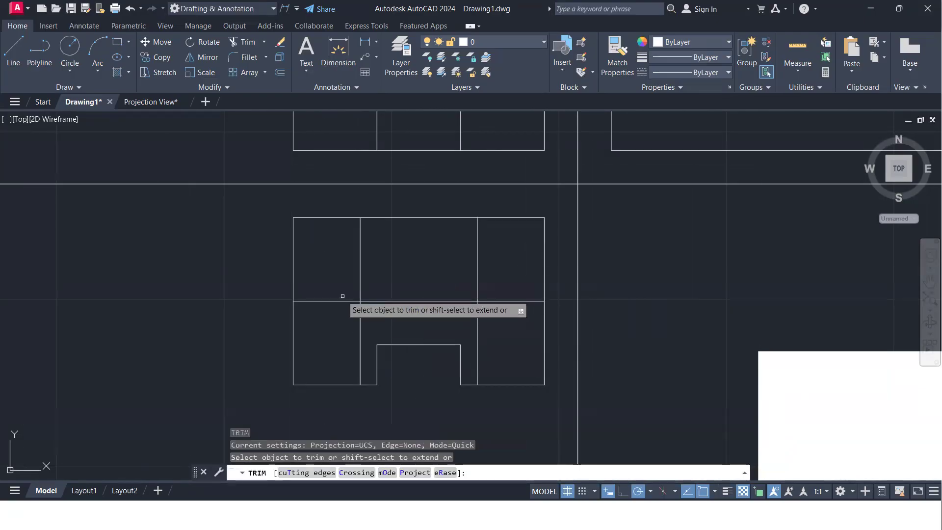
{"action": "left_click", "coordinate": [329, 280]}
{"action": "left_click", "coordinate": [362, 325]}
{"action": "key", "text": "Return"}
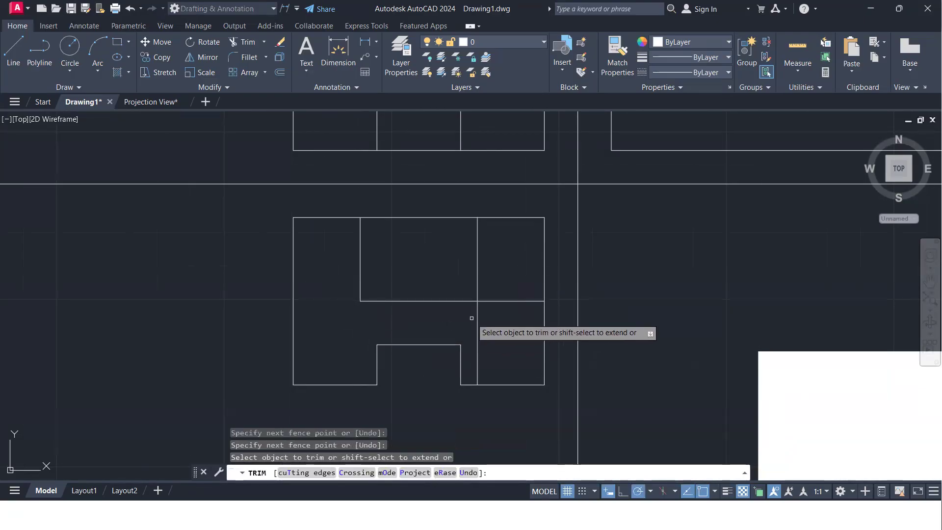
{"action": "left_click", "coordinate": [500, 349]}
{"action": "key", "text": "Return"}
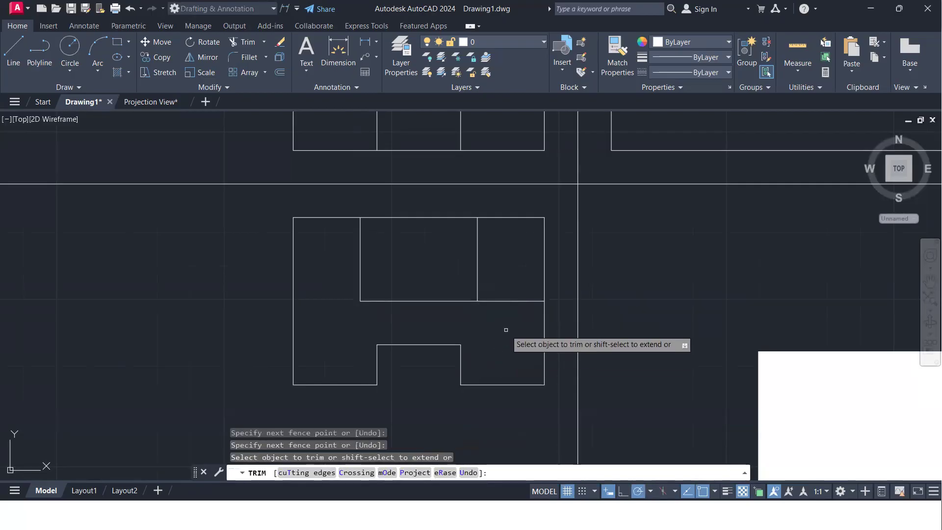
{"action": "key", "text": "Return"}
Step: Examine the isometric drawing's shape and dimensions against the two drawn views
{"action": "scroll", "coordinate": [506, 330], "scroll_direction": "down", "scroll_amount": 4}
{"action": "middle_click_drag", "start_coordinate": [603, 344], "coordinate": [501, 298]}
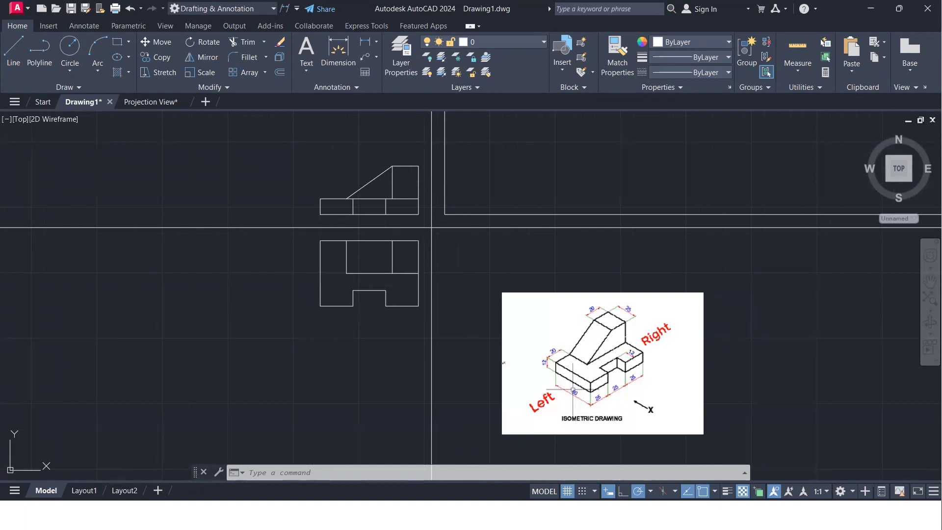
{"action": "scroll", "coordinate": [491, 255], "scroll_direction": "up", "scroll_amount": 2}
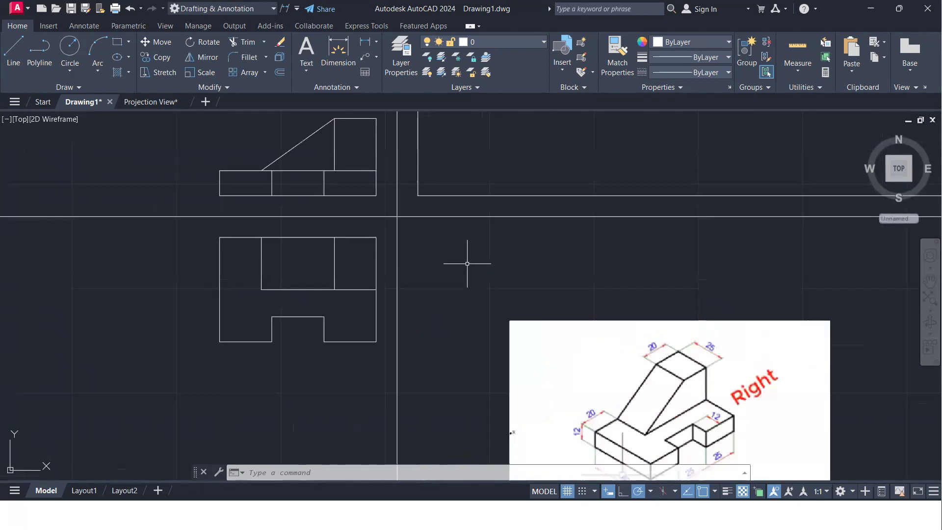
{"action": "scroll", "coordinate": [477, 261], "scroll_direction": "down", "scroll_amount": 2}
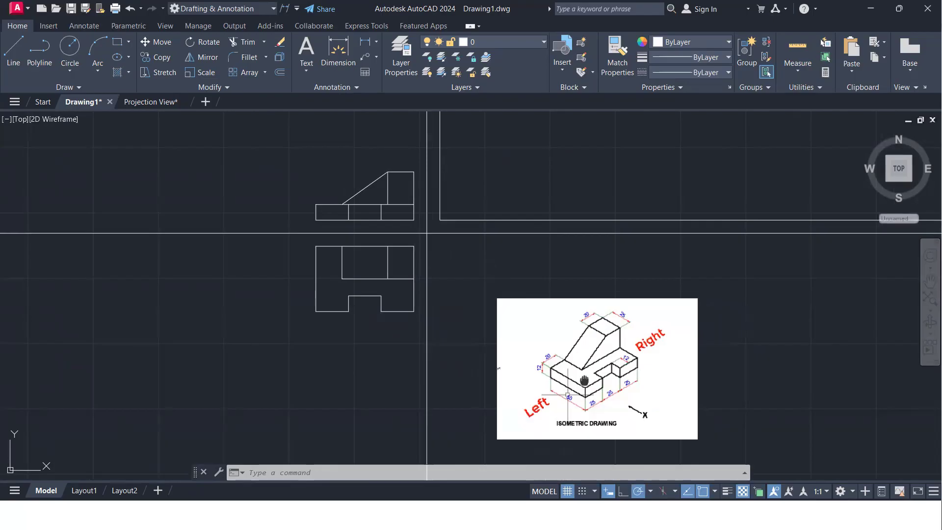
{"action": "scroll", "coordinate": [556, 358], "scroll_direction": "up", "scroll_amount": 4}
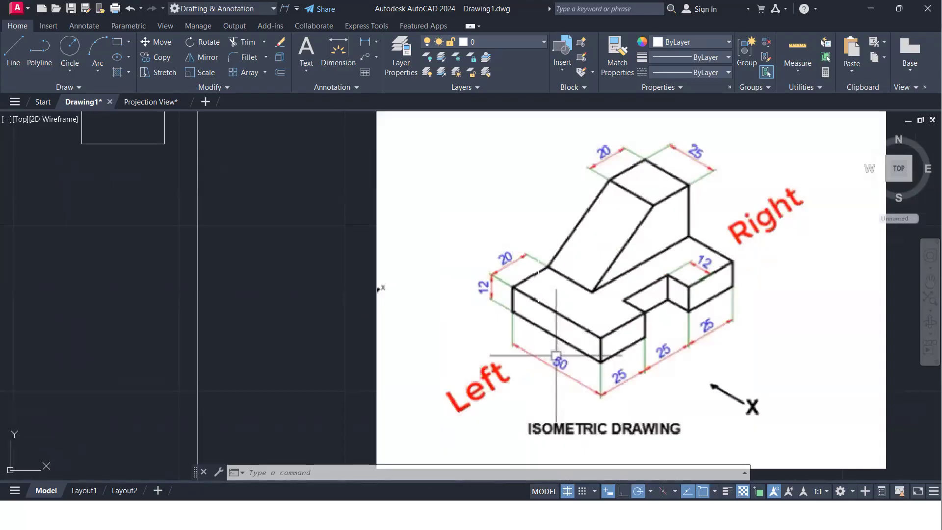
{"action": "scroll", "coordinate": [556, 356], "scroll_direction": "down", "scroll_amount": 6}
{"action": "middle_click_drag", "start_coordinate": [556, 259], "coordinate": [492, 324]}
{"action": "scroll", "coordinate": [425, 276], "scroll_direction": "up", "scroll_amount": 4}
{"action": "middle_click_drag", "start_coordinate": [425, 277], "coordinate": [393, 338]}
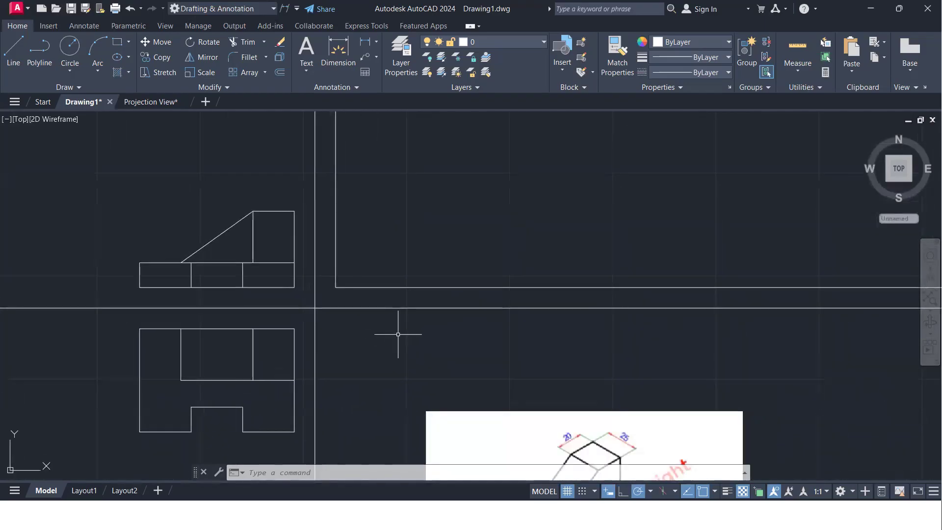
Step: Draw two horizontal rays to the right from the upper view's right edge, one at the base's top and one at the upper corner
{"action": "type", "text": "ray"}
{"action": "key", "text": "Return"}
{"action": "left_click", "coordinate": [294, 263]}
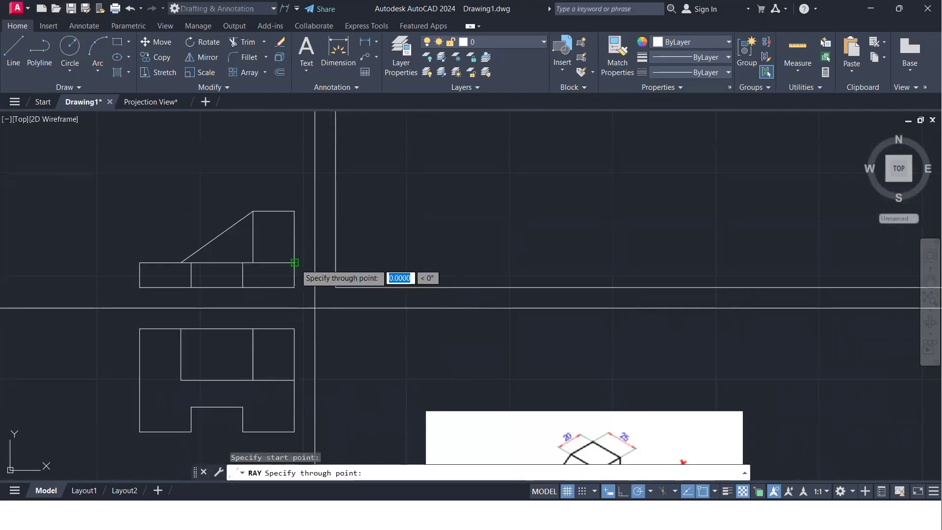
{"action": "left_click", "coordinate": [411, 263]}
{"action": "key", "text": "Return"}
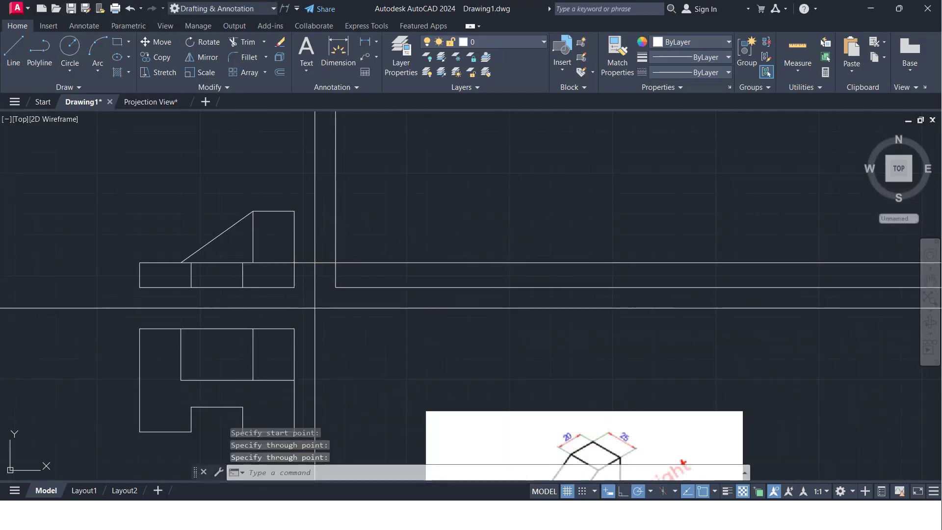
{"action": "key", "text": "Return"}
{"action": "left_click", "coordinate": [294, 211]}
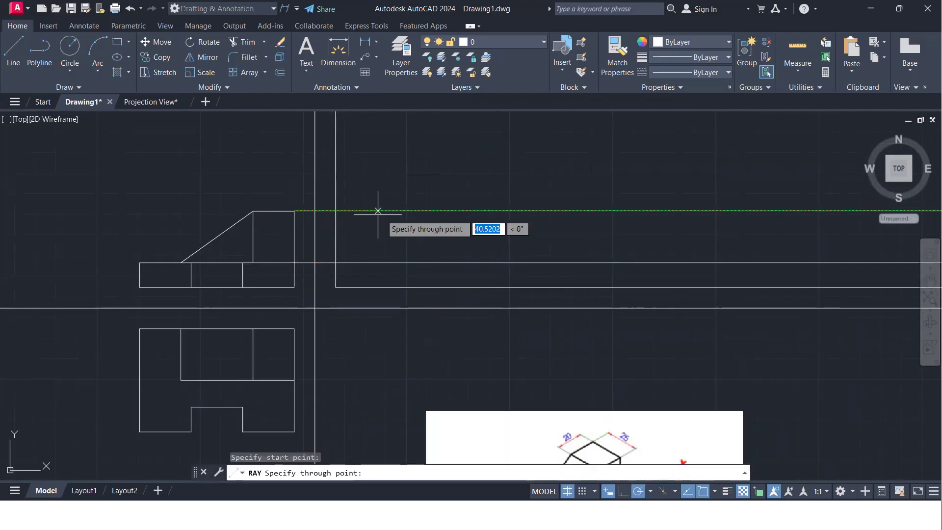
{"action": "left_click", "coordinate": [414, 211]}
{"action": "key", "text": "Return"}
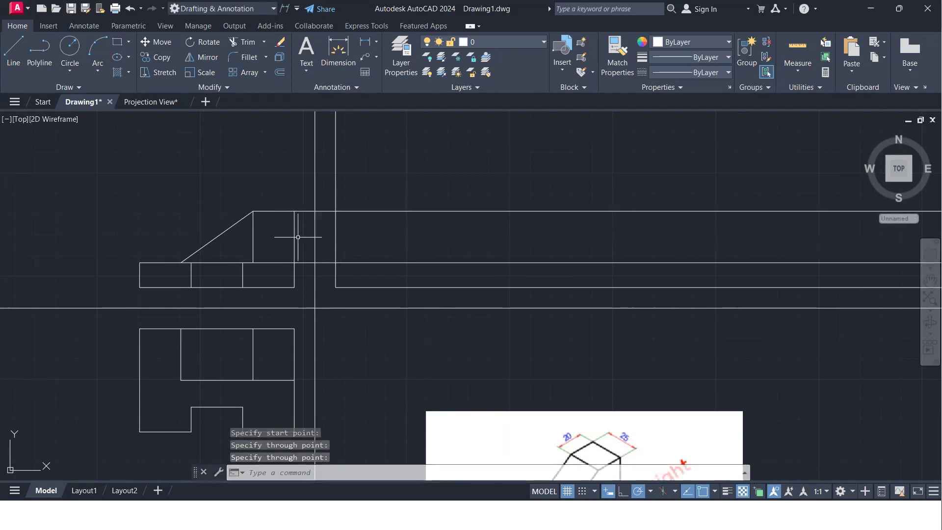
Step: Trim both rays between the upper view and the side view, and trim the side view's left edge above the top ray
{"action": "middle_click_drag", "start_coordinate": [298, 237], "coordinate": [211, 247]}
{"action": "scroll", "coordinate": [215, 247], "scroll_direction": "up", "scroll_amount": 2}
{"action": "type", "text": "tr"}
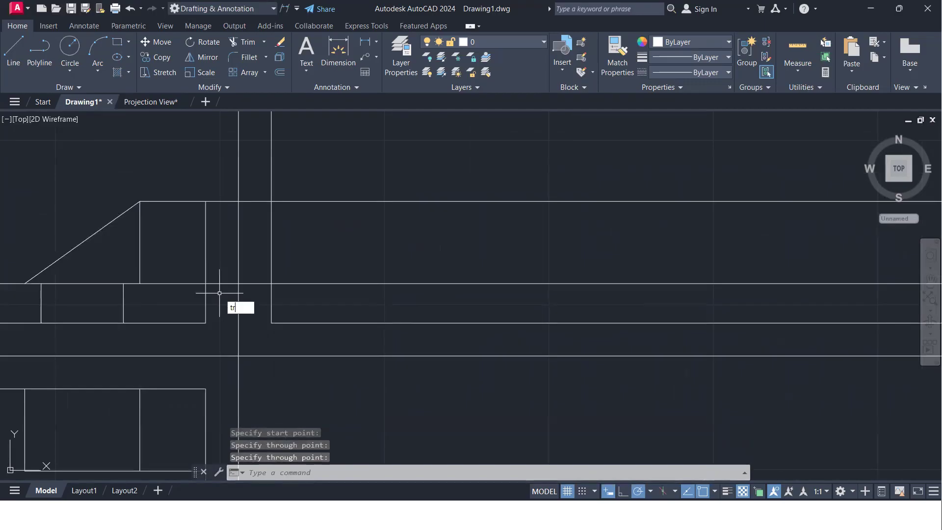
{"action": "key", "text": "Return"}
{"action": "left_click", "coordinate": [225, 175]}
{"action": "left_click_drag", "start_coordinate": [222, 206], "coordinate": [228, 294]}
{"action": "mouse_move", "coordinate": [253, 178]}
{"action": "left_mouse_down"}
{"action": "mouse_move", "coordinate": [257, 312]}
{"action": "mouse_move", "coordinate": [299, 171]}
{"action": "left_mouse_up"}
{"action": "key", "text": "Return"}
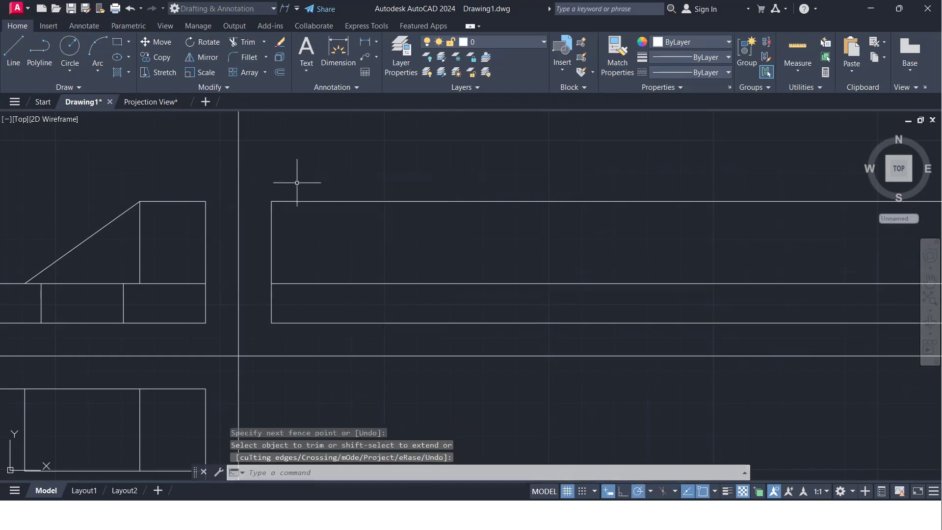
Step: Offset the side view's left edge 50 units to the right
{"action": "mouse_move", "coordinate": [290, 215]}
{"action": "middle_mouse_down"}
{"action": "mouse_move", "coordinate": [262, 216]}
{"action": "mouse_move", "coordinate": [265, 209]}
{"action": "middle_mouse_up"}
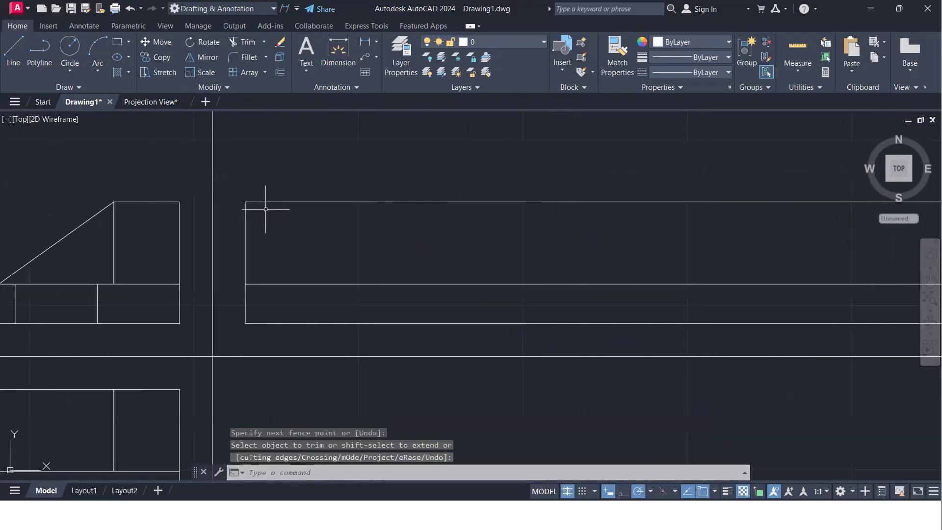
{"action": "scroll", "coordinate": [281, 233], "scroll_direction": "down", "scroll_amount": 6}
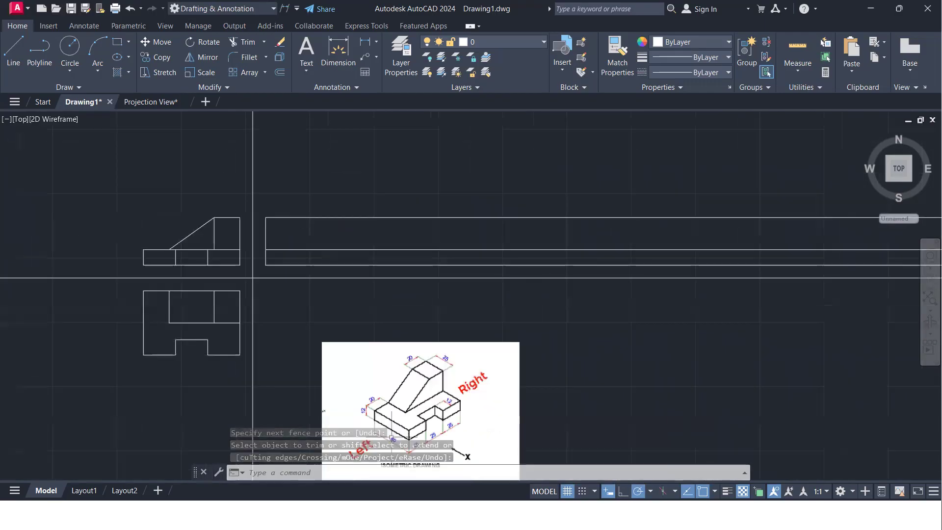
{"action": "scroll", "coordinate": [294, 255], "scroll_direction": "up", "scroll_amount": 5}
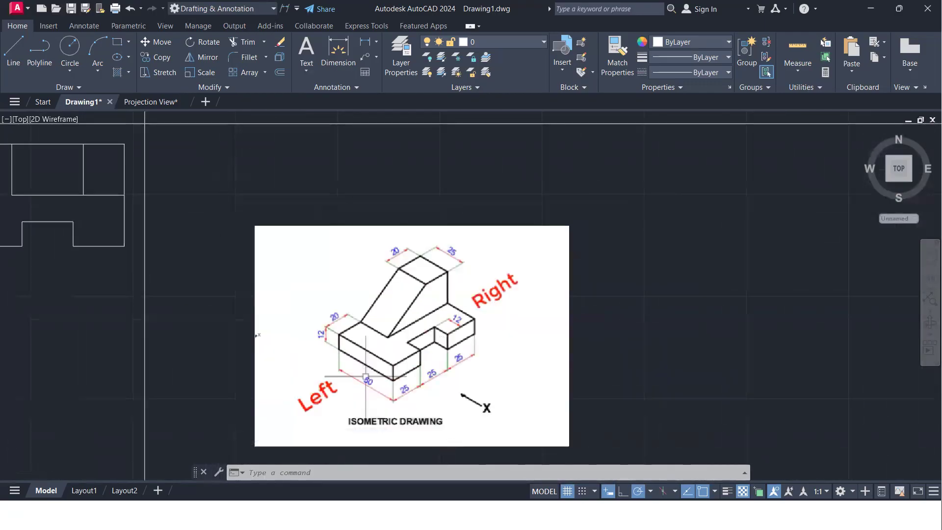
{"action": "scroll", "coordinate": [244, 224], "scroll_direction": "down", "scroll_amount": 5}
{"action": "scroll", "coordinate": [244, 224], "scroll_direction": "up", "scroll_amount": 3}
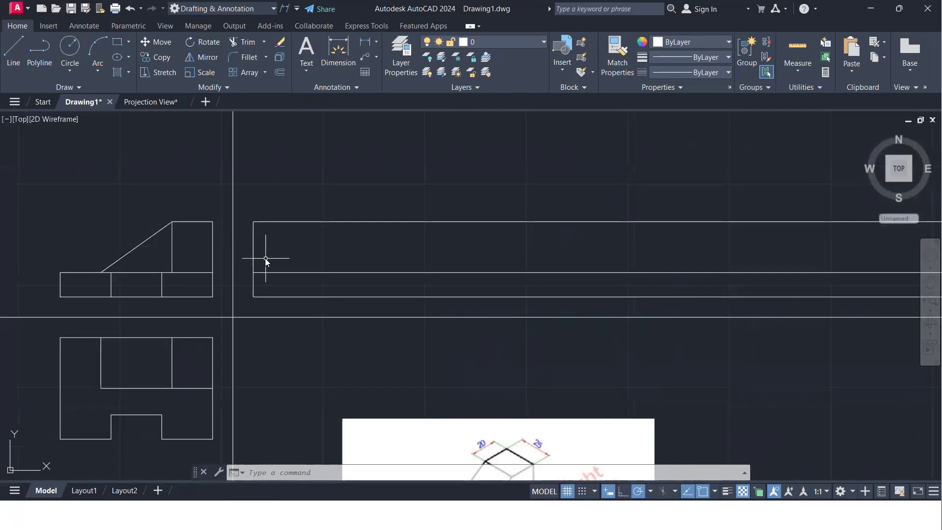
{"action": "type", "text": "o"}
{"action": "key", "text": "Return"}
{"action": "type", "text": "5"}
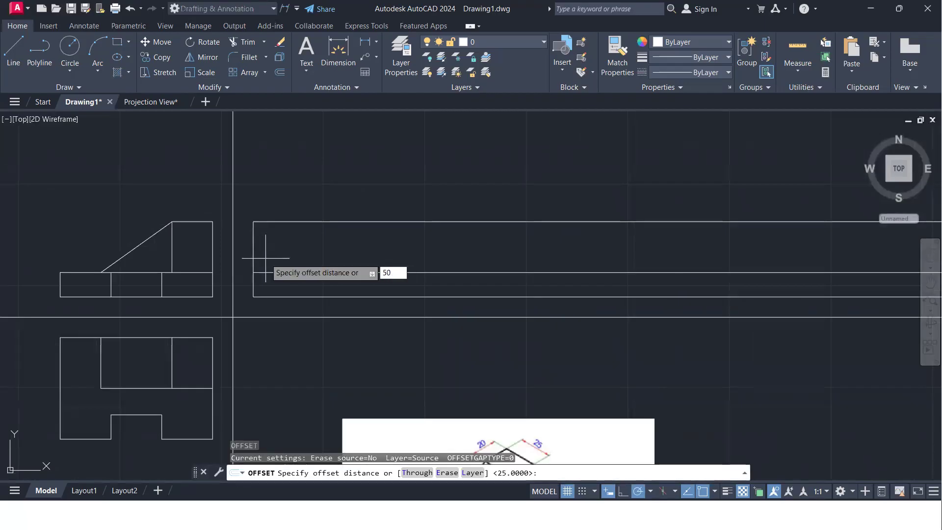
{"action": "type", "text": "0"}
{"action": "key", "text": "Return"}
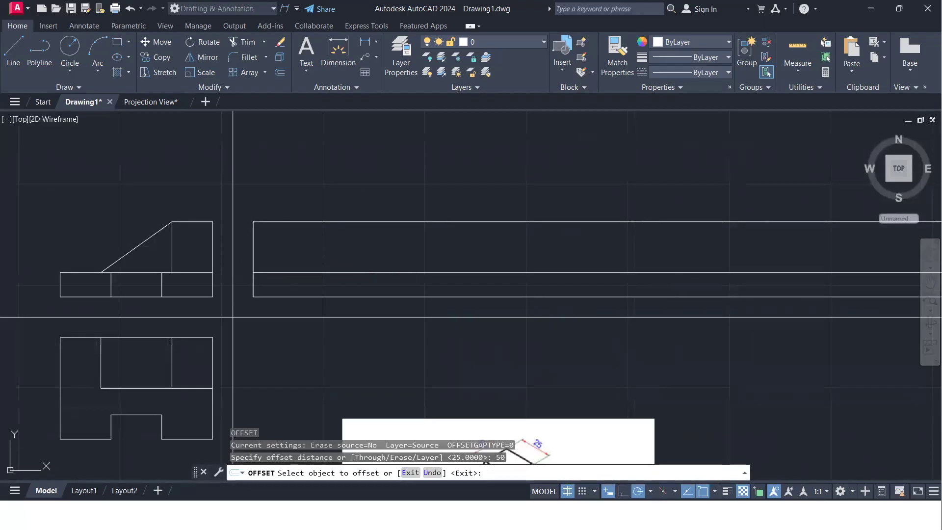
{"action": "left_click", "coordinate": [253, 248]}
{"action": "left_click", "coordinate": [418, 248]}
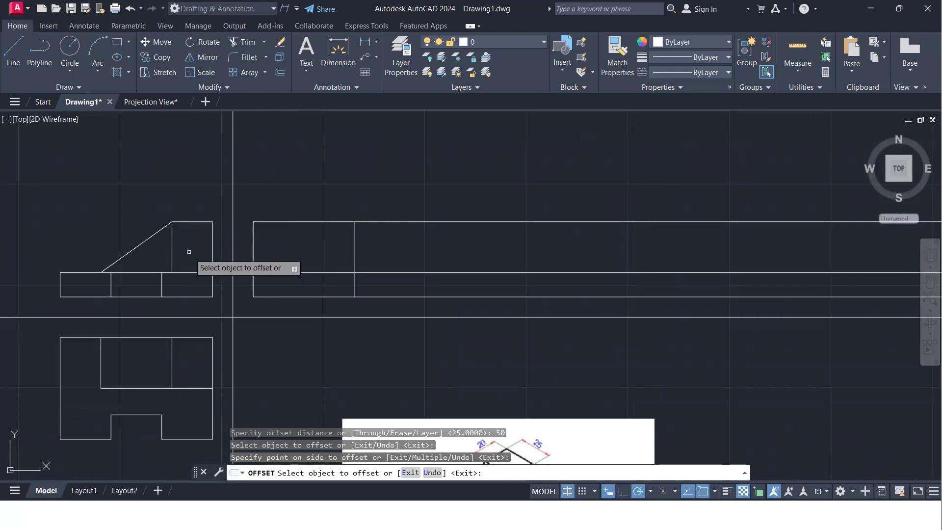
Step: Offset the side view's left edge 25 units to the right
{"action": "left_click", "coordinate": [252, 248]}
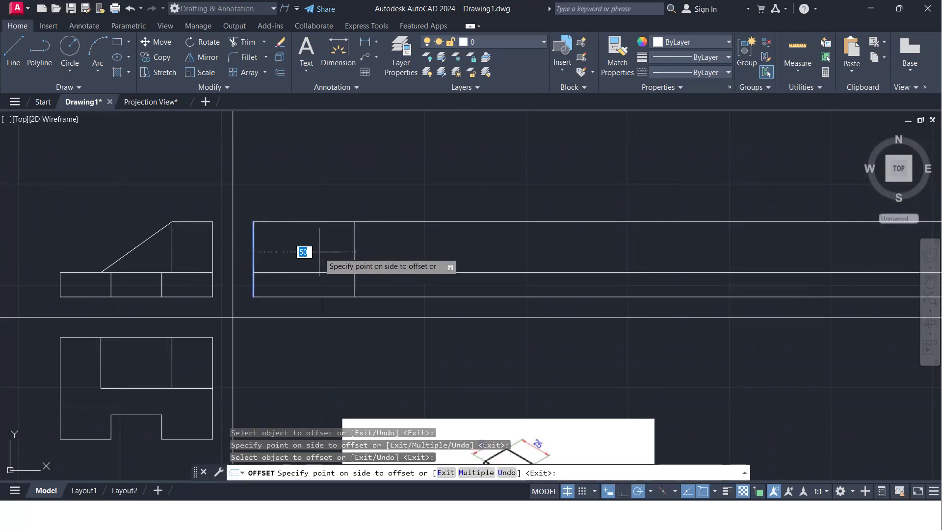
{"action": "type", "text": "25"}
{"action": "key", "text": "Return"}
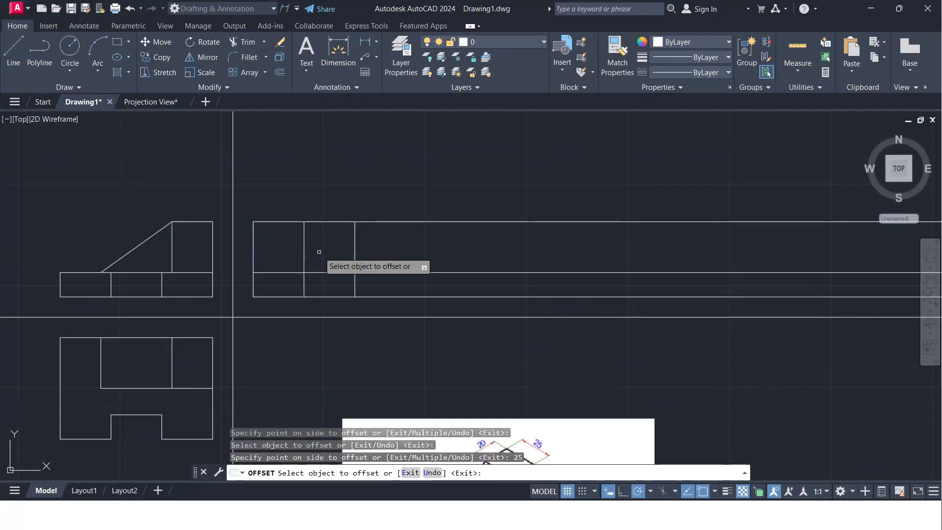
{"action": "key", "text": "Return"}
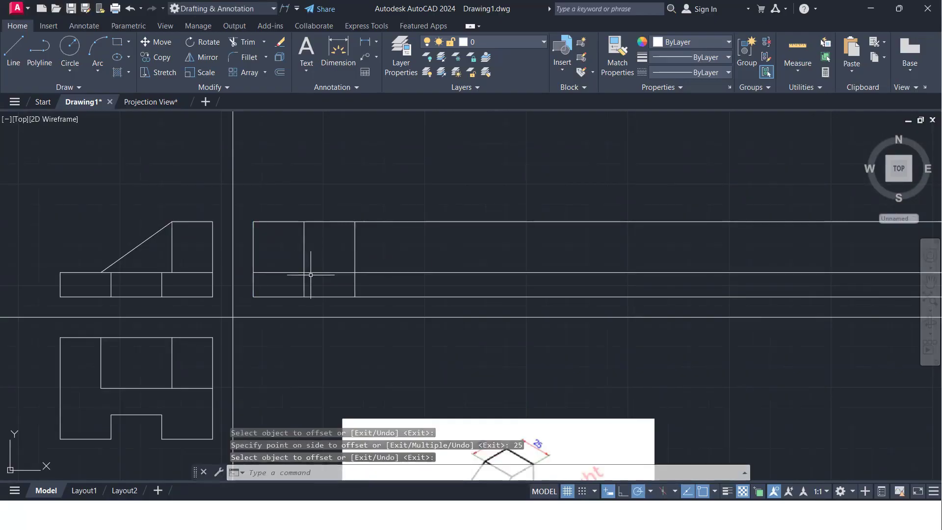
Step: Trim the side view's top ray, the right vertical's upper part and the middle vertical's lower part to form the L-shaped profile
{"action": "type", "text": "t"}
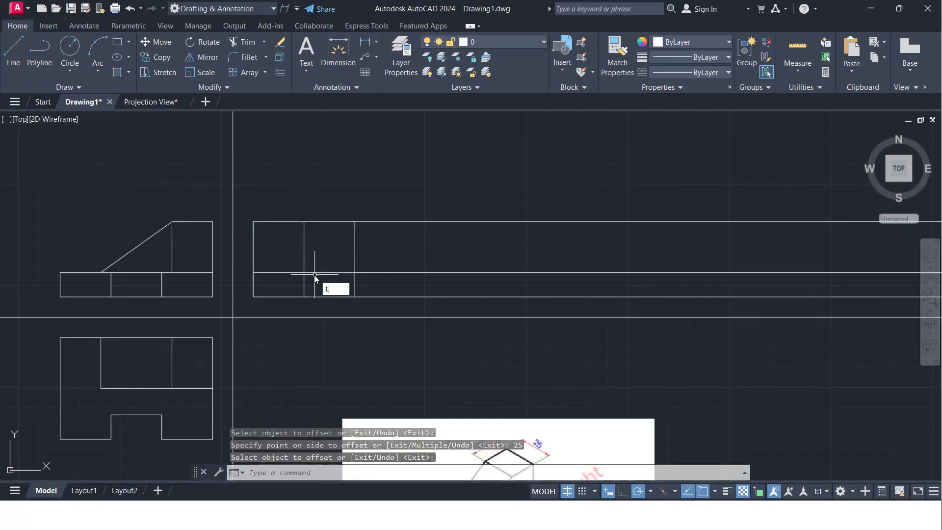
{"action": "type", "text": " or"}
{"action": "key", "text": "Return"}
{"action": "mouse_move", "coordinate": [317, 206]}
{"action": "left_mouse_down"}
{"action": "mouse_move", "coordinate": [392, 217]}
{"action": "mouse_move", "coordinate": [406, 211]}
{"action": "left_mouse_up"}
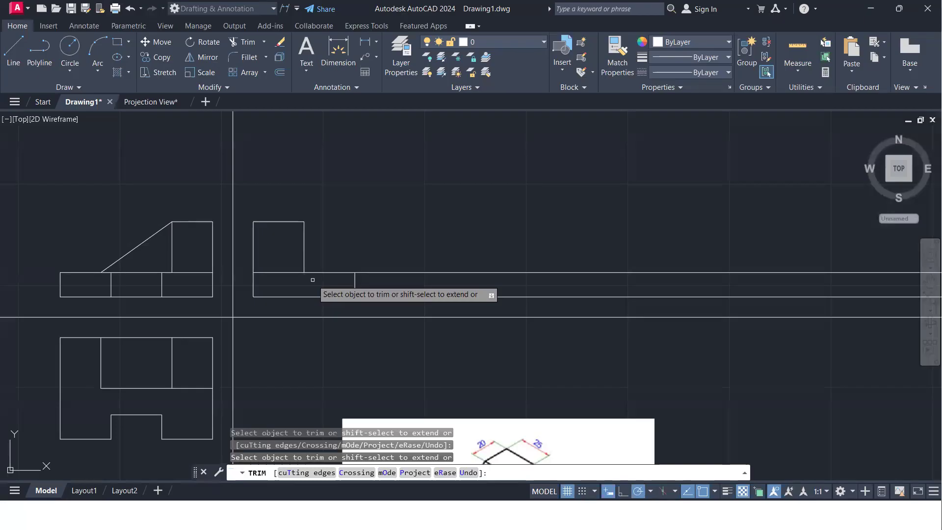
{"action": "key", "text": "Return"}
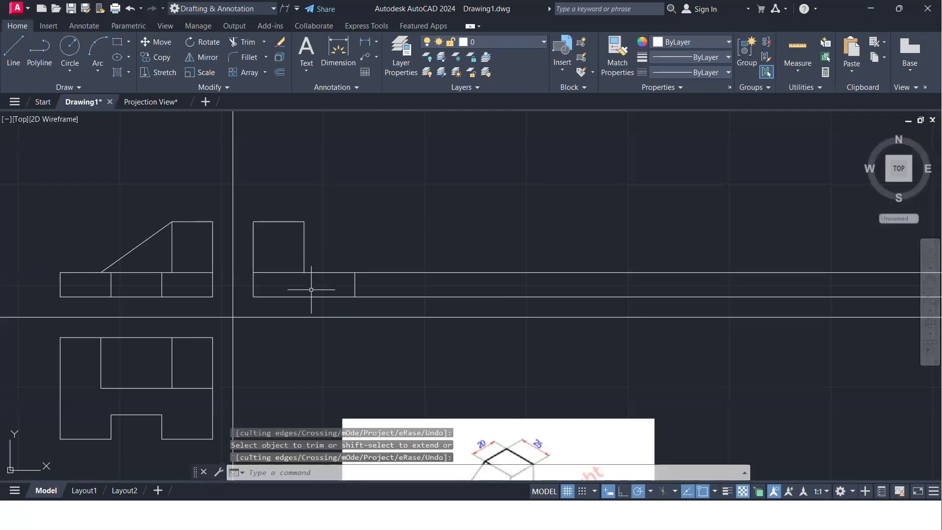
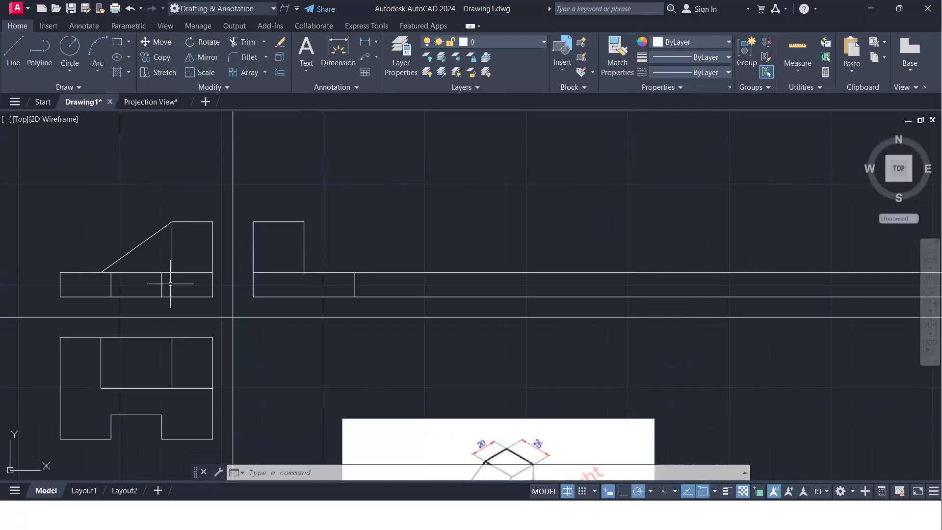
Step: Check the isometric drawing's base and notch dimensions against the side view
{"action": "scroll", "coordinate": [273, 358], "scroll_direction": "down", "scroll_amount": 3}
{"action": "scroll", "coordinate": [440, 413], "scroll_direction": "up", "scroll_amount": 2}
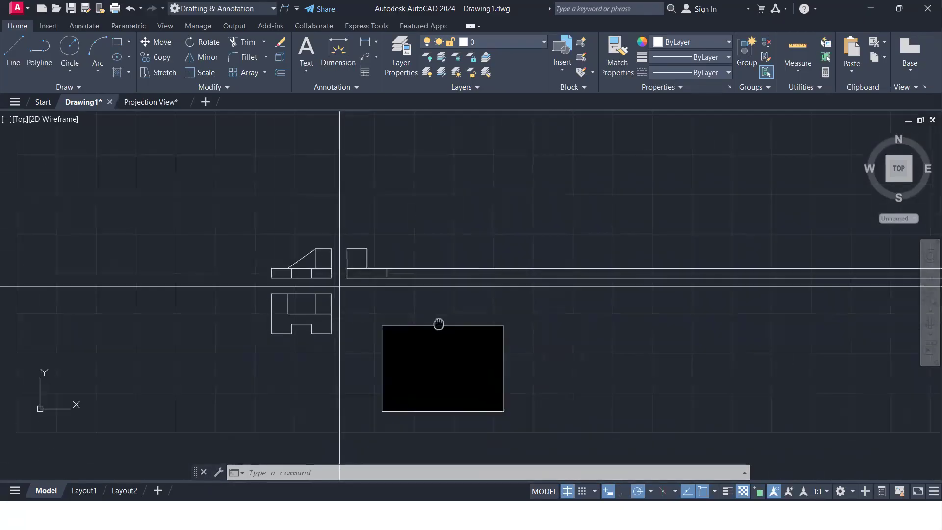
{"action": "scroll", "coordinate": [440, 413], "scroll_direction": "up", "scroll_amount": 2}
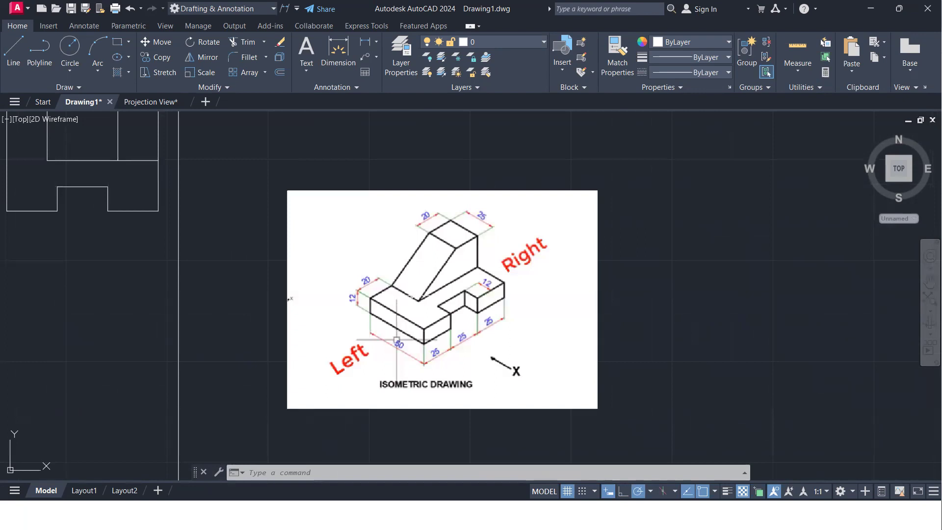
{"action": "scroll", "coordinate": [403, 320], "scroll_direction": "down", "scroll_amount": 1}
{"action": "middle_click_drag", "start_coordinate": [399, 314], "coordinate": [436, 391]}
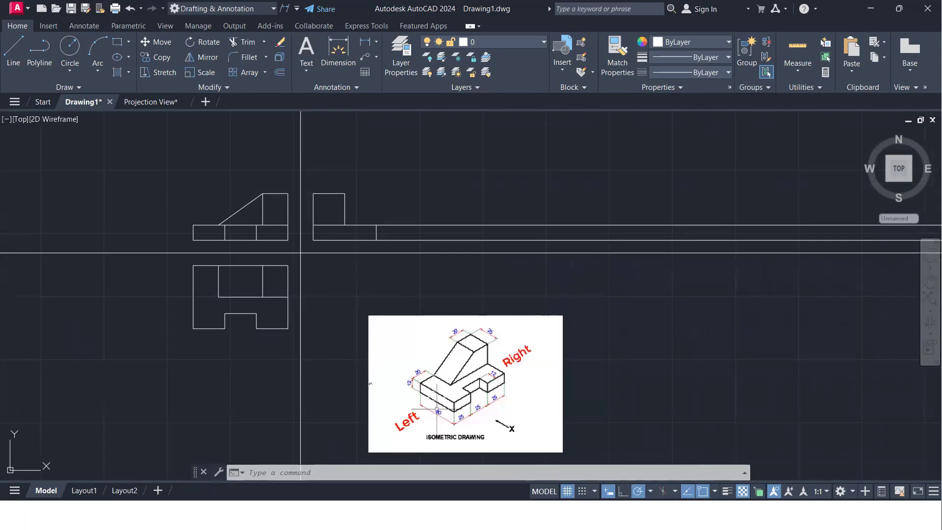
{"action": "scroll", "coordinate": [352, 231], "scroll_direction": "up", "scroll_amount": 2}
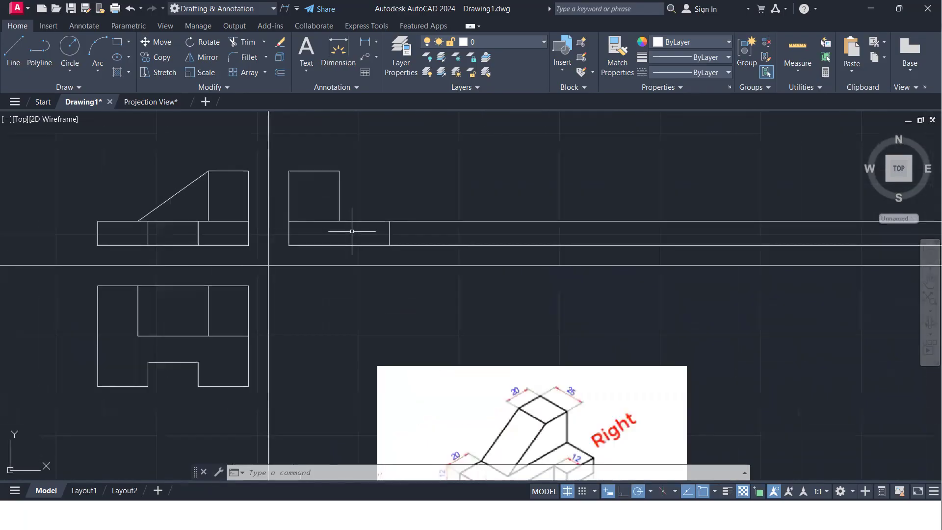
Step: Trim the two horizontal rays extending beyond the side view's right edge to close the base rectangle
{"action": "scroll", "coordinate": [352, 231], "scroll_direction": "down", "scroll_amount": 2}
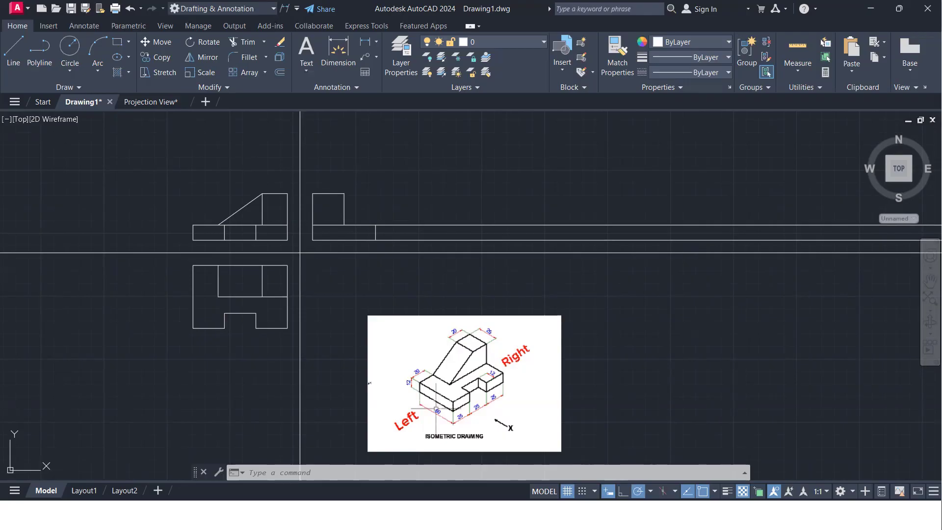
{"action": "scroll", "coordinate": [475, 384], "scroll_direction": "up", "scroll_amount": 4}
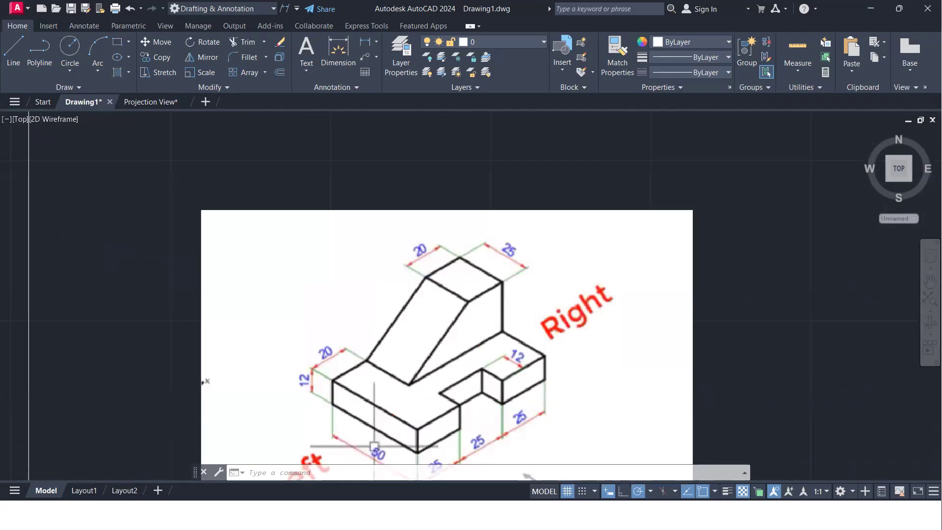
{"action": "scroll", "coordinate": [440, 407], "scroll_direction": "down", "scroll_amount": 4}
{"action": "middle_click_drag", "start_coordinate": [444, 408], "coordinate": [449, 372]}
{"action": "middle_click_drag", "start_coordinate": [356, 261], "coordinate": [358, 332]}
{"action": "scroll", "coordinate": [358, 332], "scroll_direction": "up", "scroll_amount": 4}
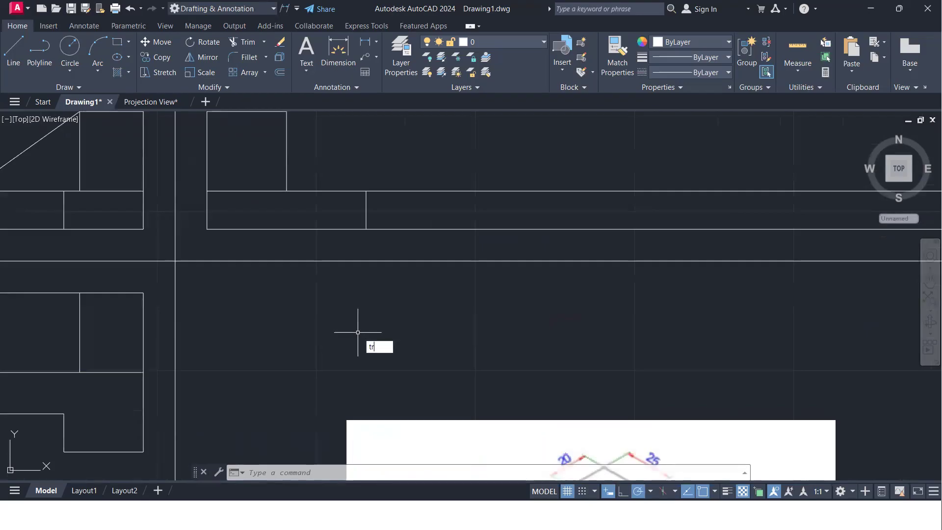
{"action": "key", "text": "Return"}
{"action": "left_click", "coordinate": [442, 163]}
{"action": "left_click", "coordinate": [434, 241]}
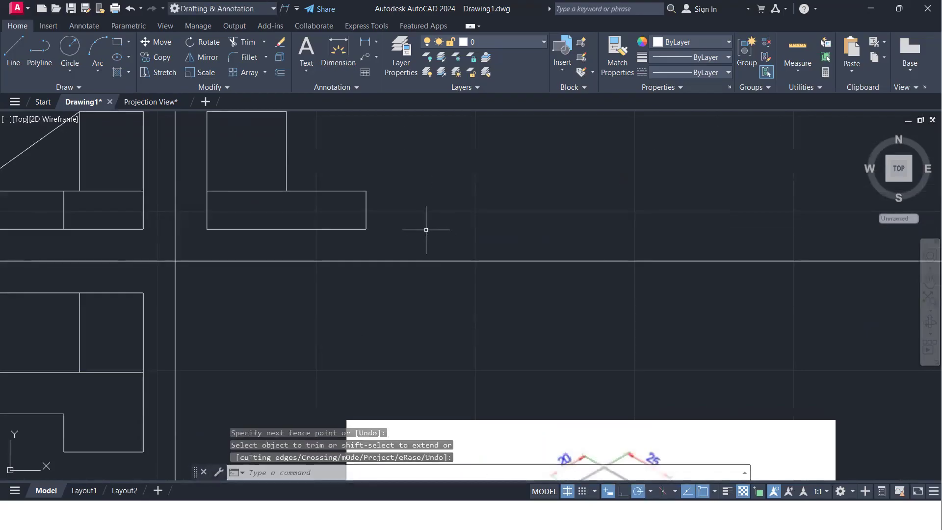
Step: Offset the side view's right edge 12 units to the left for the notch depth
{"action": "type", "text": "o"}
{"action": "key", "text": "Return"}
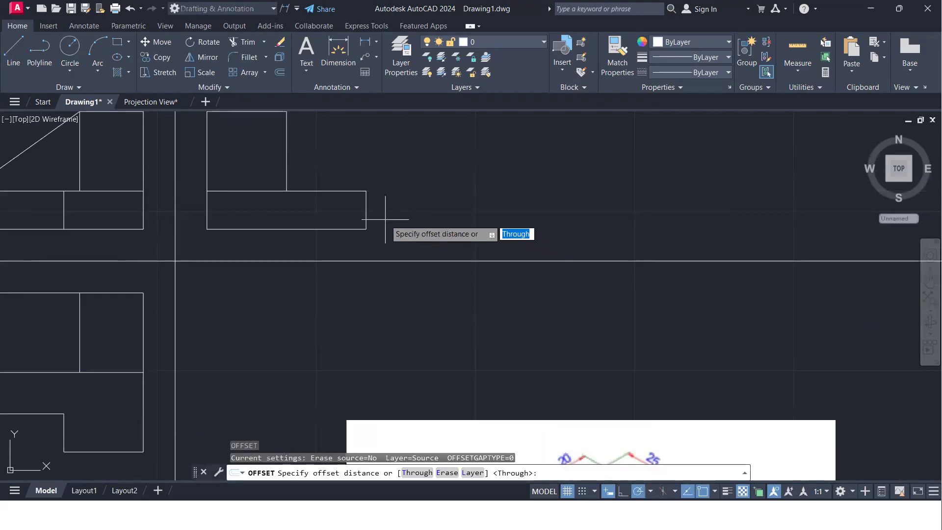
{"action": "type", "text": "12"}
{"action": "key", "text": "Return"}
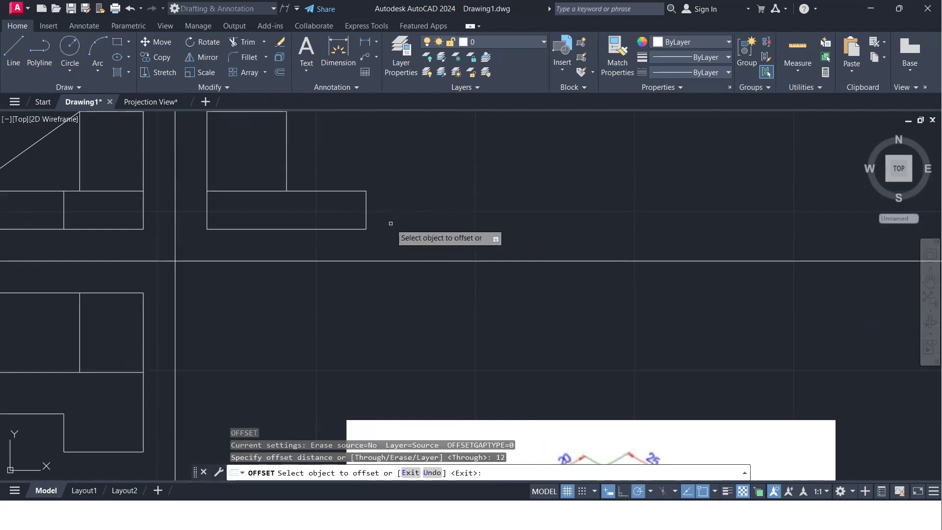
{"action": "left_click", "coordinate": [366, 211]}
{"action": "left_click", "coordinate": [333, 210]}
{"action": "key", "text": "Return"}
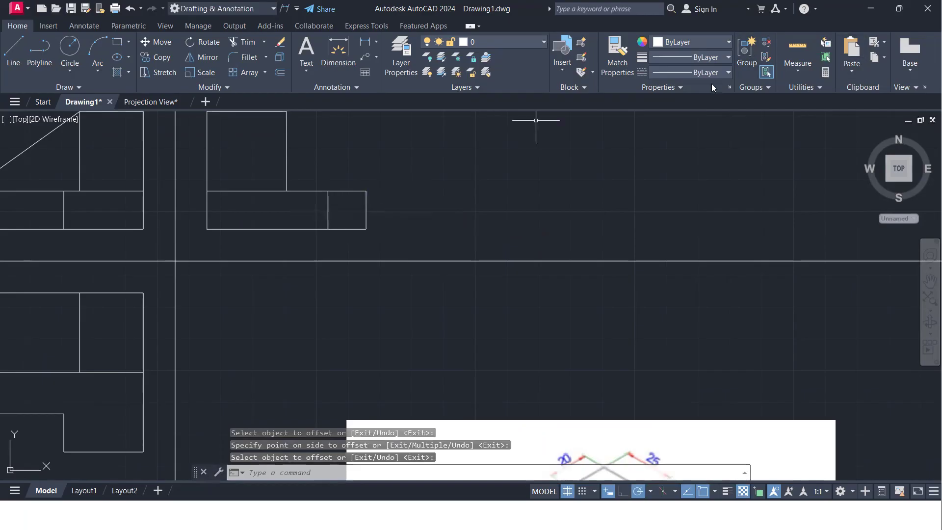
Step: Load the HIDDEN linetype from acadiso.lin into the drawing
{"action": "left_click", "coordinate": [722, 76]}
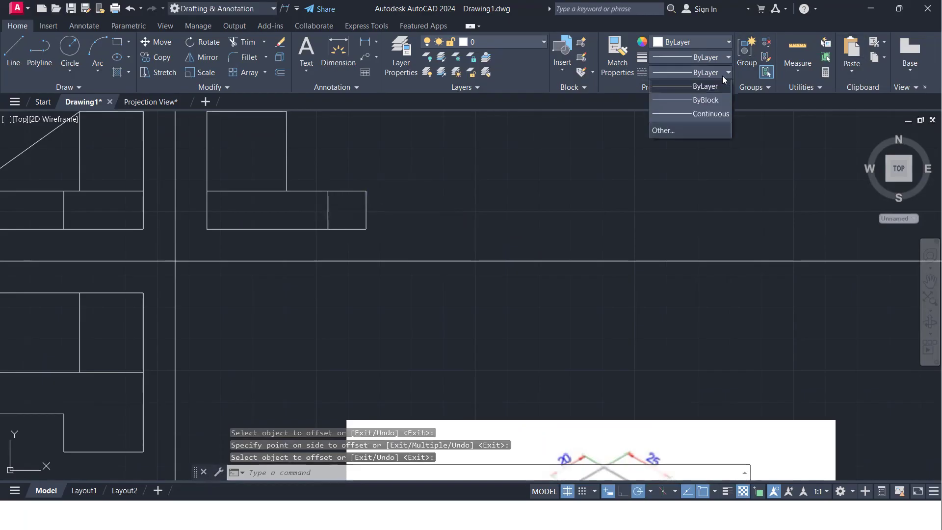
{"action": "left_click", "coordinate": [700, 130]}
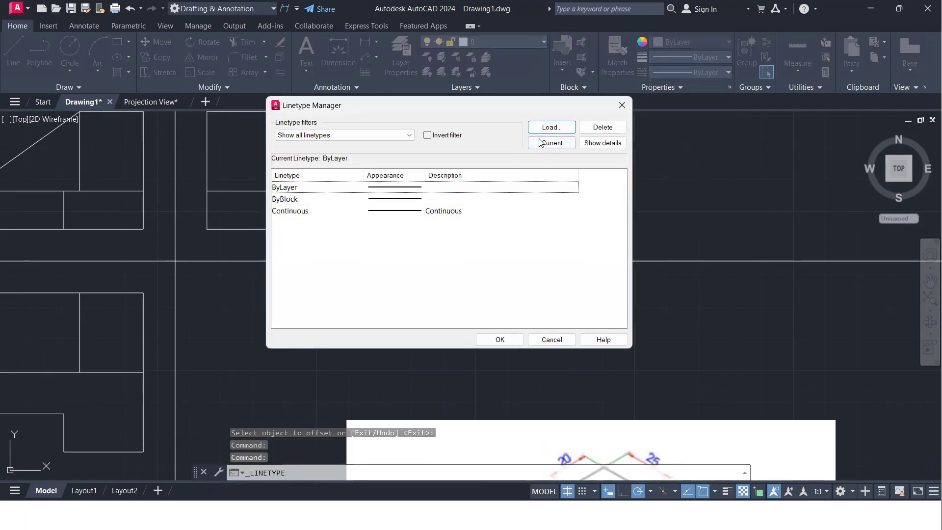
{"action": "left_click", "coordinate": [550, 128]}
{"action": "scroll", "coordinate": [416, 221], "scroll_direction": "down", "scroll_amount": 3}
{"action": "scroll", "coordinate": [416, 222], "scroll_direction": "down", "scroll_amount": 5}
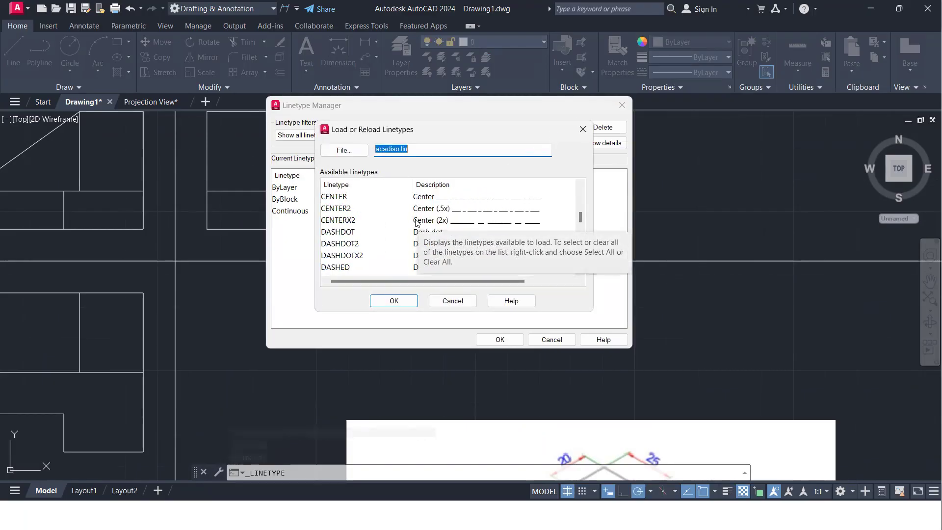
{"action": "scroll", "coordinate": [416, 225], "scroll_direction": "down", "scroll_amount": 1}
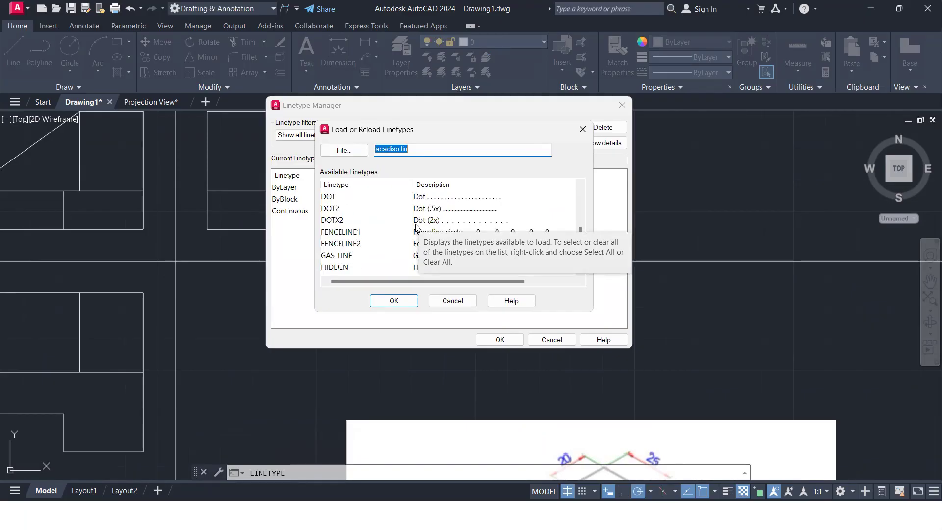
{"action": "left_click", "coordinate": [416, 268]}
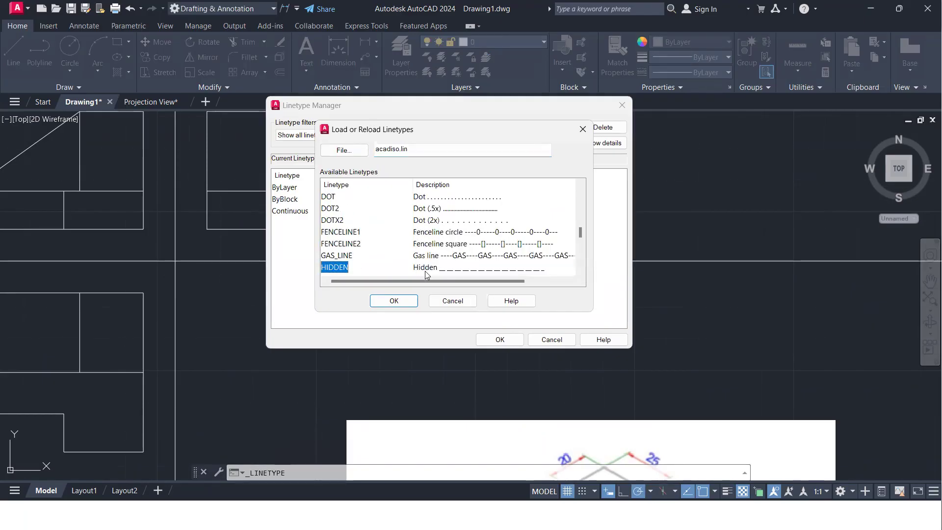
{"action": "left_click", "coordinate": [392, 301]}
{"action": "left_click", "coordinate": [499, 338]}
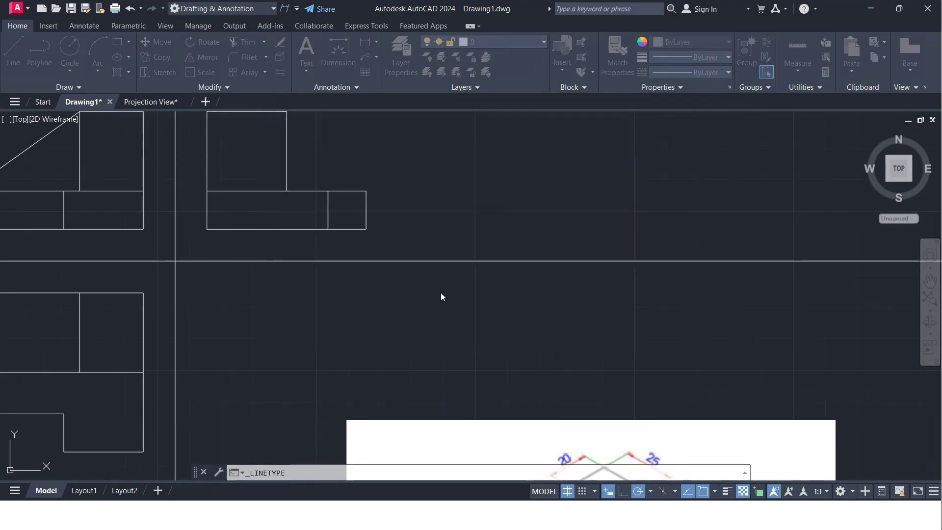
Step: Assign the HIDDEN linetype to the vertical notch line in the side view's base
{"action": "left_click", "coordinate": [338, 216]}
{"action": "left_click", "coordinate": [306, 200]}
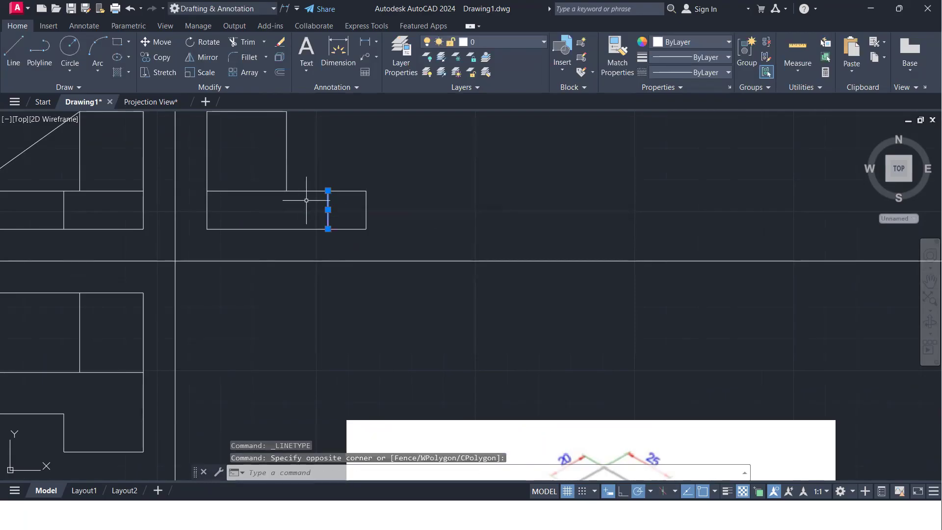
{"action": "left_click", "coordinate": [712, 73]}
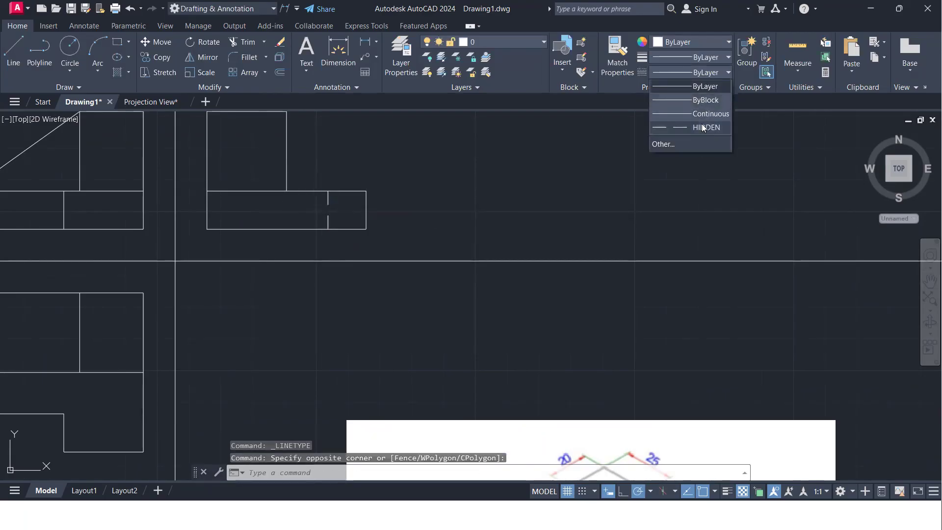
{"action": "left_click", "coordinate": [703, 128]}
{"action": "scroll", "coordinate": [300, 233], "scroll_direction": "down", "scroll_amount": 2}
{"action": "mouse_move", "coordinate": [301, 233]}
{"action": "middle_mouse_down"}
{"action": "mouse_move", "coordinate": [434, 266]}
{"action": "mouse_move", "coordinate": [459, 256]}
{"action": "middle_mouse_up"}
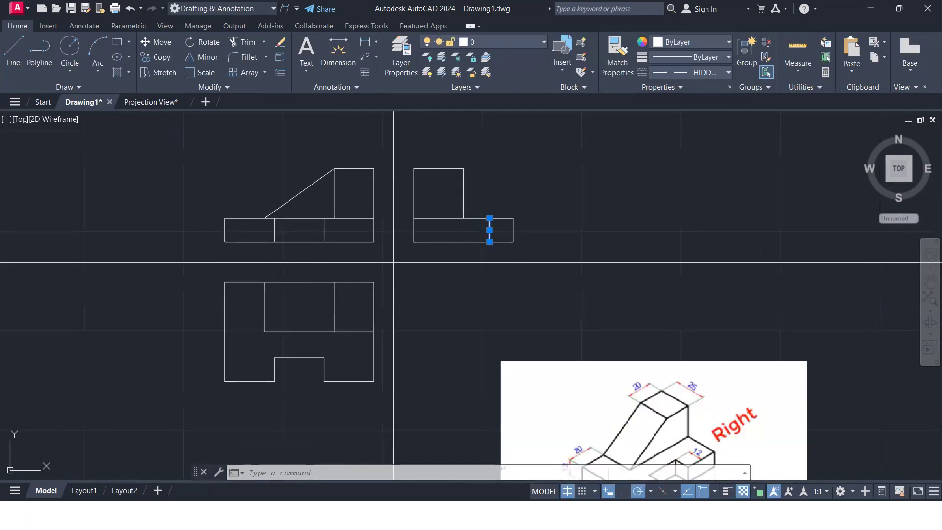
{"action": "type", "text": "linetype"}
{"action": "key", "text": "Return"}
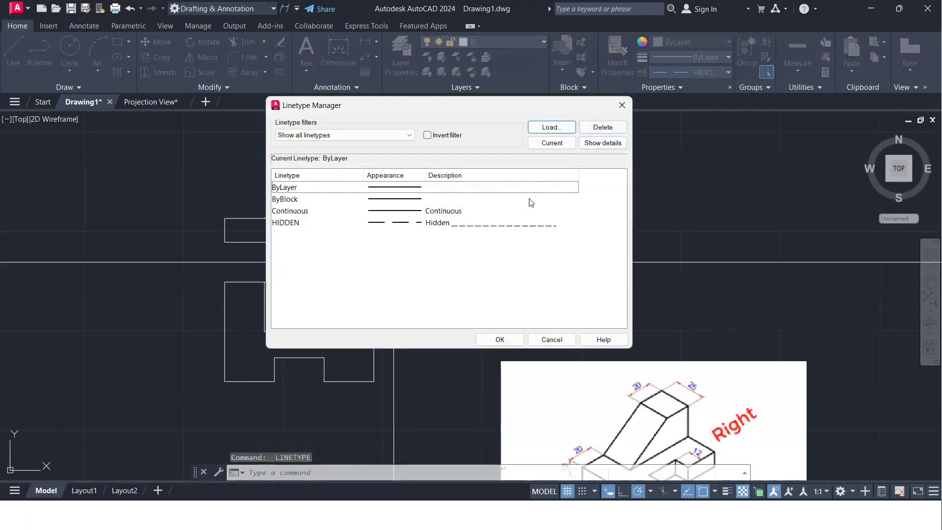
{"action": "key", "text": "Escape"}
Step: Move the isometric drawing image up and left, closer to the crossing of the construction lines below the side view
{"action": "scroll", "coordinate": [488, 258], "scroll_direction": "up", "scroll_amount": 4}
{"action": "middle_click_drag", "start_coordinate": [489, 258], "coordinate": [567, 275]}
{"action": "scroll", "coordinate": [568, 275], "scroll_direction": "down", "scroll_amount": 4}
{"action": "scroll", "coordinate": [539, 309], "scroll_direction": "down", "scroll_amount": 5}
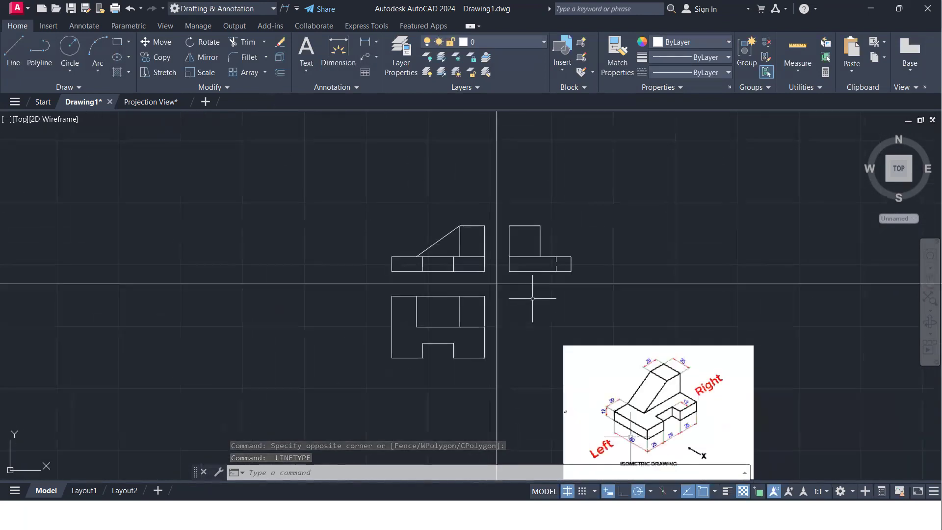
{"action": "left_click", "coordinate": [648, 418]}
{"action": "left_click", "coordinate": [590, 353]}
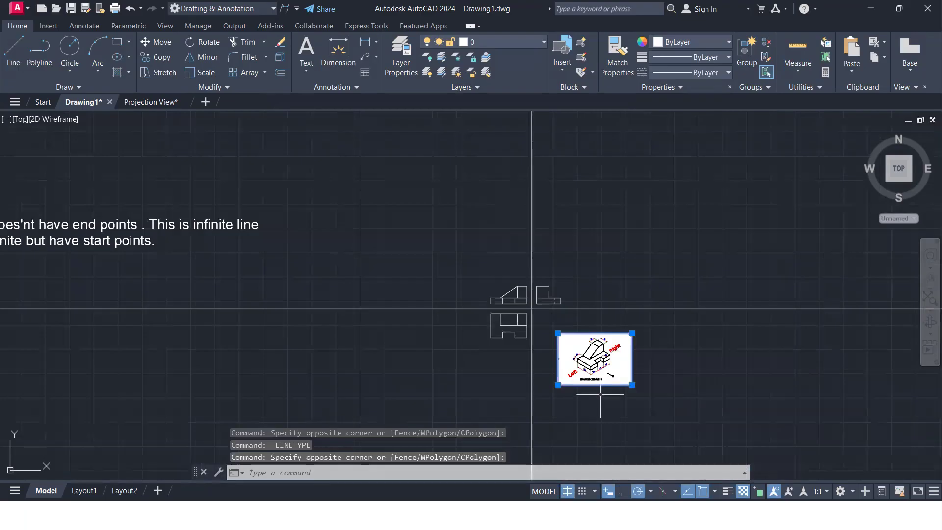
{"action": "left_click", "coordinate": [573, 389]}
{"action": "type", "text": "m"}
{"action": "key", "text": "Return"}
{"action": "left_click", "coordinate": [584, 372]}
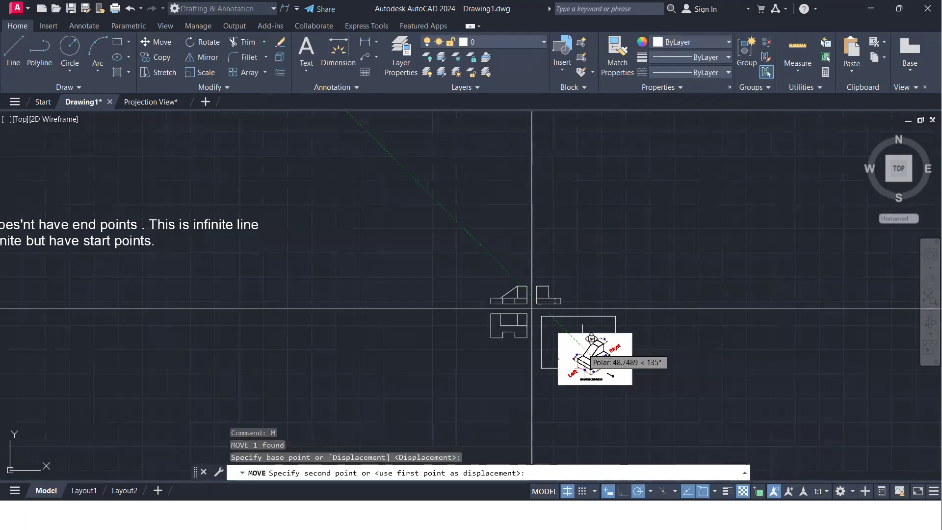
{"action": "left_click", "coordinate": [567, 357]}
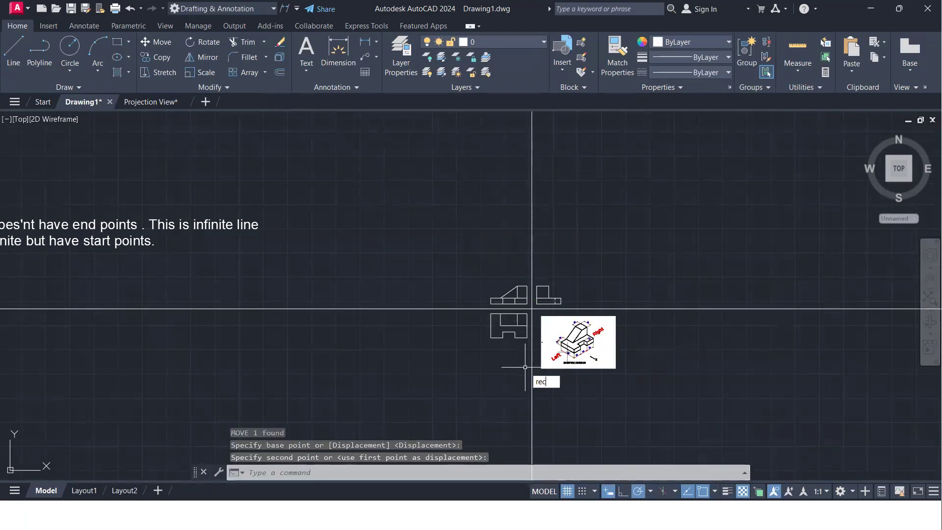
Step: Draw a rectangular border around the three views and the isometric drawing image
{"action": "key", "text": "Return"}
{"action": "left_click", "coordinate": [410, 198]}
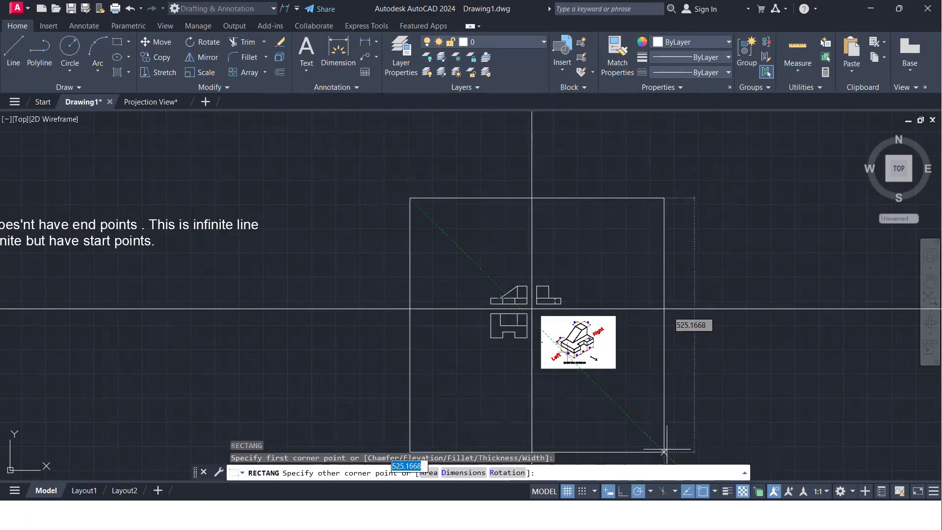
{"action": "left_click", "coordinate": [679, 423]}
Step: Trim the horizontal and vertical construction lines where they extend outside the rectangular border
{"action": "type", "text": "tr"}
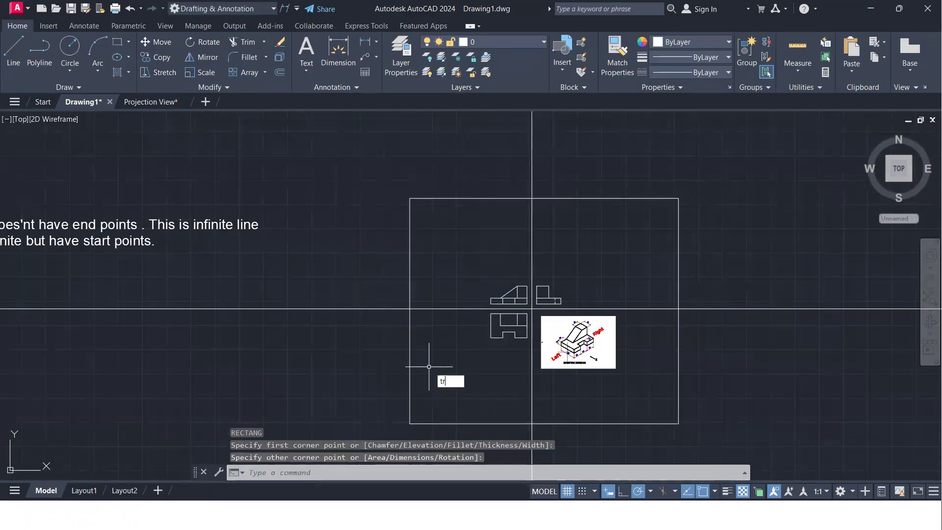
{"action": "key", "text": "Return"}
{"action": "mouse_move", "coordinate": [564, 157]}
{"action": "left_mouse_down"}
{"action": "mouse_move", "coordinate": [374, 210]}
{"action": "mouse_move", "coordinate": [343, 372]}
{"action": "left_mouse_up"}
{"action": "middle_click_drag", "start_coordinate": [406, 458], "coordinate": [316, 344]}
{"action": "mouse_move", "coordinate": [334, 371]}
{"action": "left_mouse_down"}
{"action": "mouse_move", "coordinate": [608, 341]}
{"action": "mouse_move", "coordinate": [693, 139]}
{"action": "left_mouse_up"}
{"action": "type", "text": "v"}
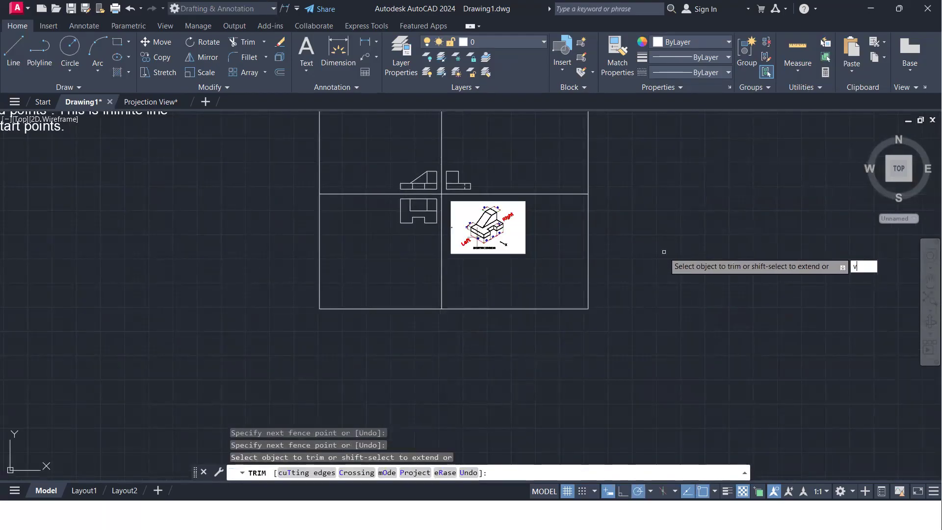
{"action": "key", "text": "Return"}
Step: Compare the front, top and side views with the dimensioned isometric drawing
{"action": "scroll", "coordinate": [479, 374], "scroll_direction": "down", "scroll_amount": 2}
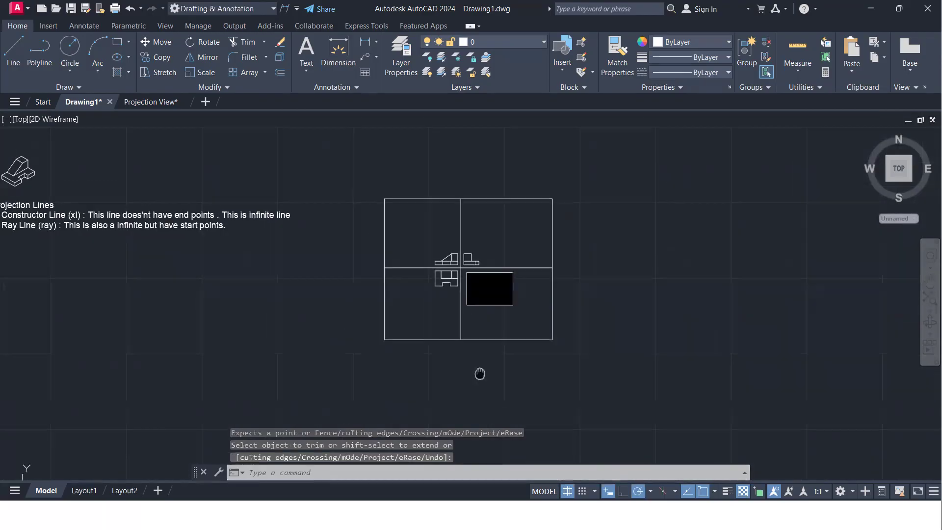
{"action": "scroll", "coordinate": [461, 268], "scroll_direction": "up", "scroll_amount": 8}
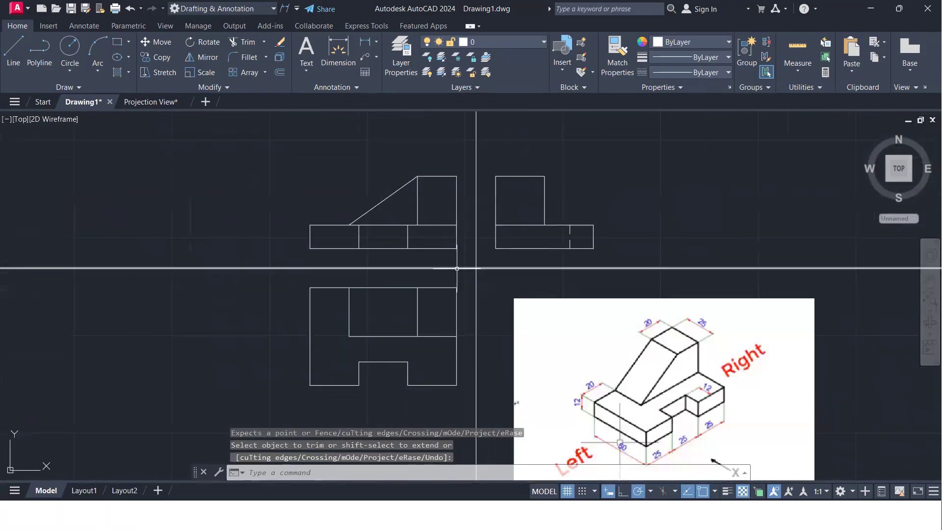
{"action": "middle_click_drag", "start_coordinate": [668, 383], "coordinate": [642, 368]}
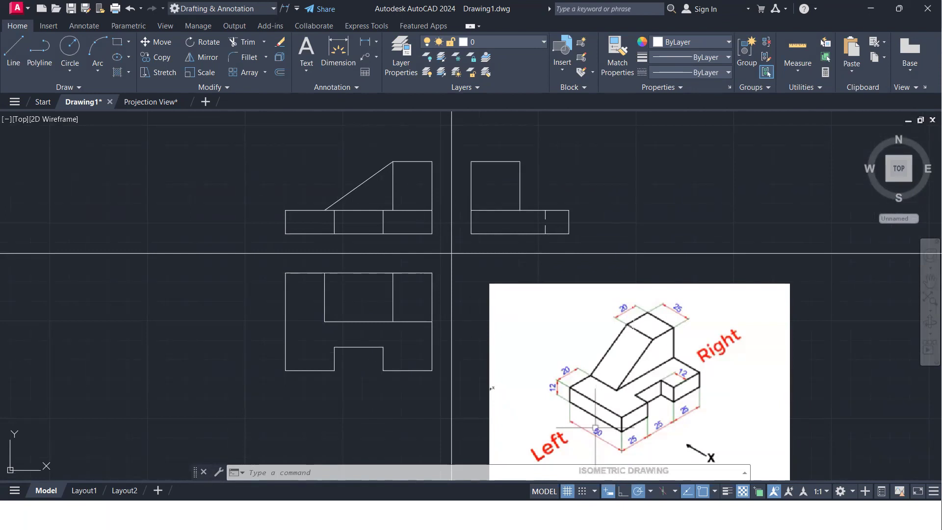
{"action": "middle_click_drag", "start_coordinate": [451, 253], "coordinate": [420, 233]}
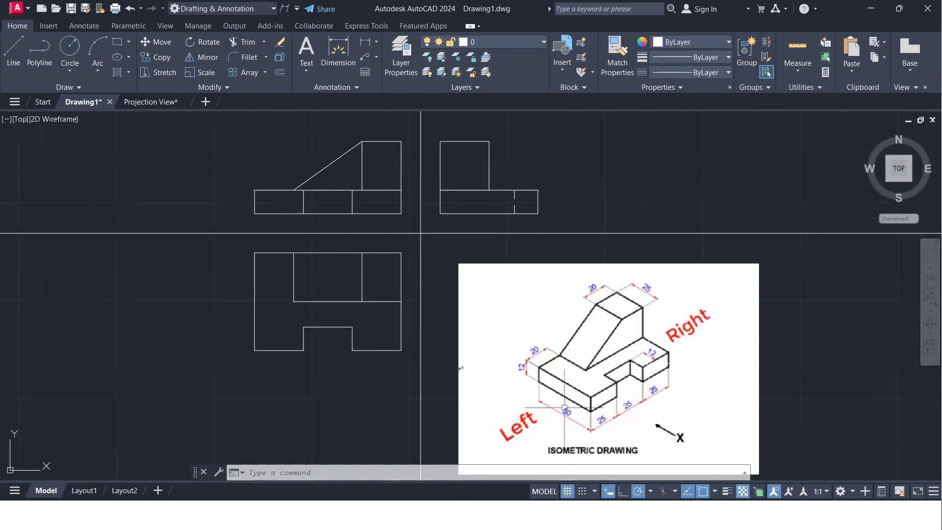
{"action": "scroll", "coordinate": [643, 368], "scroll_direction": "down", "scroll_amount": 1}
{"action": "middle_click_drag", "start_coordinate": [645, 368], "coordinate": [573, 316]}
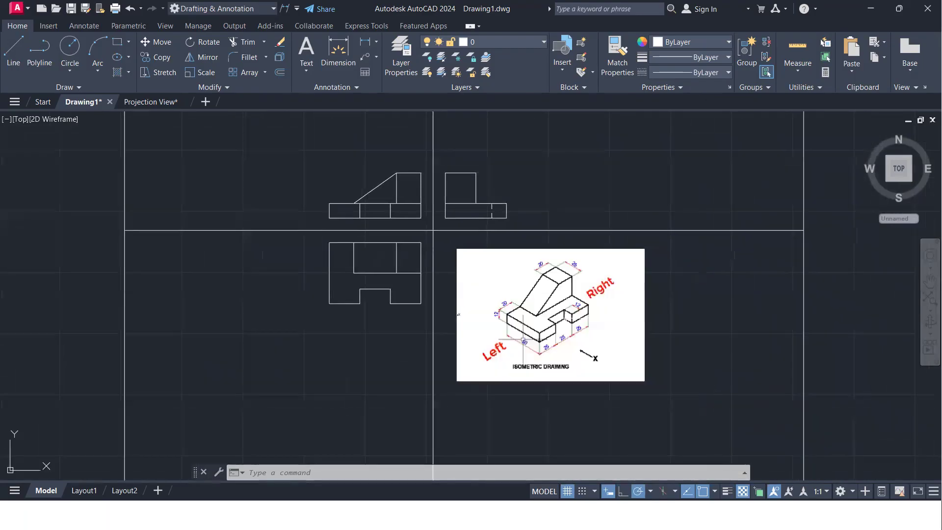
{"action": "scroll", "coordinate": [568, 318], "scroll_direction": "up", "scroll_amount": 1}
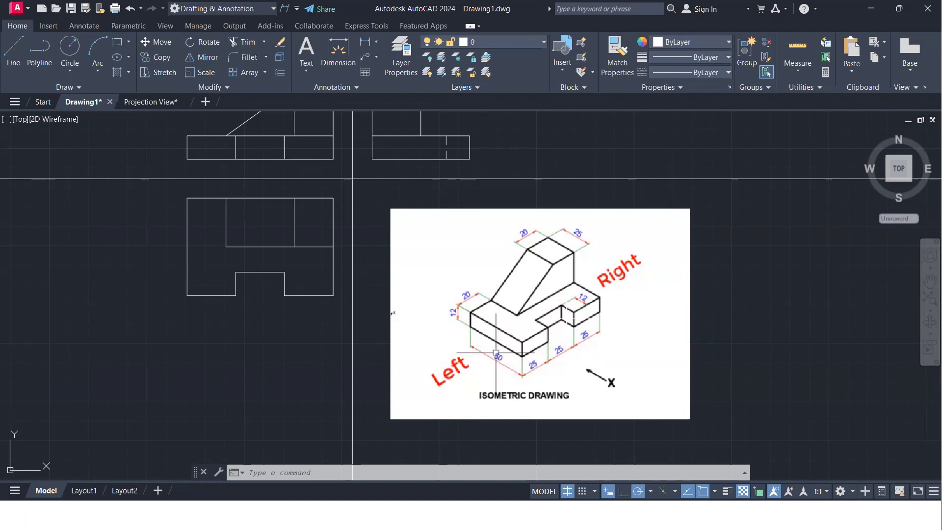
Step: Create a new blank drawing
{"action": "left_click", "coordinate": [204, 104]}
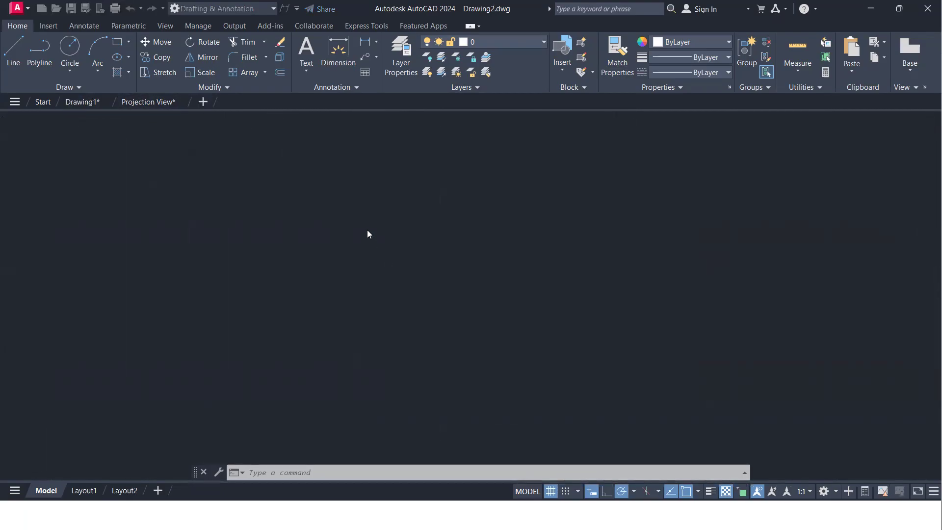
{"action": "left_click", "coordinate": [355, 236]}
{"action": "left_click", "coordinate": [371, 274]}
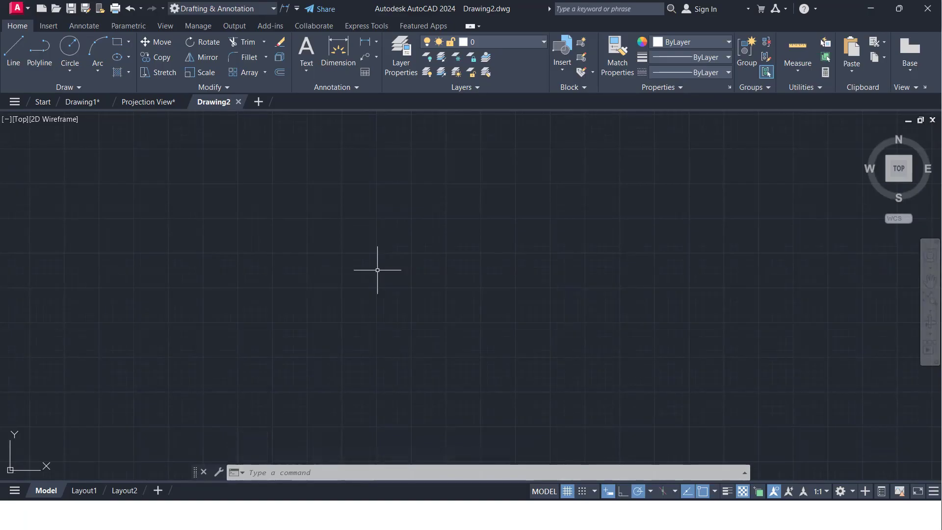
Step: Start the view's outline with a line going 50 straight down and 25 horizontally to the right
{"action": "type", "text": "l"}
{"action": "key", "text": "Return"}
{"action": "left_click", "coordinate": [383, 251]}
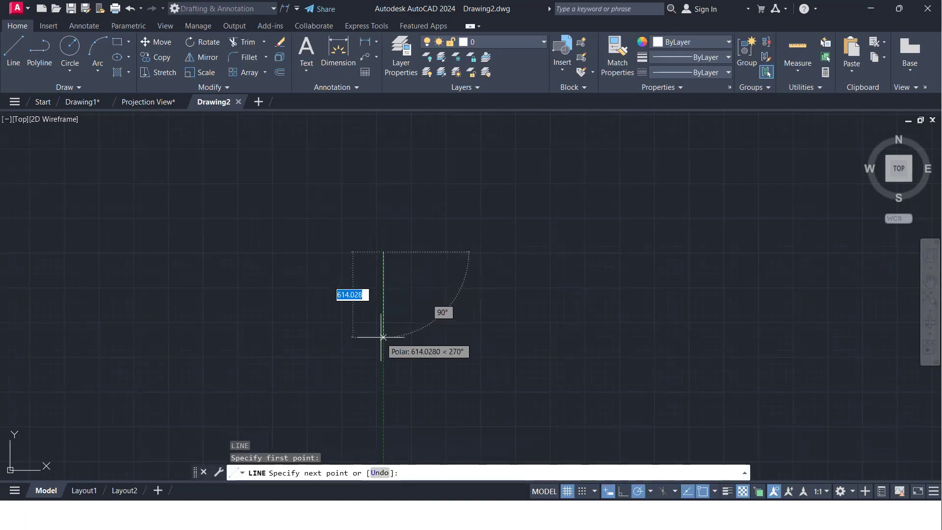
{"action": "type", "text": "50"}
{"action": "key", "text": "Return"}
{"action": "scroll", "coordinate": [451, 281], "scroll_direction": "up", "scroll_amount": 4}
{"action": "middle_click_drag", "start_coordinate": [333, 285], "coordinate": [384, 371]}
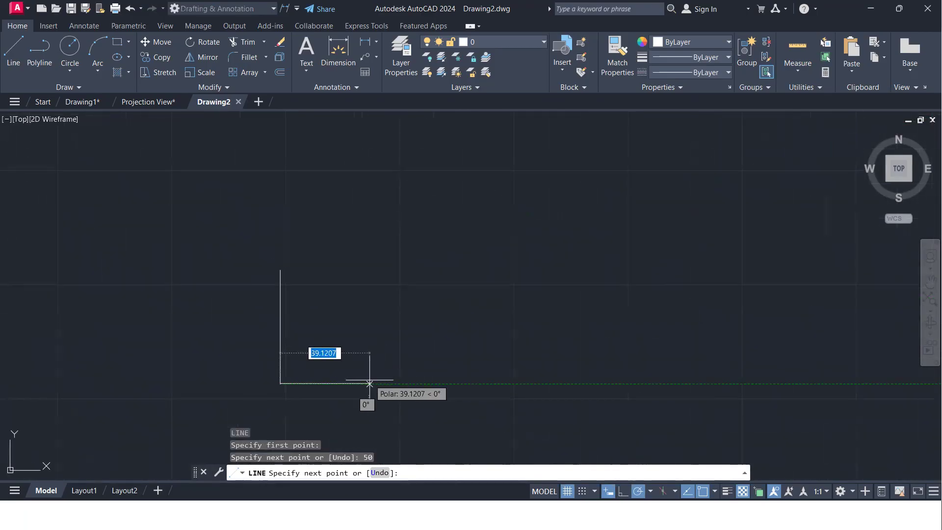
{"action": "type", "text": "25"}
{"action": "key", "text": "Return"}
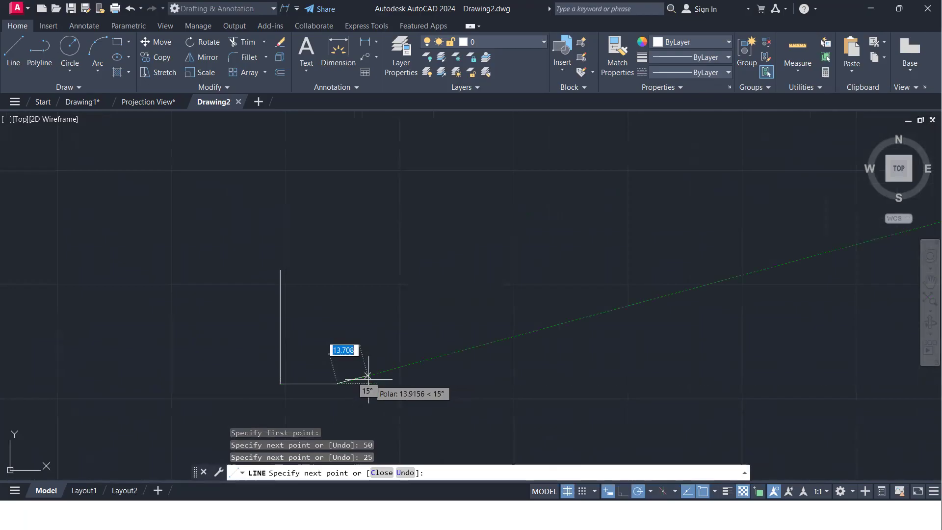
Step: Continue the outline with a rectangular notch in the bottom edge: 12 up, 25 right and 12 down
{"action": "type", "text": "12"}
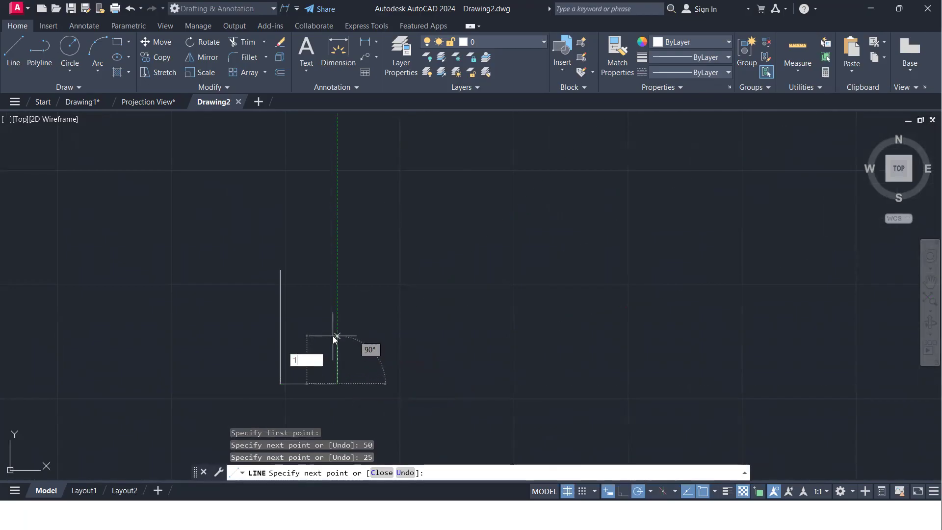
{"action": "key", "text": "Return"}
{"action": "type", "text": "25"}
{"action": "key", "text": "Return"}
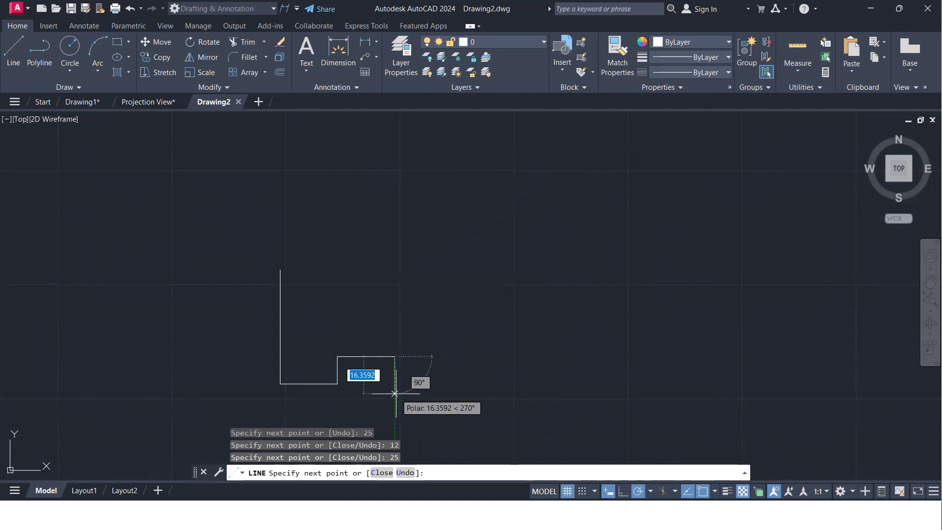
{"action": "type", "text": "12"}
{"action": "key", "text": "Return"}
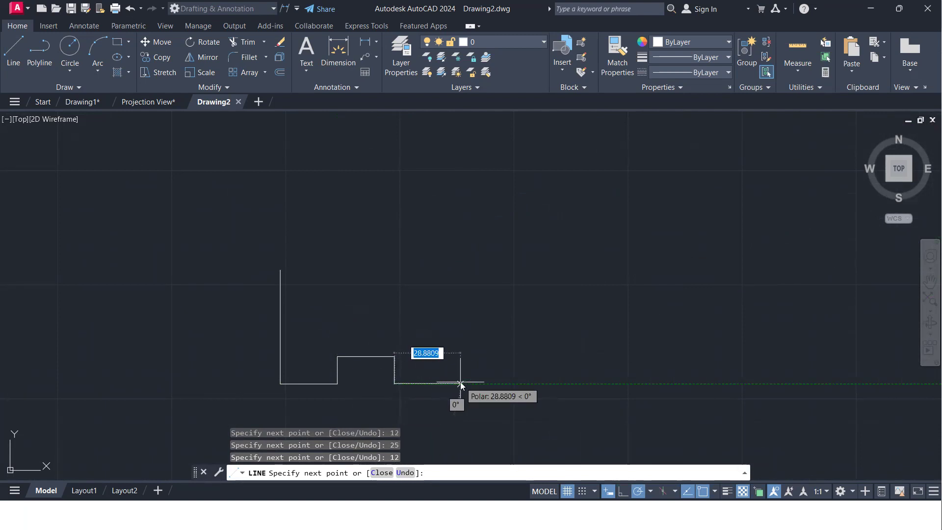
Step: Finish the outline by going 25 right and 50 up, and close it along the top at the starting corner
{"action": "type", "text": "25"}
{"action": "key", "text": "Return"}
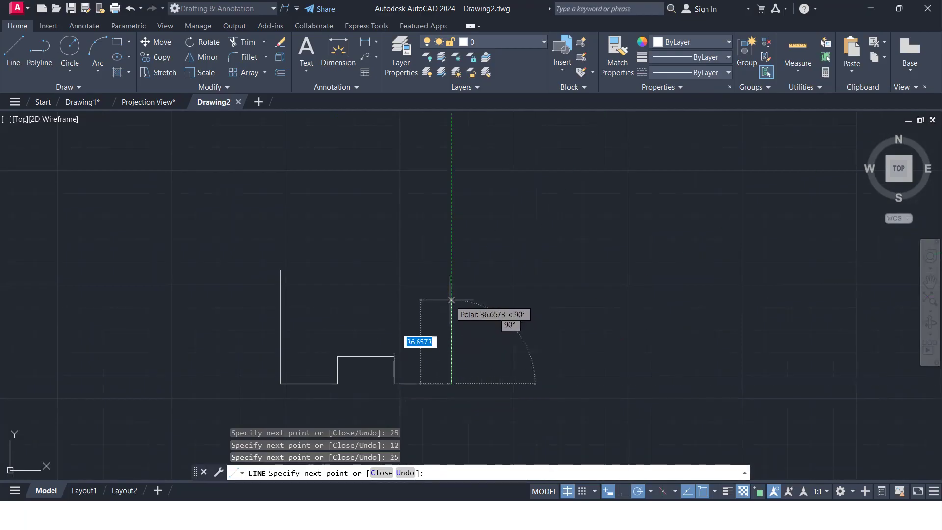
{"action": "type", "text": "50"}
{"action": "key", "text": "Return"}
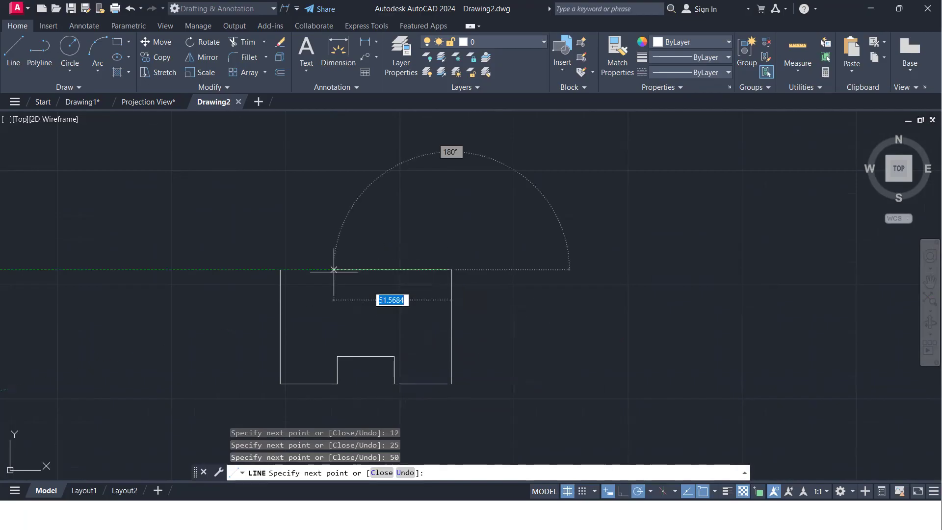
{"action": "left_click", "coordinate": [280, 269]}
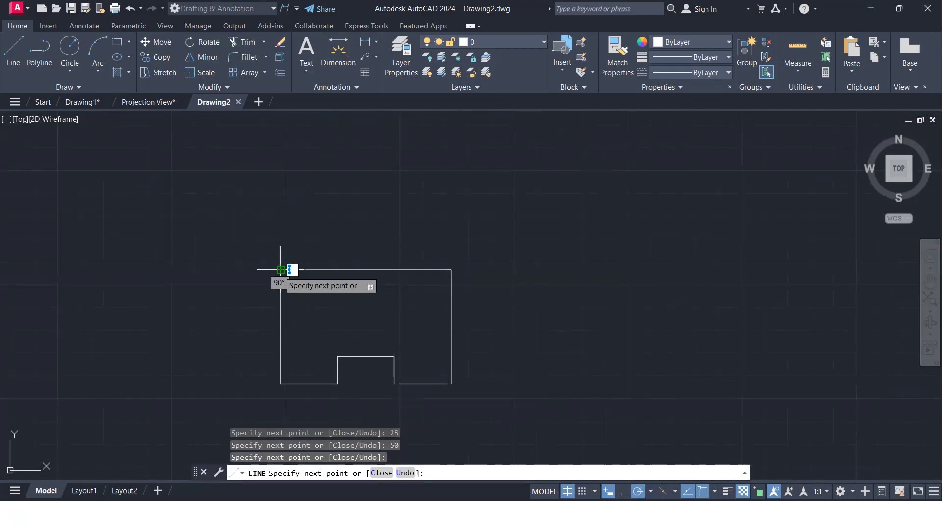
{"action": "key", "text": "Return"}
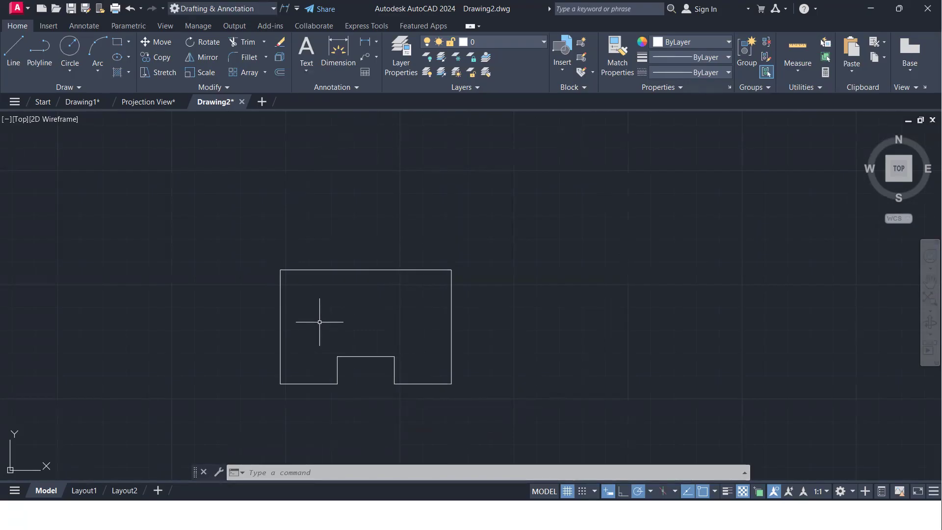
Step: Draw a line from the top edge 20 left of the upper-right corner, 25 down, then horizontally past the right edge
{"action": "type", "text": "l"}
{"action": "key", "text": "Return"}
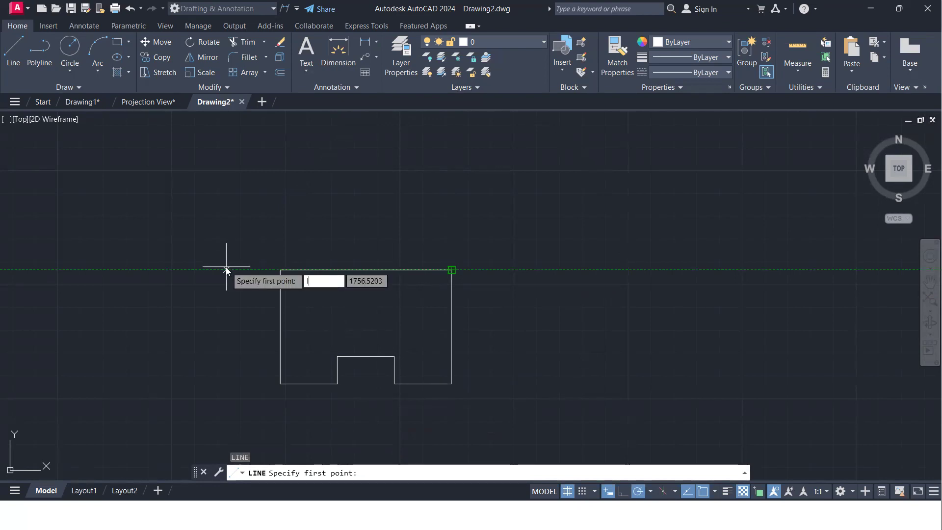
{"action": "key", "text": "BackSpace"}
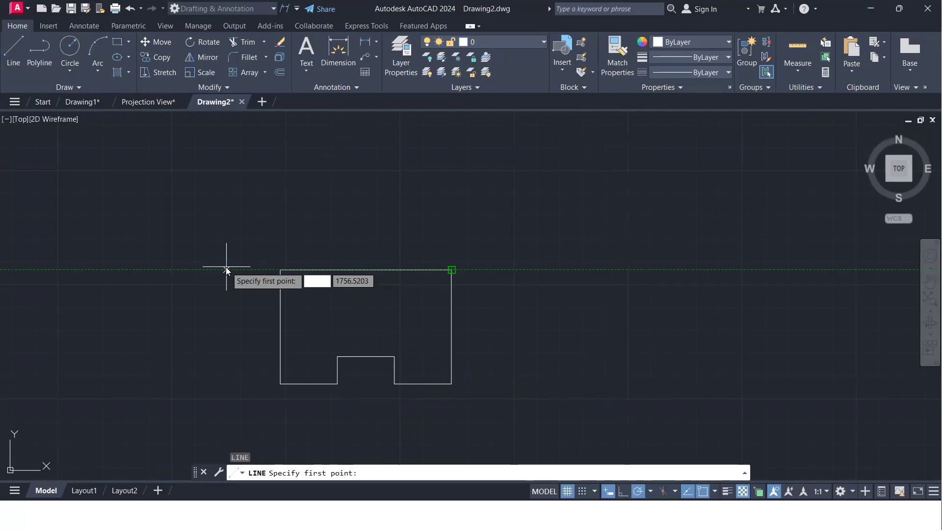
{"action": "key", "text": "Return"}
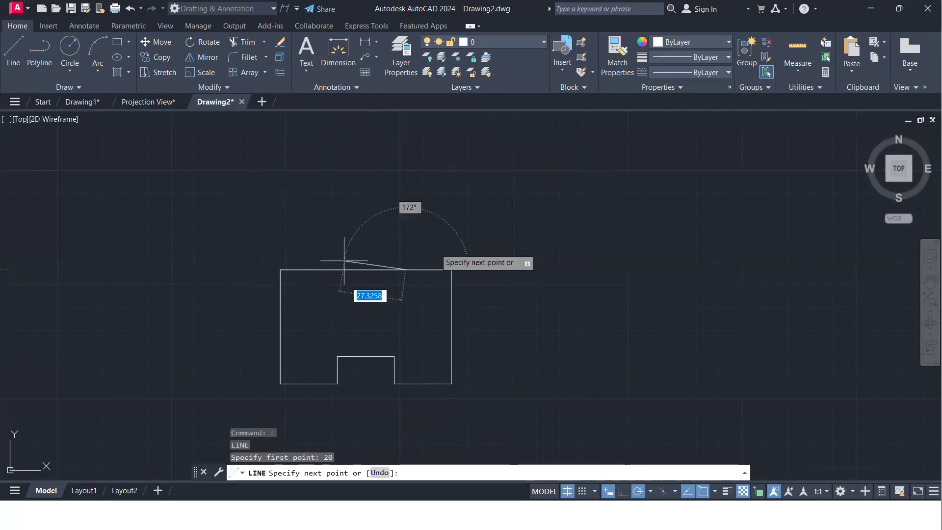
{"action": "type", "text": "25"}
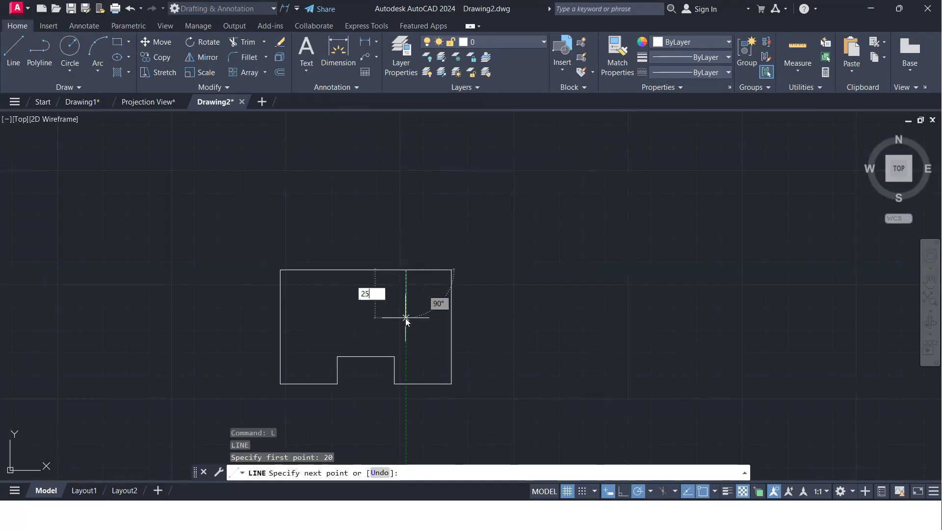
{"action": "key", "text": "Return"}
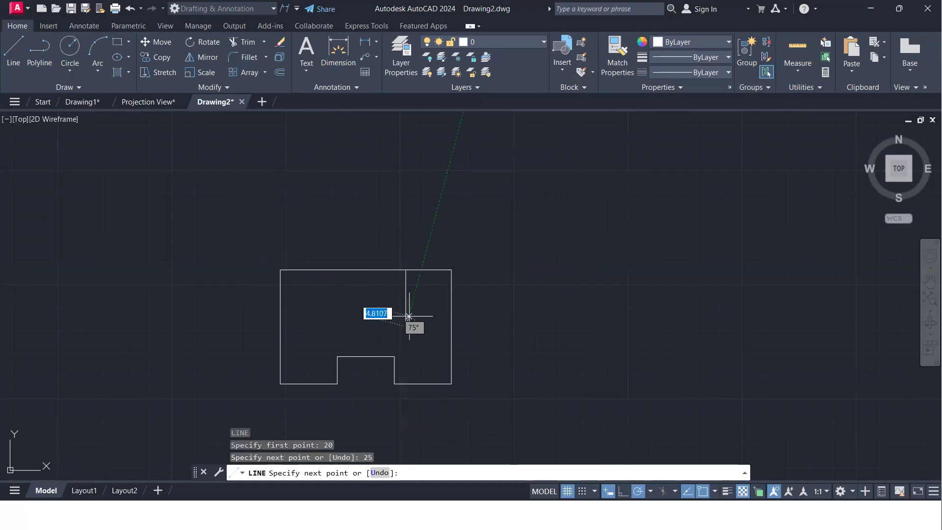
{"action": "left_click", "coordinate": [476, 327]}
{"action": "key", "text": "Return"}
Step: Trim the part of the horizontal line that extends beyond the outline's right edge
{"action": "type", "text": "tr"}
{"action": "key", "text": "Return"}
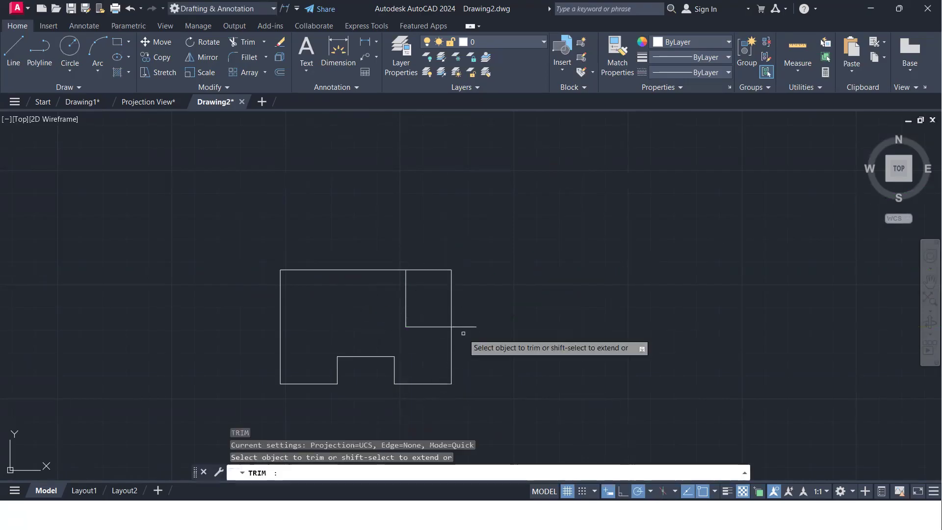
{"action": "left_click", "coordinate": [464, 327]}
{"action": "key", "text": "Return"}
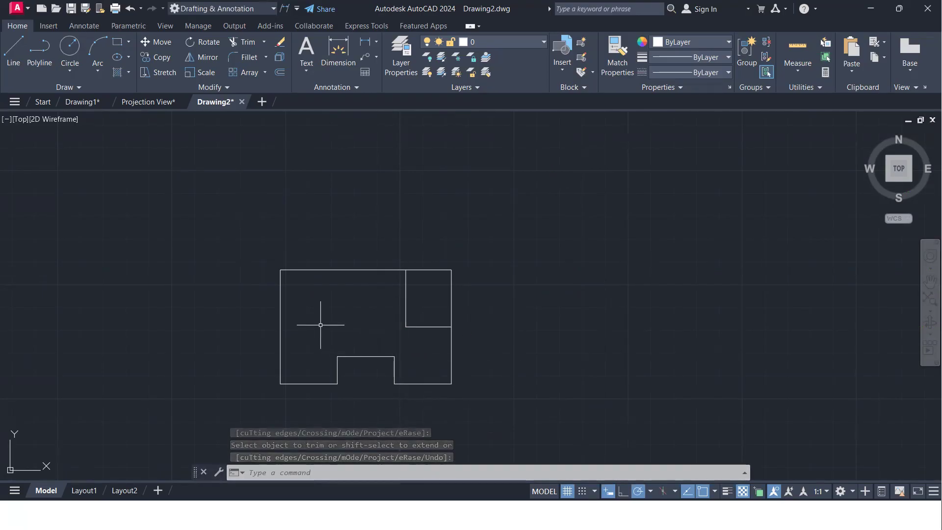
Step: Offset the outline's left edge 20 inward to the right
{"action": "type", "text": "o"}
{"action": "key", "text": "Return"}
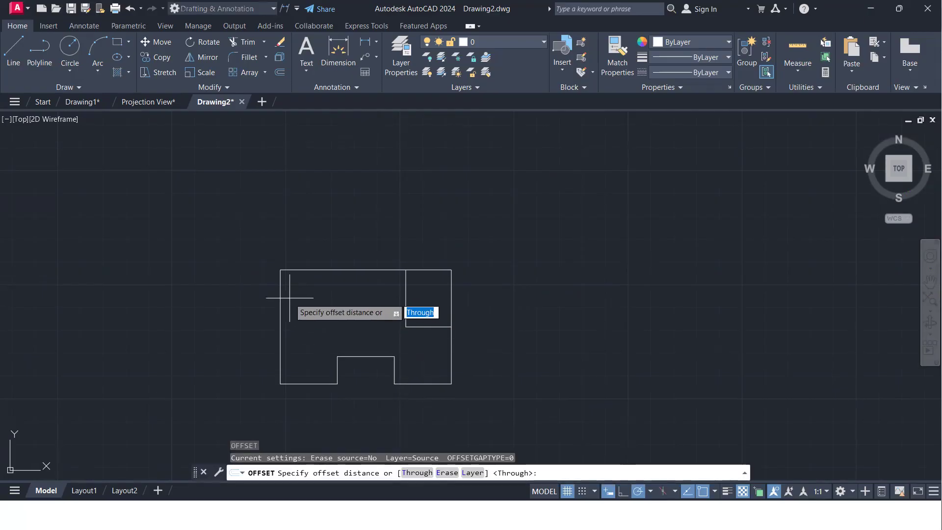
{"action": "type", "text": "20"}
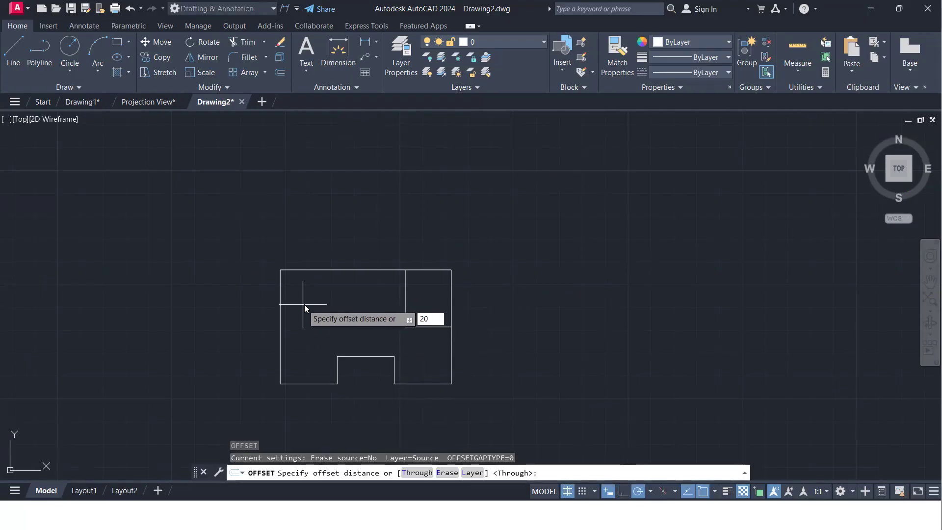
{"action": "key", "text": "Return"}
{"action": "left_click", "coordinate": [280, 301]}
{"action": "left_click", "coordinate": [322, 301]}
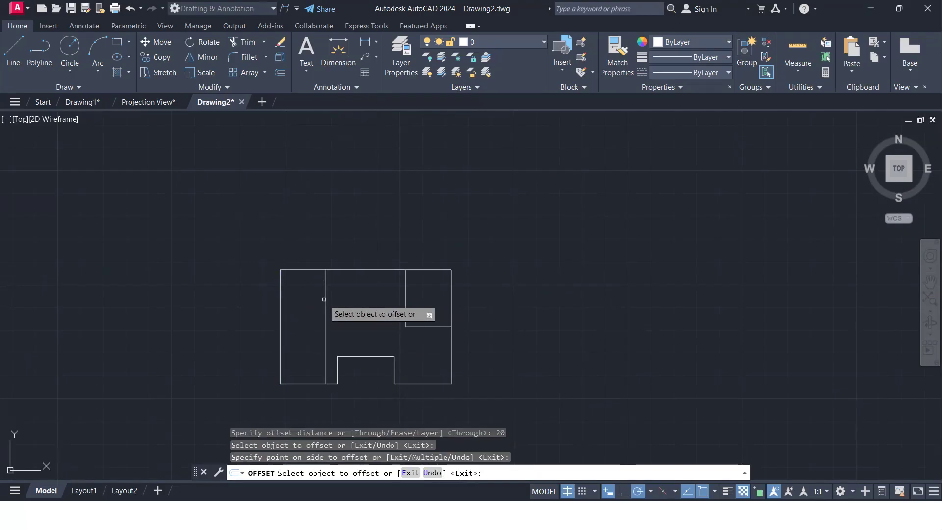
Step: Try offsetting the top edge 20 downward, and erase the resulting horizontal line
{"action": "left_click", "coordinate": [349, 269]}
{"action": "left_click", "coordinate": [348, 300]}
{"action": "key", "text": "Return"}
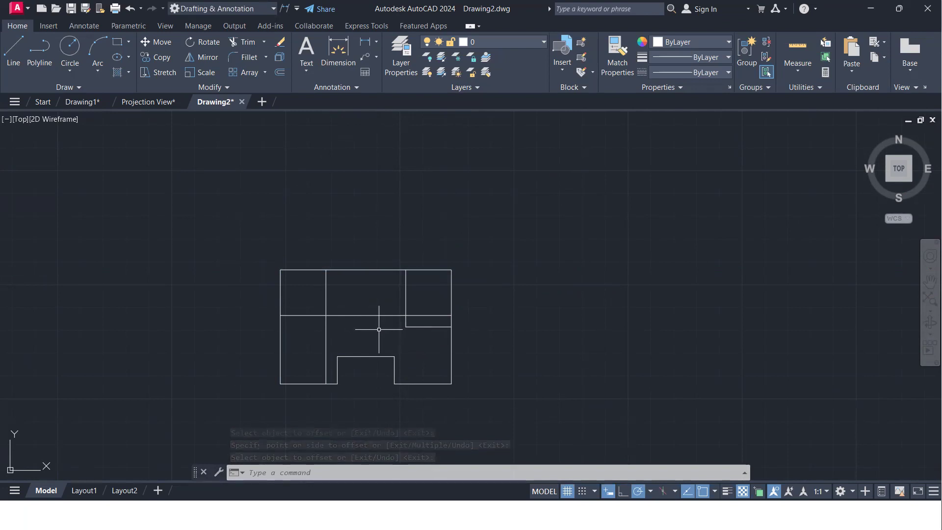
{"action": "left_click", "coordinate": [374, 324]}
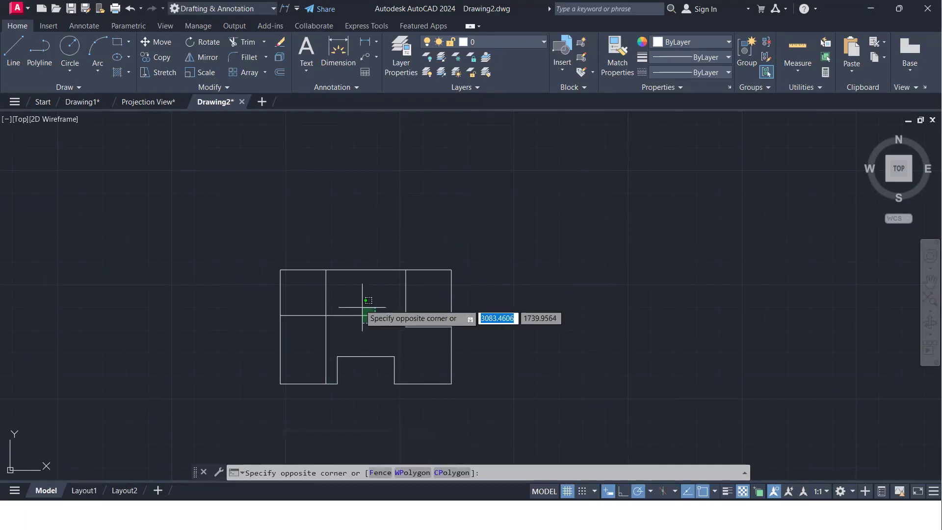
{"action": "left_click", "coordinate": [361, 306]}
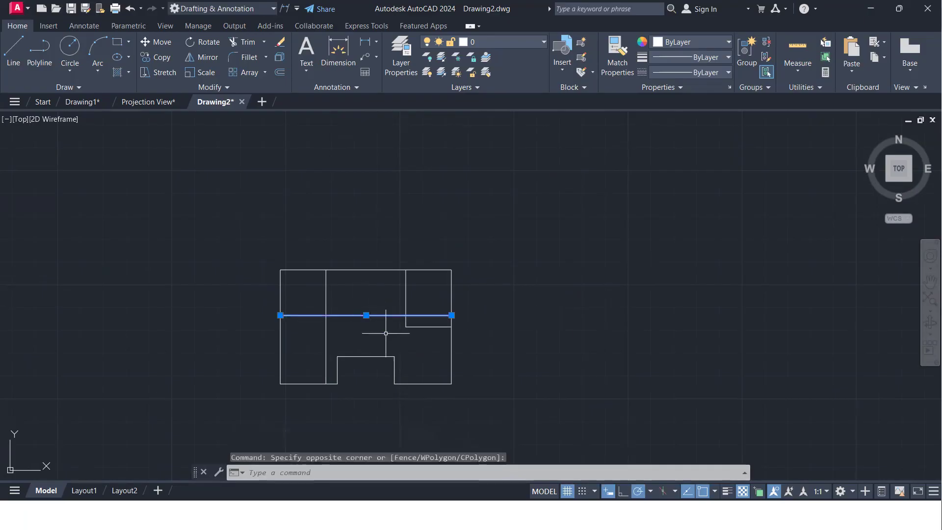
{"action": "key", "text": "Delete"}
Step: Offset the outline's top edge 25 downward
{"action": "type", "text": "o"}
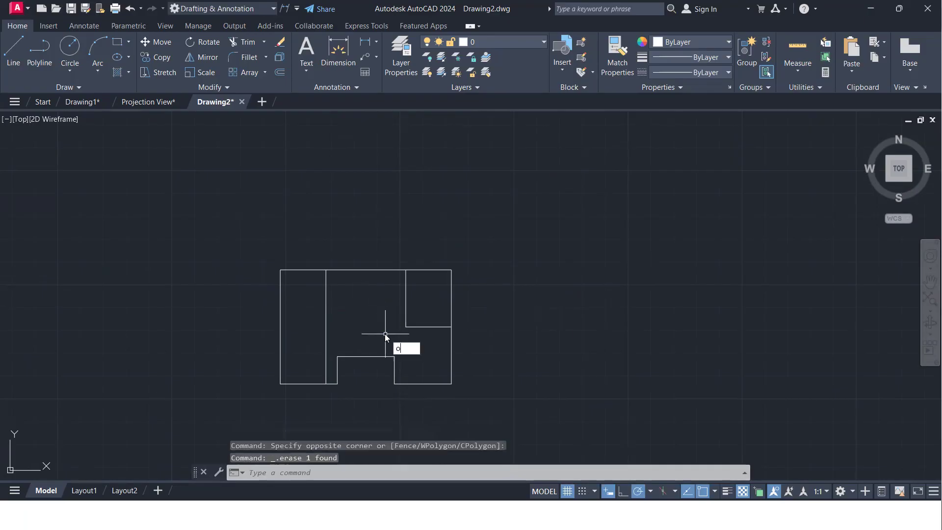
{"action": "key", "text": "Return"}
{"action": "type", "text": "25"}
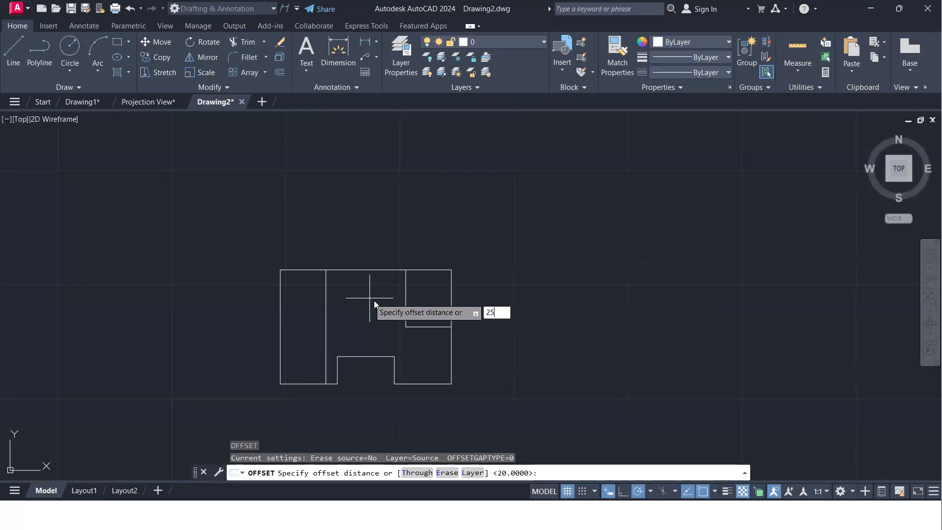
{"action": "key", "text": "Return"}
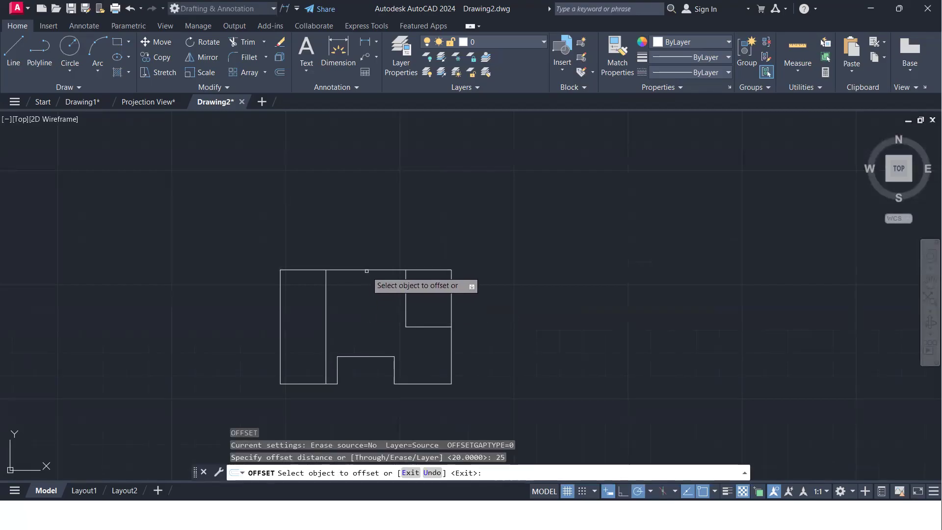
{"action": "left_click", "coordinate": [367, 271]}
{"action": "left_click", "coordinate": [363, 321]}
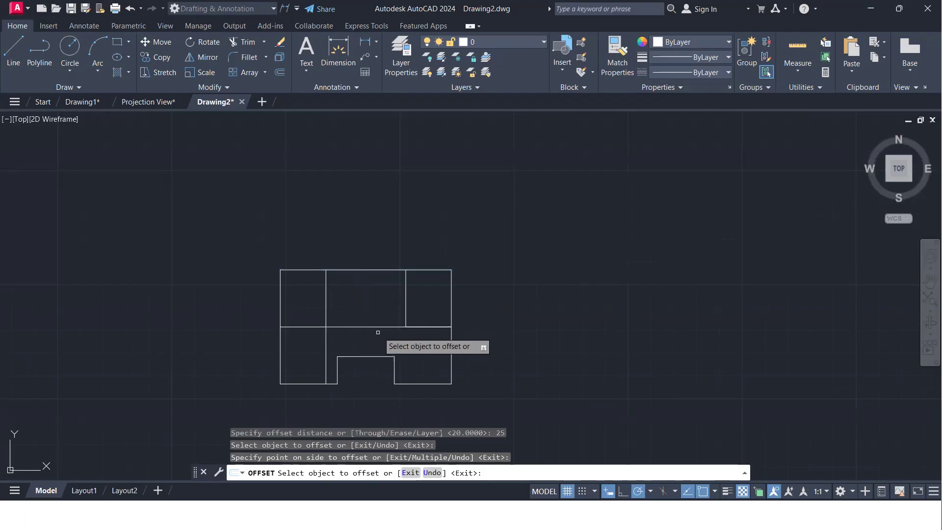
{"action": "key", "text": "Return"}
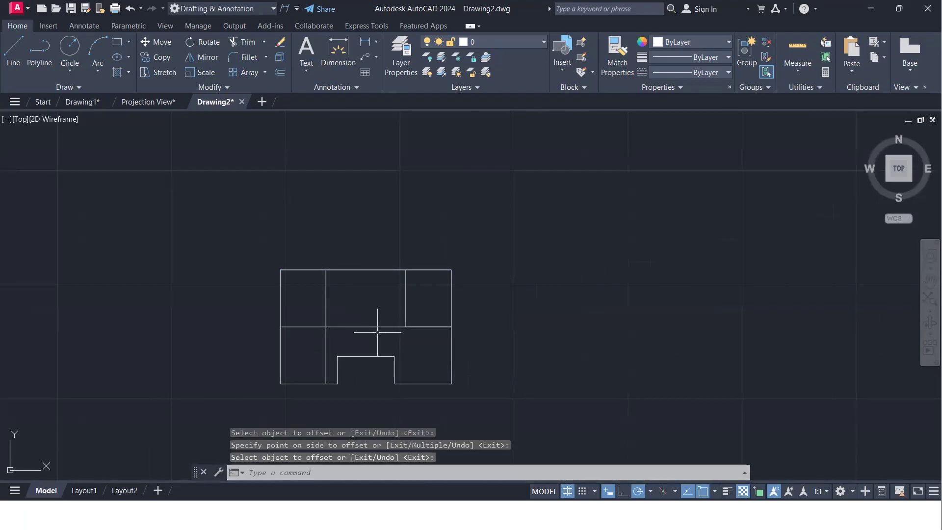
Step: Turn on selection cycling and delete the short horizontal line overlapping the offset line at the right edge
{"action": "scroll", "coordinate": [379, 327], "scroll_direction": "up", "scroll_amount": 2}
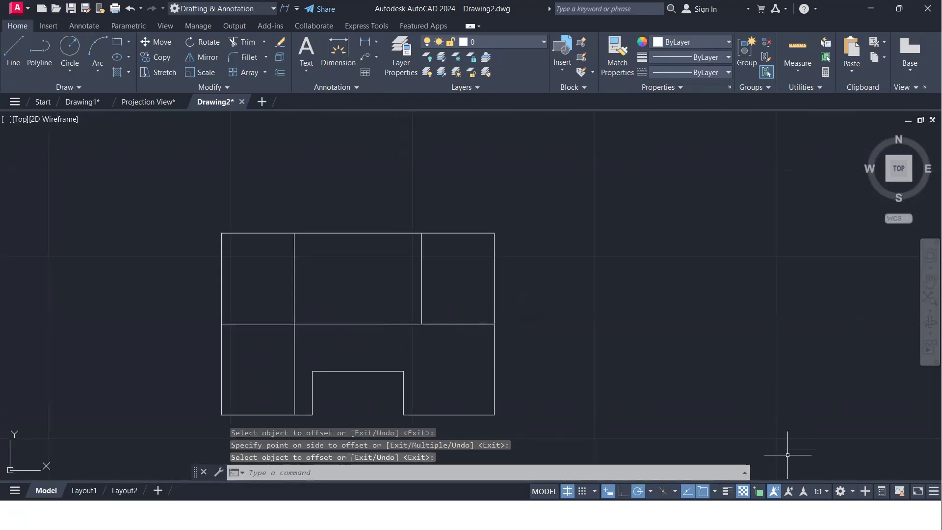
{"action": "left_click", "coordinate": [758, 492]}
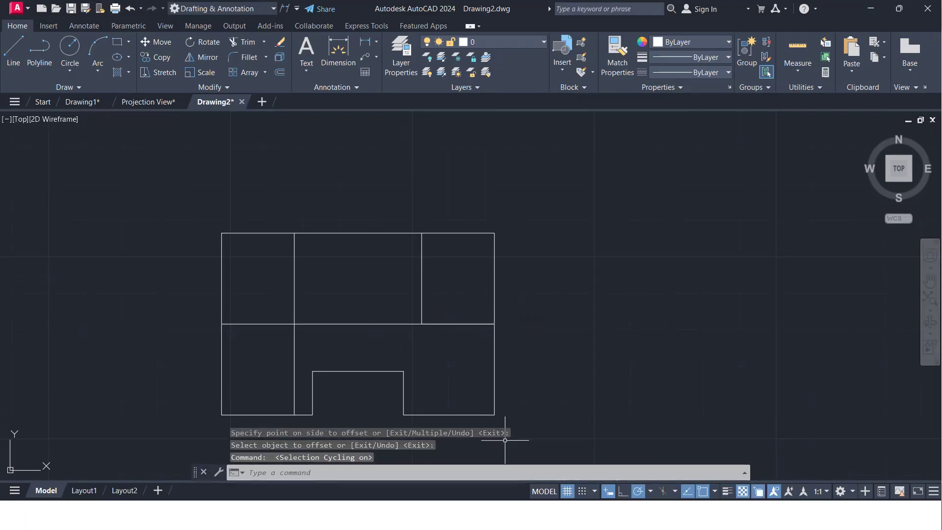
{"action": "left_click", "coordinate": [474, 323]}
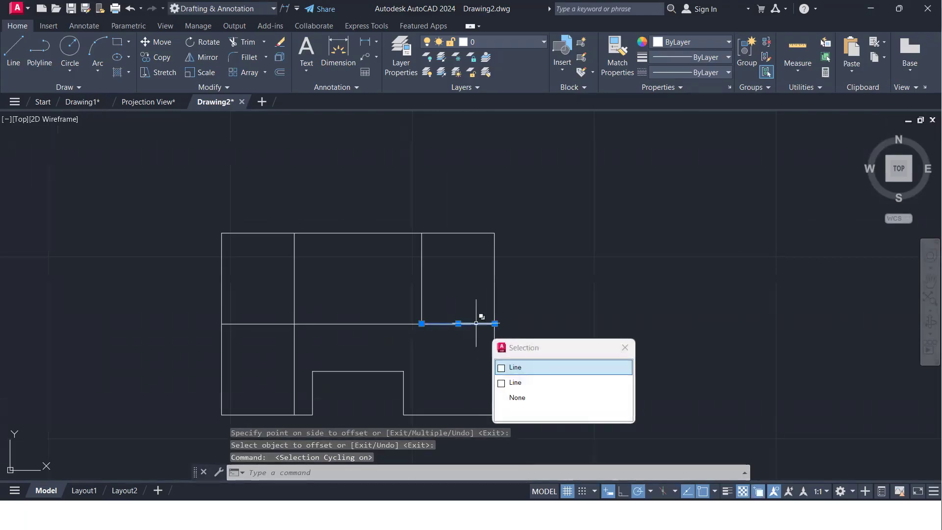
{"action": "left_click", "coordinate": [502, 367]}
{"action": "key", "text": "Delete"}
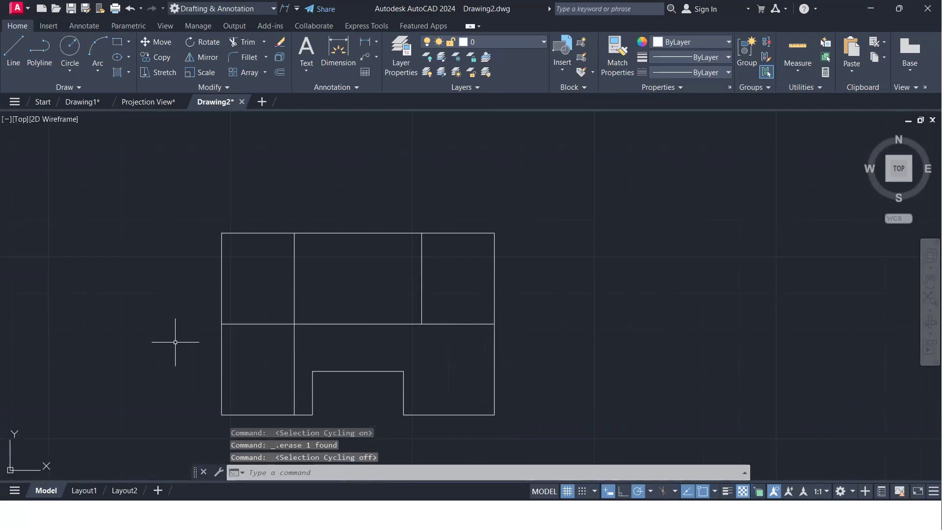
Step: Trim the horizontal offset line left of the vertical offset line, and the vertical one below the horizontal line
{"action": "key", "text": "Return"}
{"action": "left_click", "coordinate": [249, 298]}
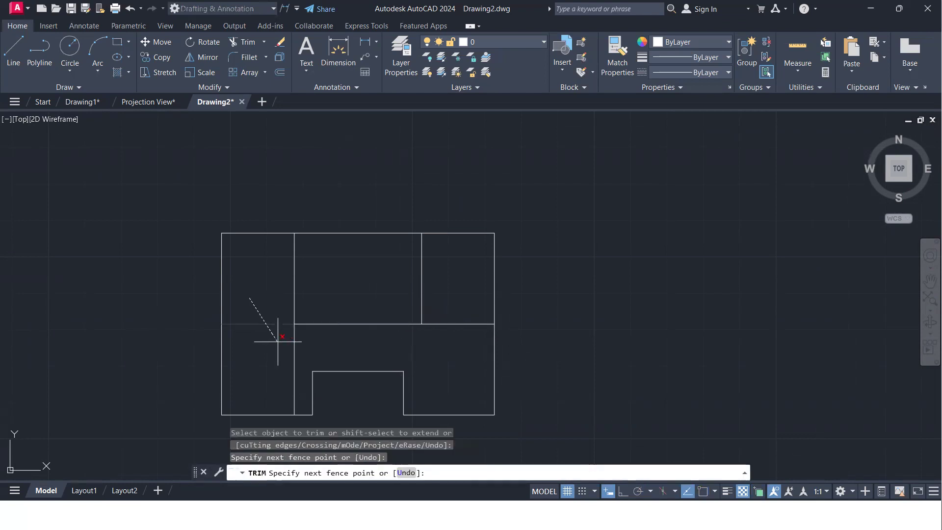
{"action": "left_click", "coordinate": [303, 349]}
{"action": "key", "text": "Return"}
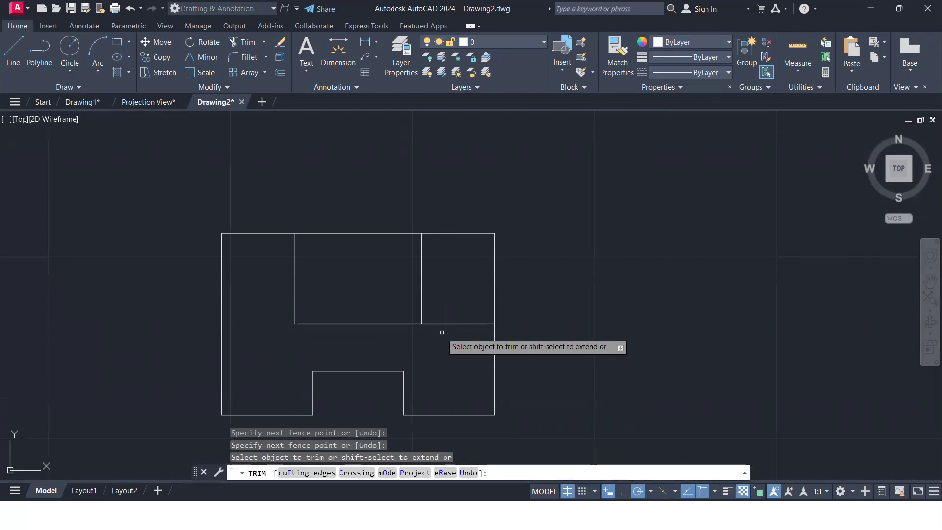
{"action": "key", "text": "Return"}
{"action": "scroll", "coordinate": [463, 364], "scroll_direction": "down", "scroll_amount": 2}
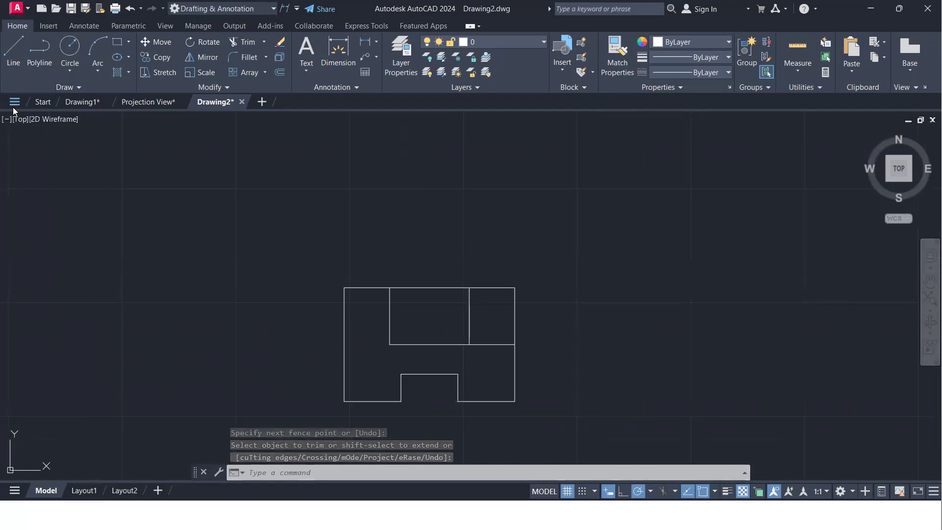
Step: Switch to the SW Isometric view and press-pull the notched L-shaped base area to a height of 12
{"action": "left_click", "coordinate": [19, 119]}
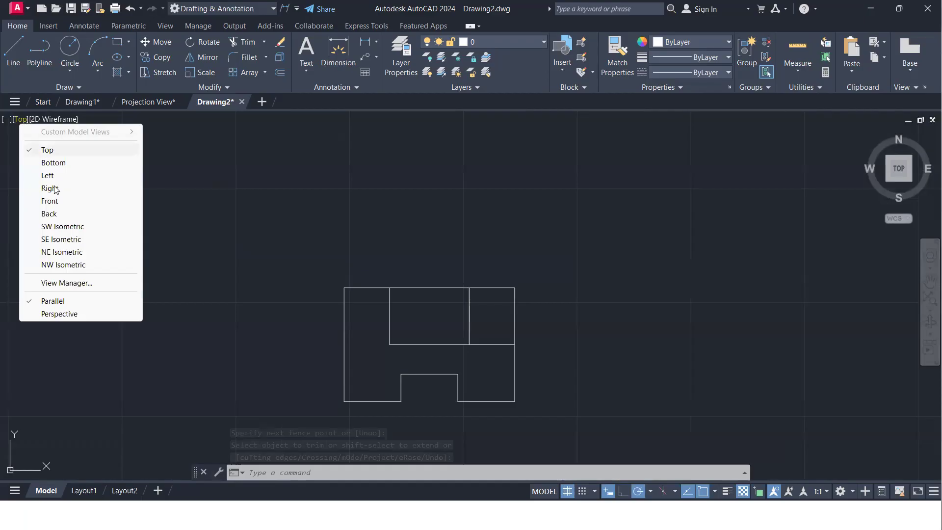
{"action": "left_click", "coordinate": [62, 226]}
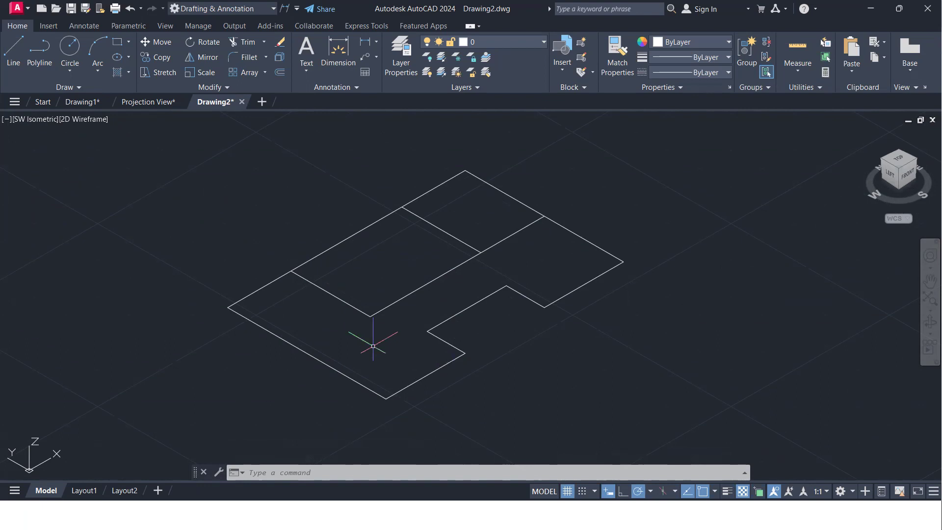
{"action": "type", "text": "es"}
{"action": "key", "text": "Return"}
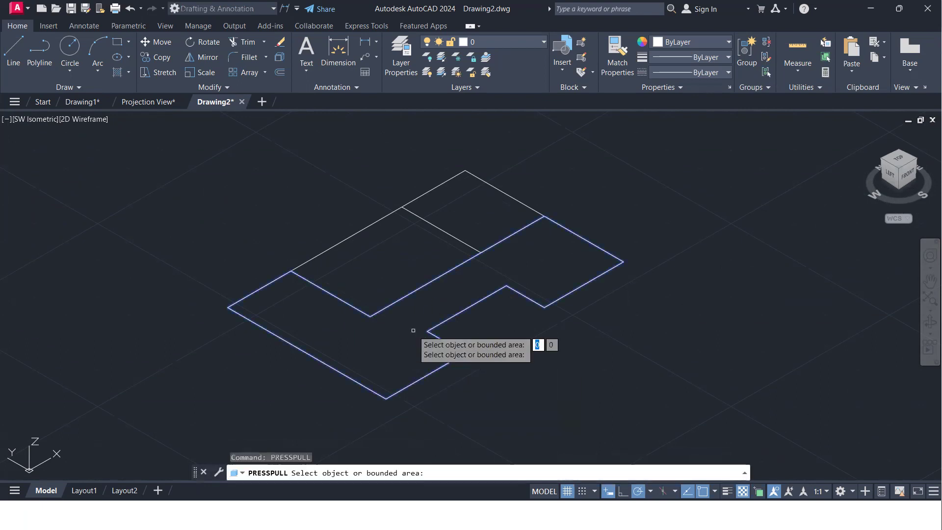
{"action": "left_click", "coordinate": [410, 330]}
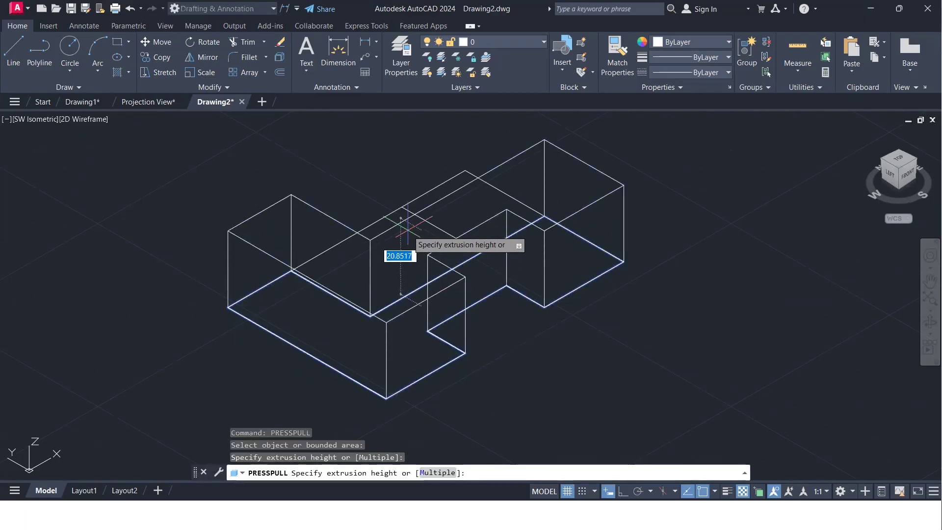
{"action": "type", "text": "12"}
{"action": "key", "text": "Return"}
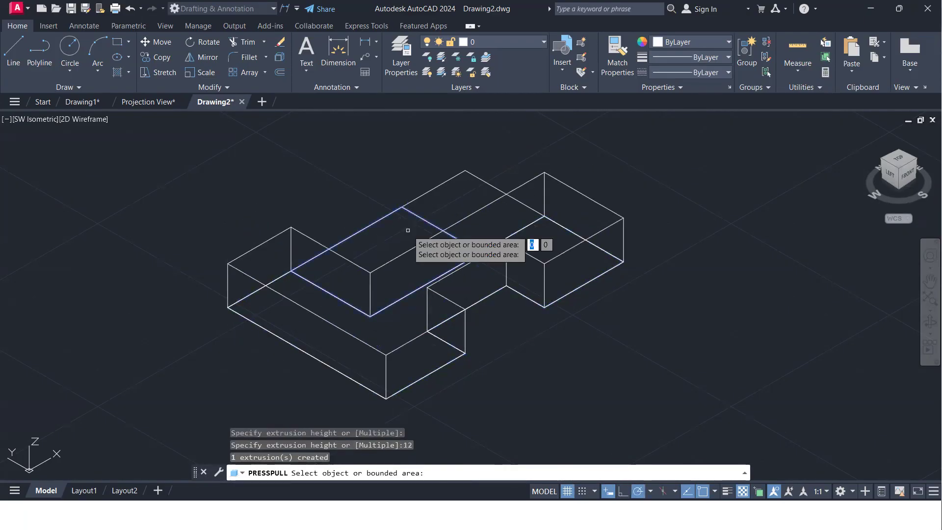
Step: Press-pull the small rectangular area at the back right corner of the plan to a height of 37
{"action": "middle_click", "coordinate": [647, 327], "text": "shift"}
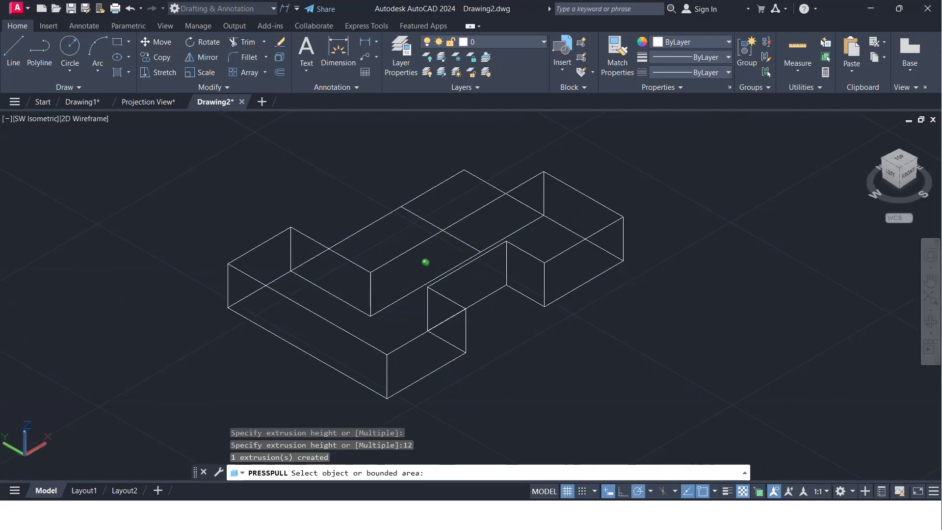
{"action": "middle_click_drag", "start_coordinate": [647, 326], "coordinate": [424, 379], "text": "shift"}
{"action": "left_click", "coordinate": [499, 377]}
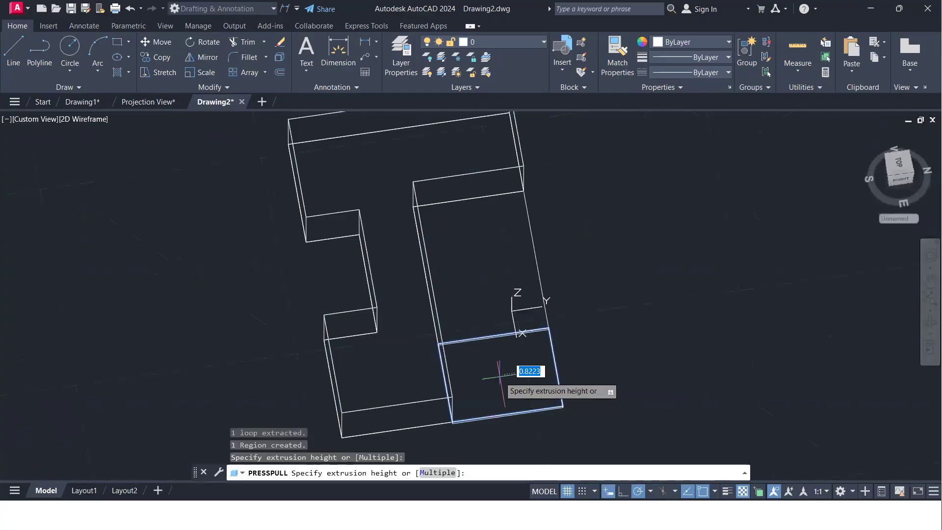
{"action": "middle_click_drag", "start_coordinate": [513, 300], "coordinate": [635, 188]}
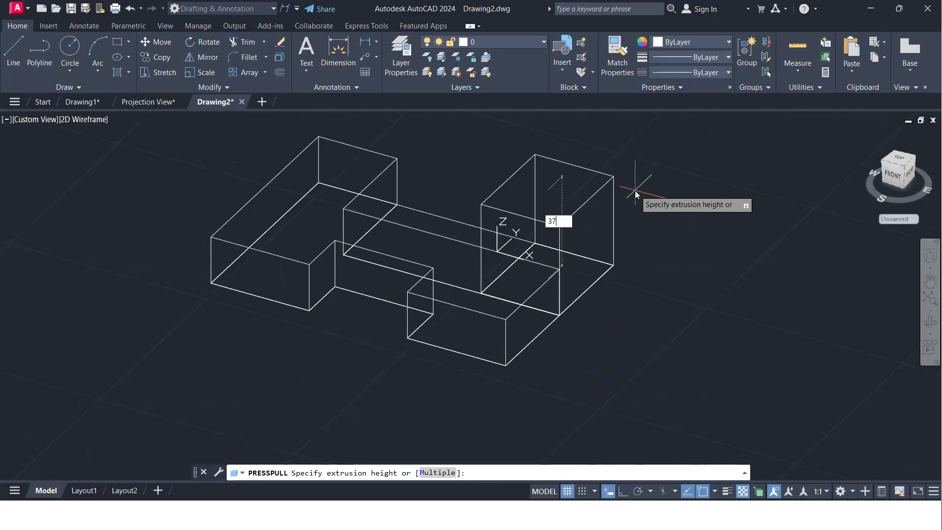
{"action": "key", "text": "Return"}
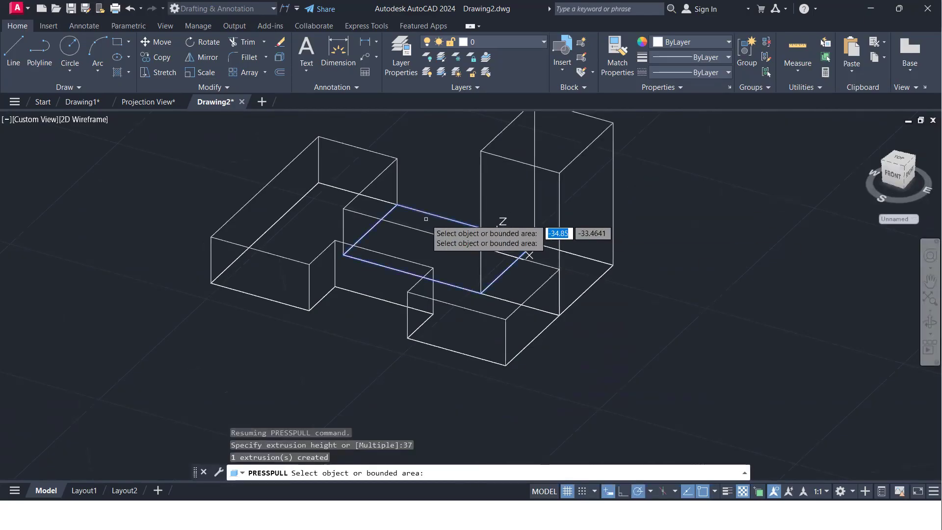
Step: Press-pull the middle rectangular area beside the tall corner block to a height of 37, and end the command
{"action": "left_click", "coordinate": [425, 219]}
{"action": "middle_click_drag", "start_coordinate": [445, 148], "coordinate": [581, 222]}
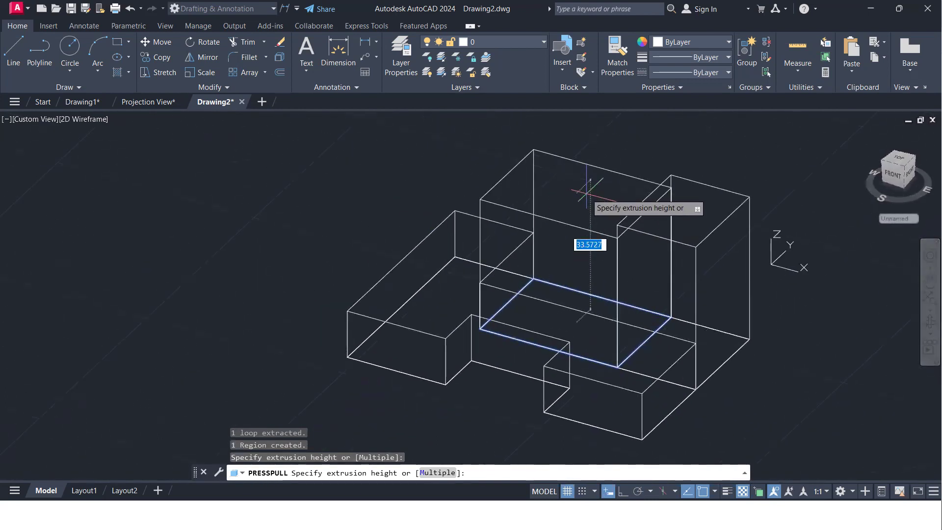
{"action": "type", "text": "37"}
{"action": "key", "text": "Return"}
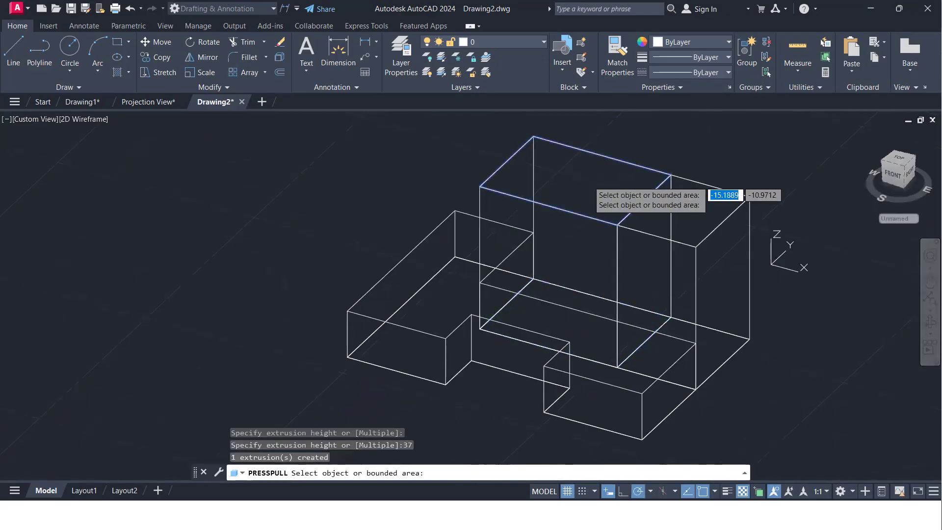
{"action": "key", "text": "Return"}
Step: Draw a diagonal line on the middle block's front face, from its top corner at the corner block to the base's top surface at the opposite edge
{"action": "scroll", "coordinate": [569, 252], "scroll_direction": "up", "scroll_amount": 3}
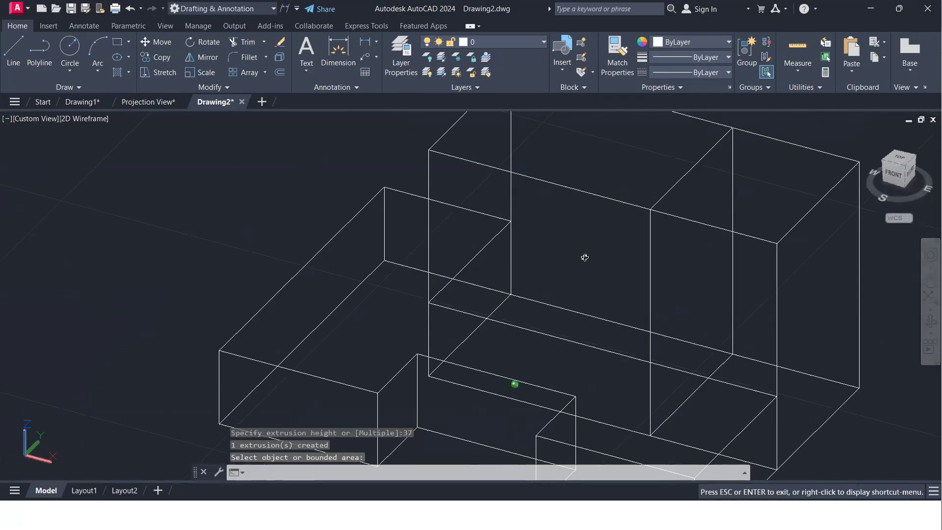
{"action": "type", "text": "l"}
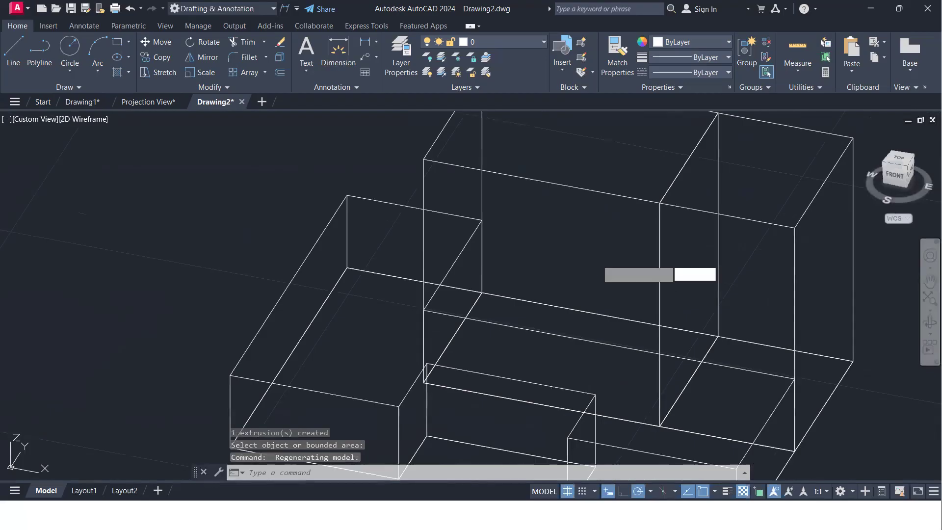
{"action": "key", "text": "Return"}
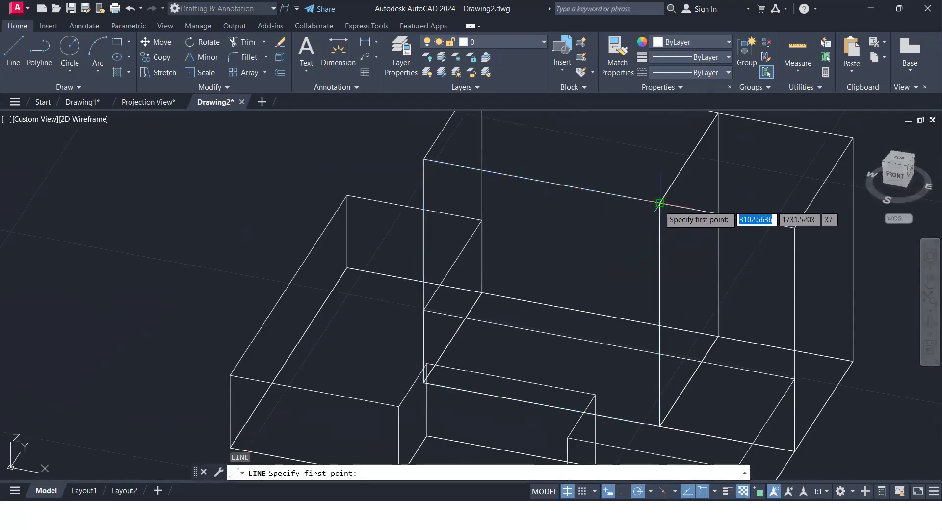
{"action": "left_click", "coordinate": [660, 203]}
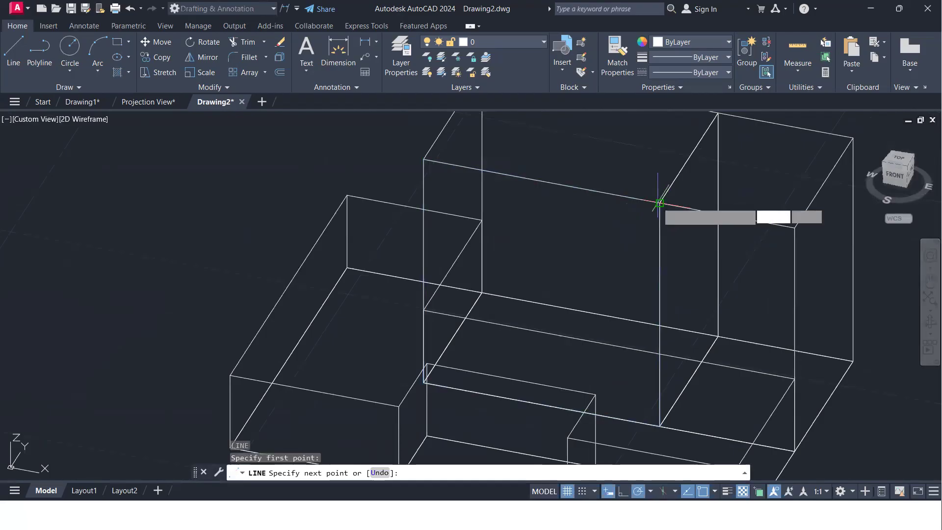
{"action": "left_click", "coordinate": [424, 311]}
{"action": "key", "text": "Return"}
{"action": "middle_click_drag", "start_coordinate": [487, 297], "coordinate": [591, 290], "text": "shift"}
{"action": "scroll", "coordinate": [584, 305], "scroll_direction": "down", "scroll_amount": 3}
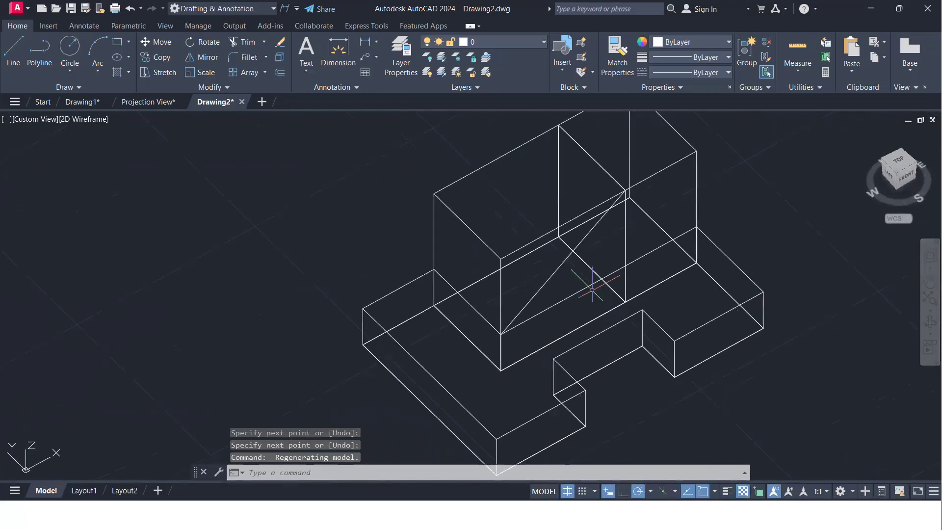
Step: Press-pull the triangular area above the diagonal line back through the middle block to cut the slope
{"action": "type", "text": "ss"}
{"action": "key", "text": "Return"}
{"action": "middle_click_drag", "start_coordinate": [556, 284], "coordinate": [515, 255], "text": "shift"}
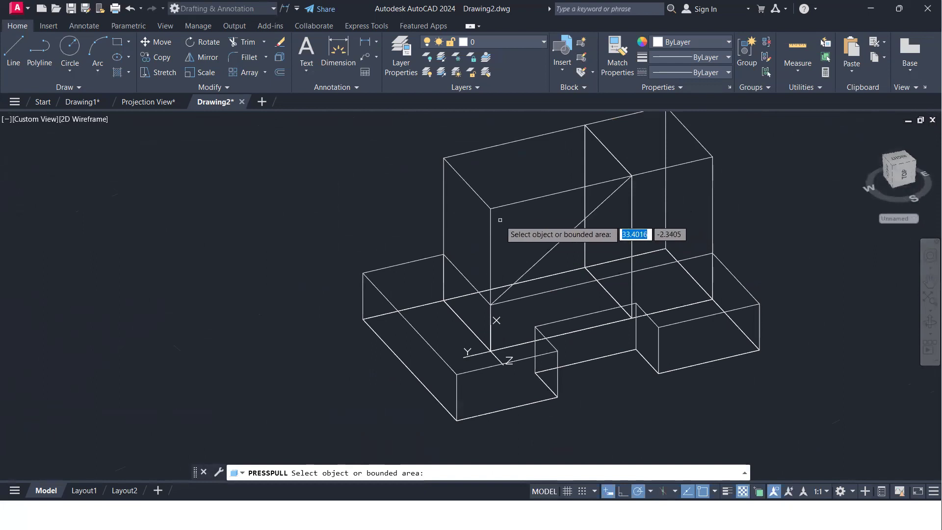
{"action": "left_click", "coordinate": [551, 216]}
{"action": "left_click", "coordinate": [427, 169]}
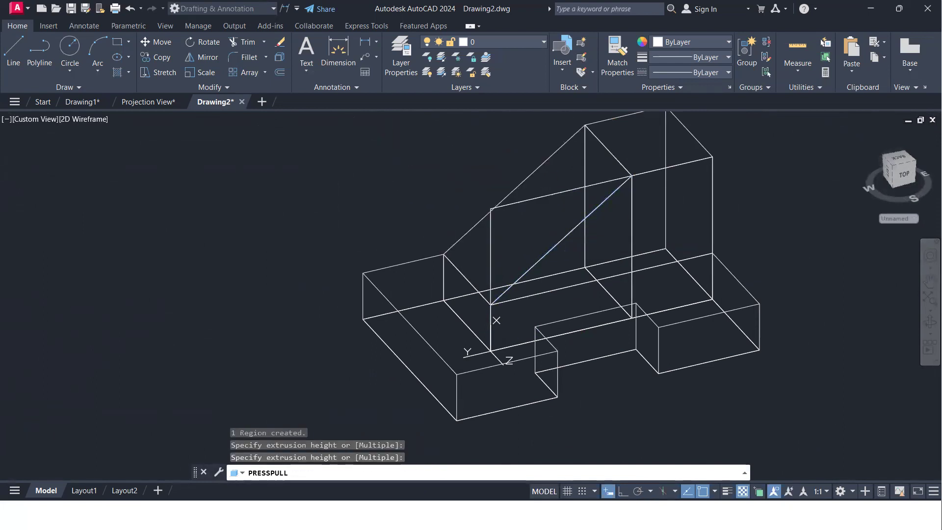
{"action": "key", "text": "Return"}
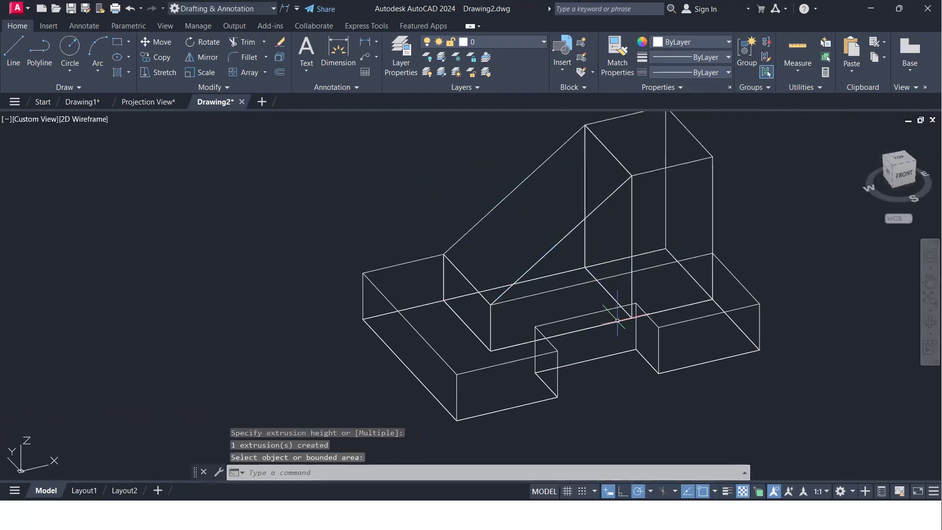
Step: Set the visual style to Conceptual and orbit the model to show its shaded faces
{"action": "middle_click_drag", "start_coordinate": [543, 316], "coordinate": [582, 320], "text": "shift"}
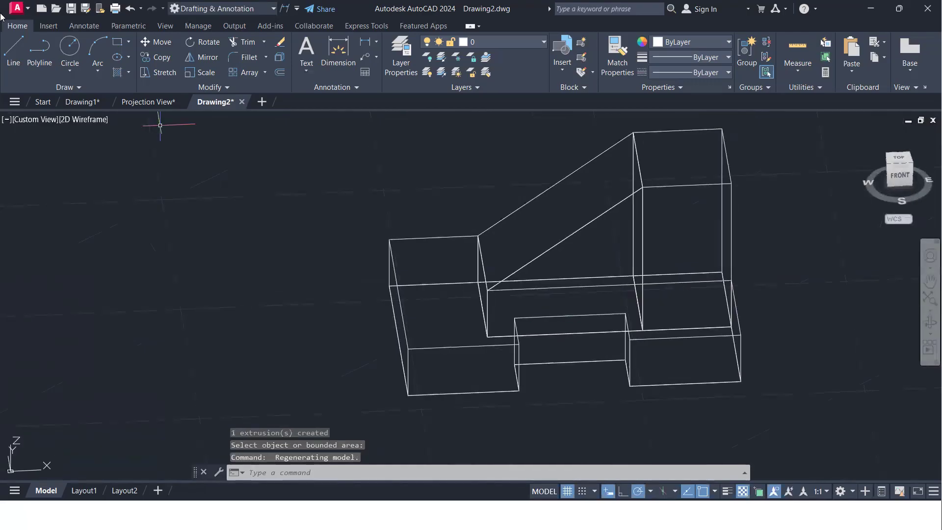
{"action": "left_click", "coordinate": [91, 120]}
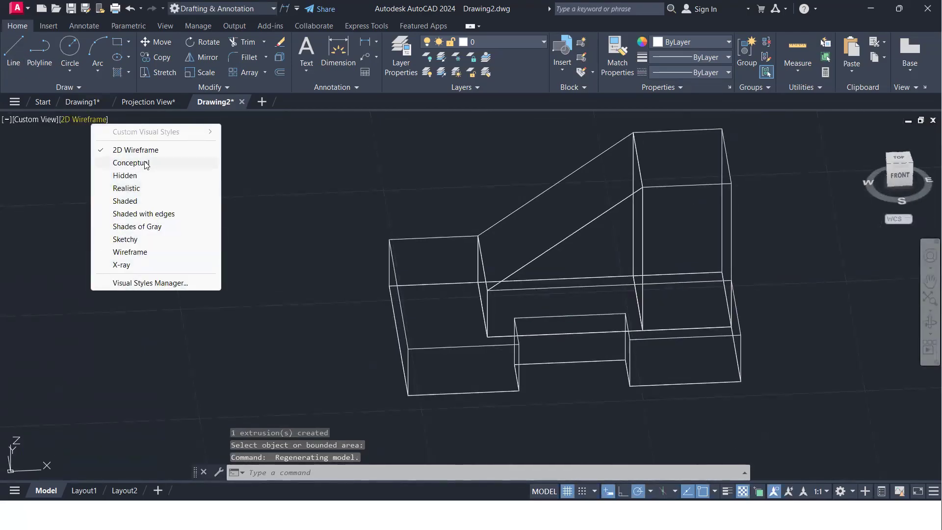
{"action": "mouse_move", "coordinate": [636, 311]}
{"action": "middle_mouse_down", "text": "shift"}
{"action": "mouse_move", "coordinate": [680, 314]}
{"action": "mouse_move", "coordinate": [378, 301]}
{"action": "mouse_move", "coordinate": [627, 327]}
{"action": "mouse_move", "coordinate": [652, 323]}
{"action": "mouse_move", "coordinate": [650, 314]}
{"action": "middle_mouse_up", "text": "shift"}
Step: Union the tall corner block, the sloped middle block and the notched base into one solid
{"action": "left_click", "coordinate": [740, 378]}
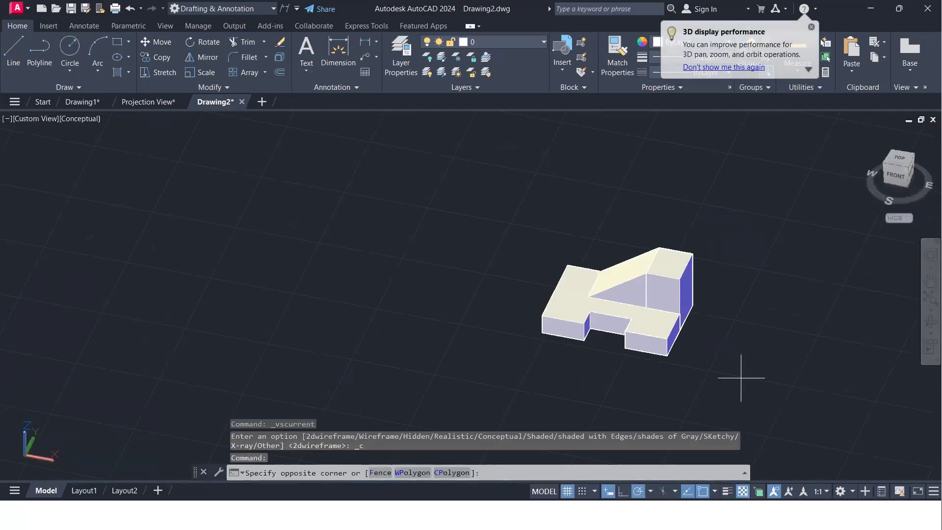
{"action": "left_click", "coordinate": [488, 196]}
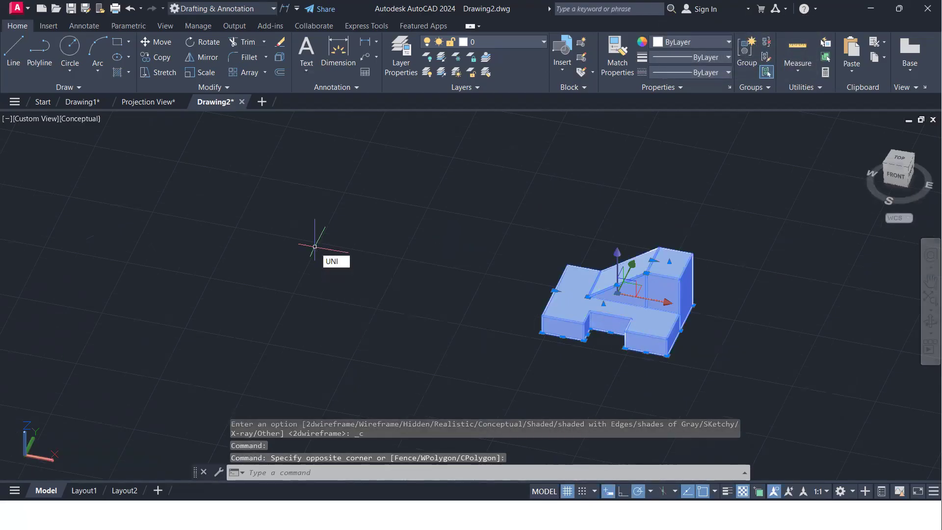
{"action": "key", "text": "Return"}
{"action": "scroll", "coordinate": [660, 292], "scroll_direction": "up", "scroll_amount": 2}
{"action": "left_click", "coordinate": [656, 296]}
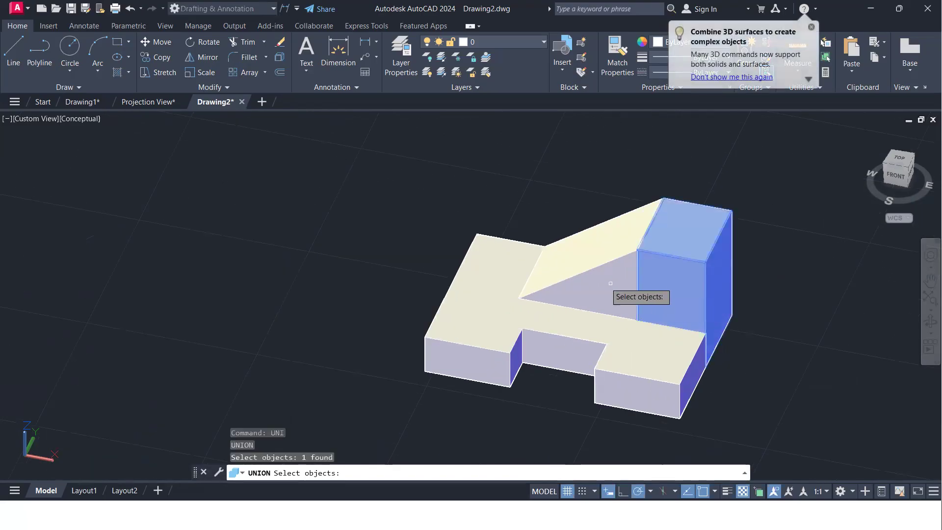
{"action": "left_click", "coordinate": [589, 294]}
{"action": "left_click", "coordinate": [491, 312]}
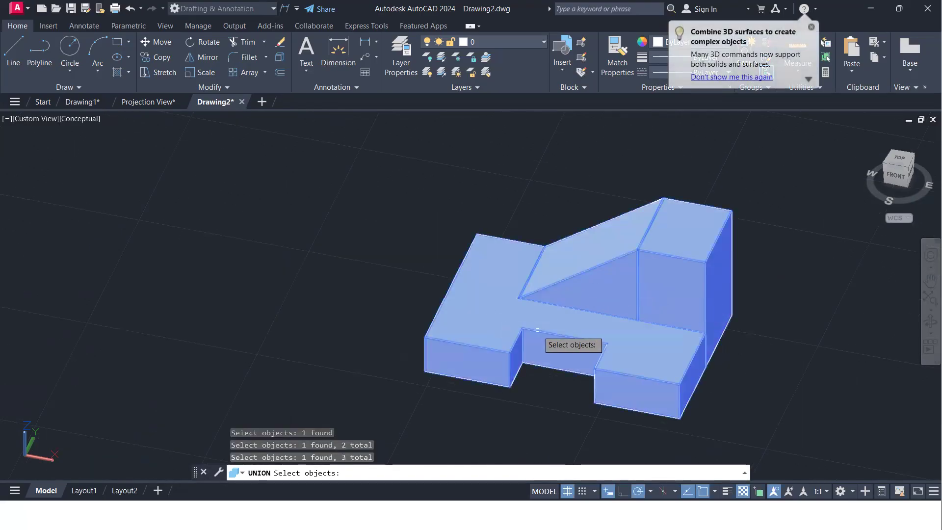
{"action": "key", "text": "Return"}
{"action": "scroll", "coordinate": [565, 322], "scroll_direction": "down", "scroll_amount": 2}
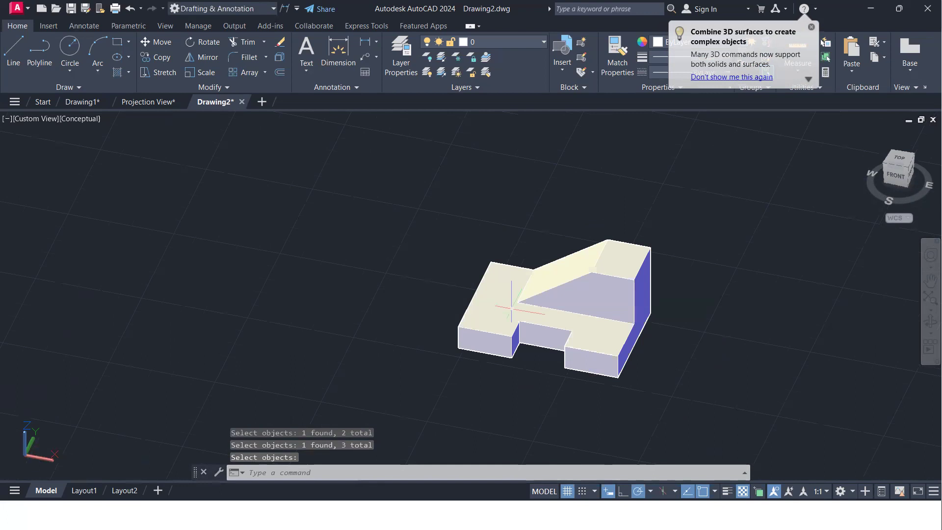
Step: Set the visual style to 2D Wireframe and turn the solid to face its front
{"action": "left_click", "coordinate": [71, 118]}
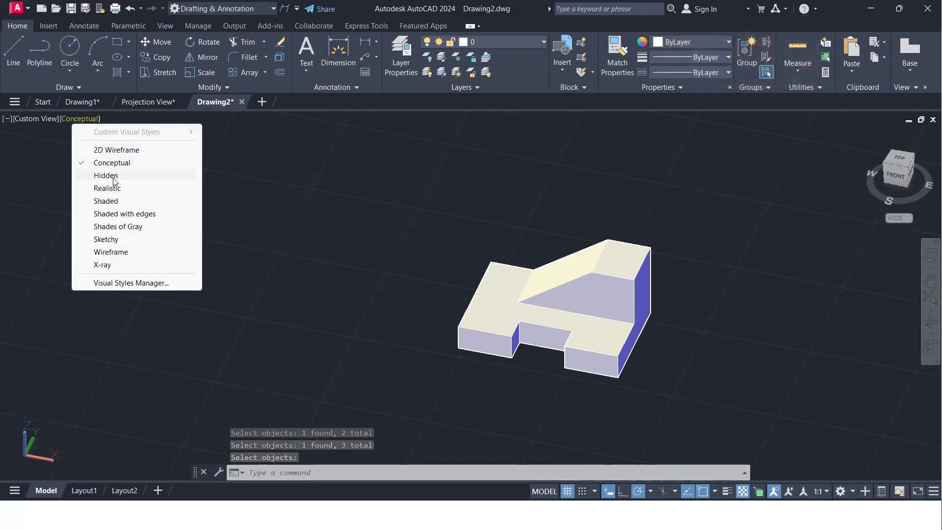
{"action": "left_click", "coordinate": [118, 149]}
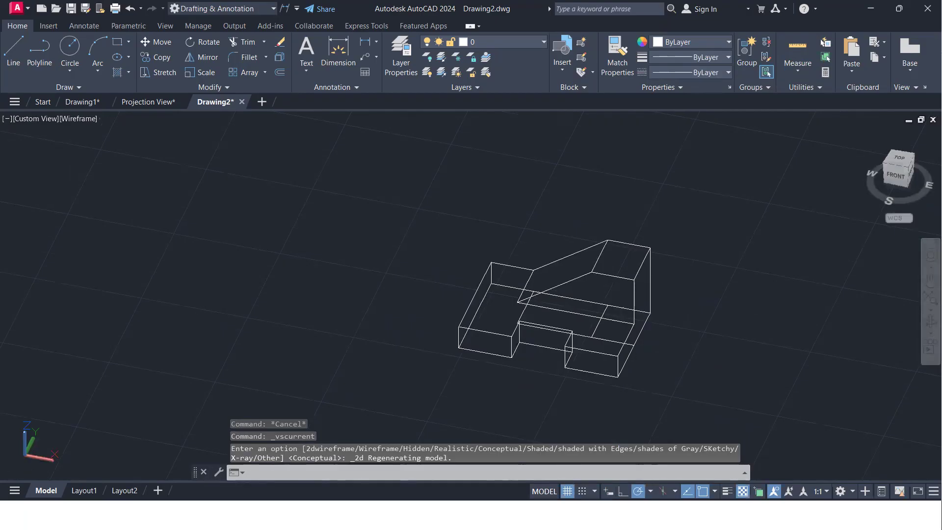
{"action": "middle_click_drag", "start_coordinate": [703, 321], "coordinate": [719, 263], "text": "shift"}
{"action": "scroll", "coordinate": [638, 306], "scroll_direction": "up", "scroll_amount": 5}
Step: Switch to Drawing1 and delete the vertical line below the top of the slope in the front view
{"action": "left_click", "coordinate": [88, 103]}
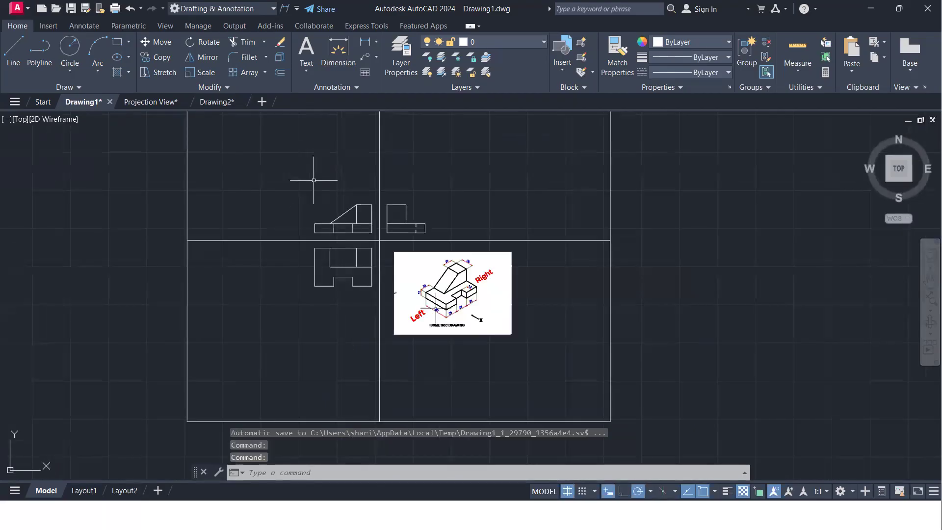
{"action": "scroll", "coordinate": [345, 221], "scroll_direction": "up", "scroll_amount": 8}
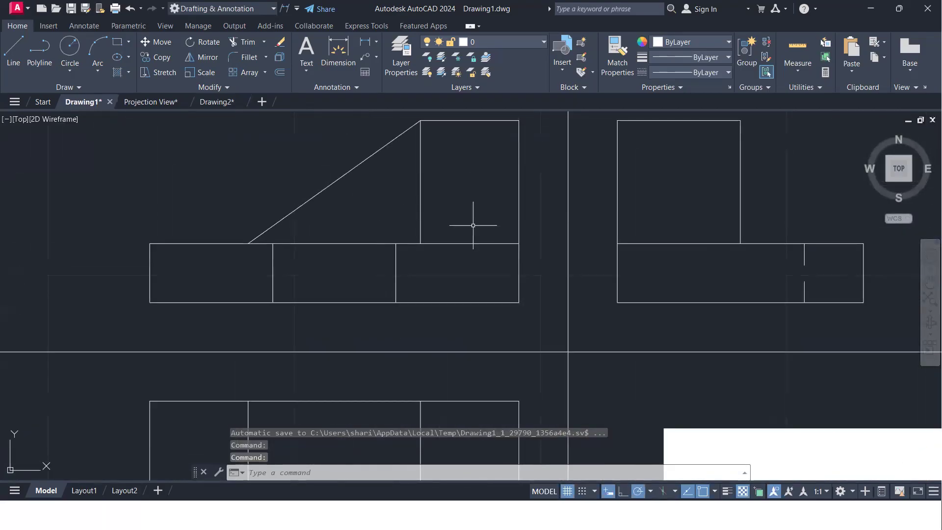
{"action": "left_click", "coordinate": [462, 205]}
{"action": "left_click", "coordinate": [420, 187]}
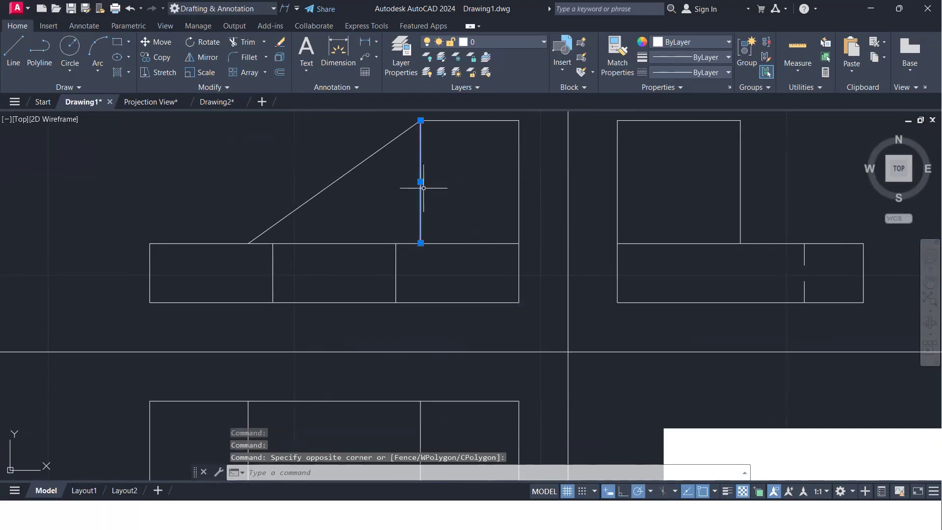
{"action": "key", "text": "Delete"}
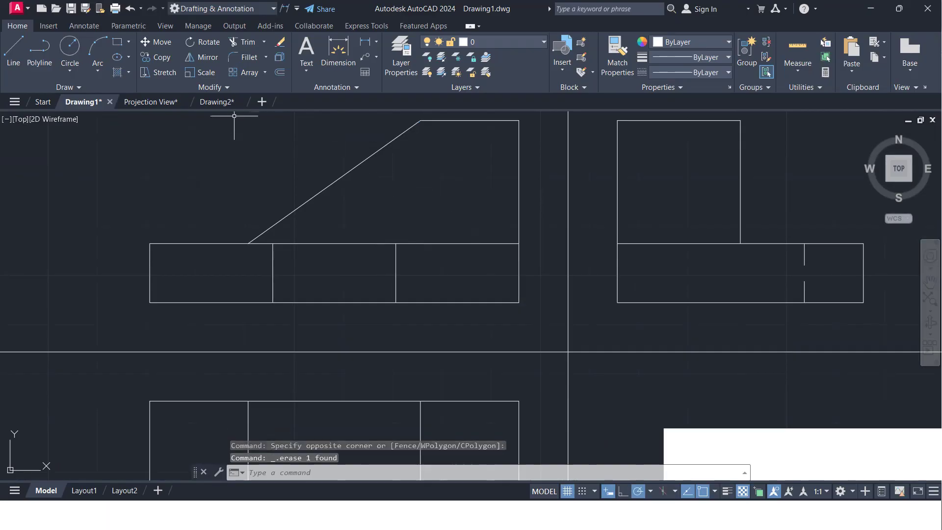
Step: Compare the solid's front in Drawing2 with the front and top views in Drawing1
{"action": "left_click", "coordinate": [216, 101]}
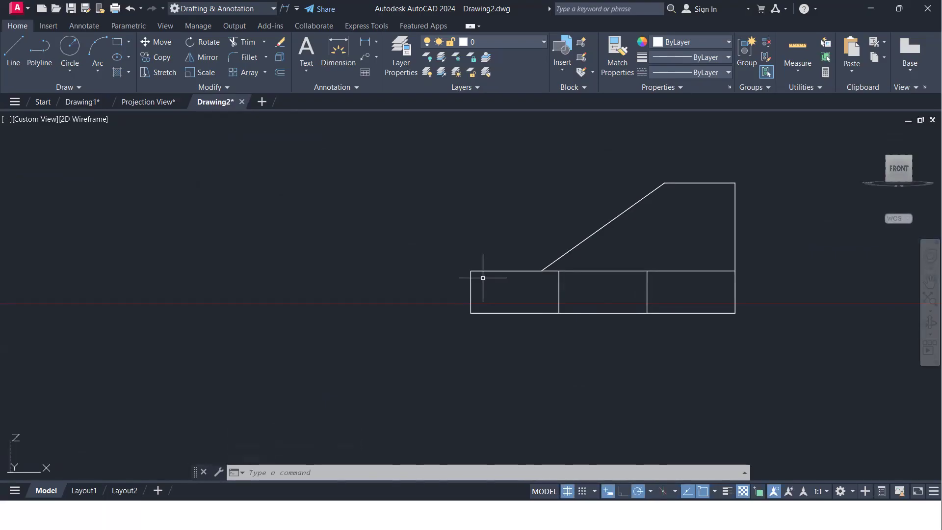
{"action": "left_click", "coordinate": [81, 102]}
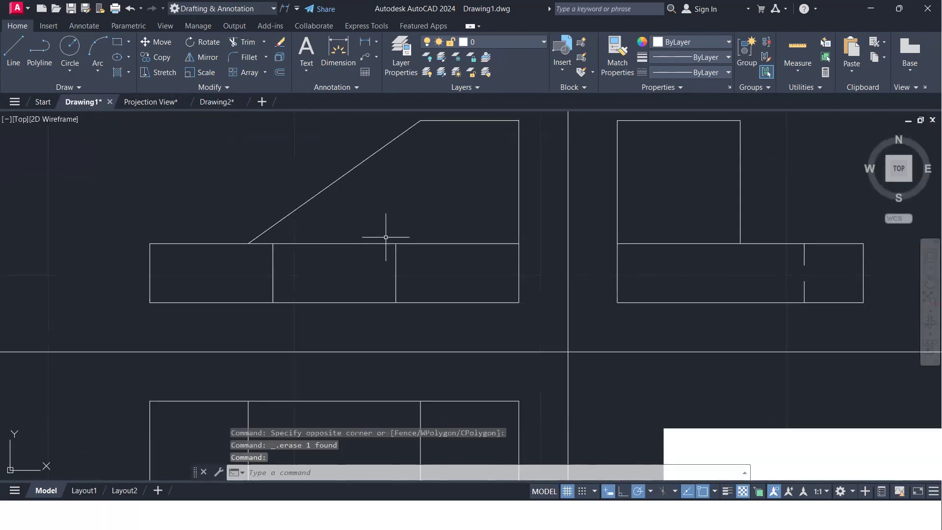
{"action": "scroll", "coordinate": [392, 322], "scroll_direction": "down", "scroll_amount": 2}
{"action": "middle_click_drag", "start_coordinate": [389, 328], "coordinate": [410, 246]}
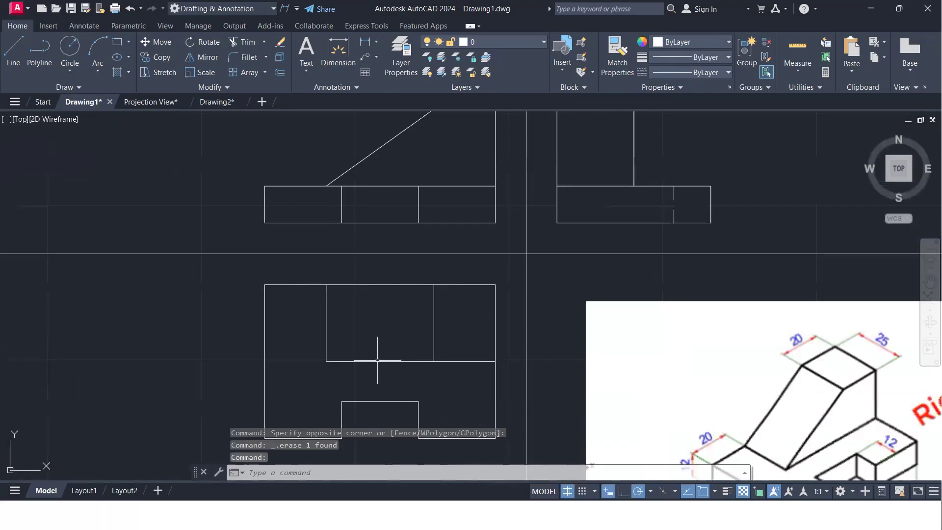
Step: Set the solid in Drawing2 to the Top view and compare it with the top view in Drawing1
{"action": "middle_click_drag", "start_coordinate": [377, 359], "coordinate": [370, 326]}
{"action": "left_click", "coordinate": [209, 102]}
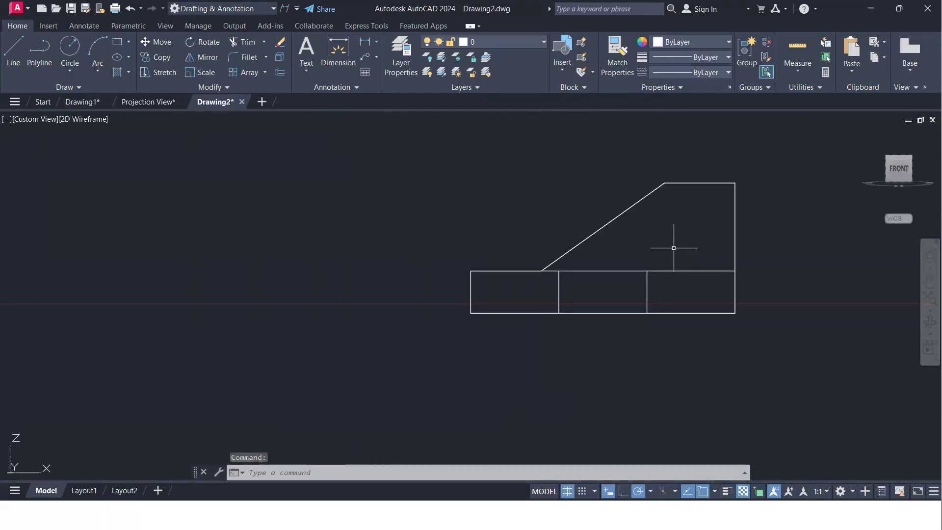
{"action": "middle_click_drag", "start_coordinate": [667, 274], "coordinate": [675, 421], "text": "shift"}
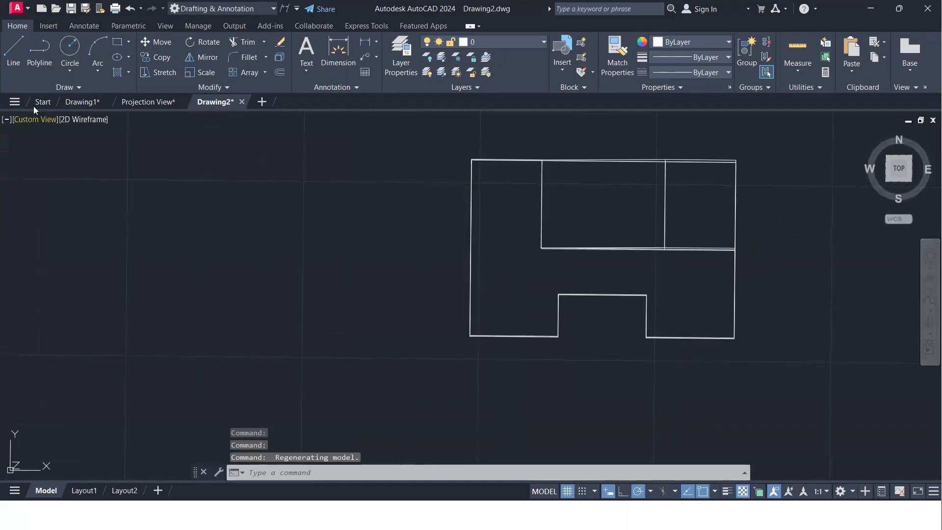
{"action": "left_click", "coordinate": [31, 118]}
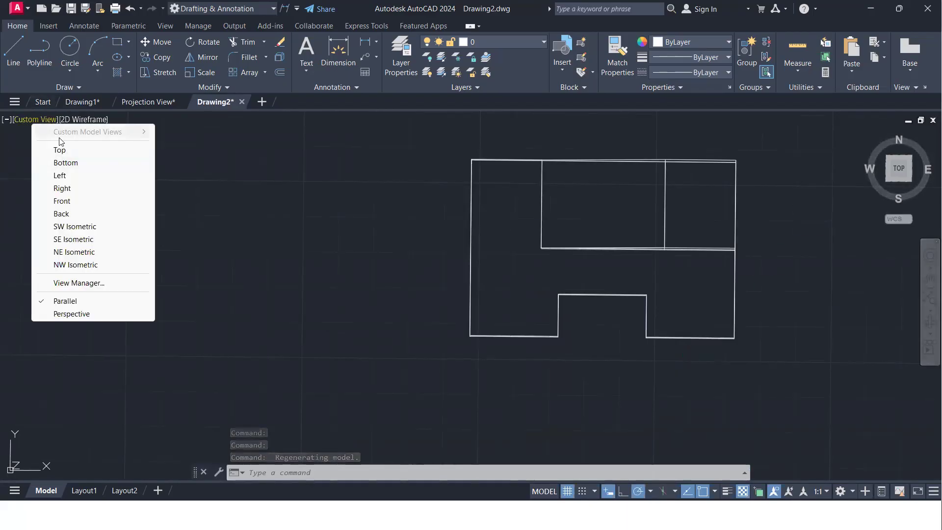
{"action": "left_click", "coordinate": [59, 147]}
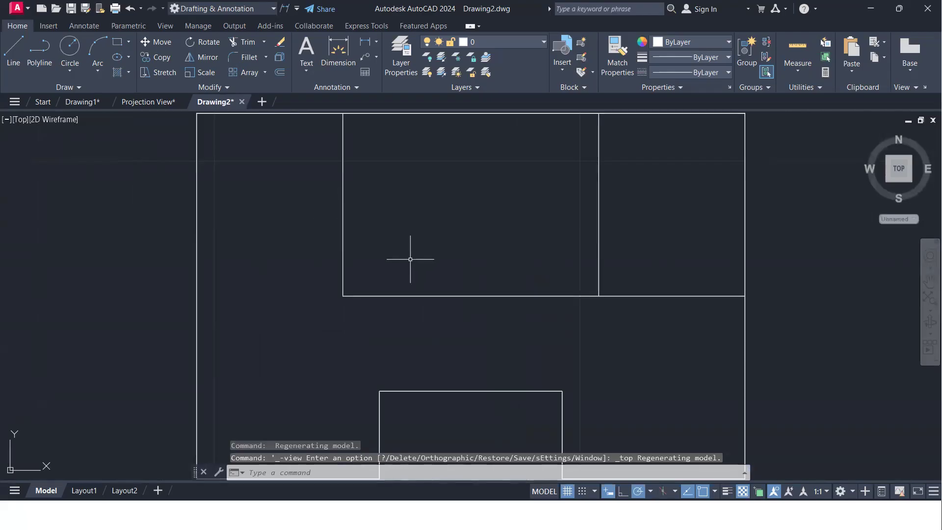
{"action": "left_click", "coordinate": [81, 102]}
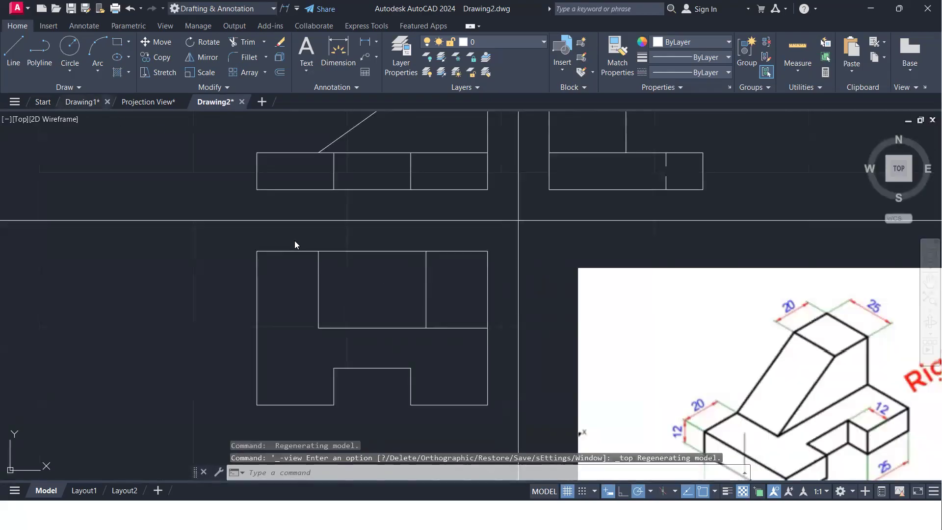
{"action": "mouse_move", "coordinate": [372, 286]}
{"action": "middle_mouse_down"}
{"action": "mouse_move", "coordinate": [370, 235]}
{"action": "mouse_move", "coordinate": [379, 226]}
{"action": "middle_mouse_up"}
{"action": "middle_click_drag", "start_coordinate": [462, 205], "coordinate": [352, 371]}
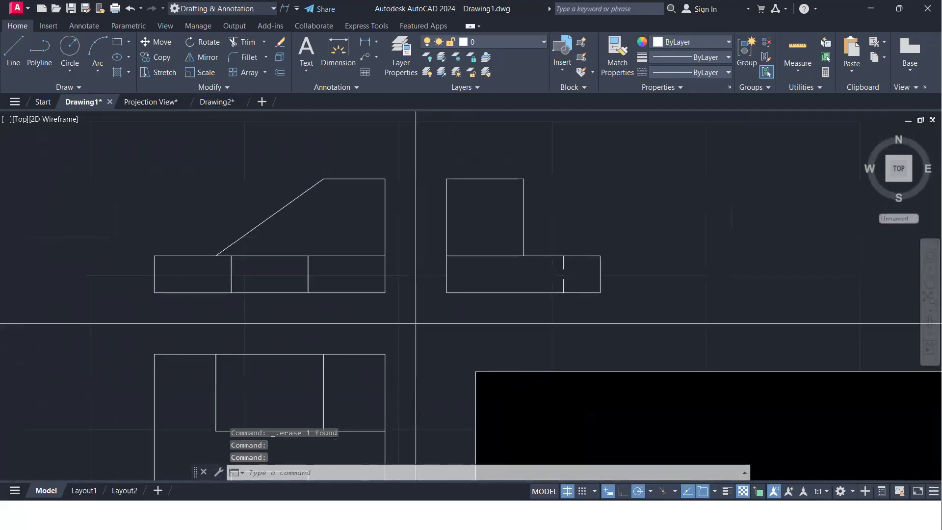
Step: Switch to Drawing2 and show the solid in the preset Left view
{"action": "left_click", "coordinate": [214, 102]}
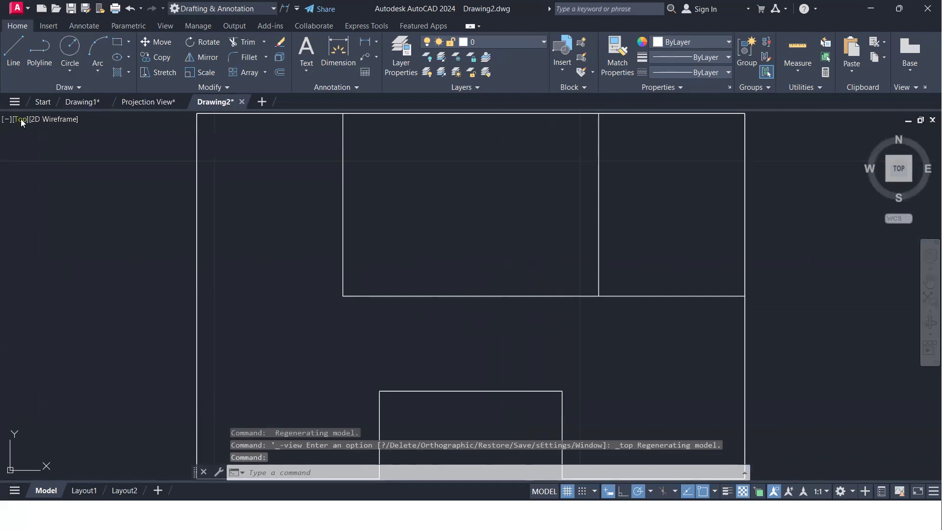
{"action": "left_click", "coordinate": [21, 118]}
{"action": "left_click", "coordinate": [49, 175]}
{"action": "scroll", "coordinate": [294, 245], "scroll_direction": "down", "scroll_amount": 3}
{"action": "middle_click_drag", "start_coordinate": [363, 275], "coordinate": [361, 261]}
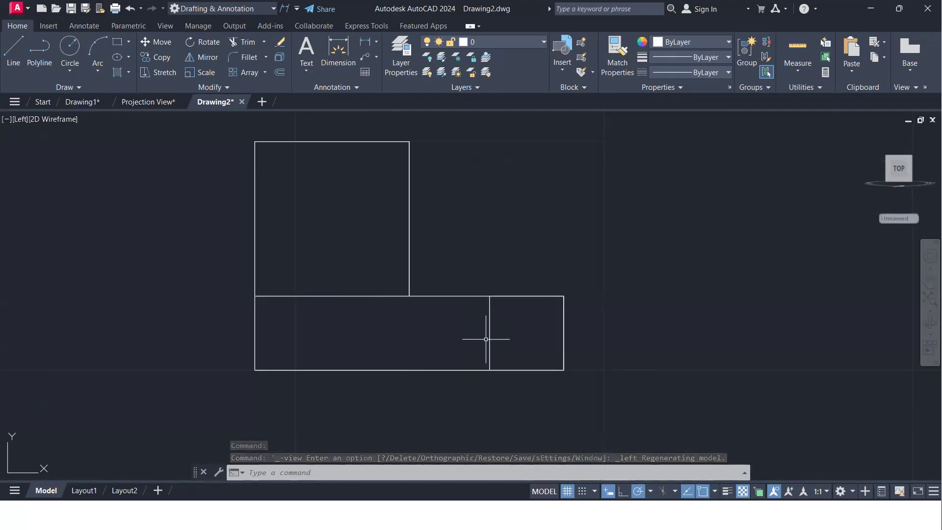
Step: Inspect the notch in the solid's base from an oblique angle and restore the Left view
{"action": "middle_click_drag", "start_coordinate": [513, 345], "coordinate": [477, 323], "text": "shift"}
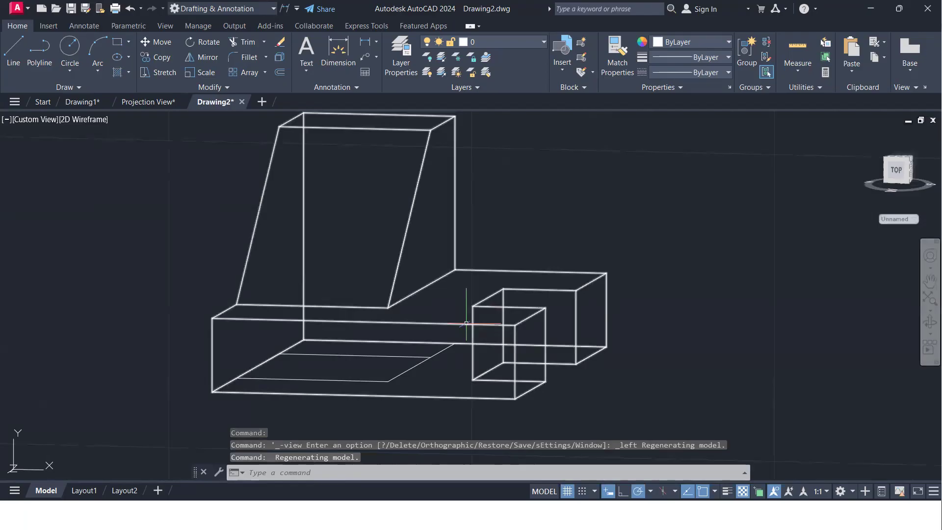
{"action": "middle_click_drag", "start_coordinate": [466, 355], "coordinate": [488, 343], "text": "shift"}
{"action": "left_click_drag", "start_coordinate": [484, 345], "coordinate": [484, 347]}
{"action": "middle_click_drag", "start_coordinate": [485, 346], "coordinate": [486, 349], "text": "shift"}
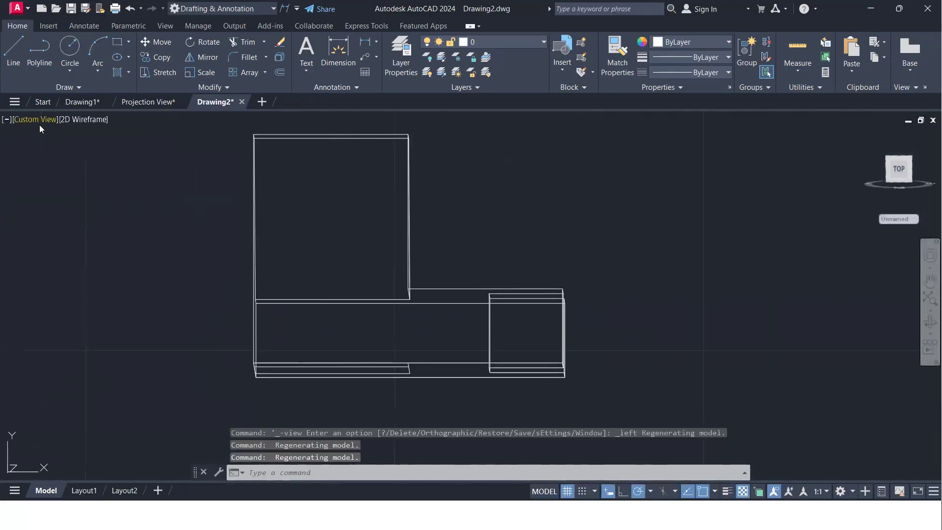
{"action": "left_click", "coordinate": [38, 119]}
{"action": "left_click", "coordinate": [66, 175]}
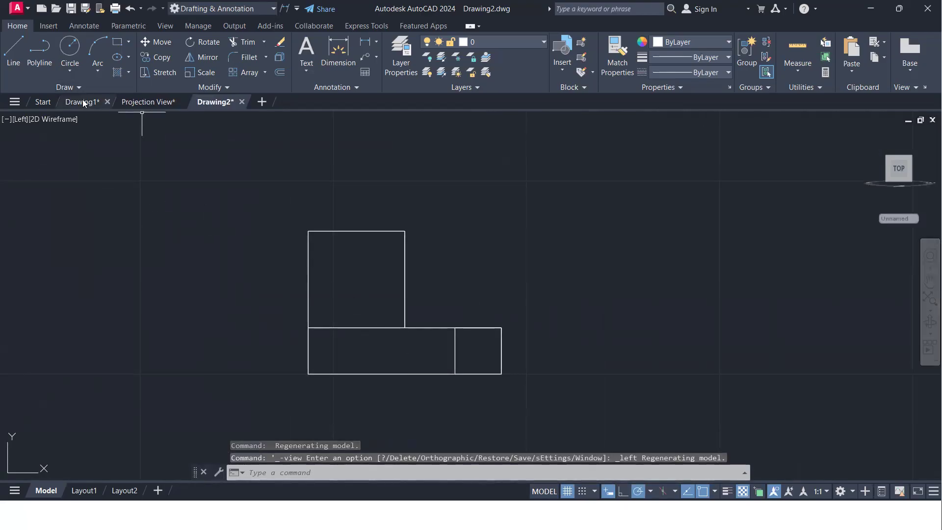
Step: Compare the solid's left view in Drawing2 with the side view and the isometric reference image in Drawing1
{"action": "left_click", "coordinate": [83, 102]}
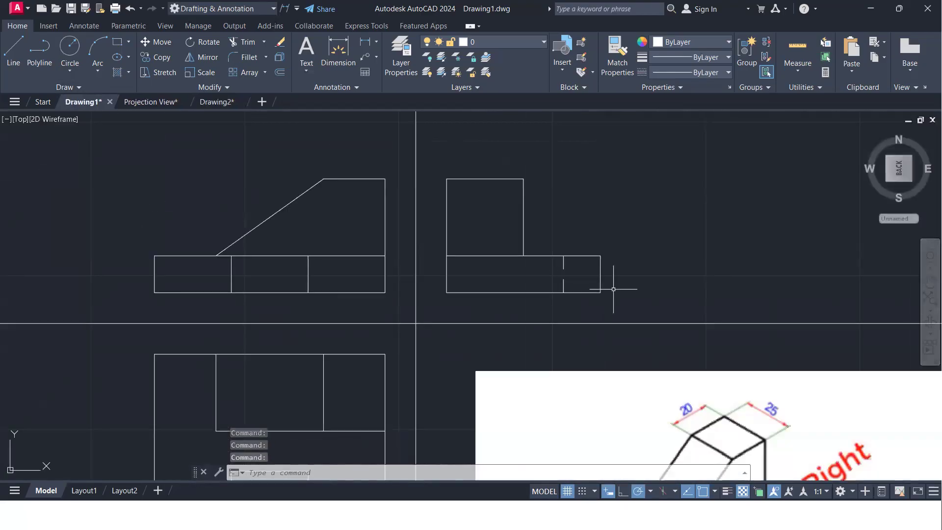
{"action": "middle_click_drag", "start_coordinate": [620, 380], "coordinate": [400, 177]}
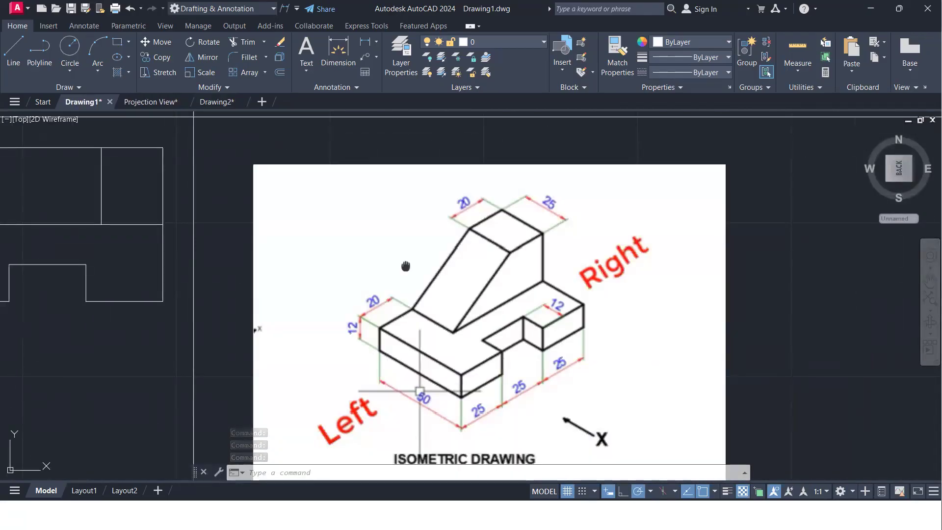
{"action": "middle_click_drag", "start_coordinate": [405, 266], "coordinate": [635, 414]}
{"action": "scroll", "coordinate": [553, 288], "scroll_direction": "down", "scroll_amount": 2}
{"action": "middle_click_drag", "start_coordinate": [485, 277], "coordinate": [428, 268]}
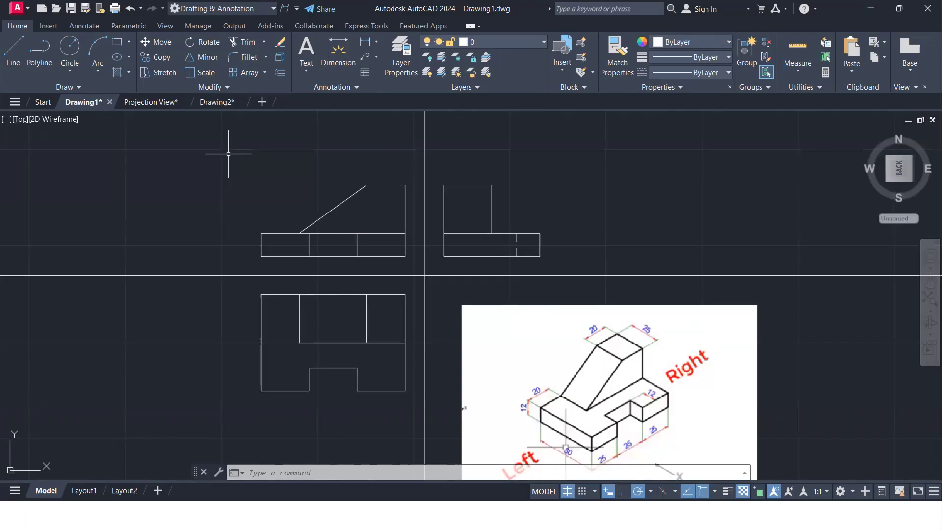
{"action": "left_click", "coordinate": [215, 102]}
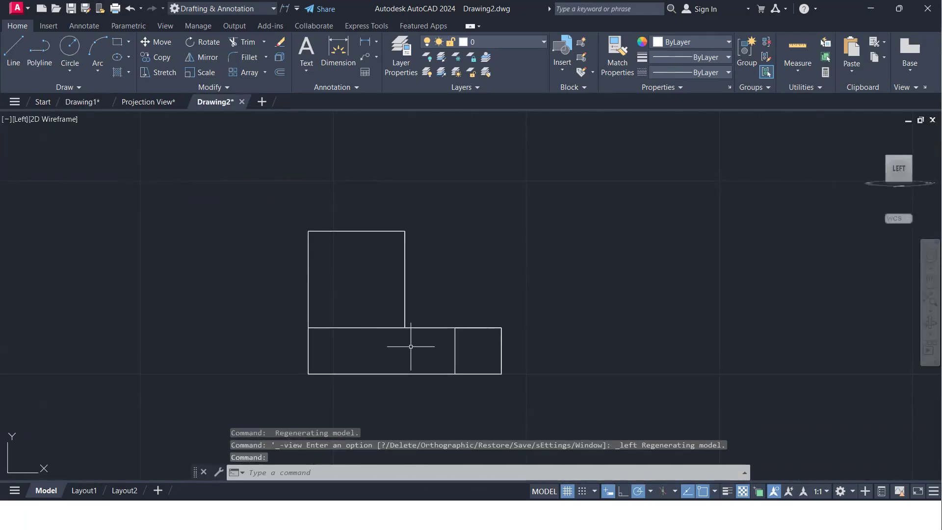
{"action": "middle_click_drag", "start_coordinate": [453, 312], "coordinate": [517, 301]}
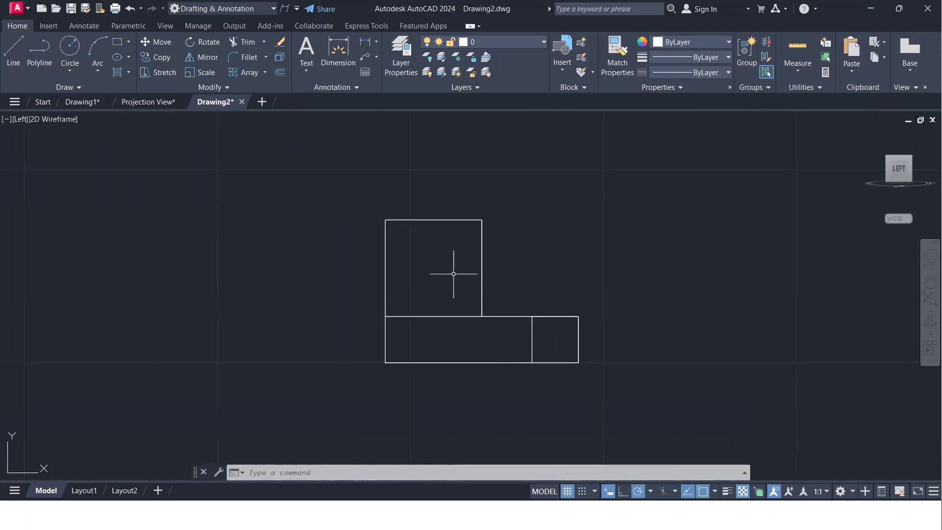
{"action": "middle_click_drag", "start_coordinate": [557, 321], "coordinate": [570, 309]}
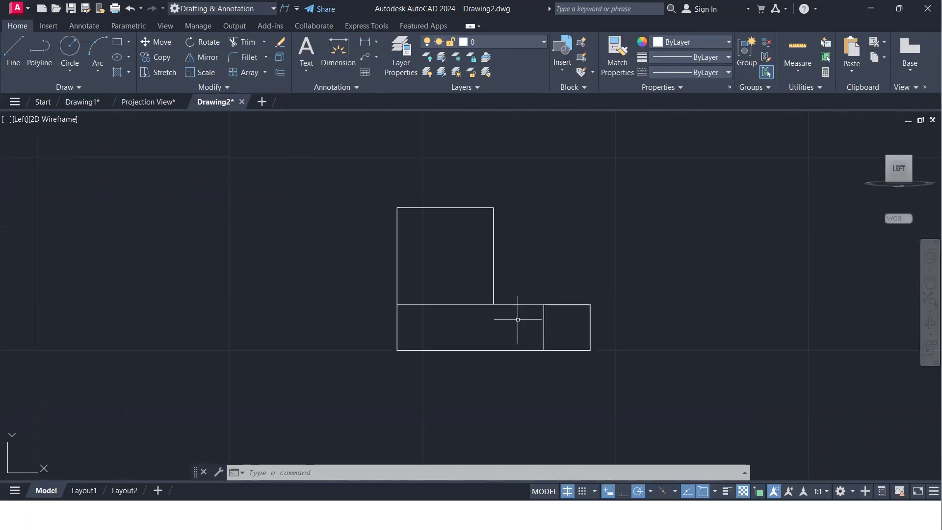
{"action": "left_click", "coordinate": [76, 103]}
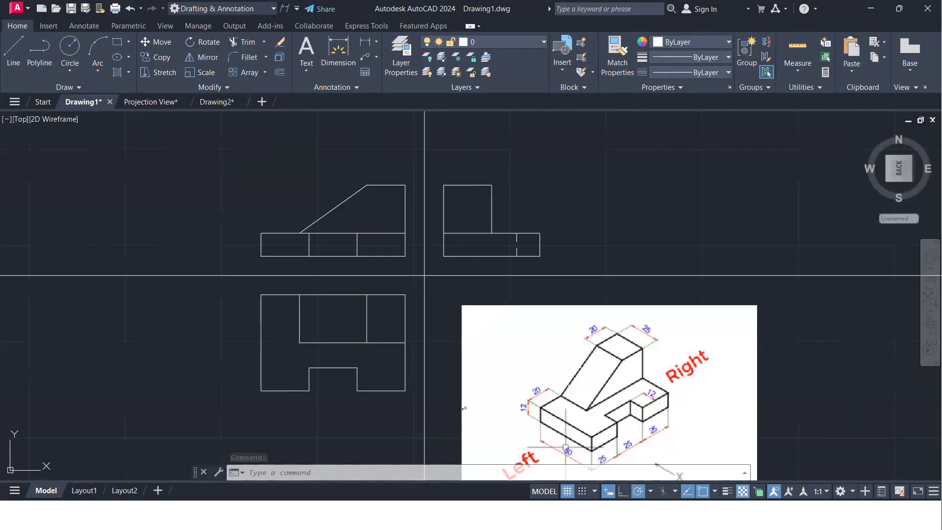
Step: Review the orthographic views, isometric reference image, isometric line drawing and Projection Lines notes in Drawing1
{"action": "scroll", "coordinate": [496, 280], "scroll_direction": "down", "scroll_amount": 5}
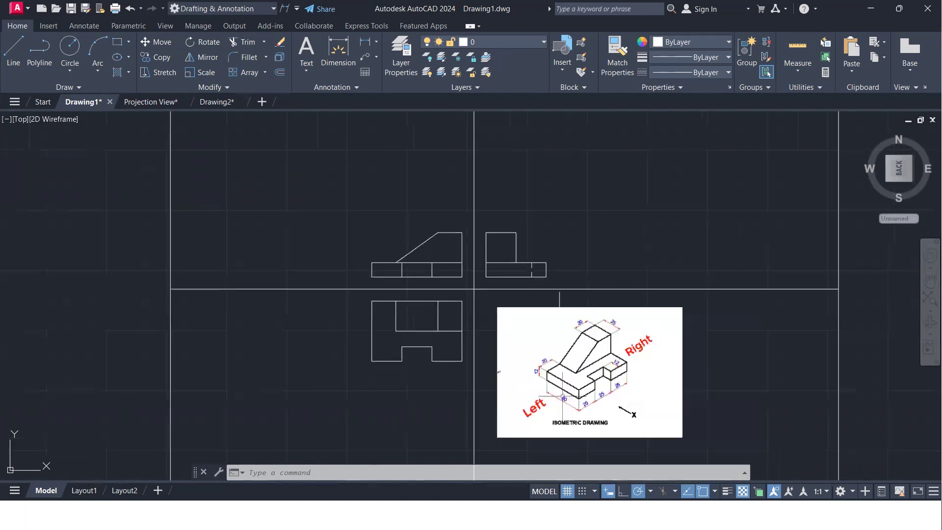
{"action": "scroll", "coordinate": [455, 307], "scroll_direction": "up", "scroll_amount": 3}
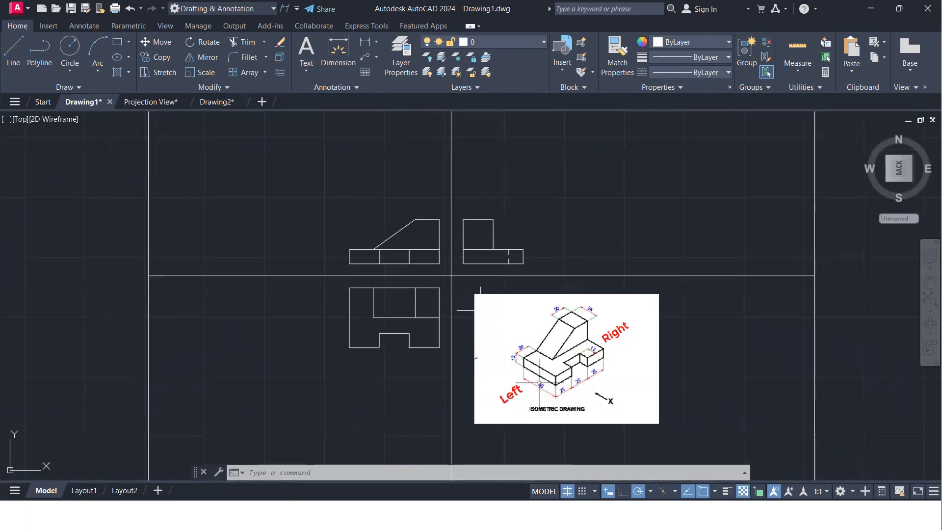
{"action": "middle_click_drag", "start_coordinate": [480, 310], "coordinate": [422, 301]}
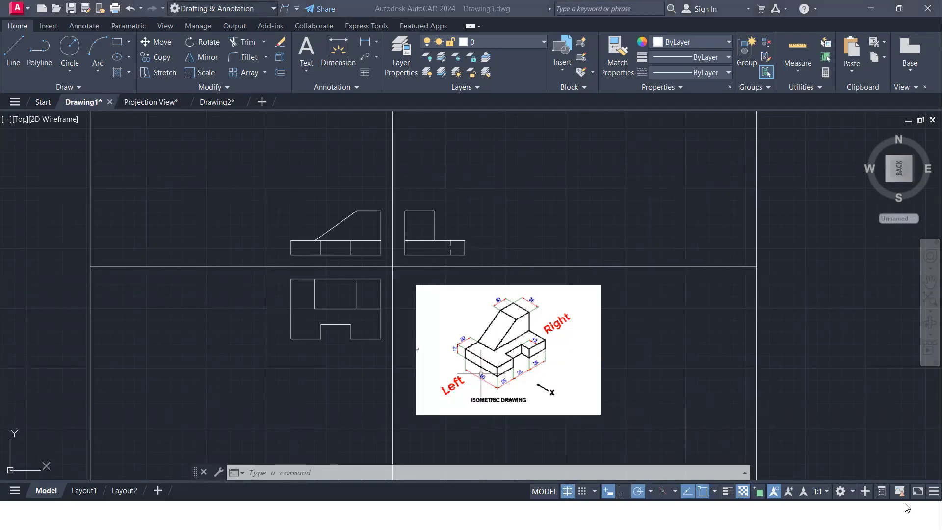
{"action": "scroll", "coordinate": [534, 314], "scroll_direction": "down", "scroll_amount": 2}
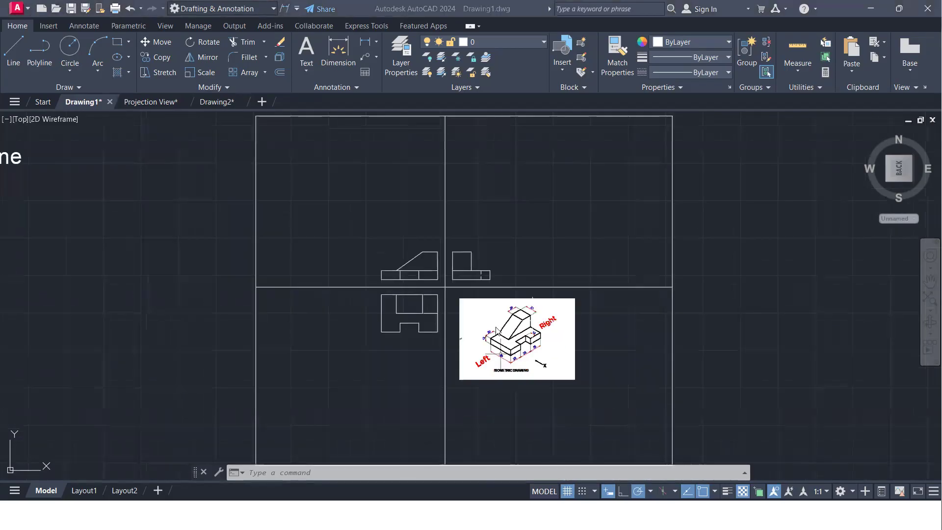
{"action": "scroll", "coordinate": [417, 314], "scroll_direction": "down", "scroll_amount": 5}
{"action": "scroll", "coordinate": [149, 284], "scroll_direction": "down", "scroll_amount": 3}
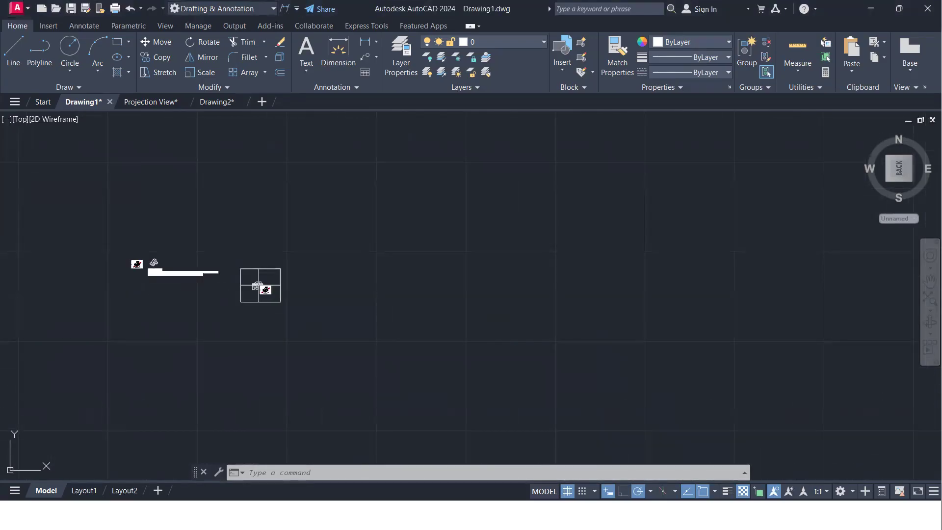
{"action": "scroll", "coordinate": [267, 294], "scroll_direction": "up", "scroll_amount": 4}
{"action": "middle_click_drag", "start_coordinate": [201, 296], "coordinate": [395, 331]}
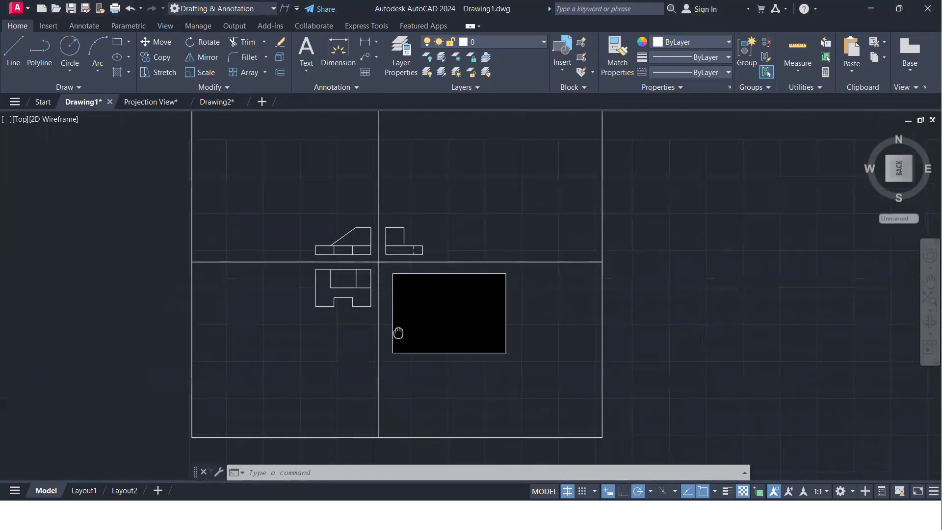
{"action": "scroll", "coordinate": [366, 243], "scroll_direction": "up", "scroll_amount": 5}
{"action": "scroll", "coordinate": [357, 227], "scroll_direction": "down", "scroll_amount": 3}
{"action": "scroll", "coordinate": [357, 227], "scroll_direction": "down", "scroll_amount": 1}
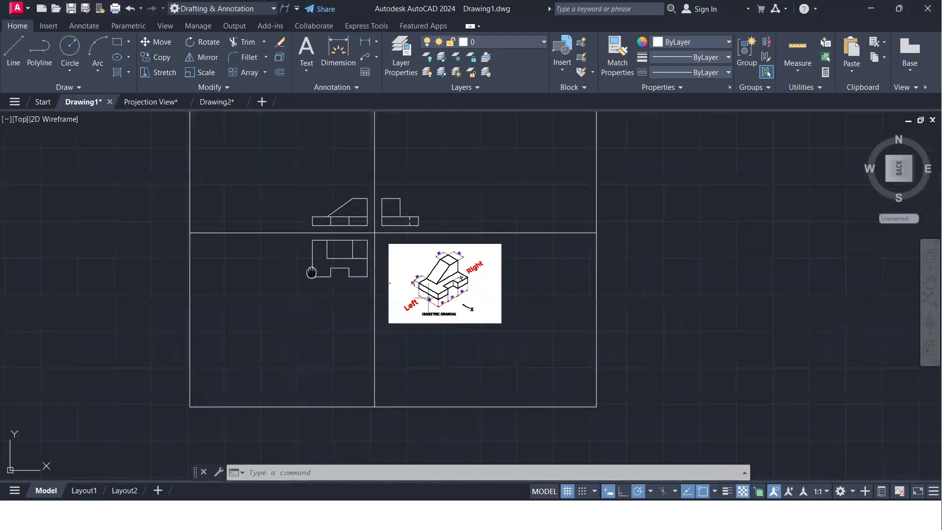
{"action": "middle_click_drag", "start_coordinate": [311, 271], "coordinate": [738, 289]}
{"action": "scroll", "coordinate": [737, 288], "scroll_direction": "down", "scroll_amount": 3}
{"action": "scroll", "coordinate": [458, 265], "scroll_direction": "up", "scroll_amount": 10}
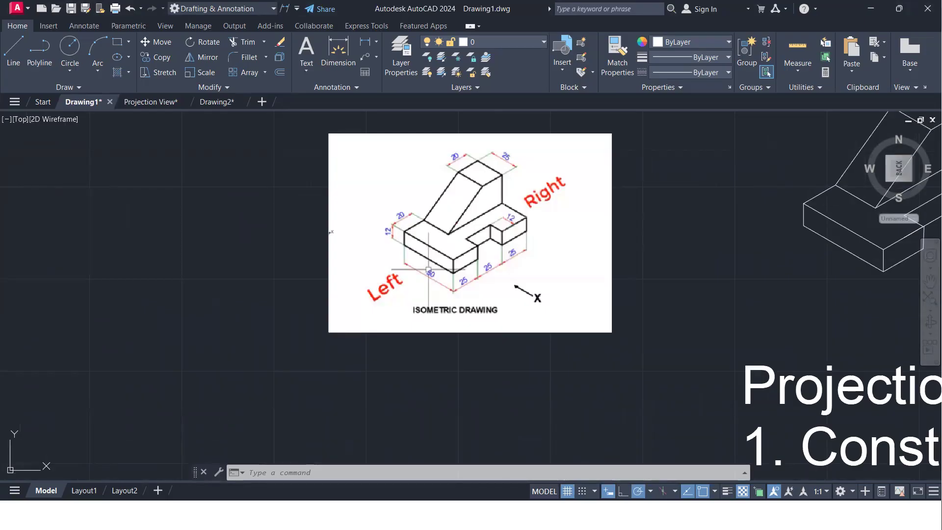
{"action": "scroll", "coordinate": [490, 295], "scroll_direction": "down", "scroll_amount": 3}
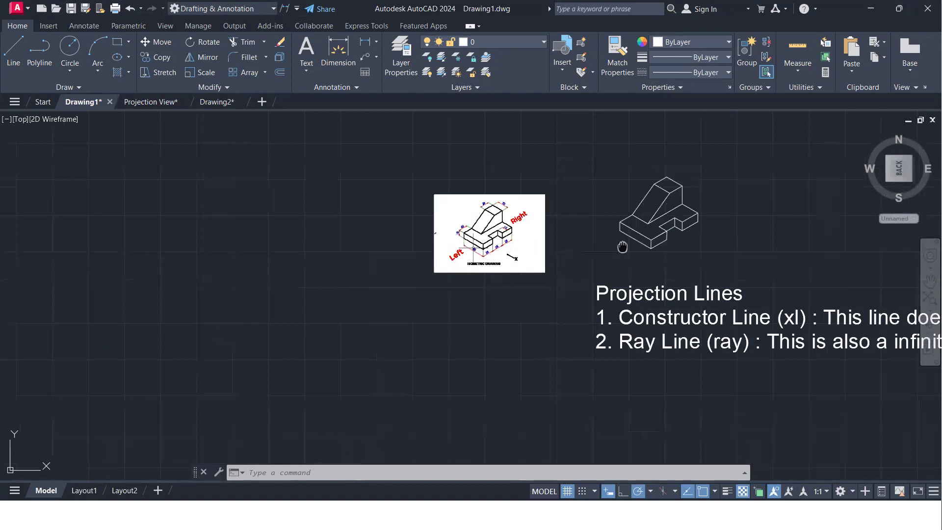
{"action": "middle_click_drag", "start_coordinate": [623, 246], "coordinate": [429, 261]}
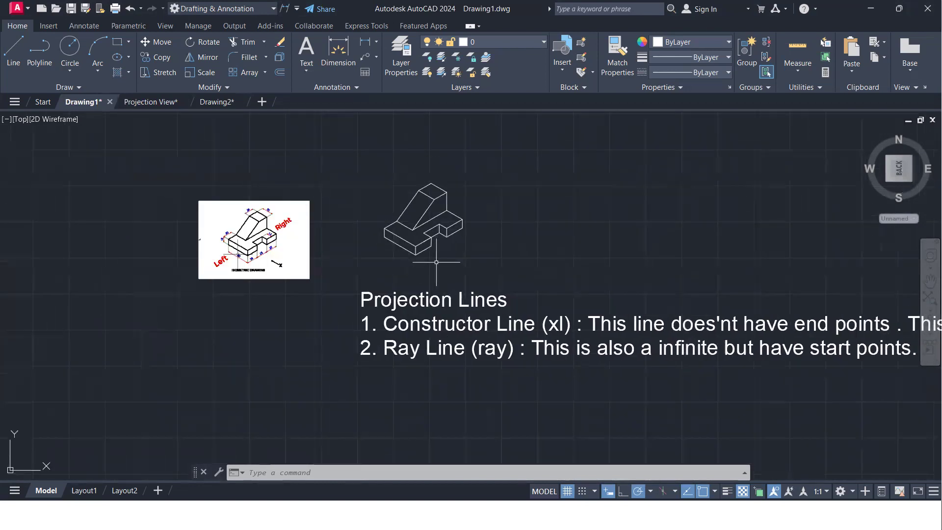